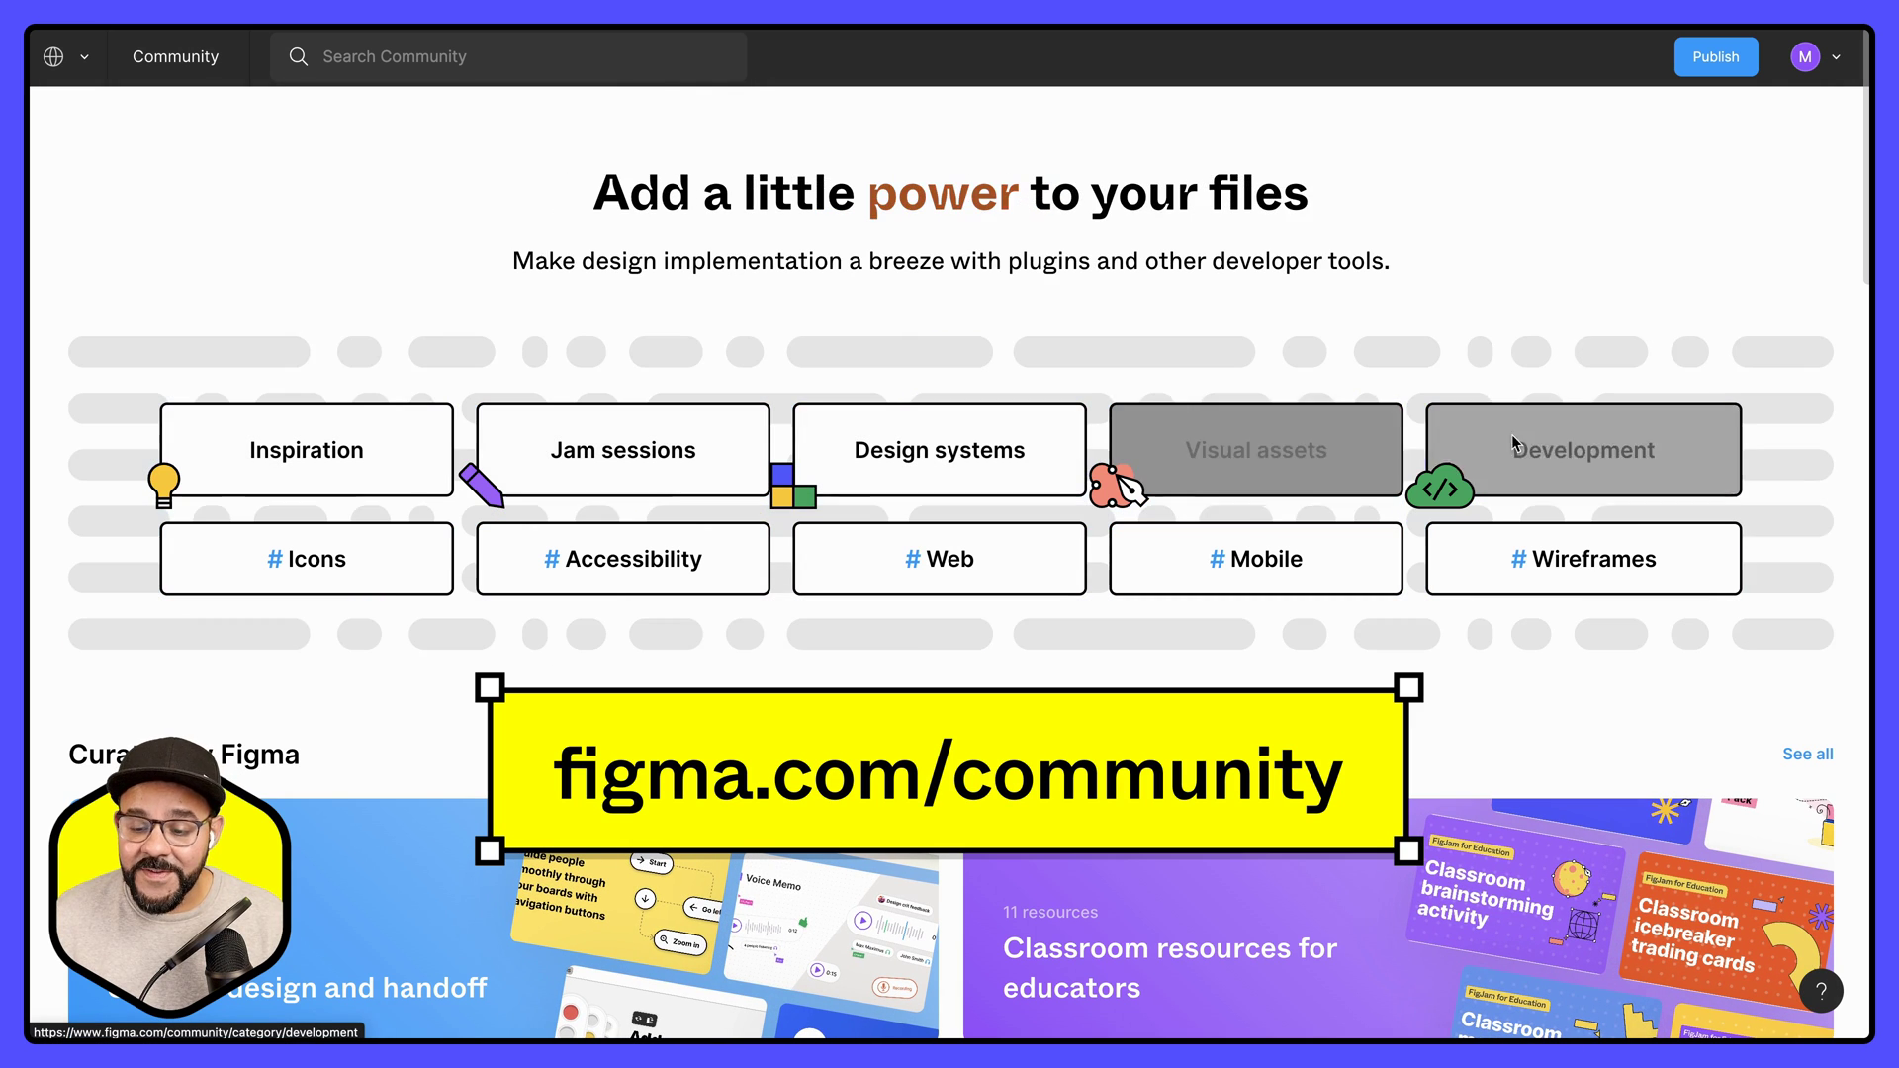
- Browse the Design systems category, then search Figma Community for 'education'
click(999, 435)
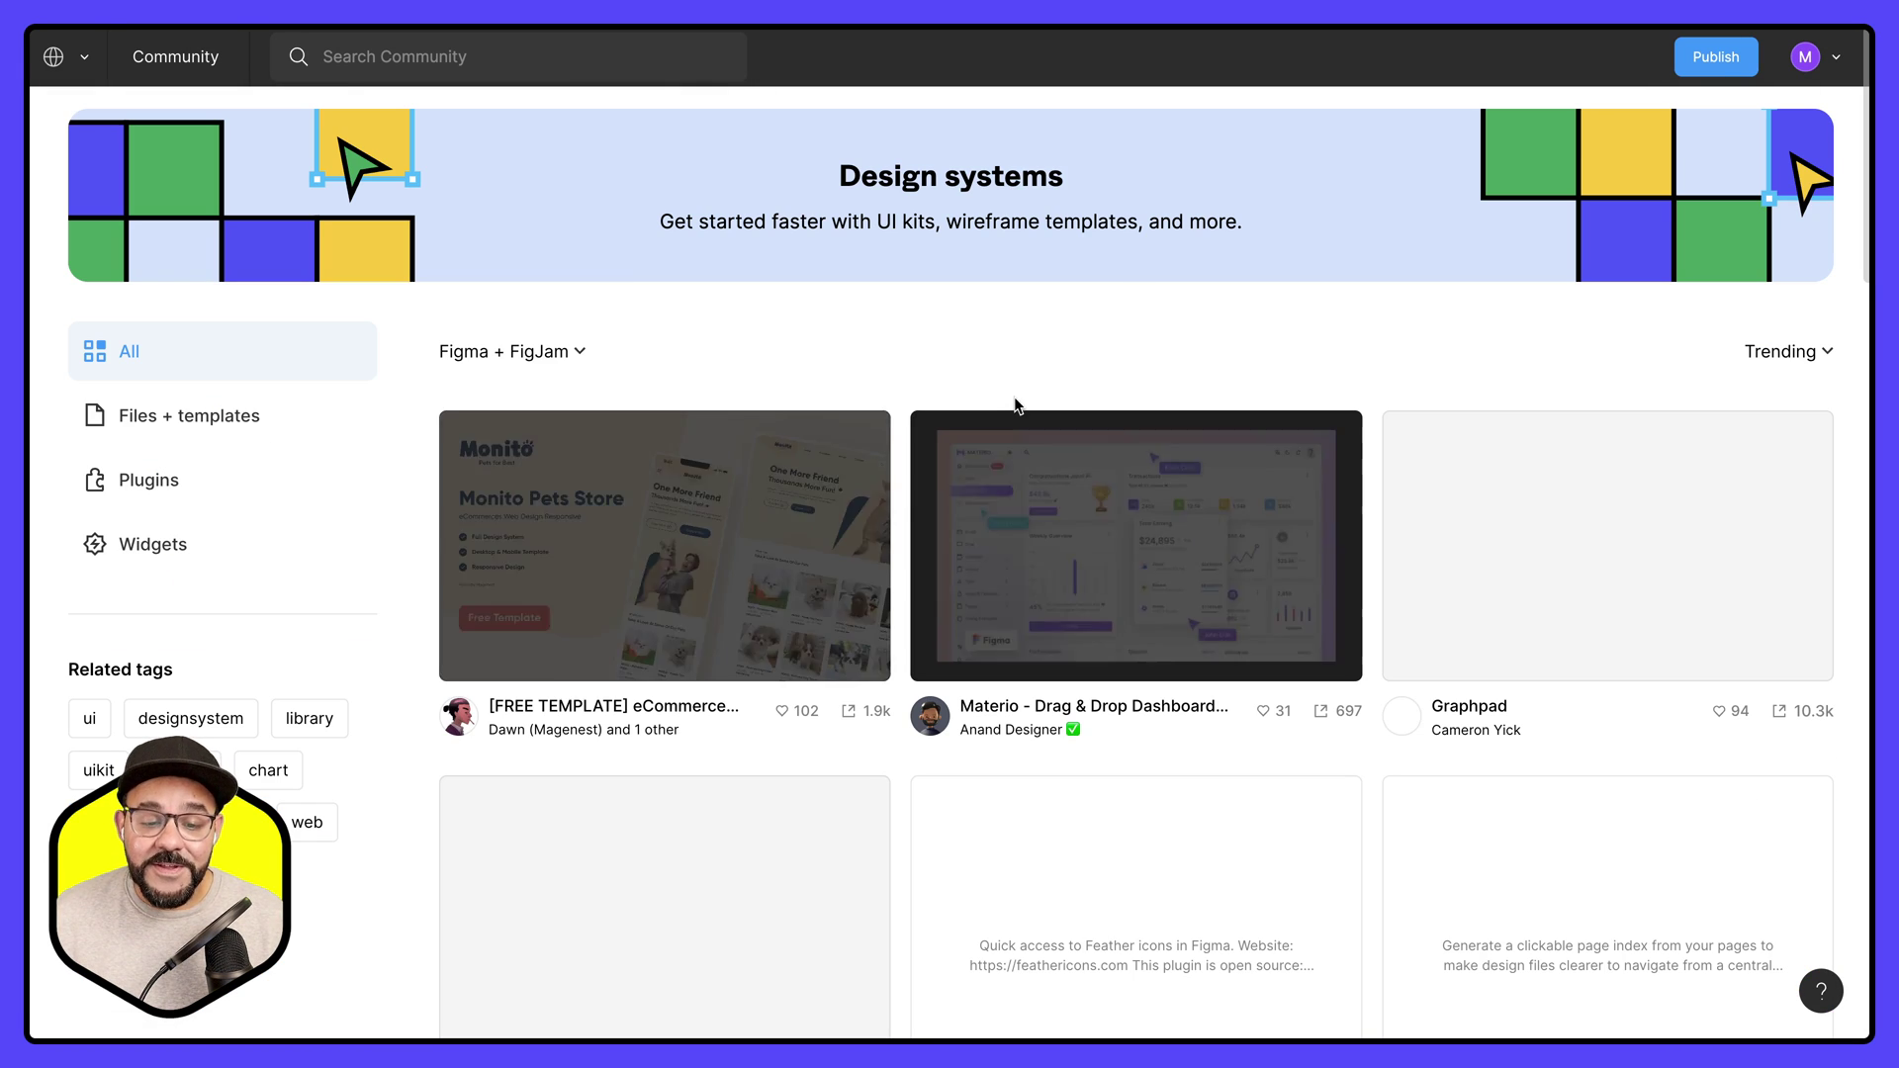
scroll(1053, 437, down, 8)
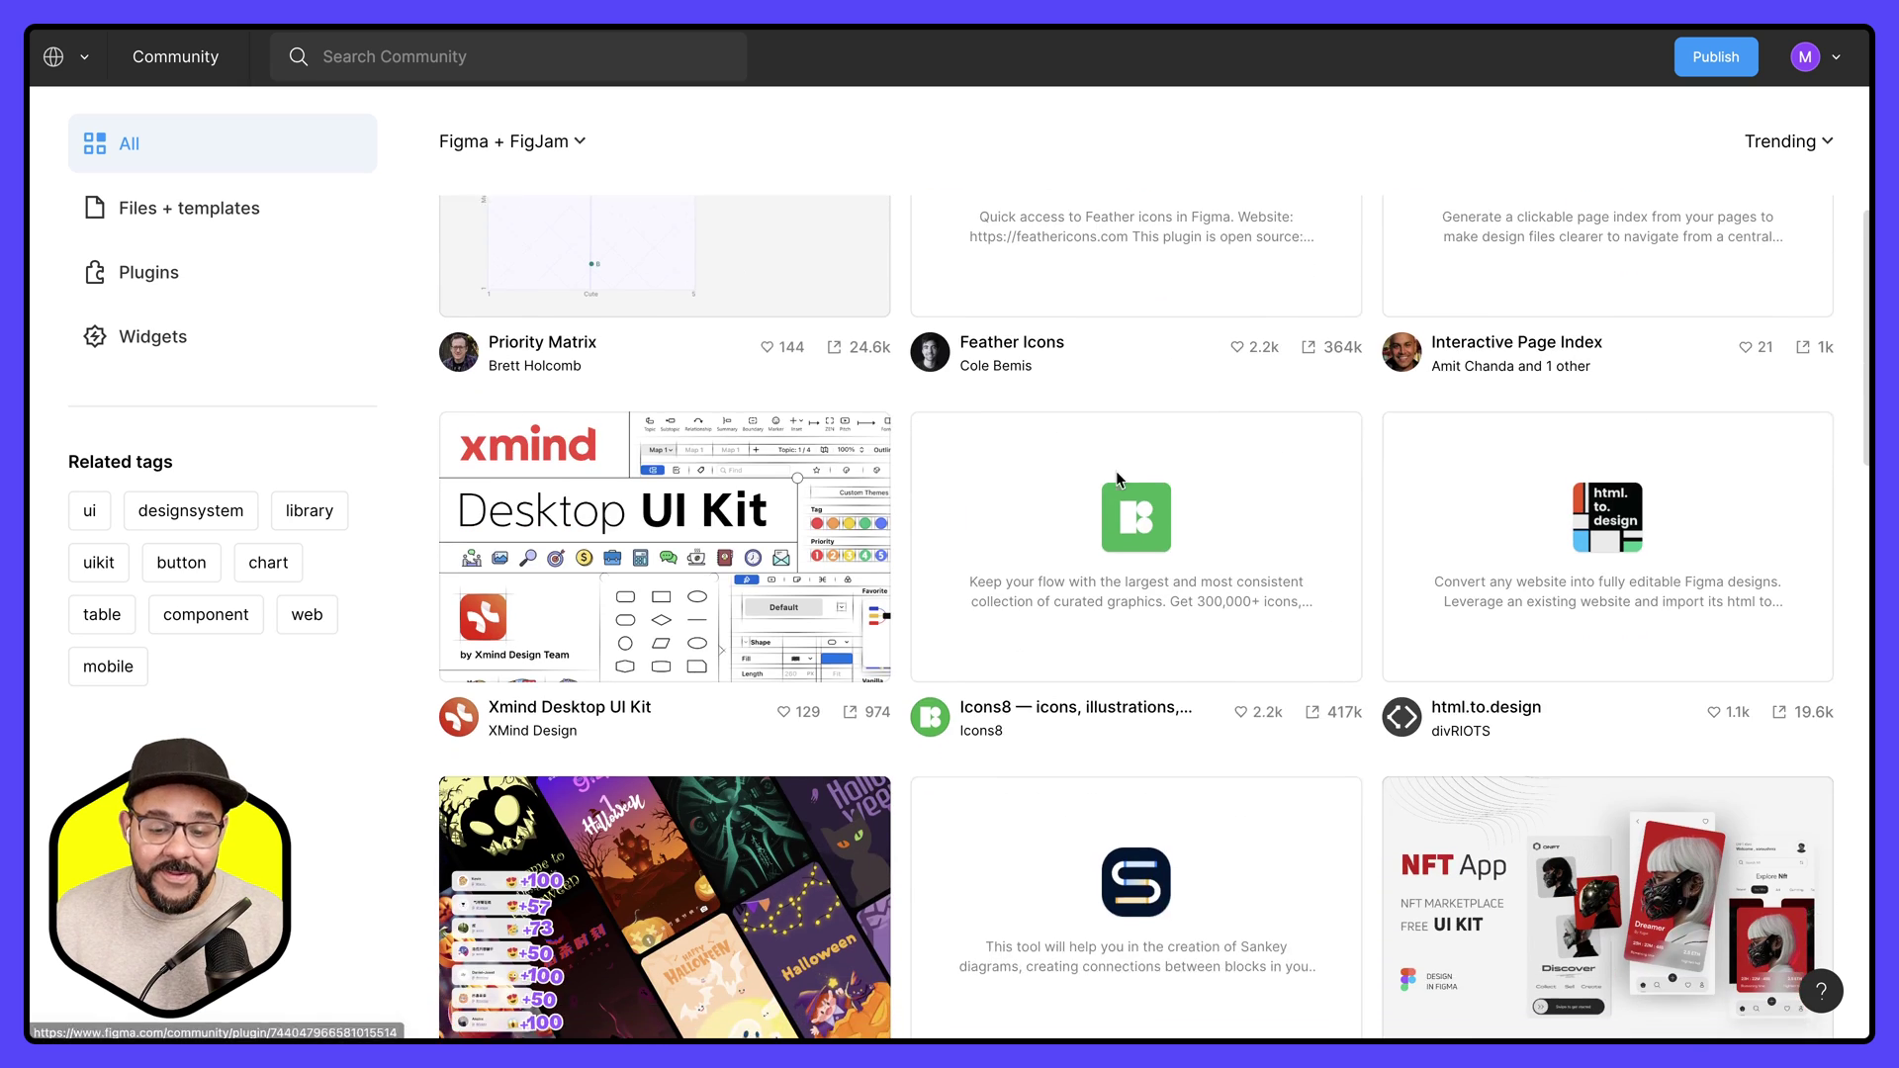
scroll(1114, 473, up, 8)
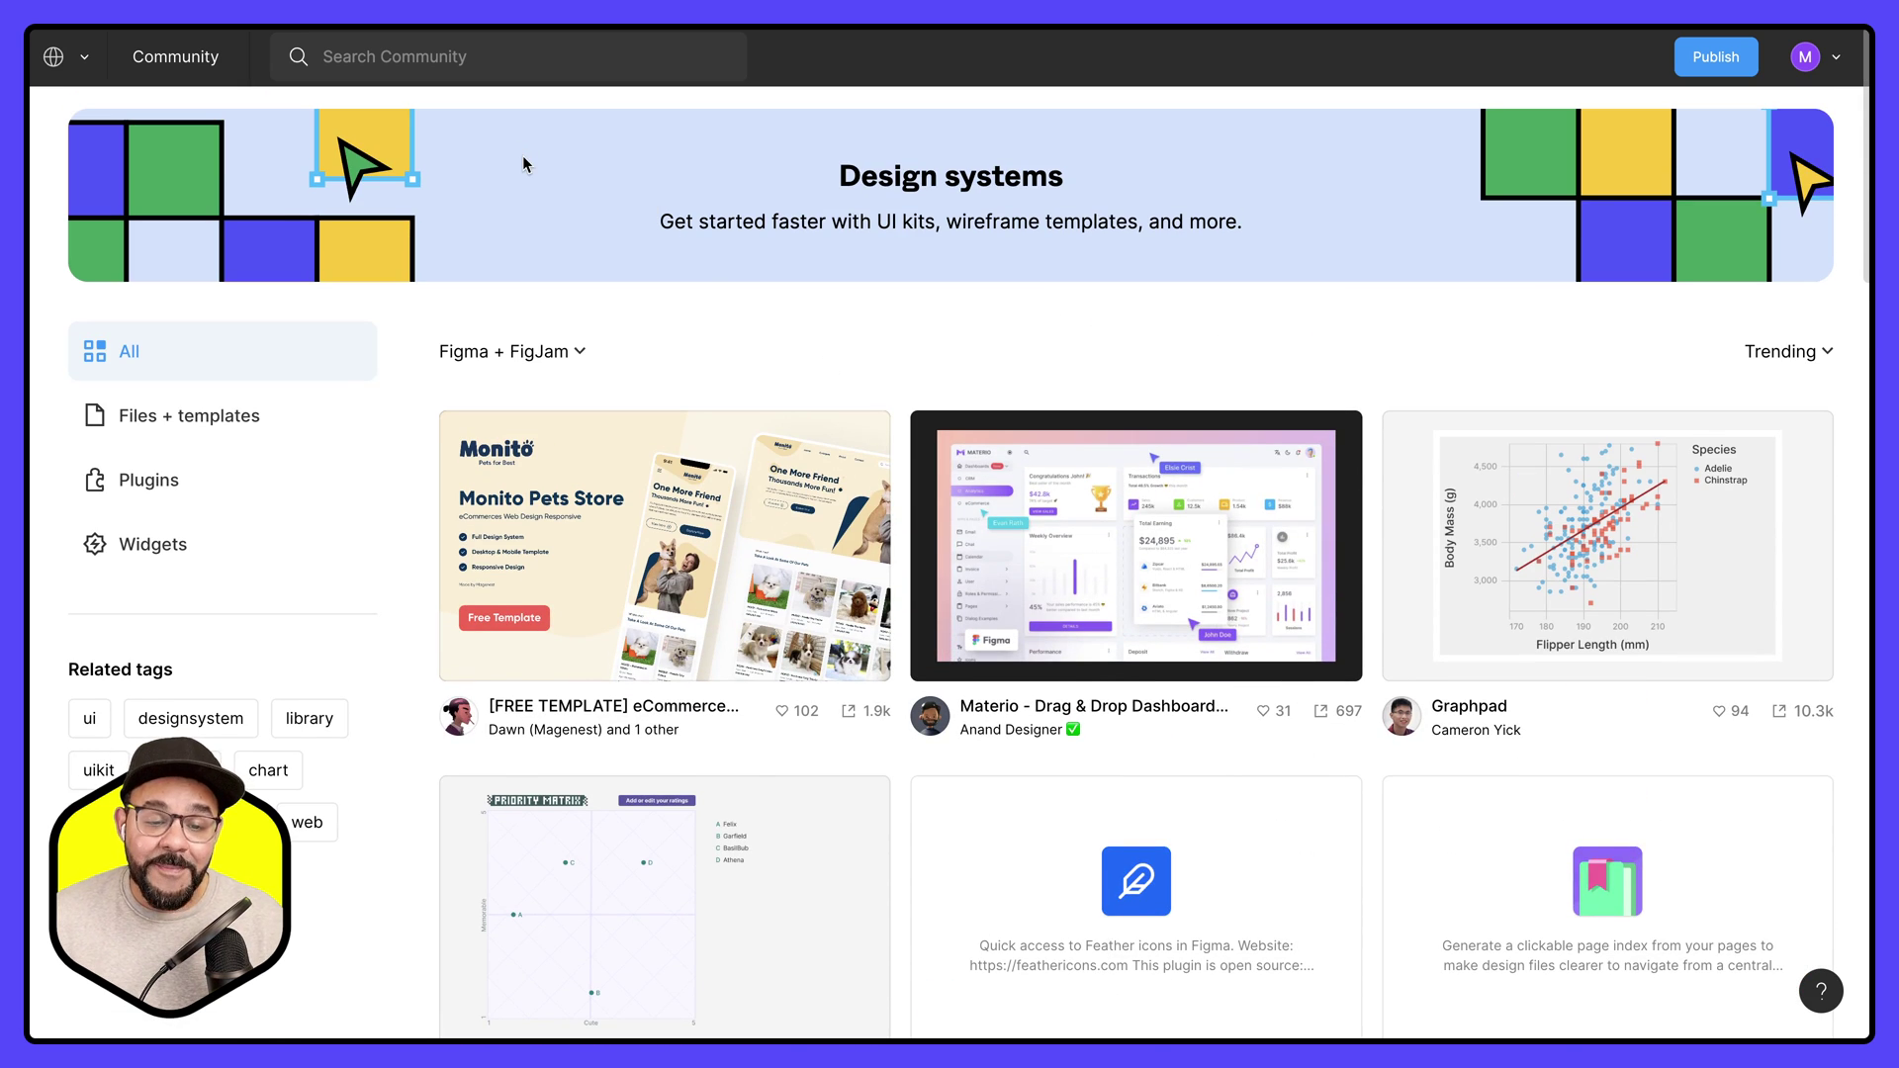
click(390, 59)
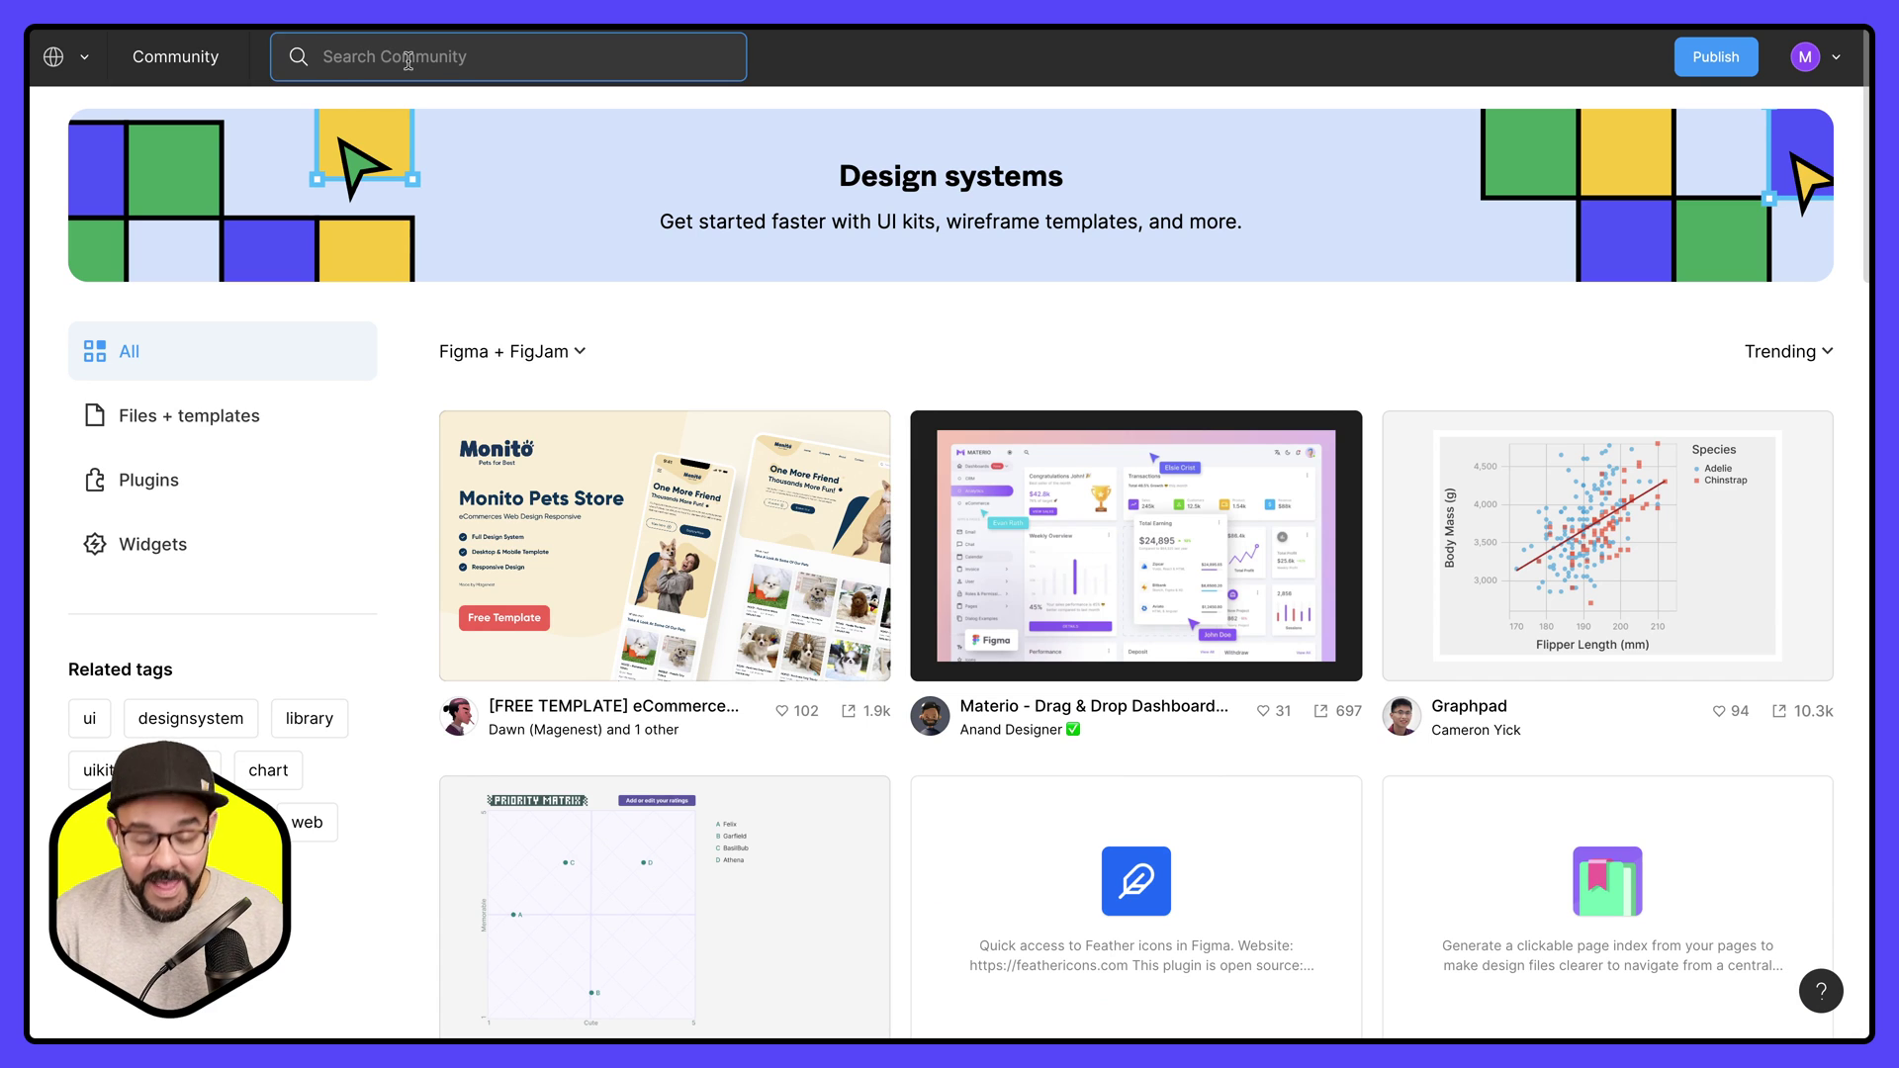
text(education)
key(Return)
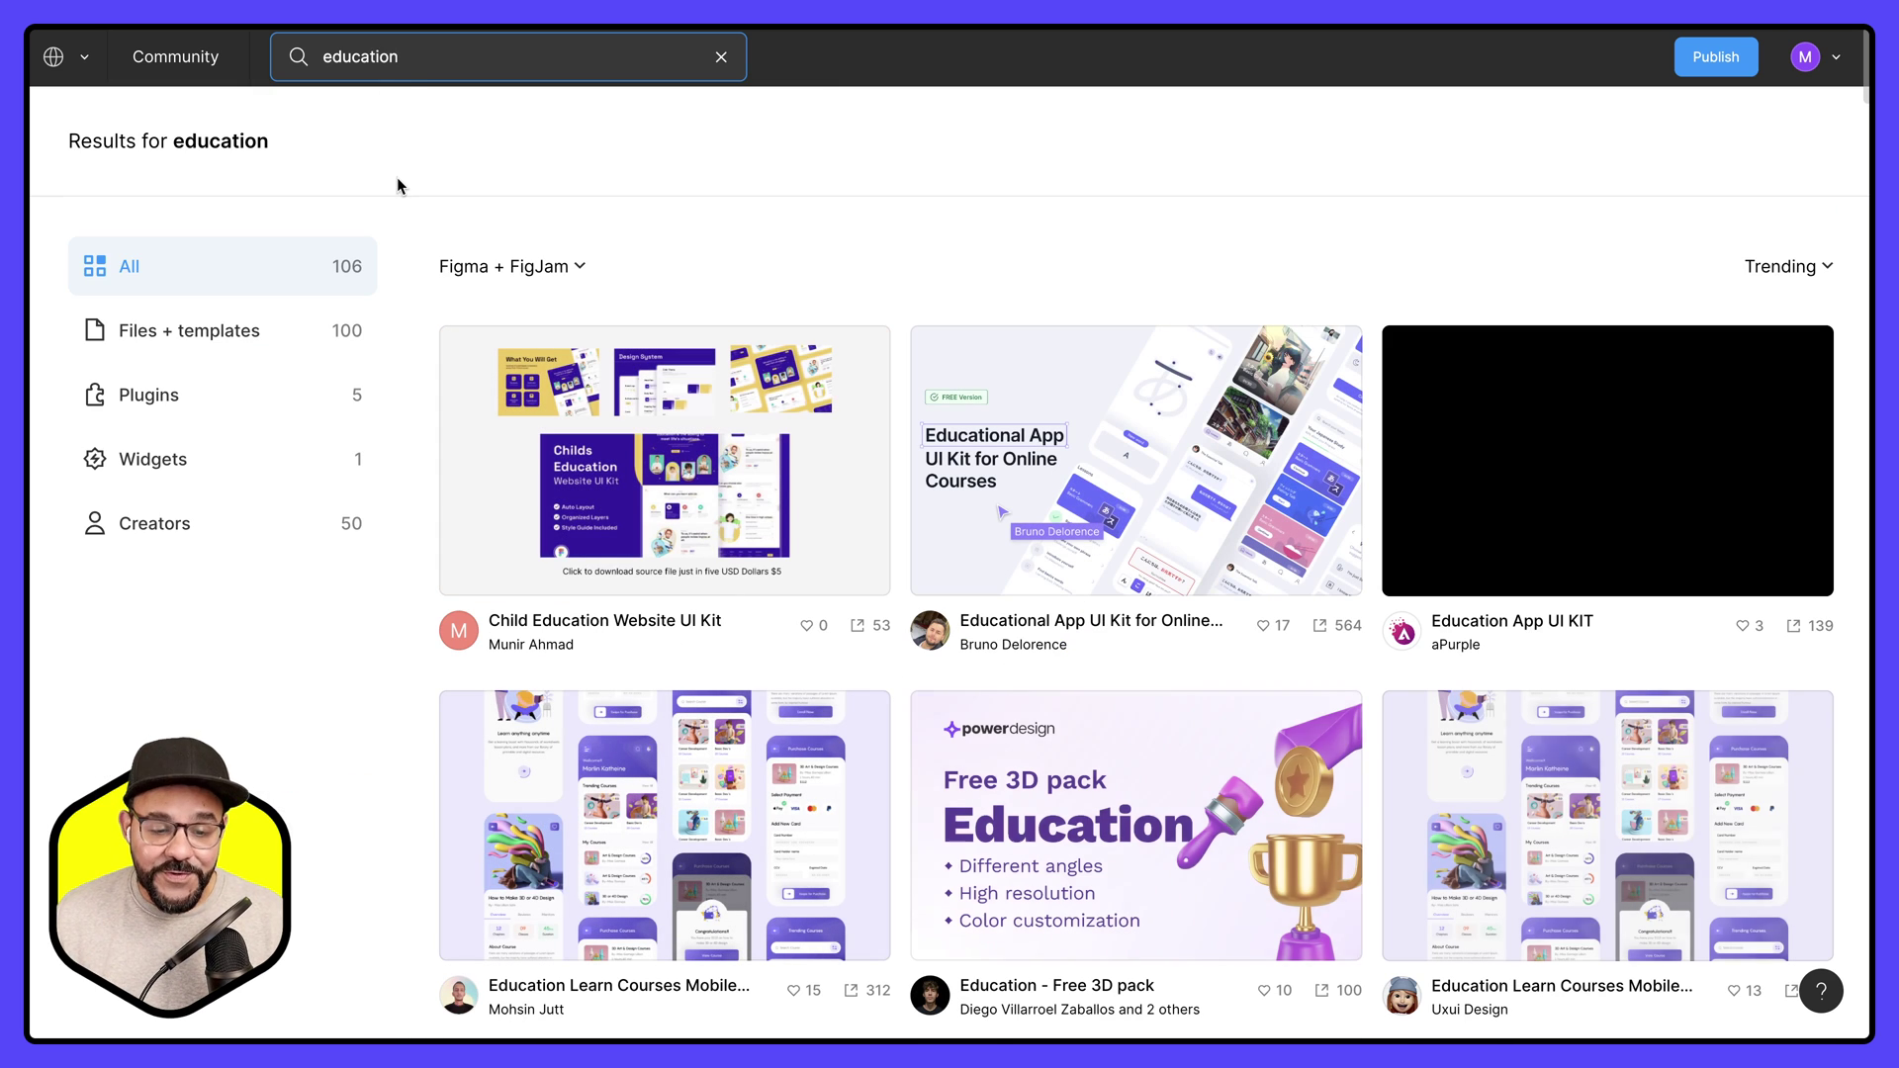
- Filter the education results by files, plugins, widgets and creators, then open the Figma for Education profile
click(263, 329)
click(226, 388)
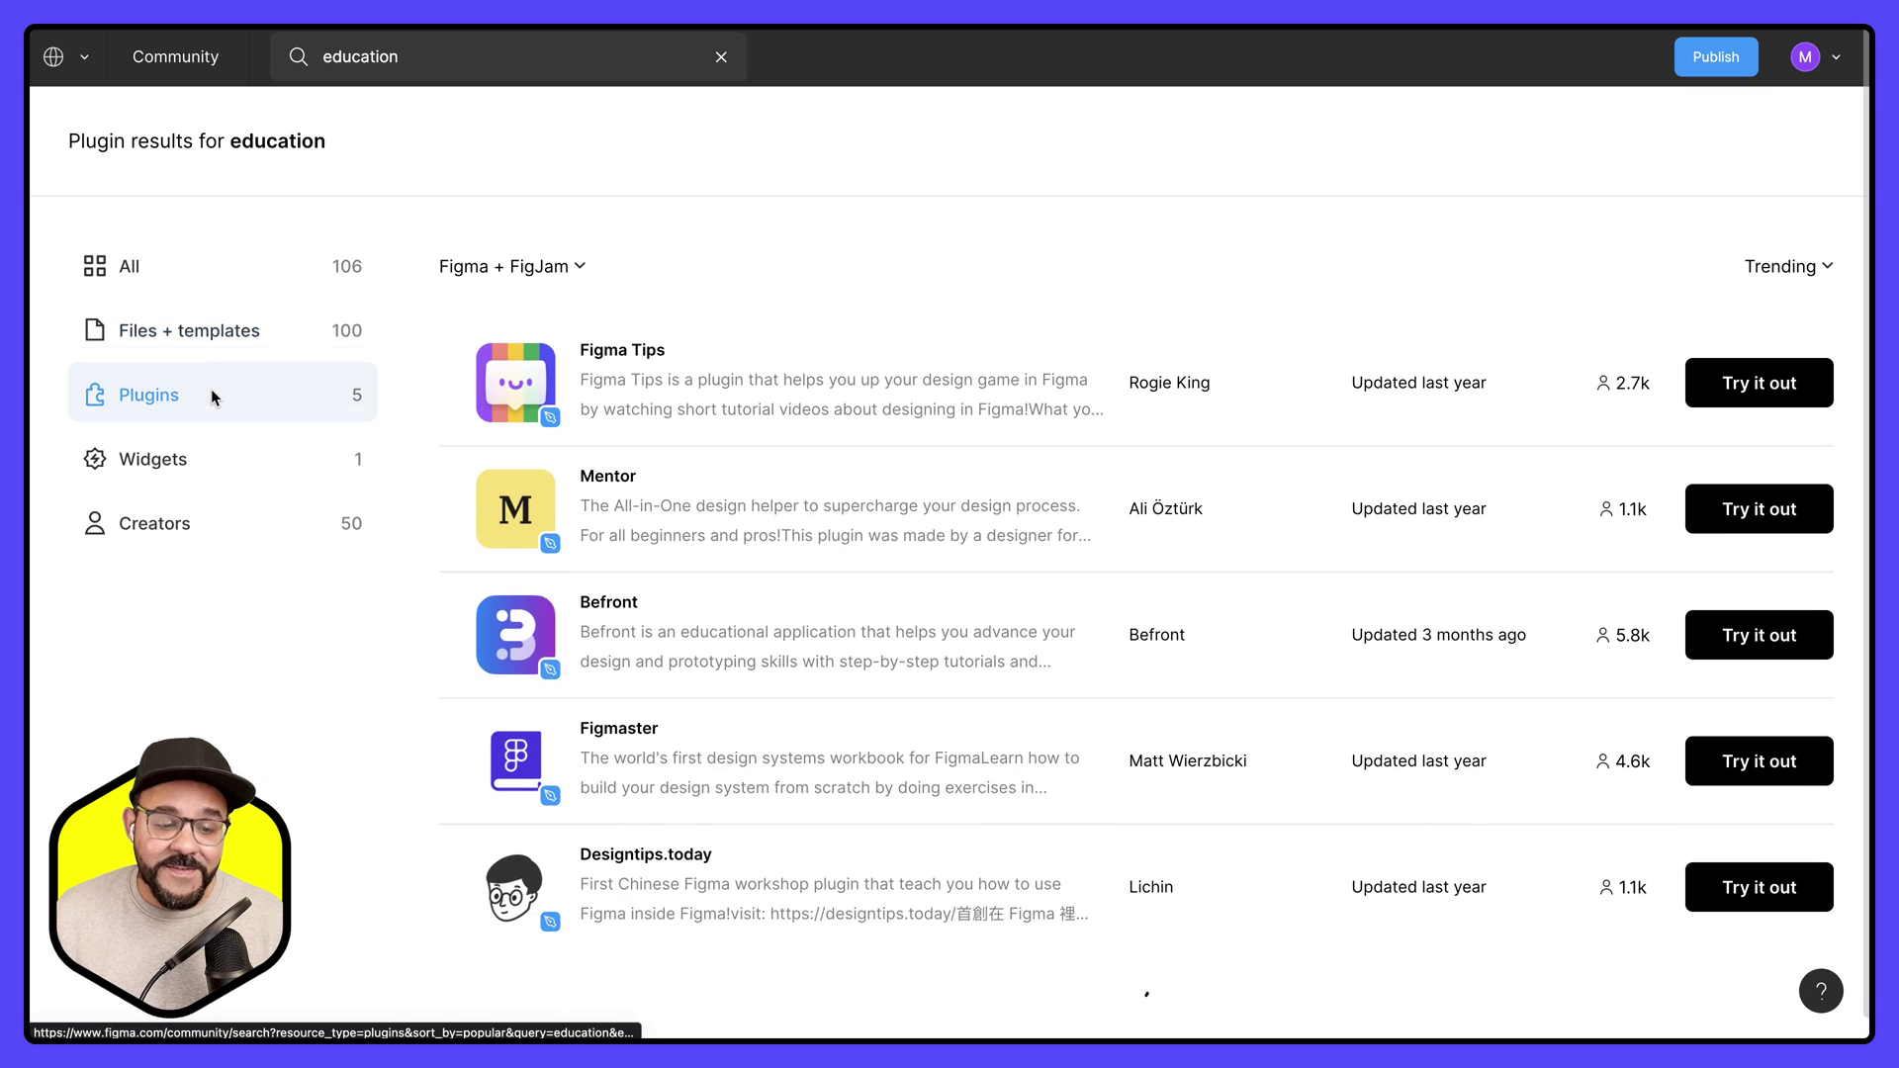
click(192, 453)
click(179, 528)
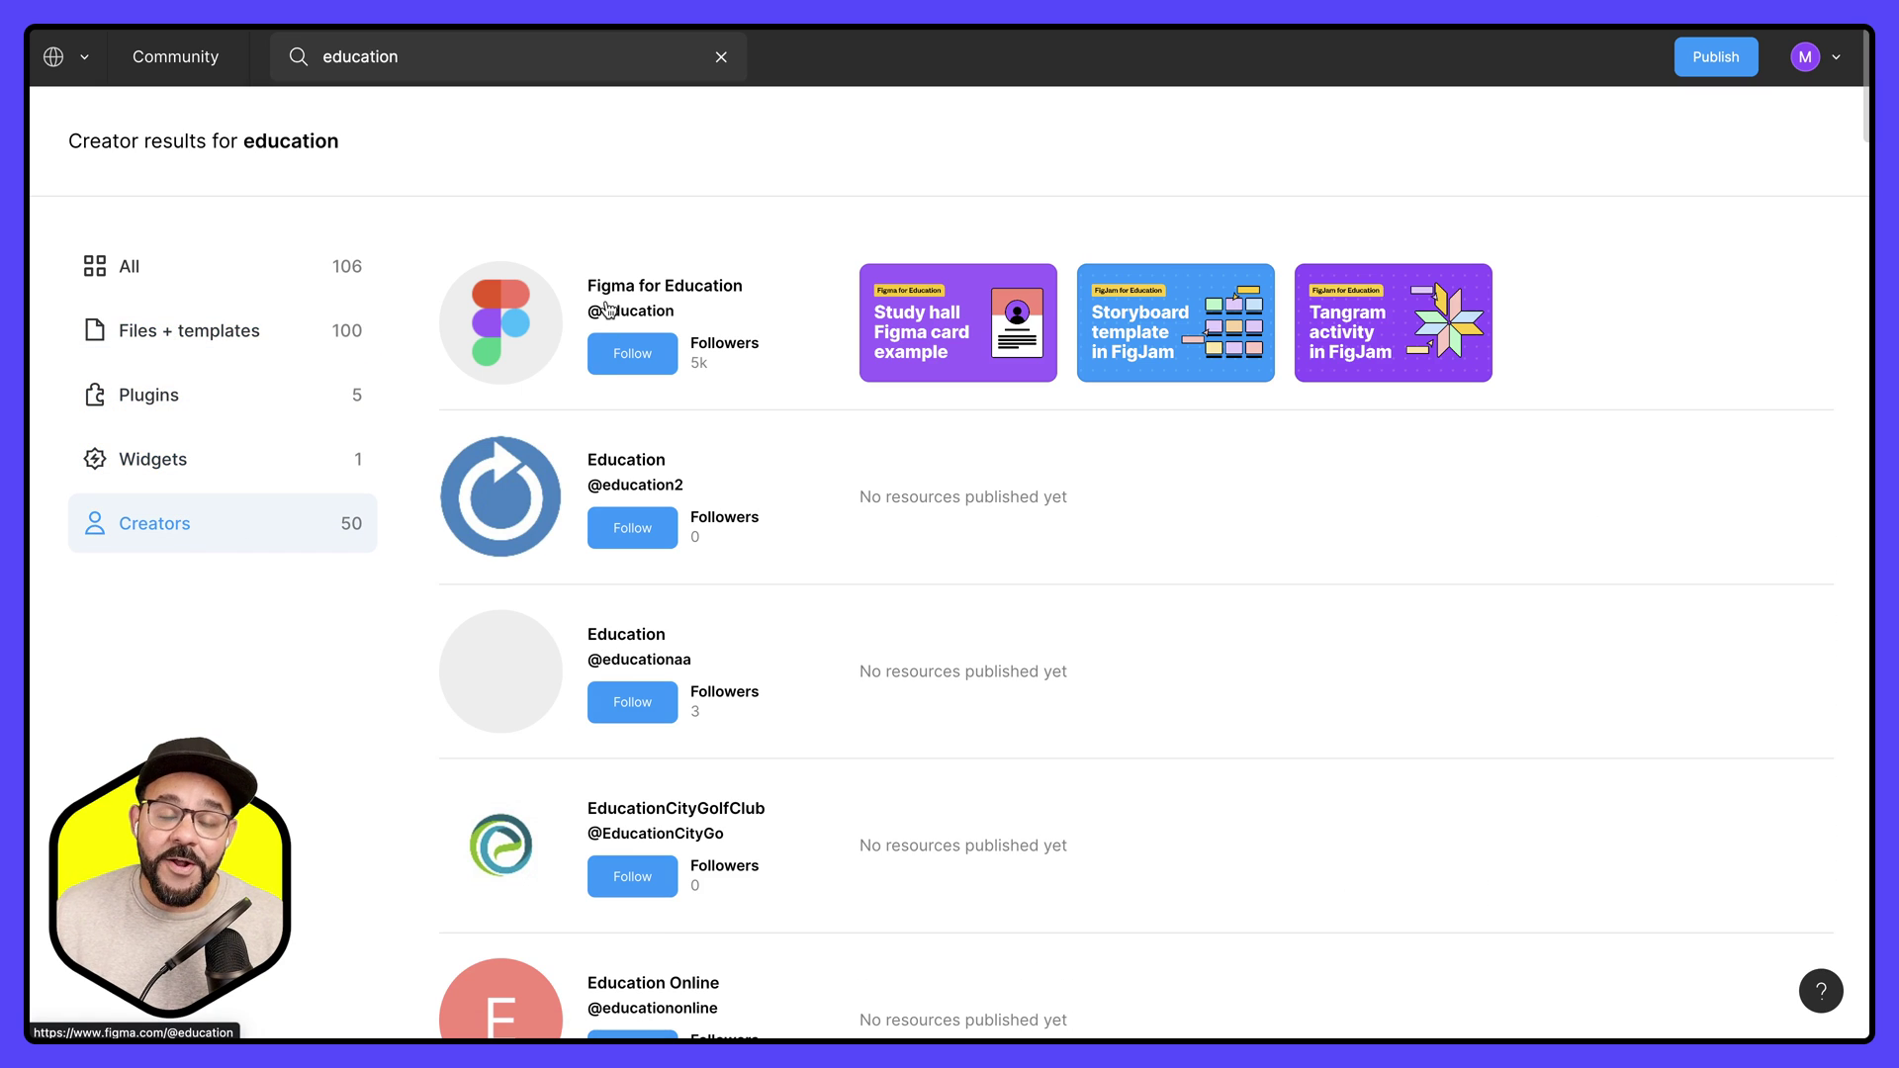
click(662, 289)
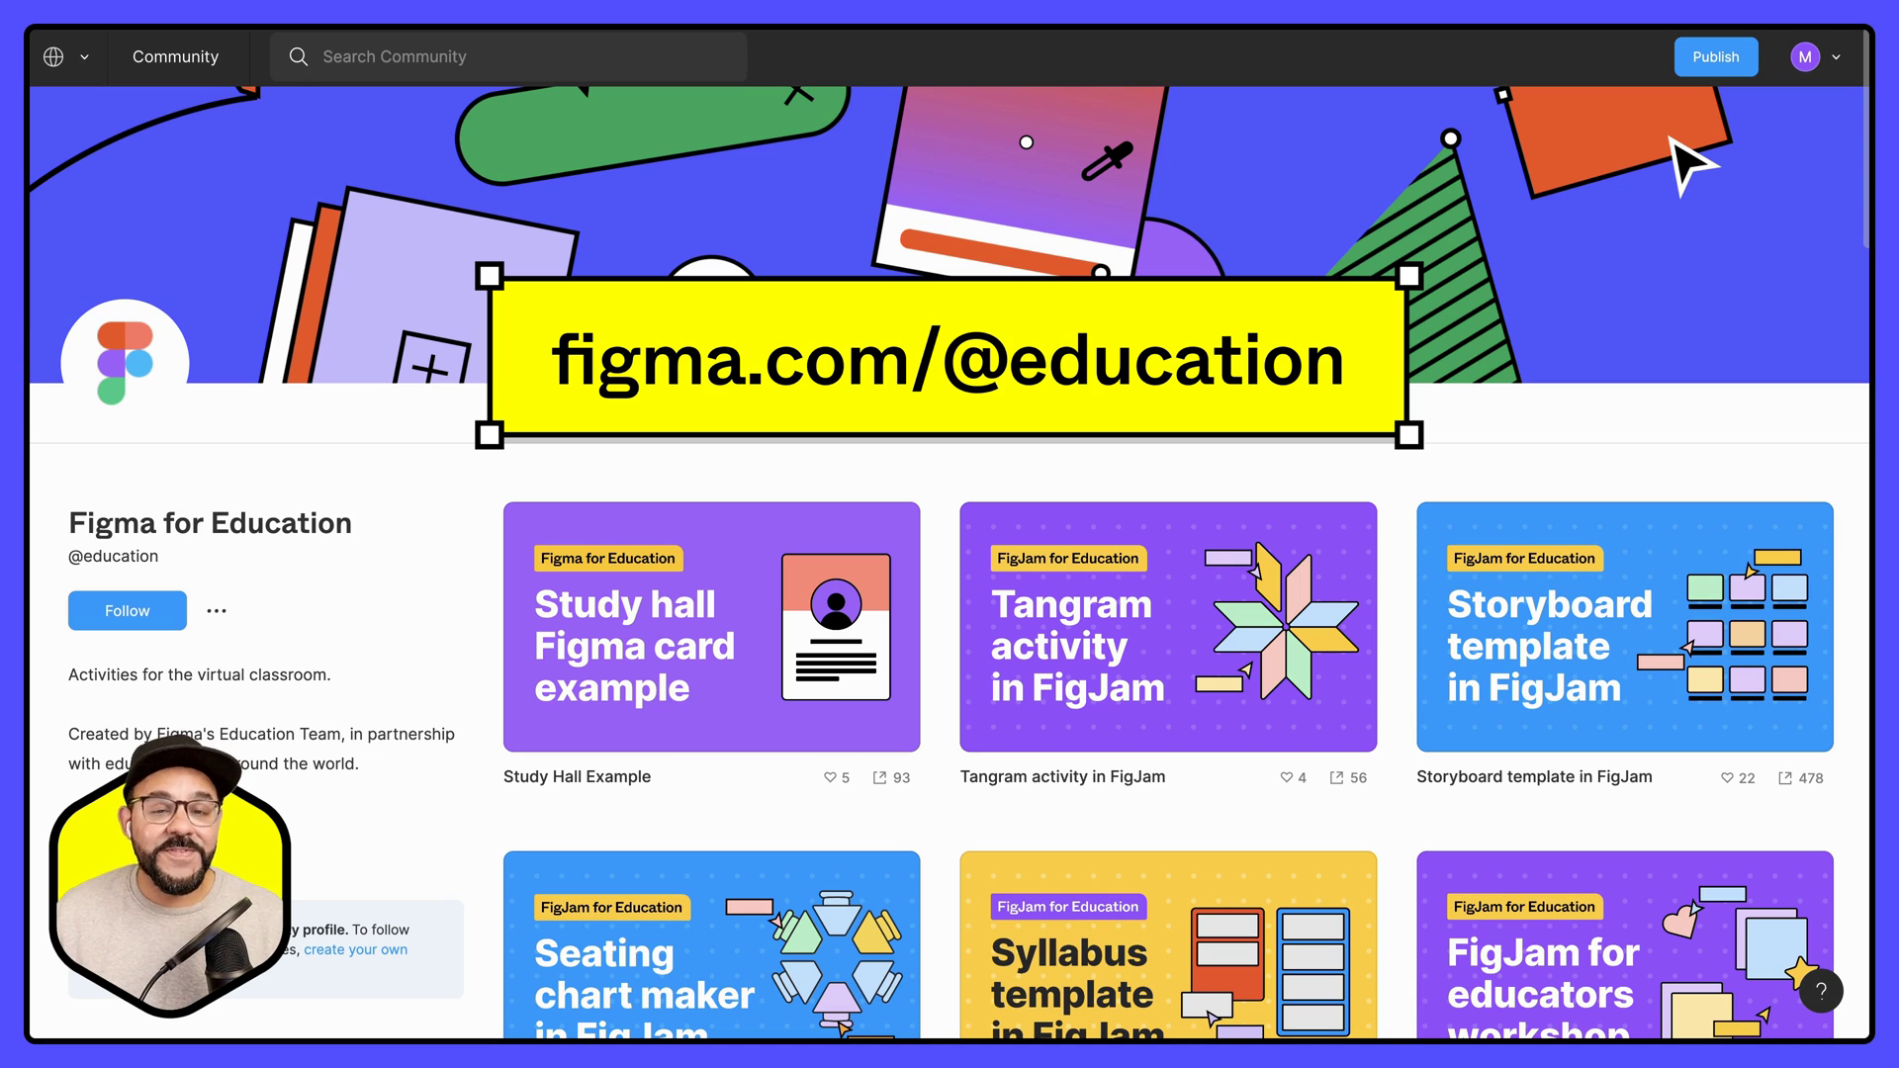
- Scroll down the Figma for Education profile to the Syllabus template card
scroll(857, 343, down, 1)
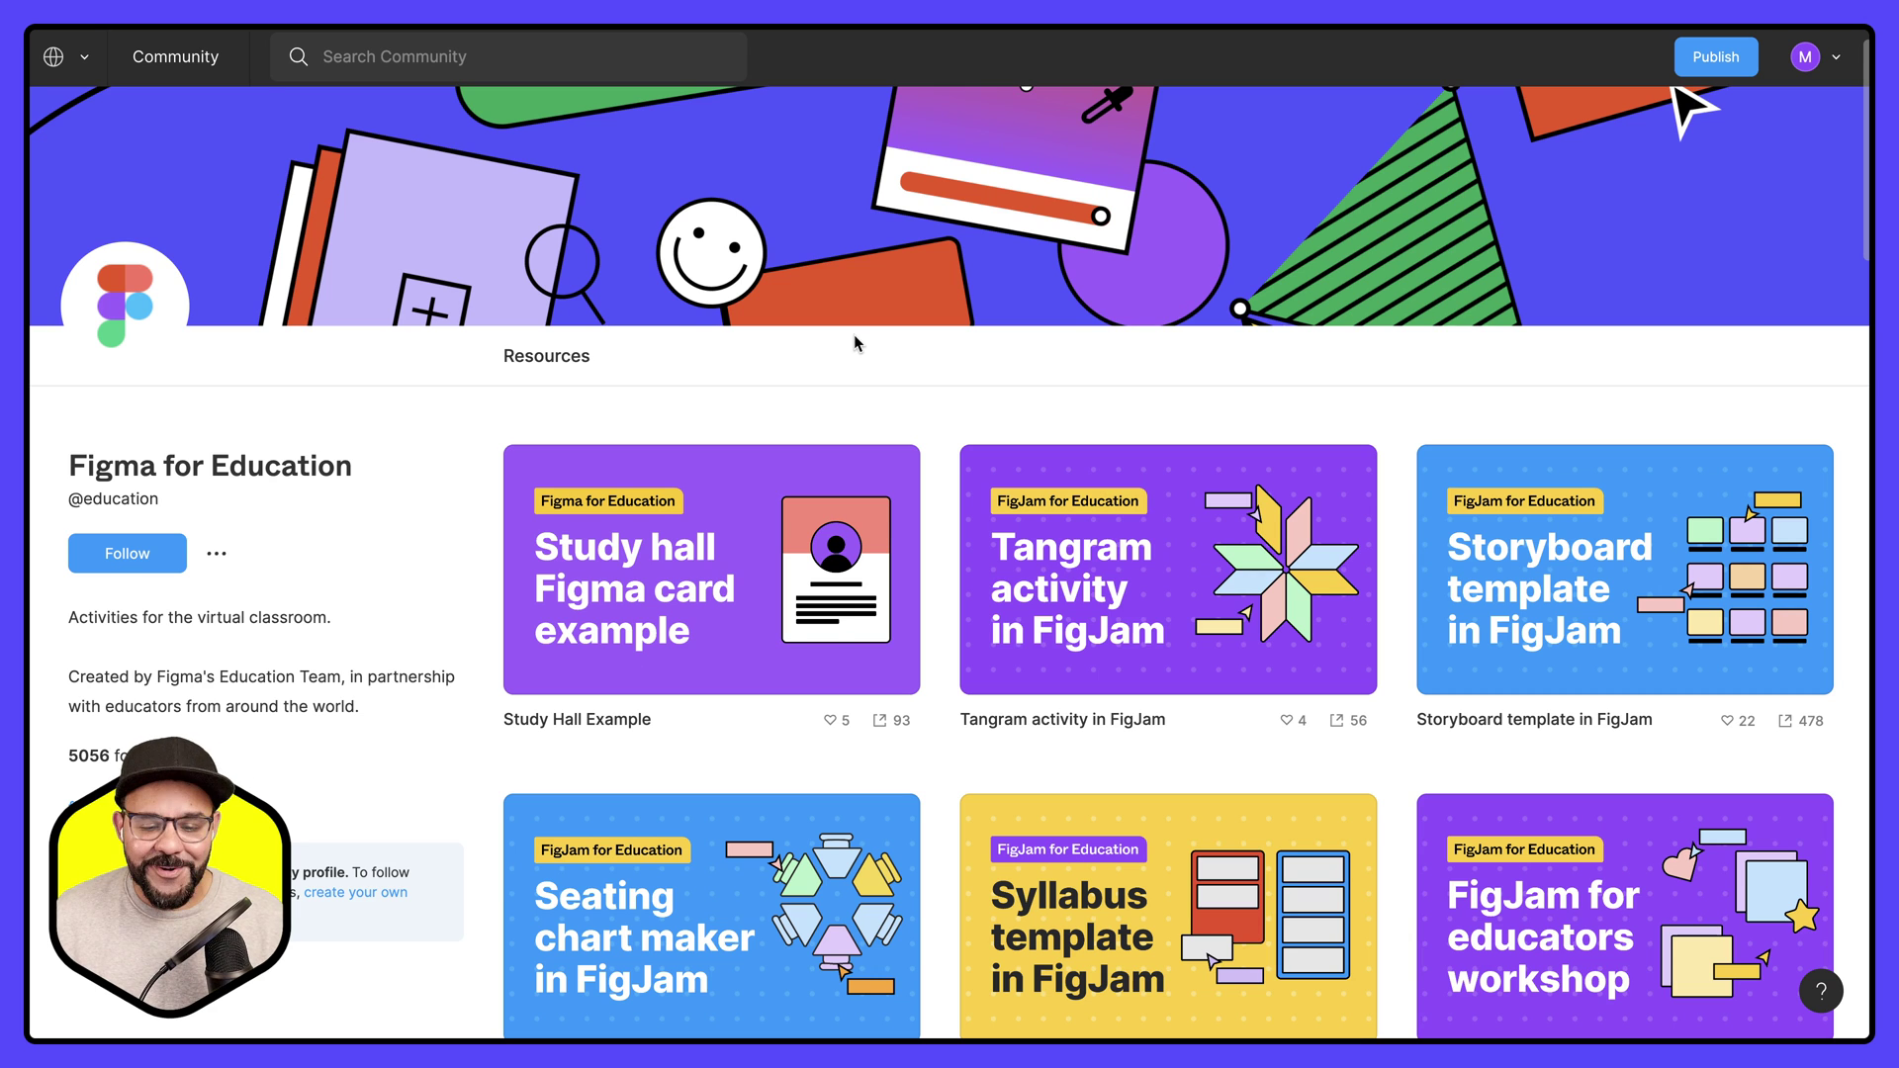
scroll(857, 343, down, 6)
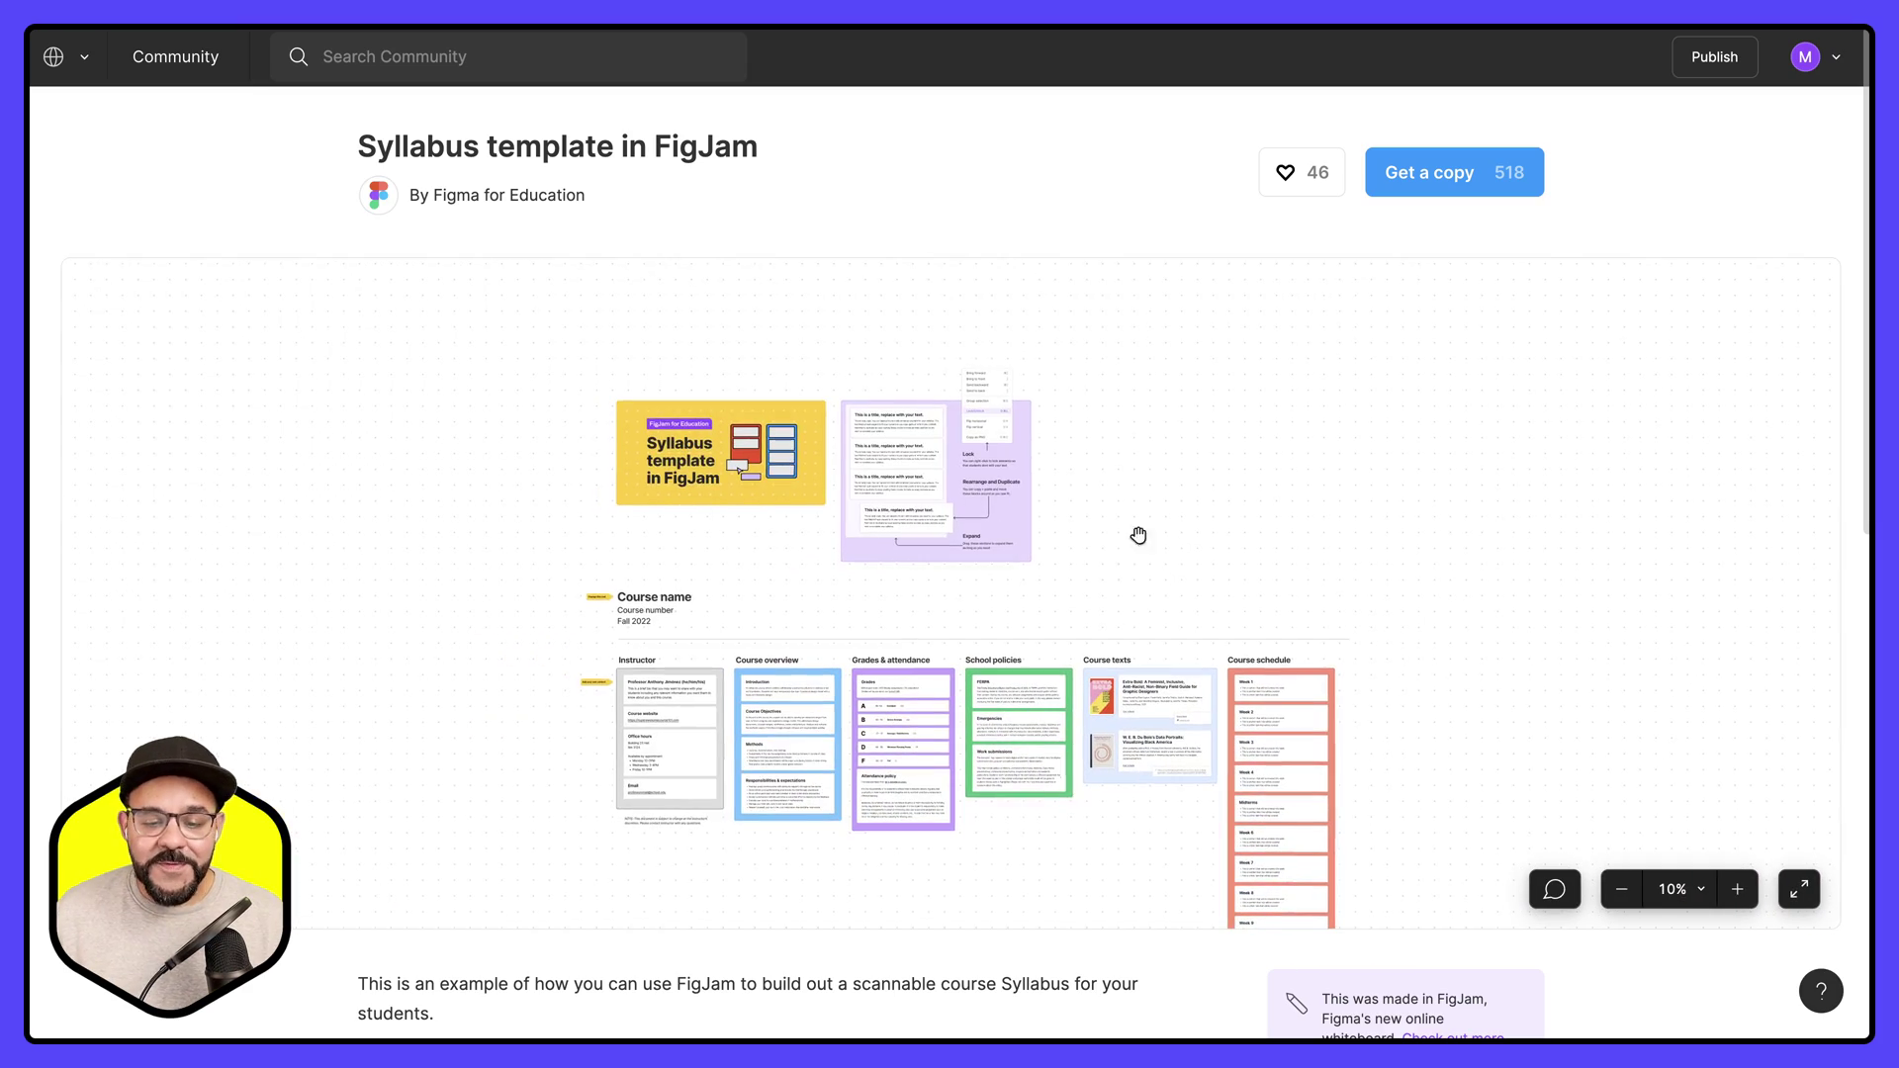
- Pan and zoom the Syllabus template preview to inspect the board up close
drag(1170, 585, 1148, 518)
scroll(891, 445, up, 2)
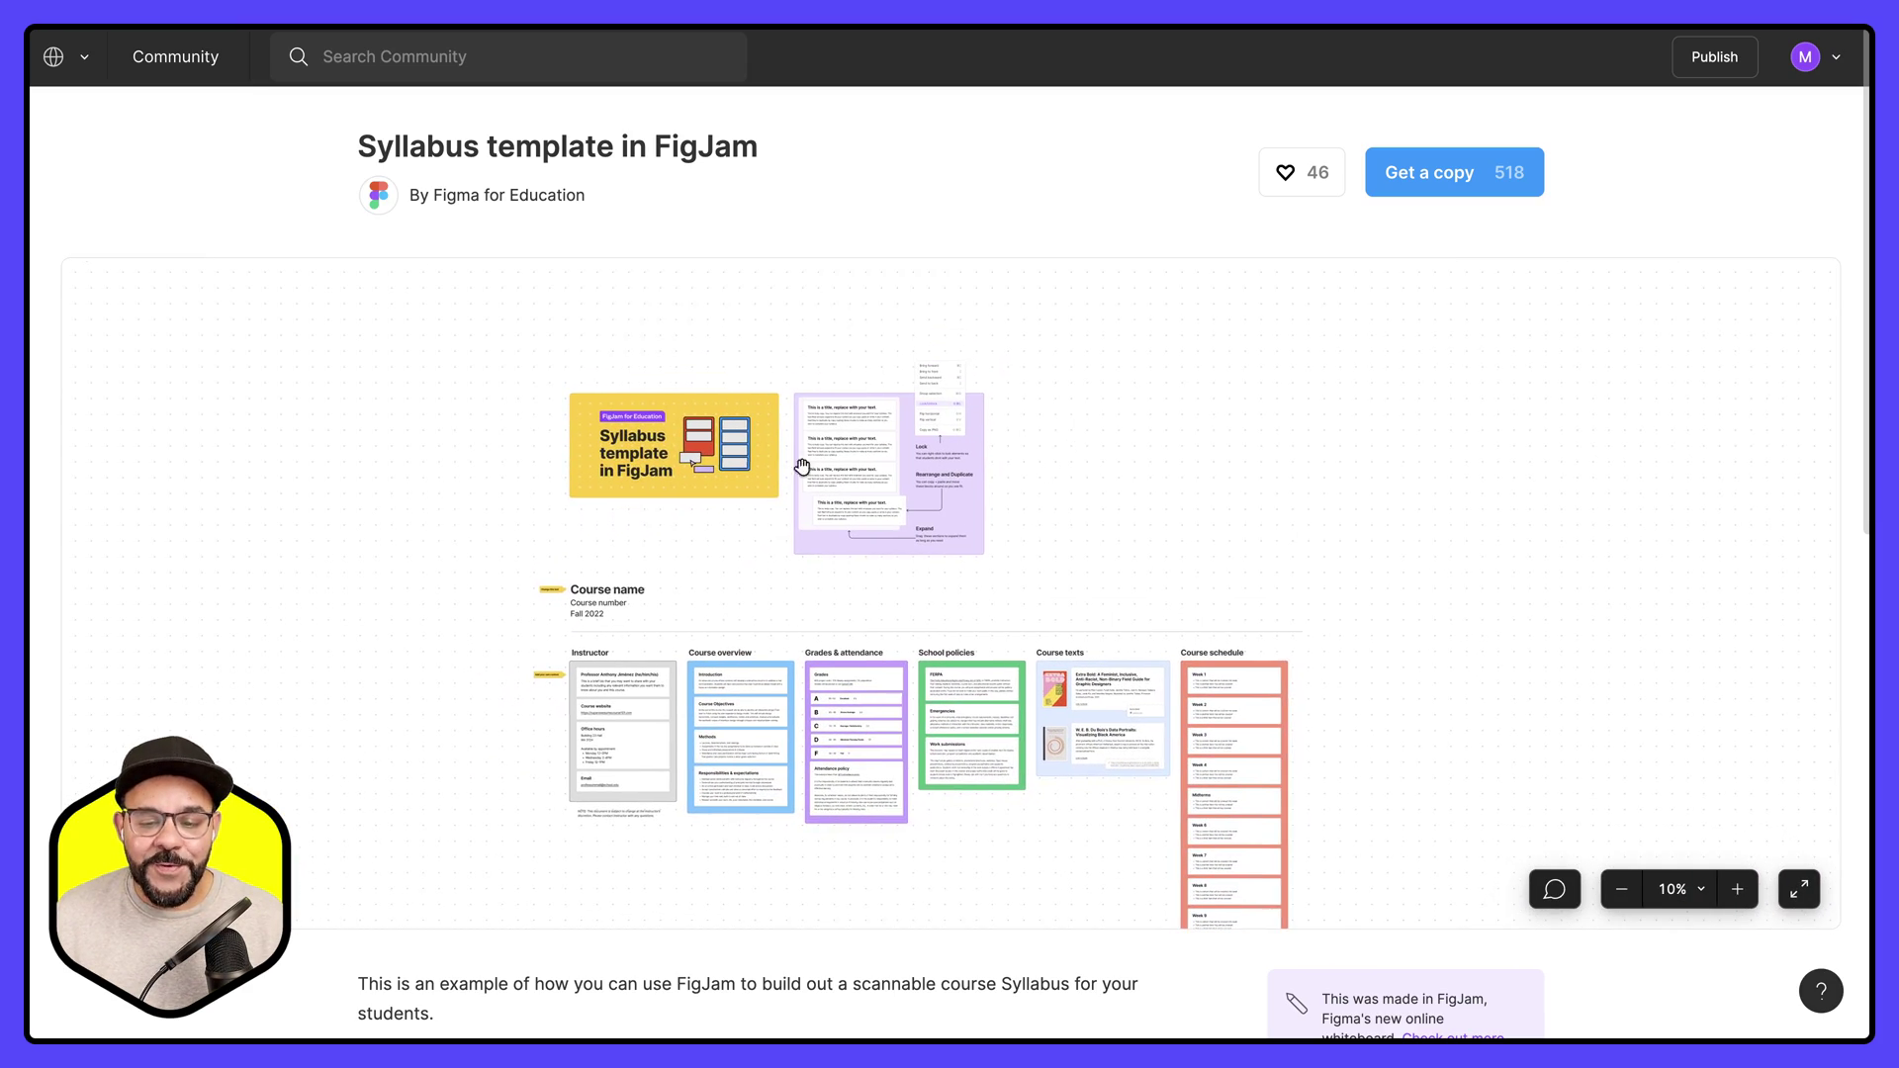
scroll(802, 467, up, 5)
scroll(725, 442, down, 5)
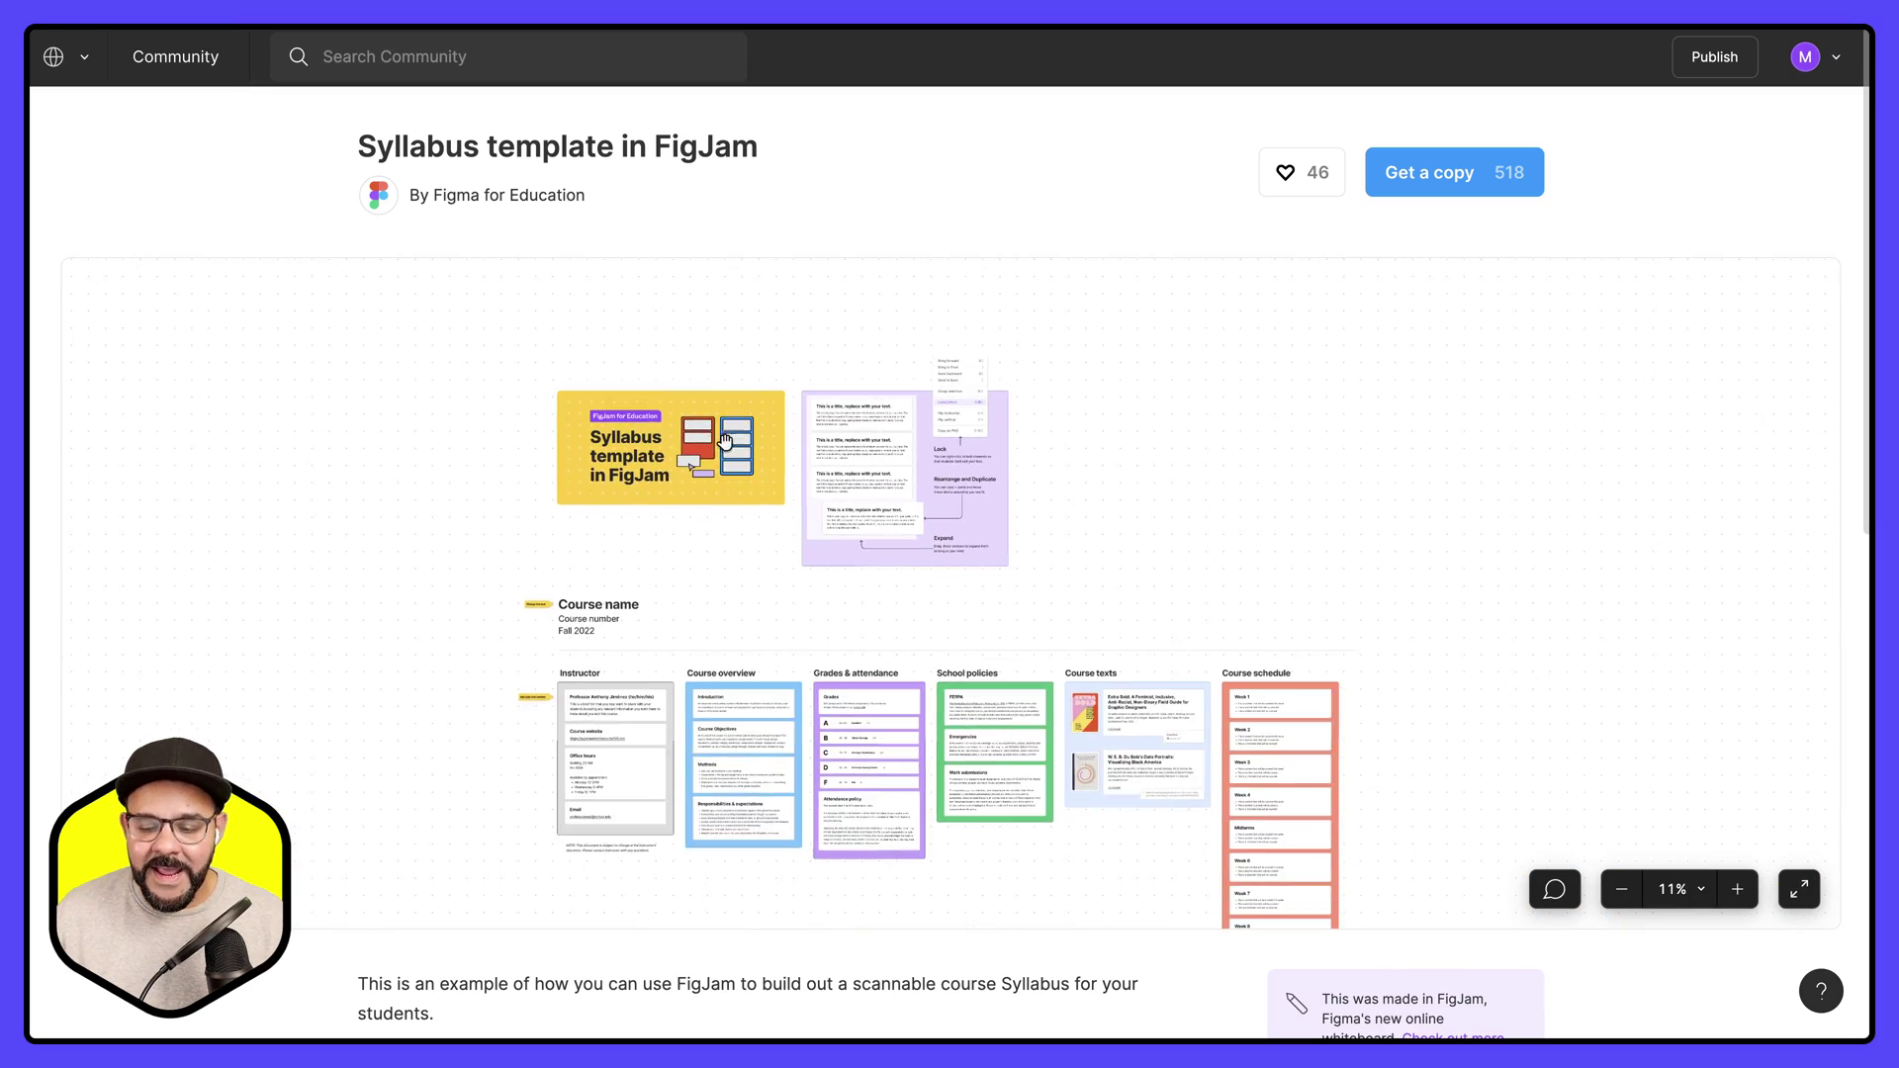
scroll(733, 452, down, 3)
scroll(636, 615, up, 3)
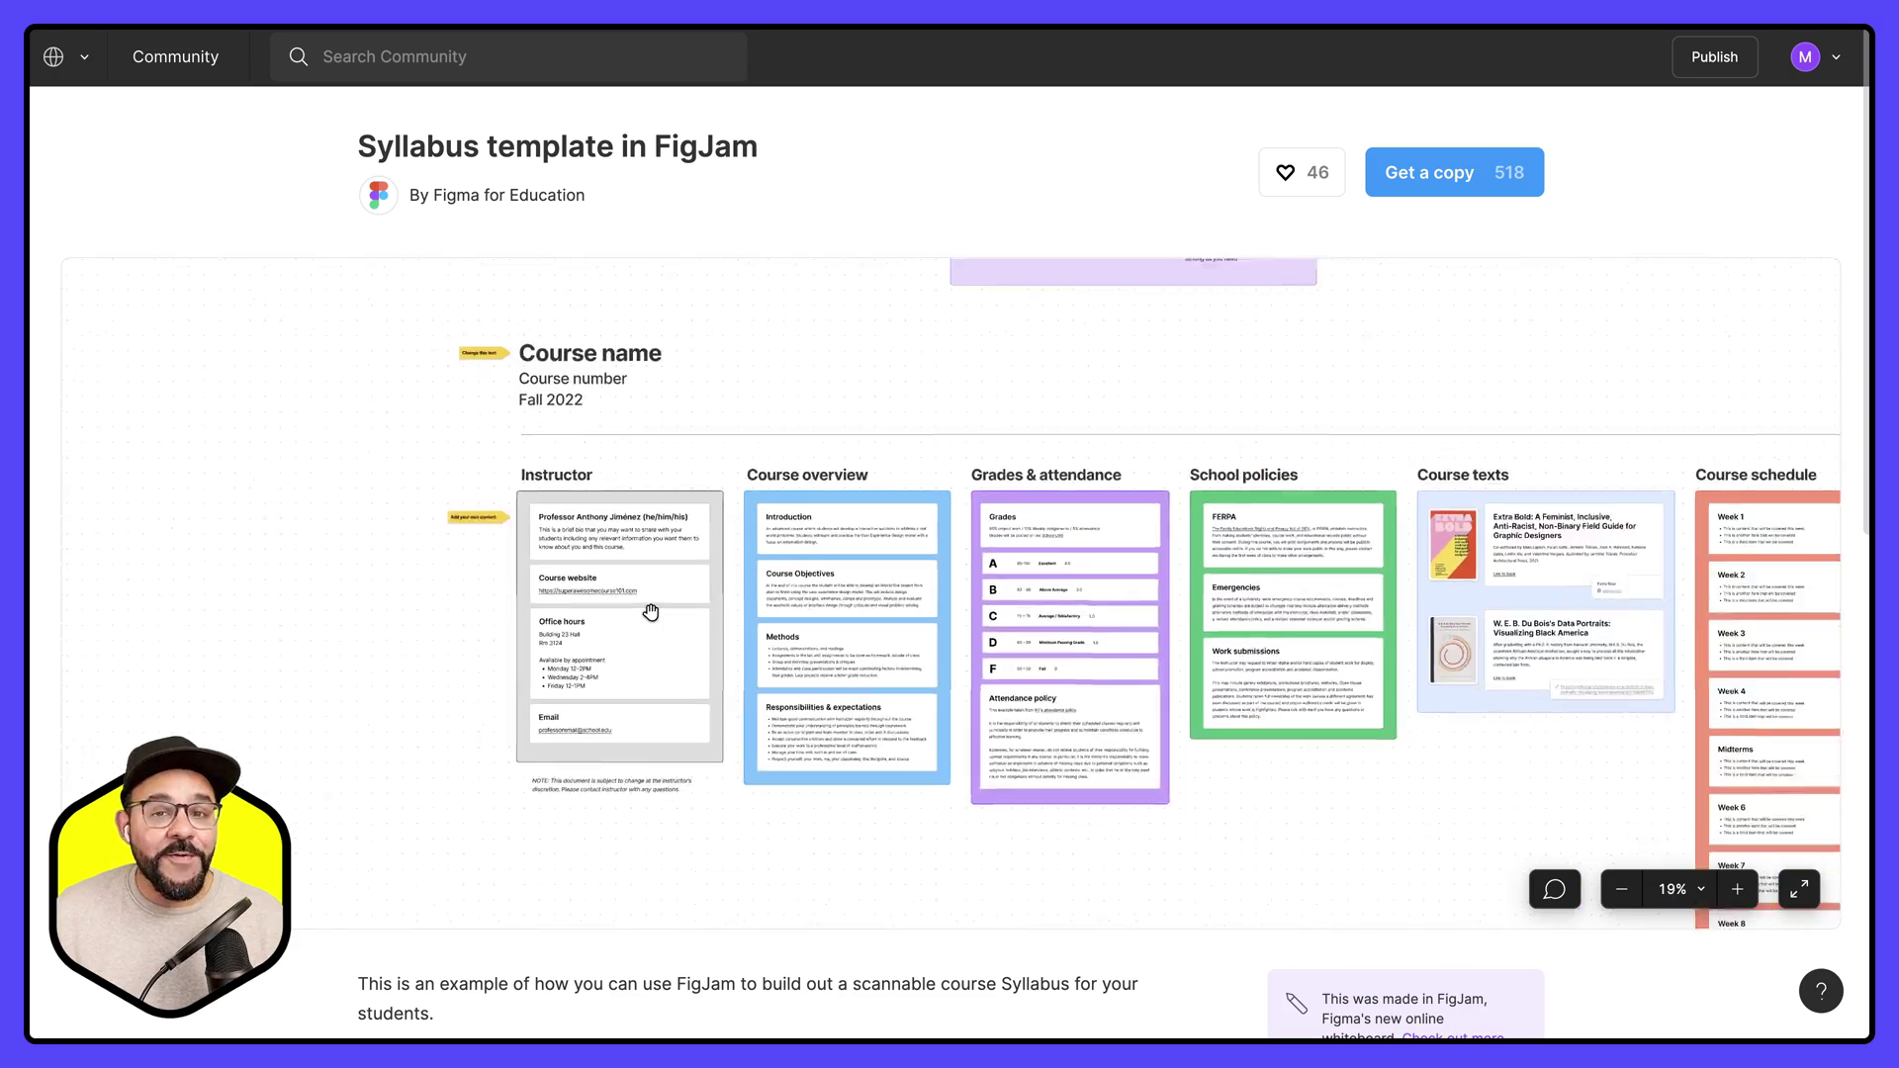
scroll(650, 612, down, 2)
scroll(692, 564, up, 5)
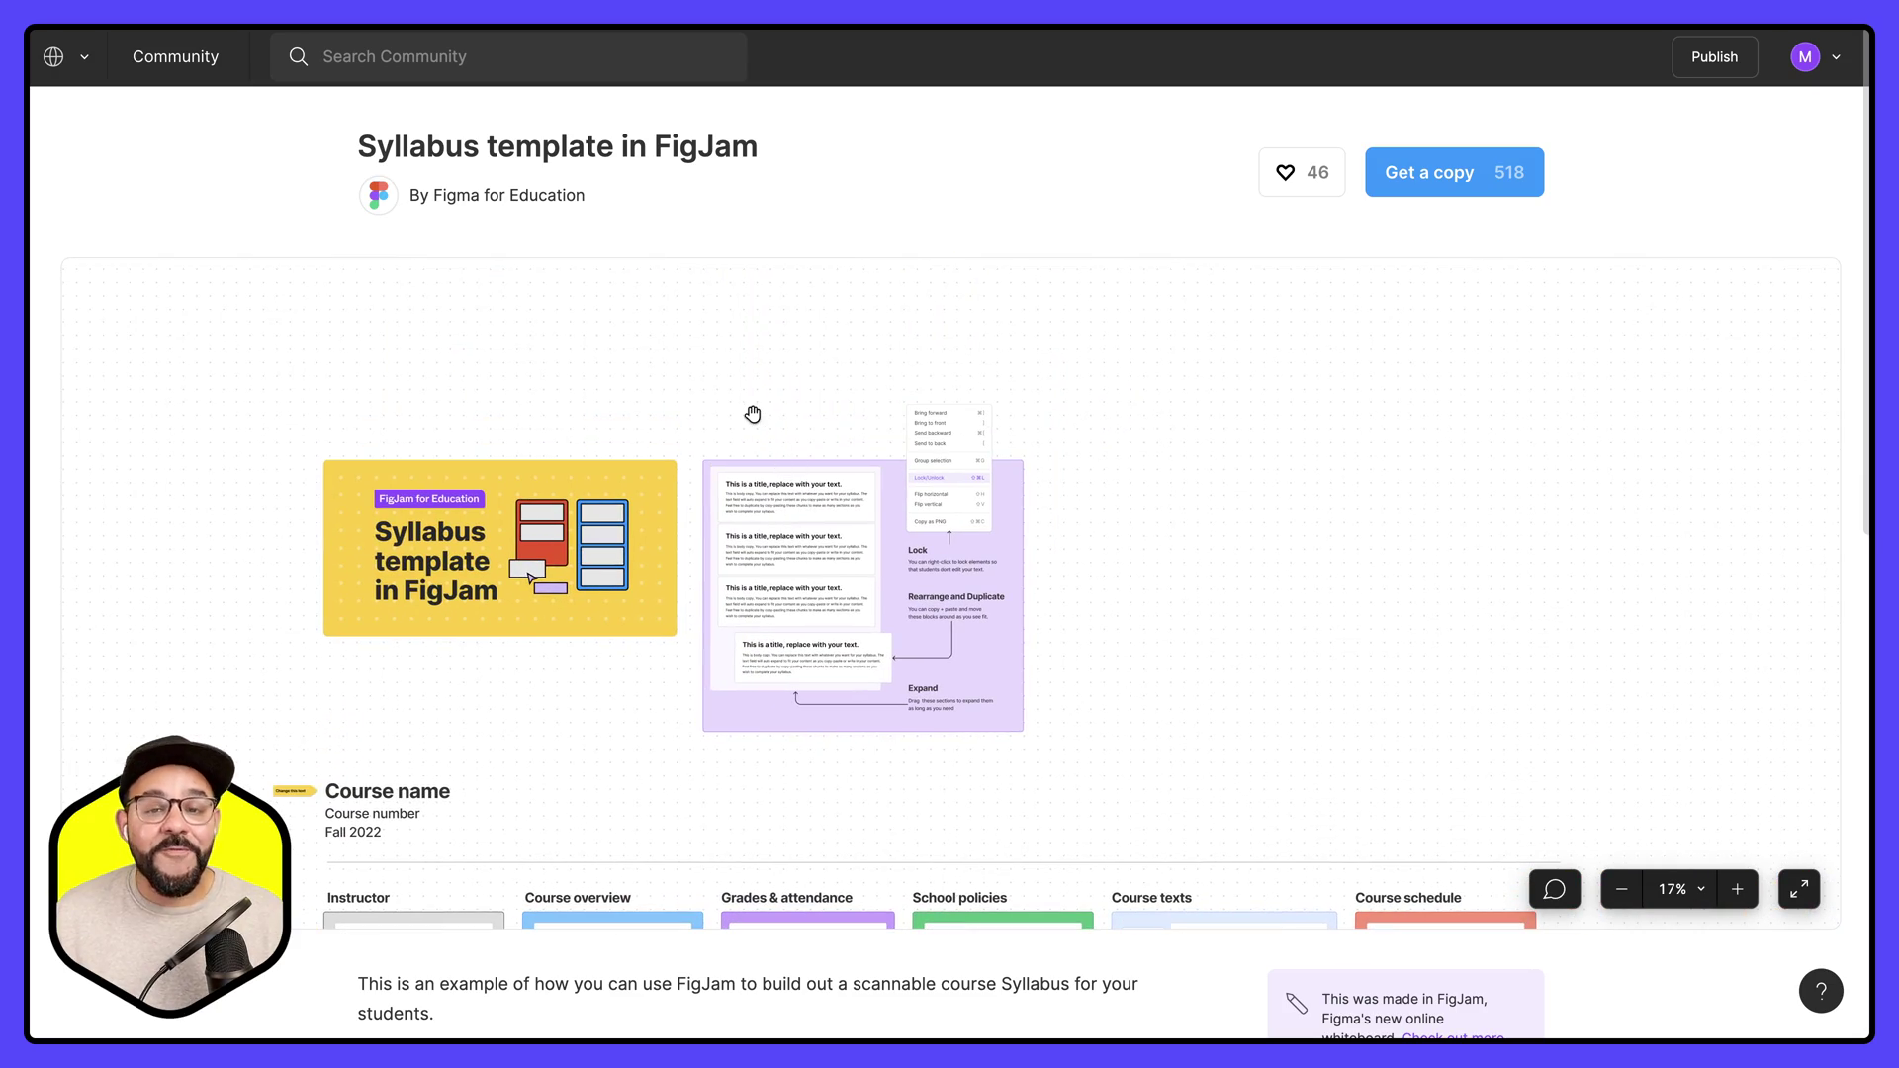
scroll(763, 396, down, 2)
scroll(791, 416, up, 5)
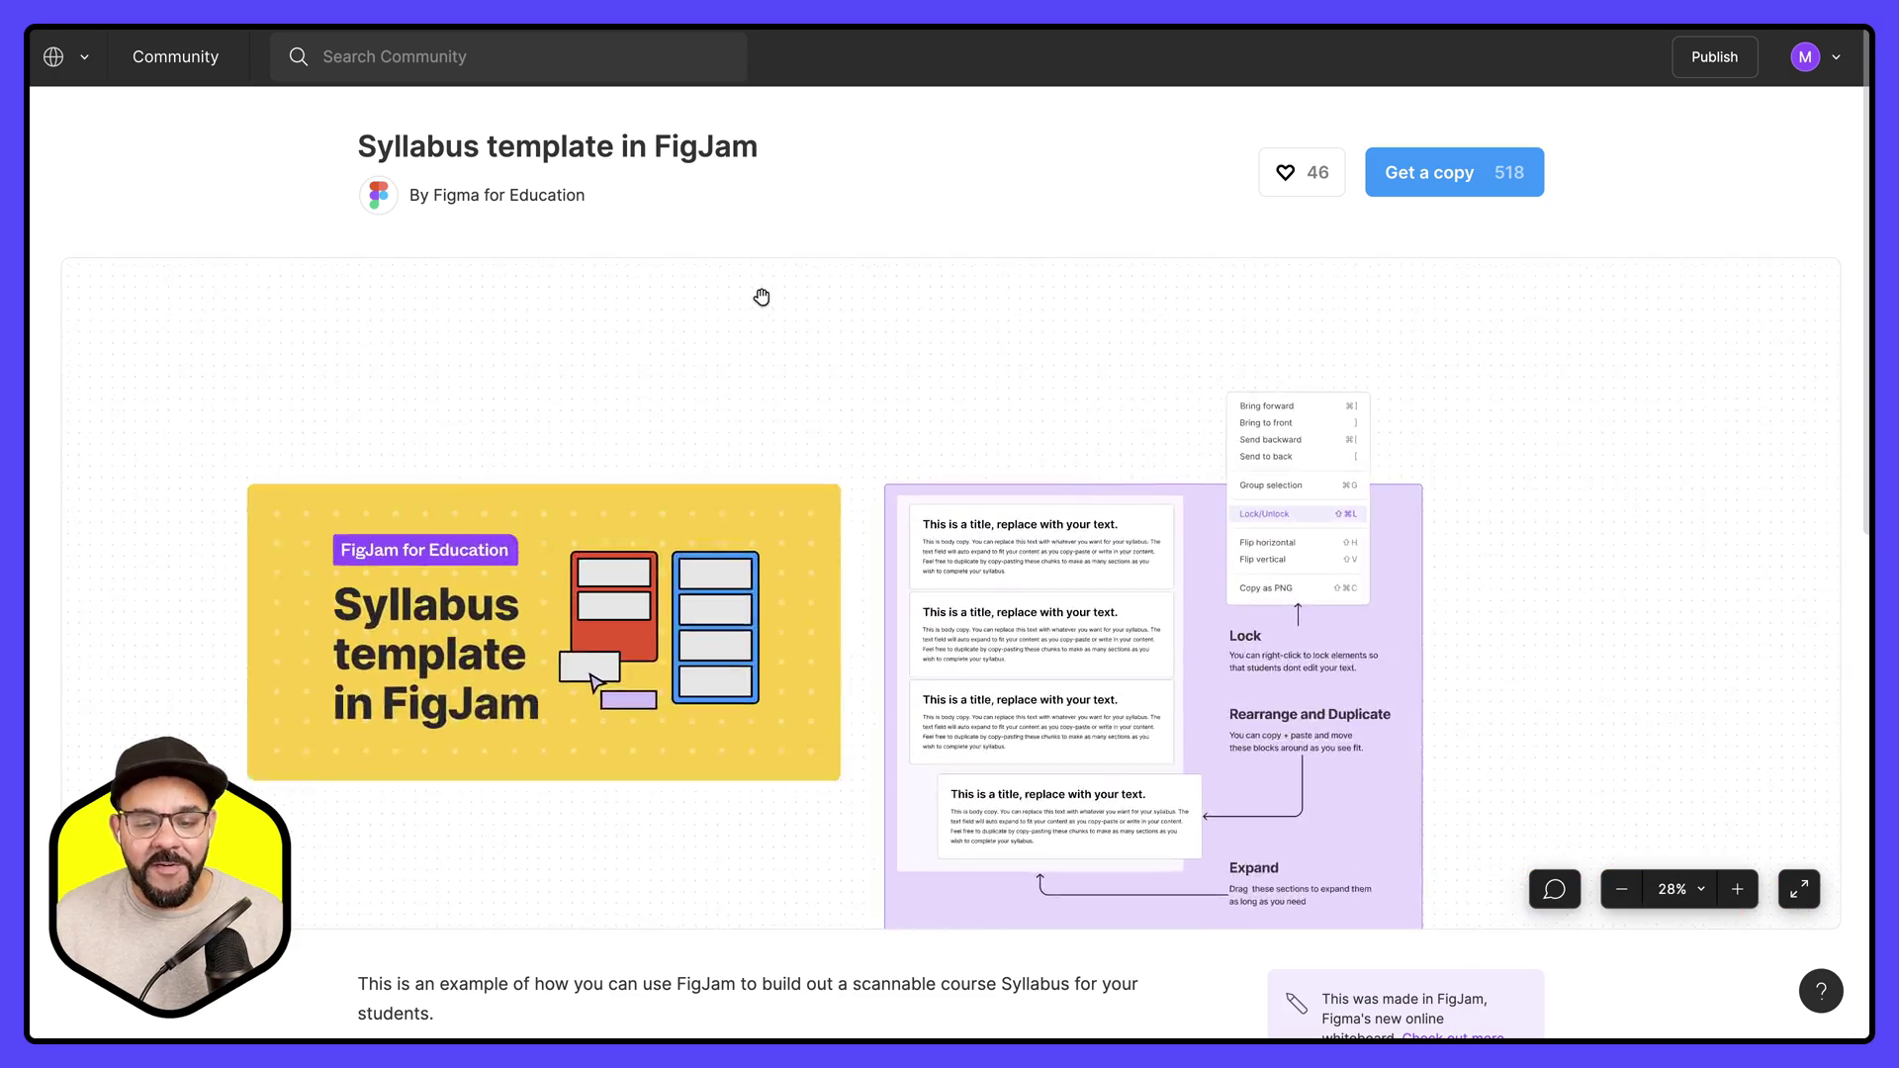
scroll(817, 425, down, 4)
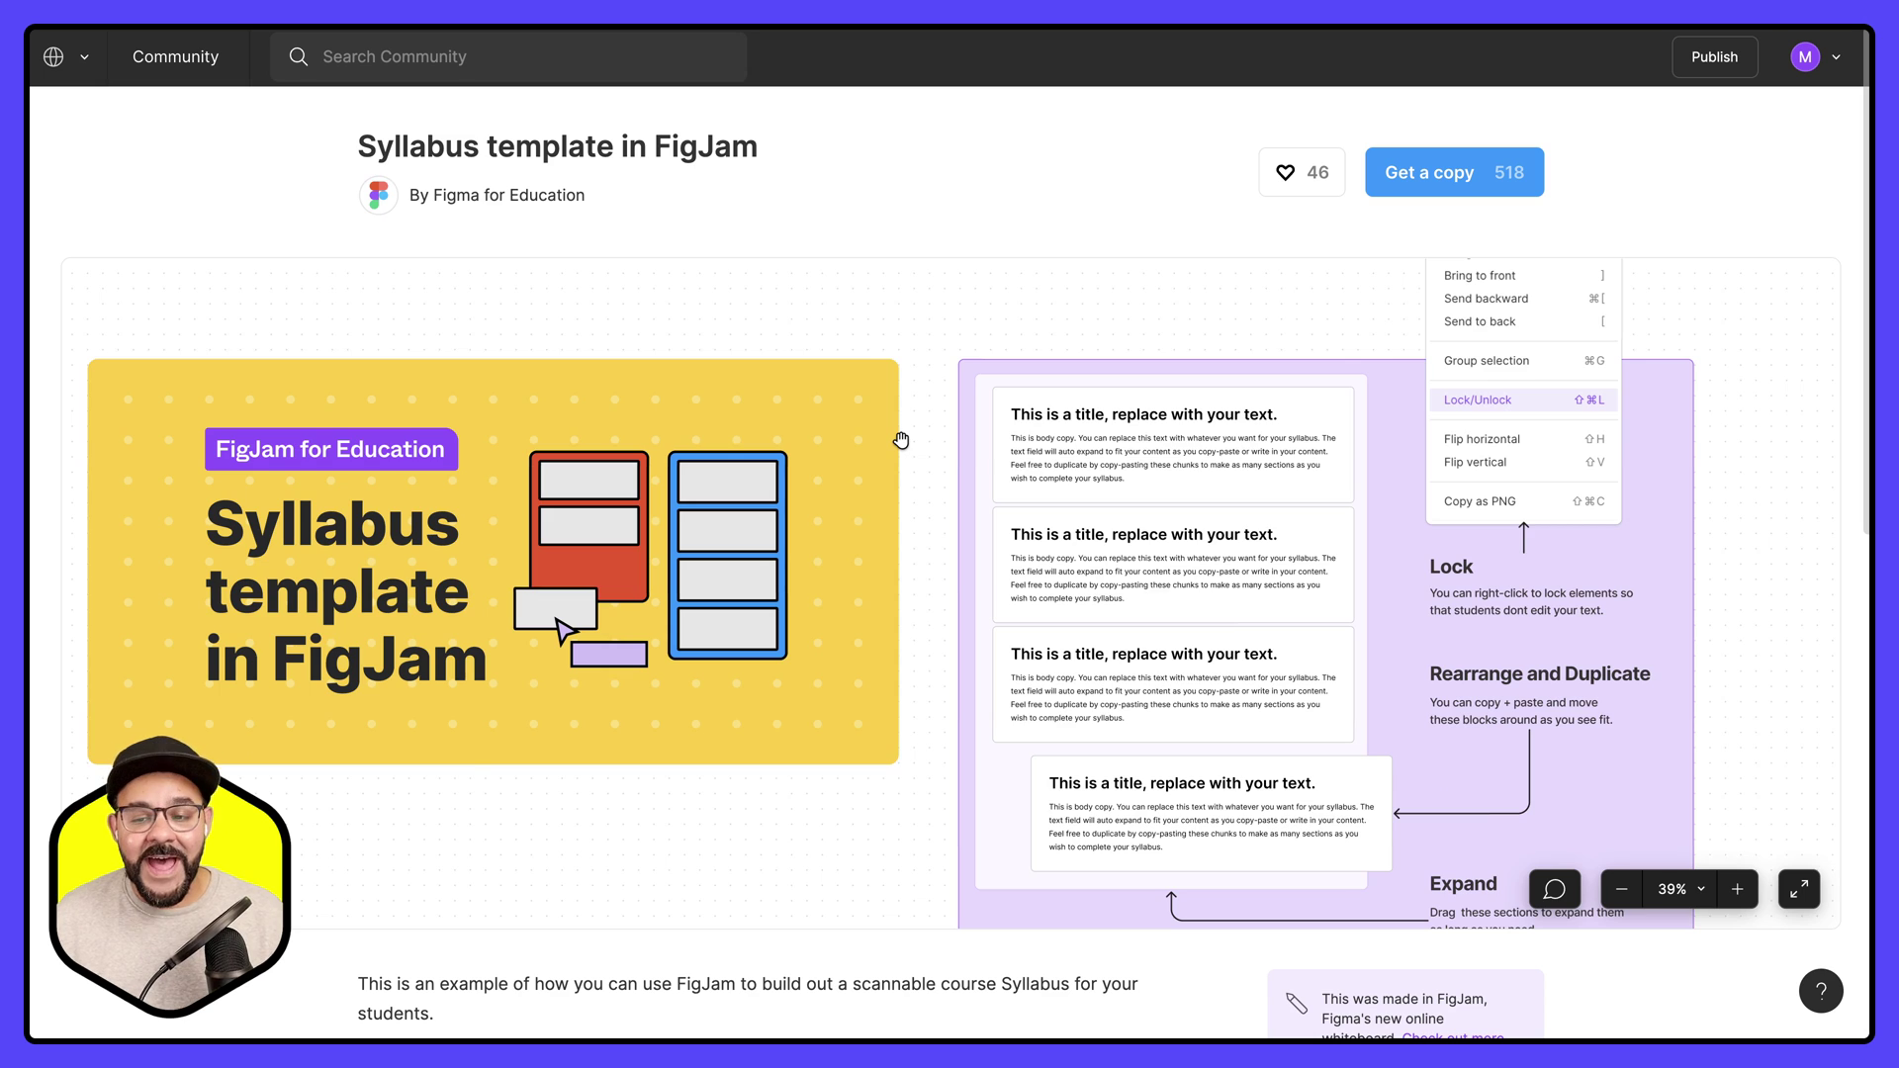
scroll(901, 440, down, 2)
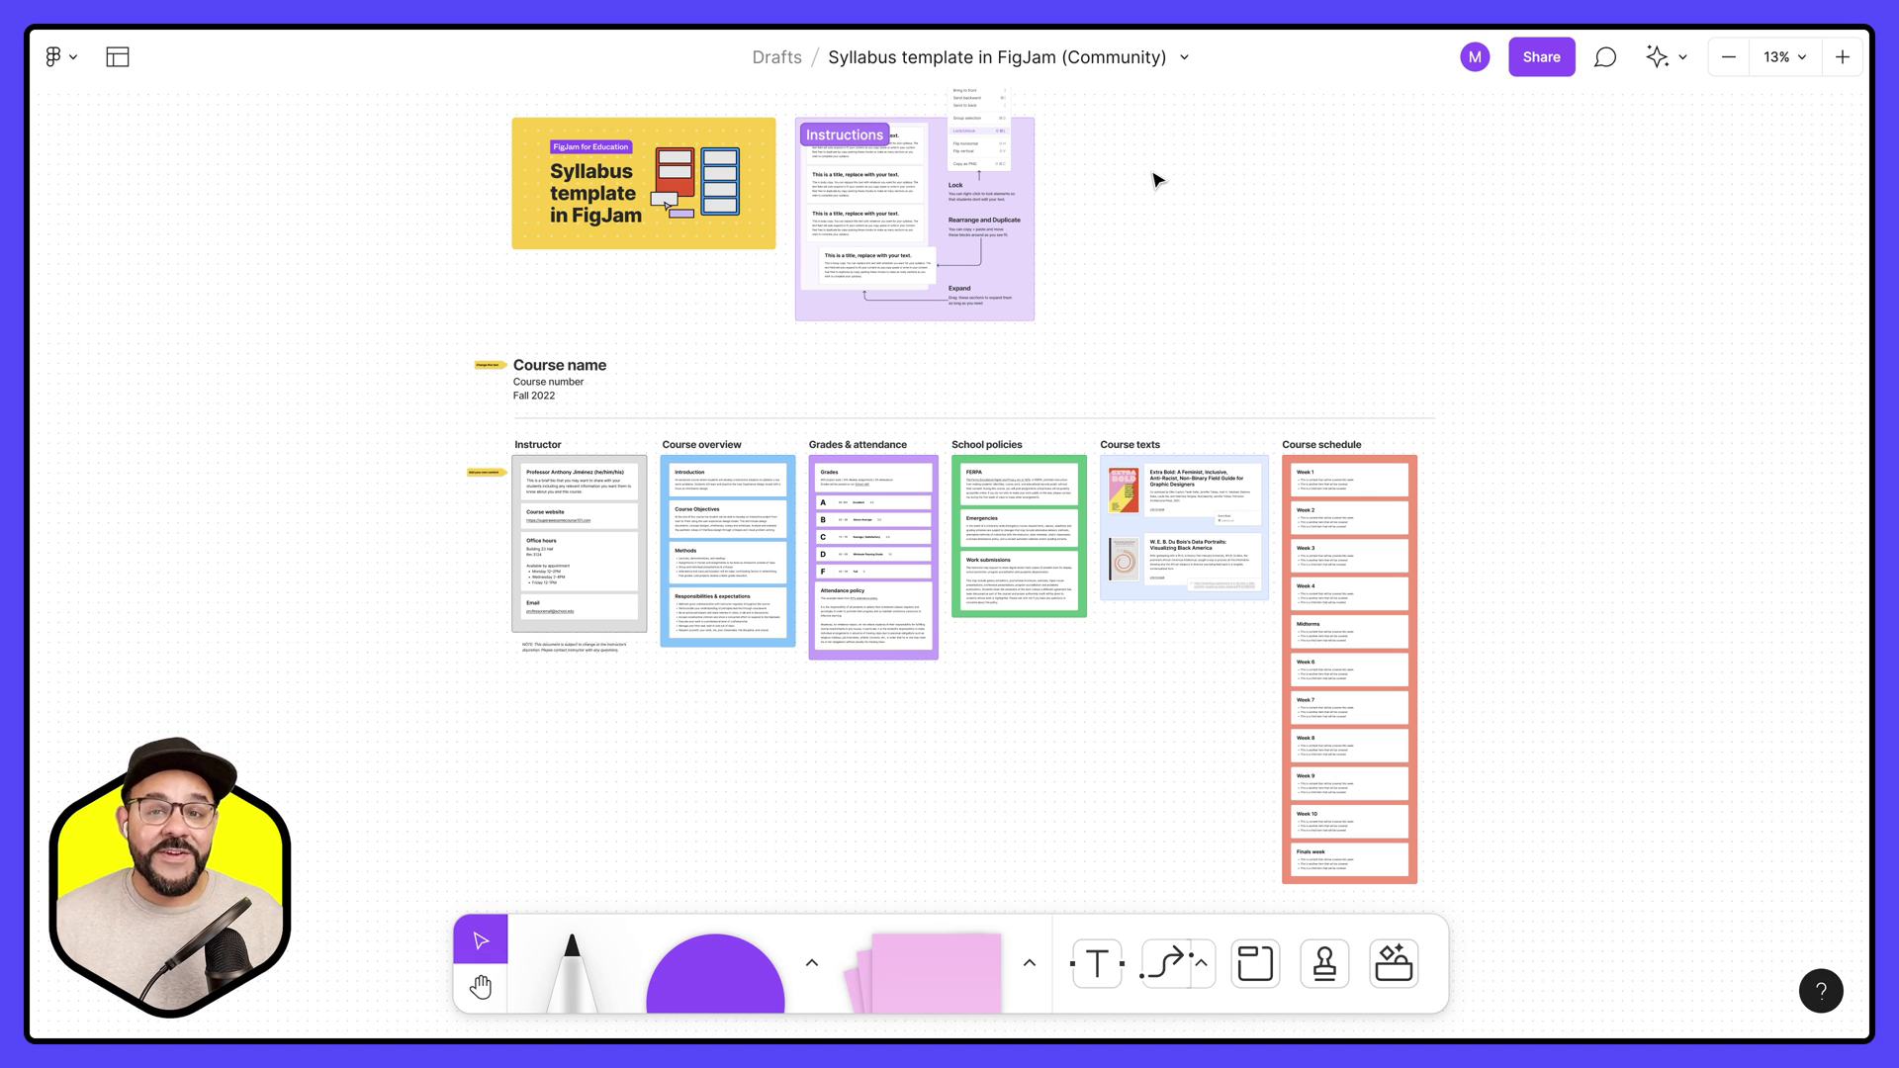
- Delete the yellow Syllabus title card from the board
drag(1155, 178, 1148, 287)
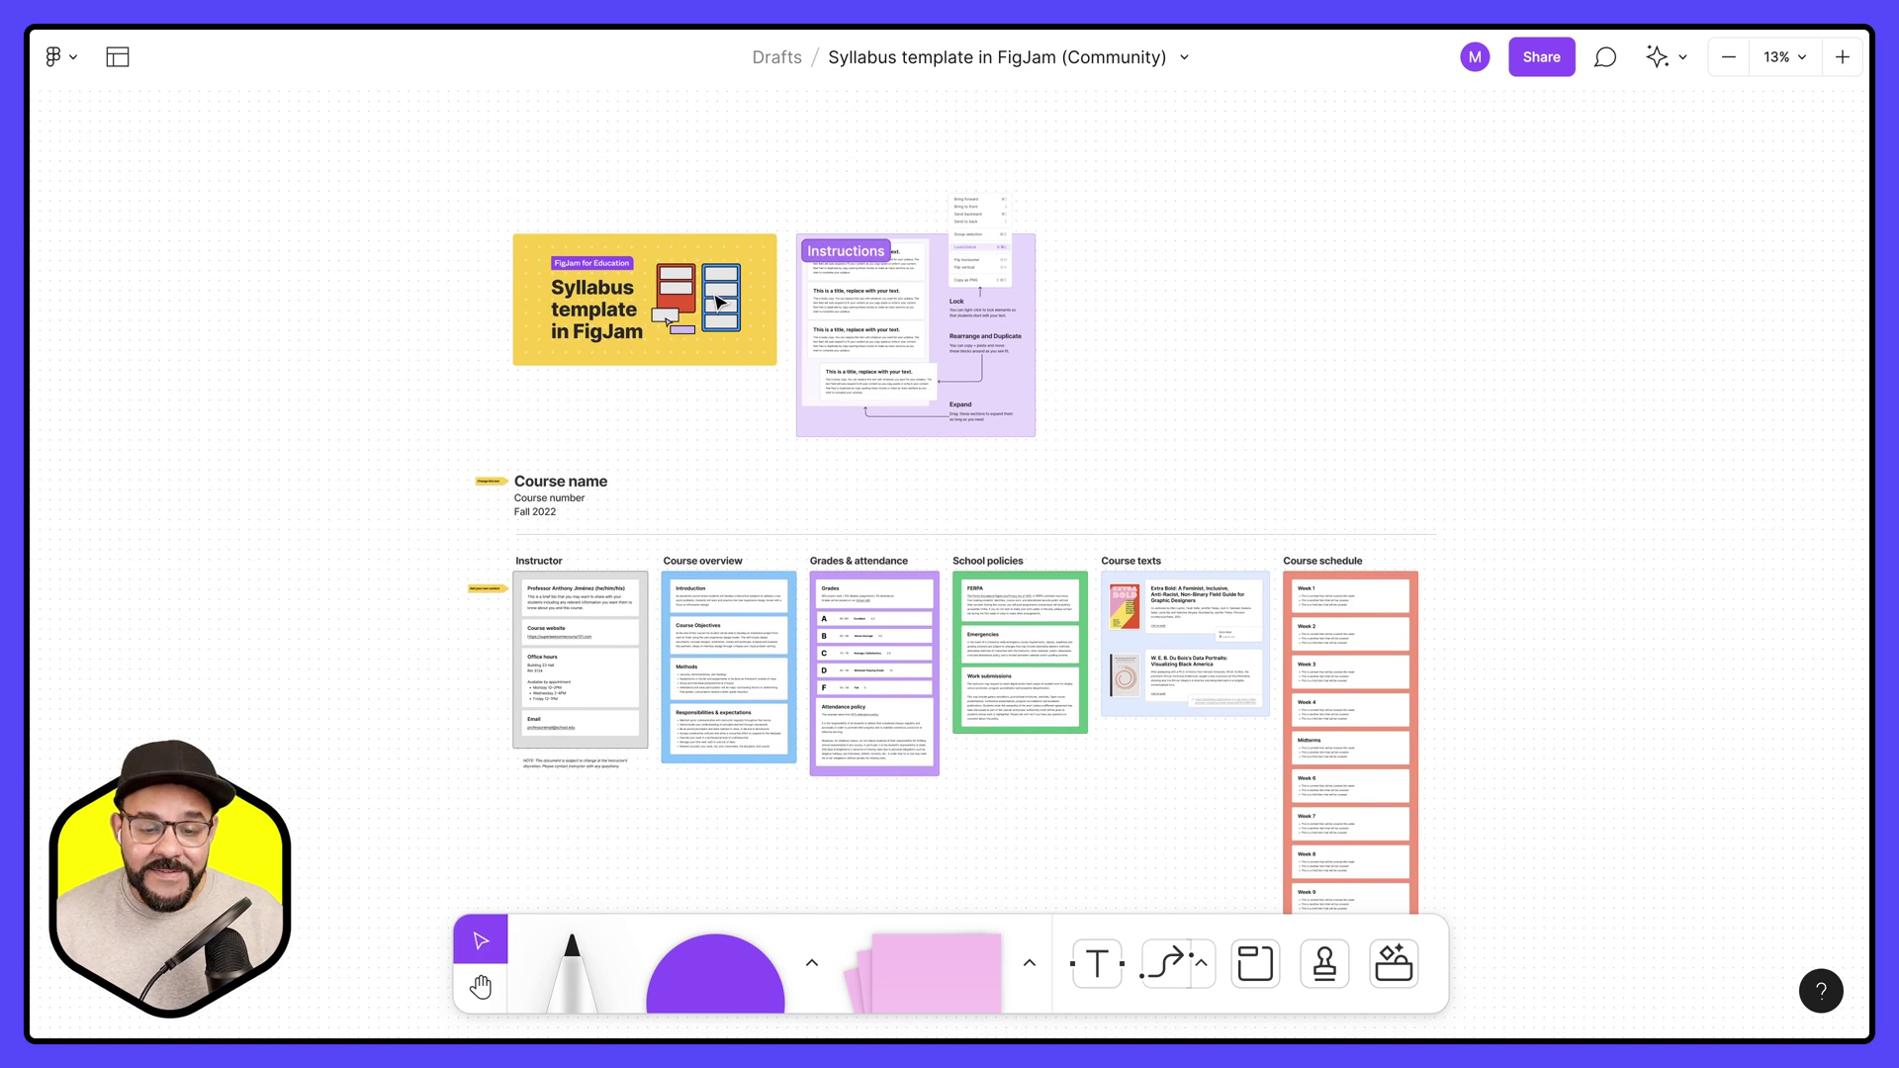
click(719, 306)
key(Delete)
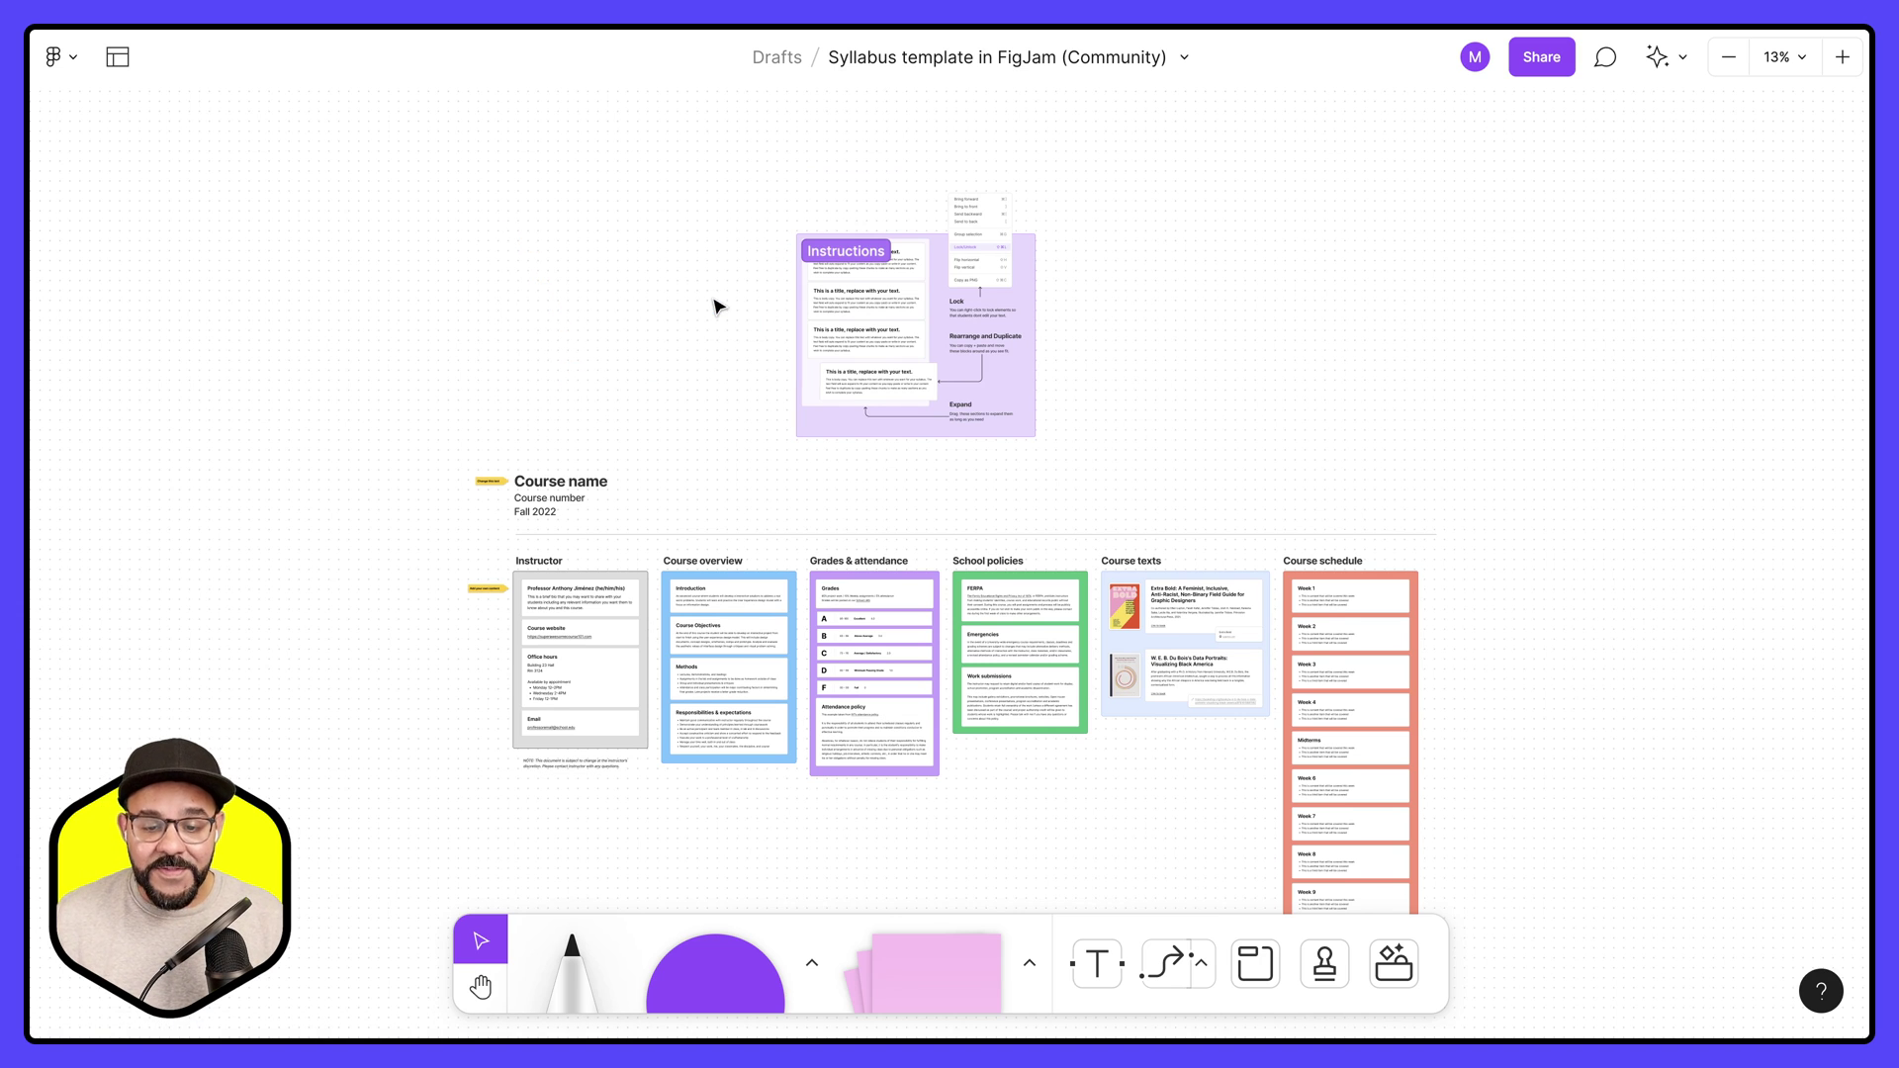
- Select the whole Instructions section and pan further down the board
click(1008, 226)
scroll(1018, 220, up, 5)
click(308, 474)
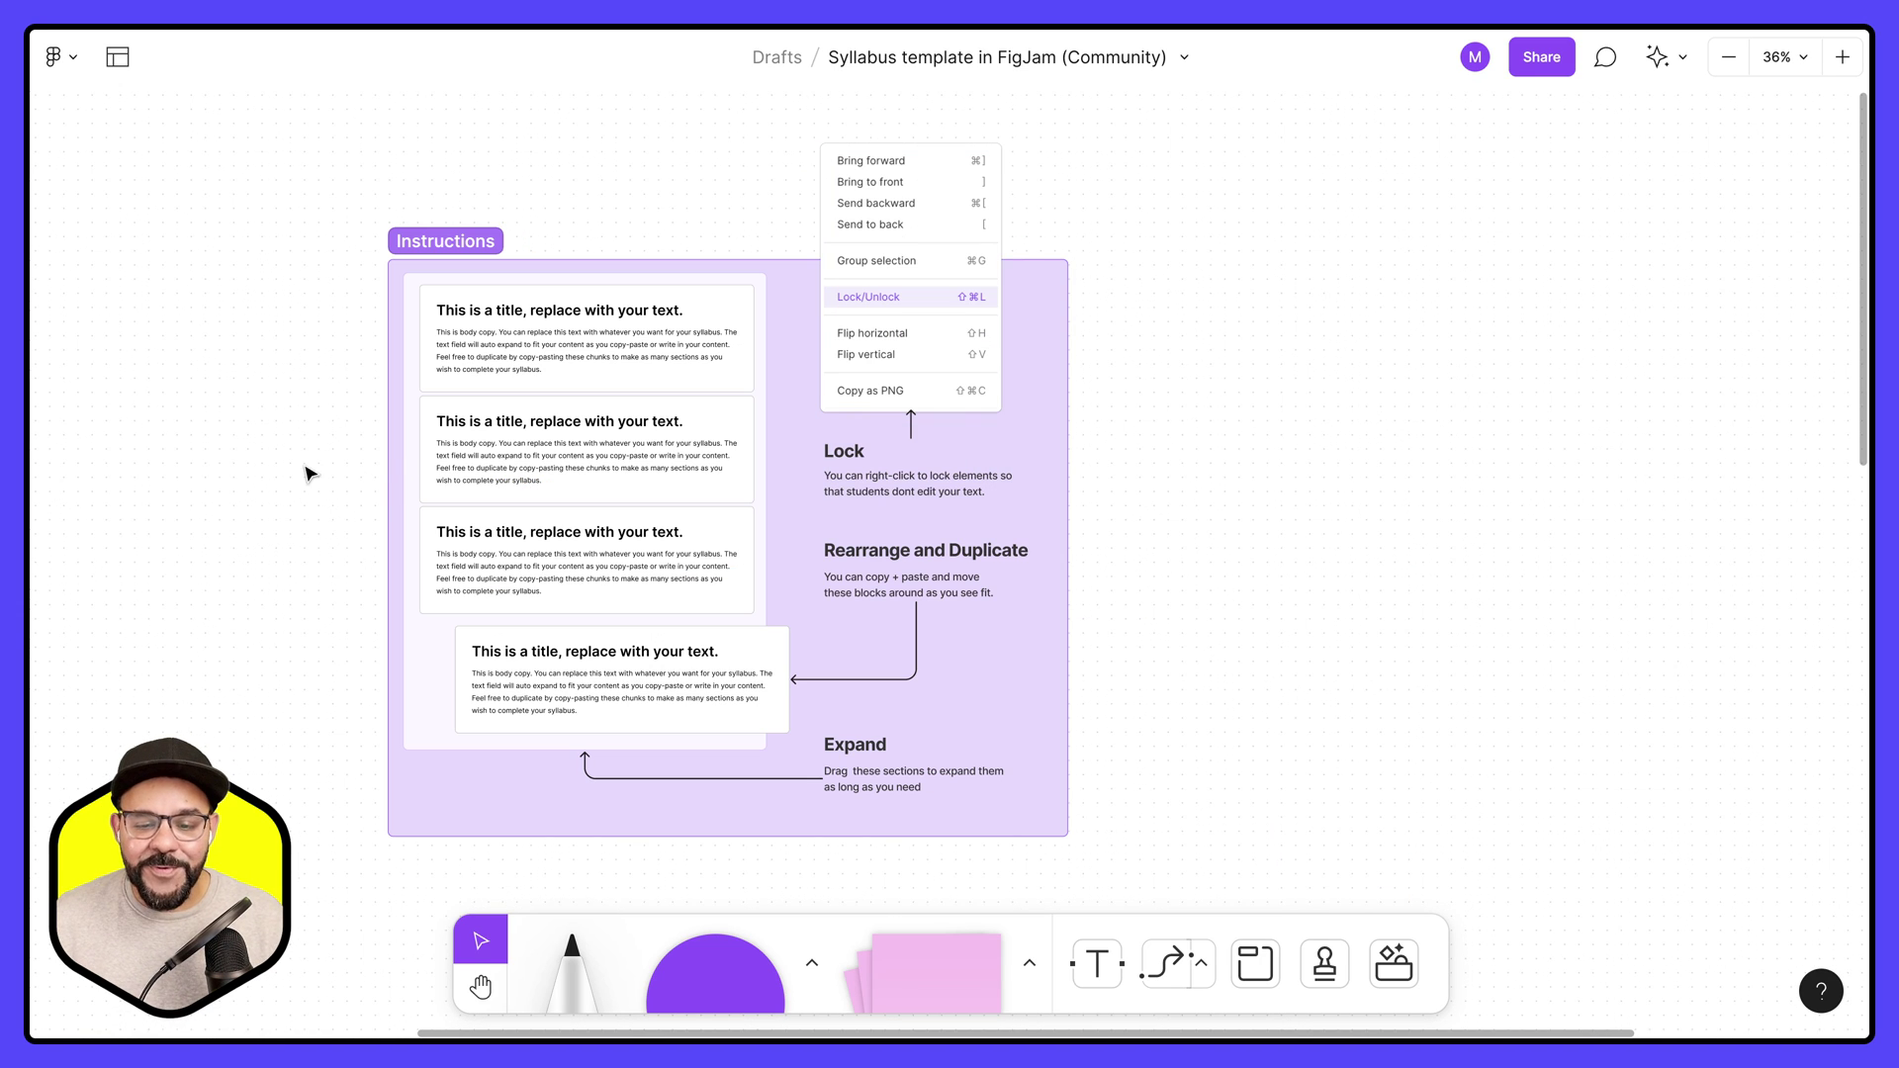
click(1009, 662)
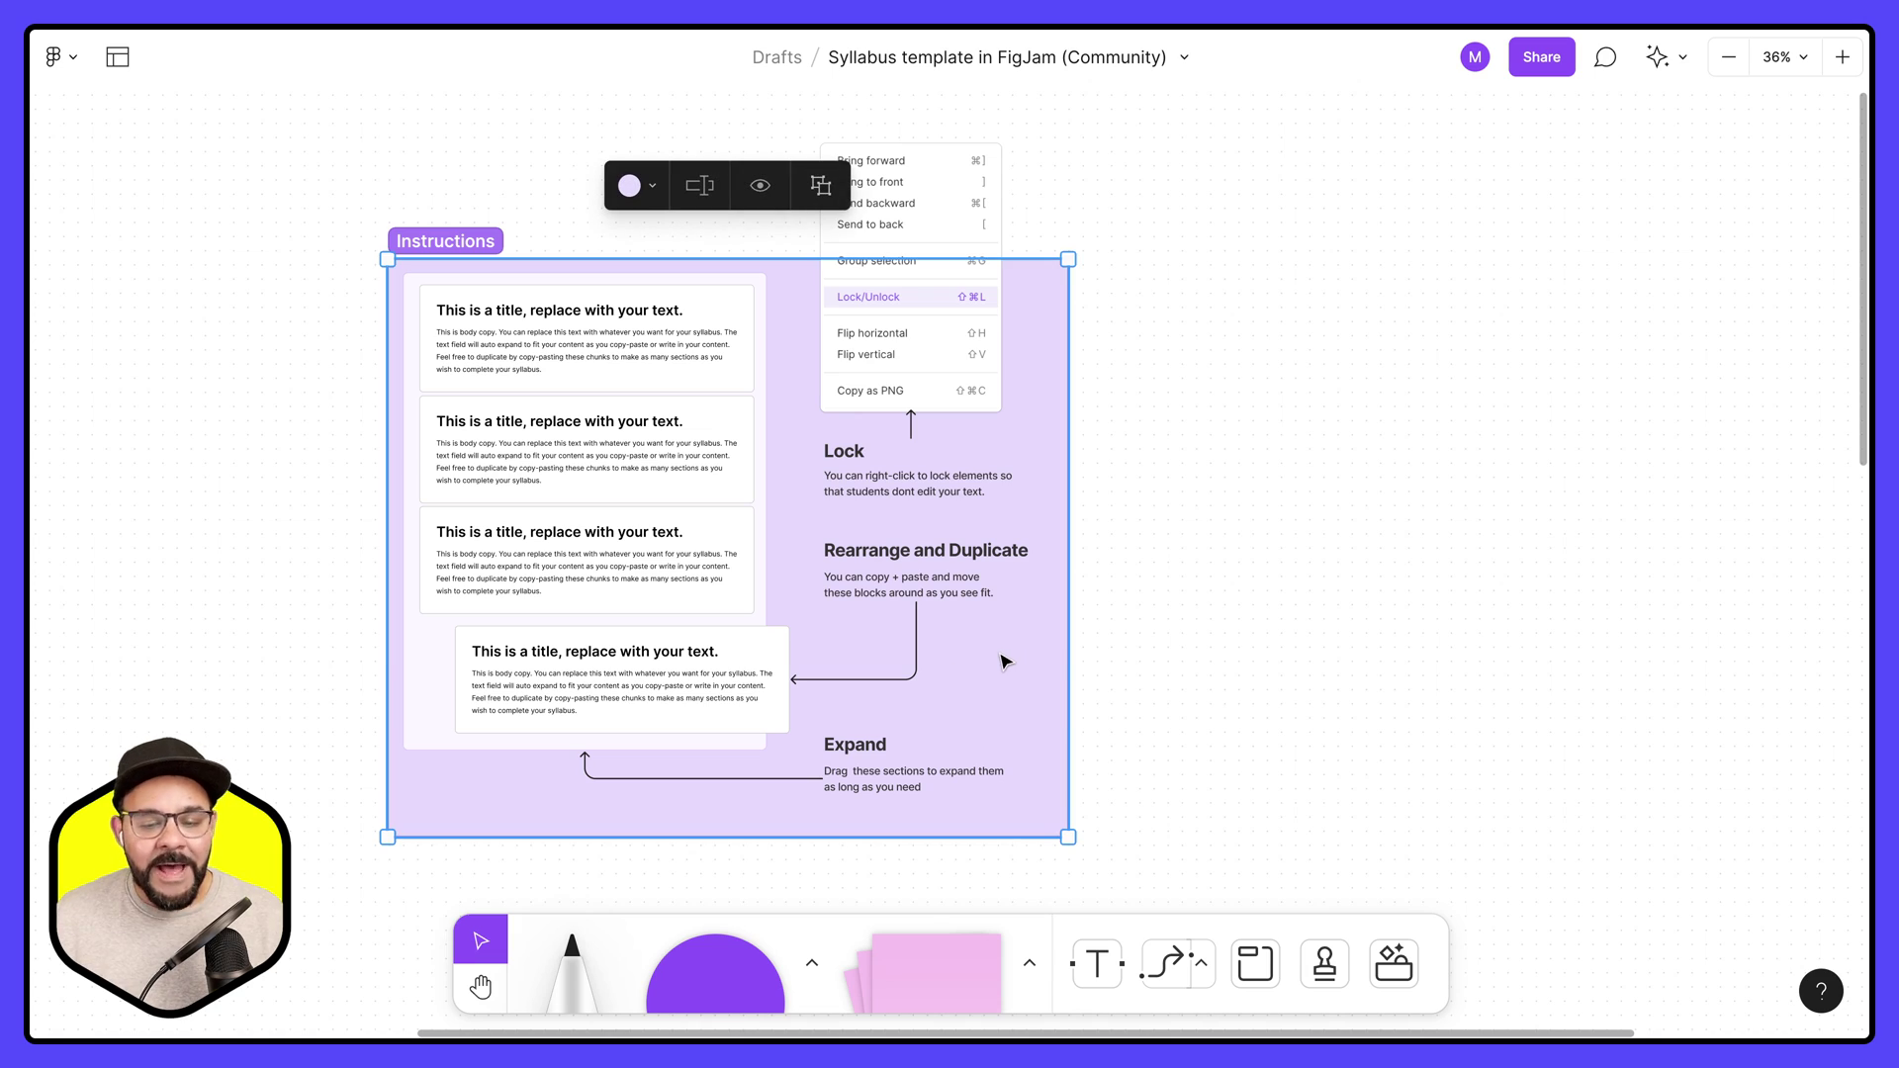
scroll(1001, 658, down, 3)
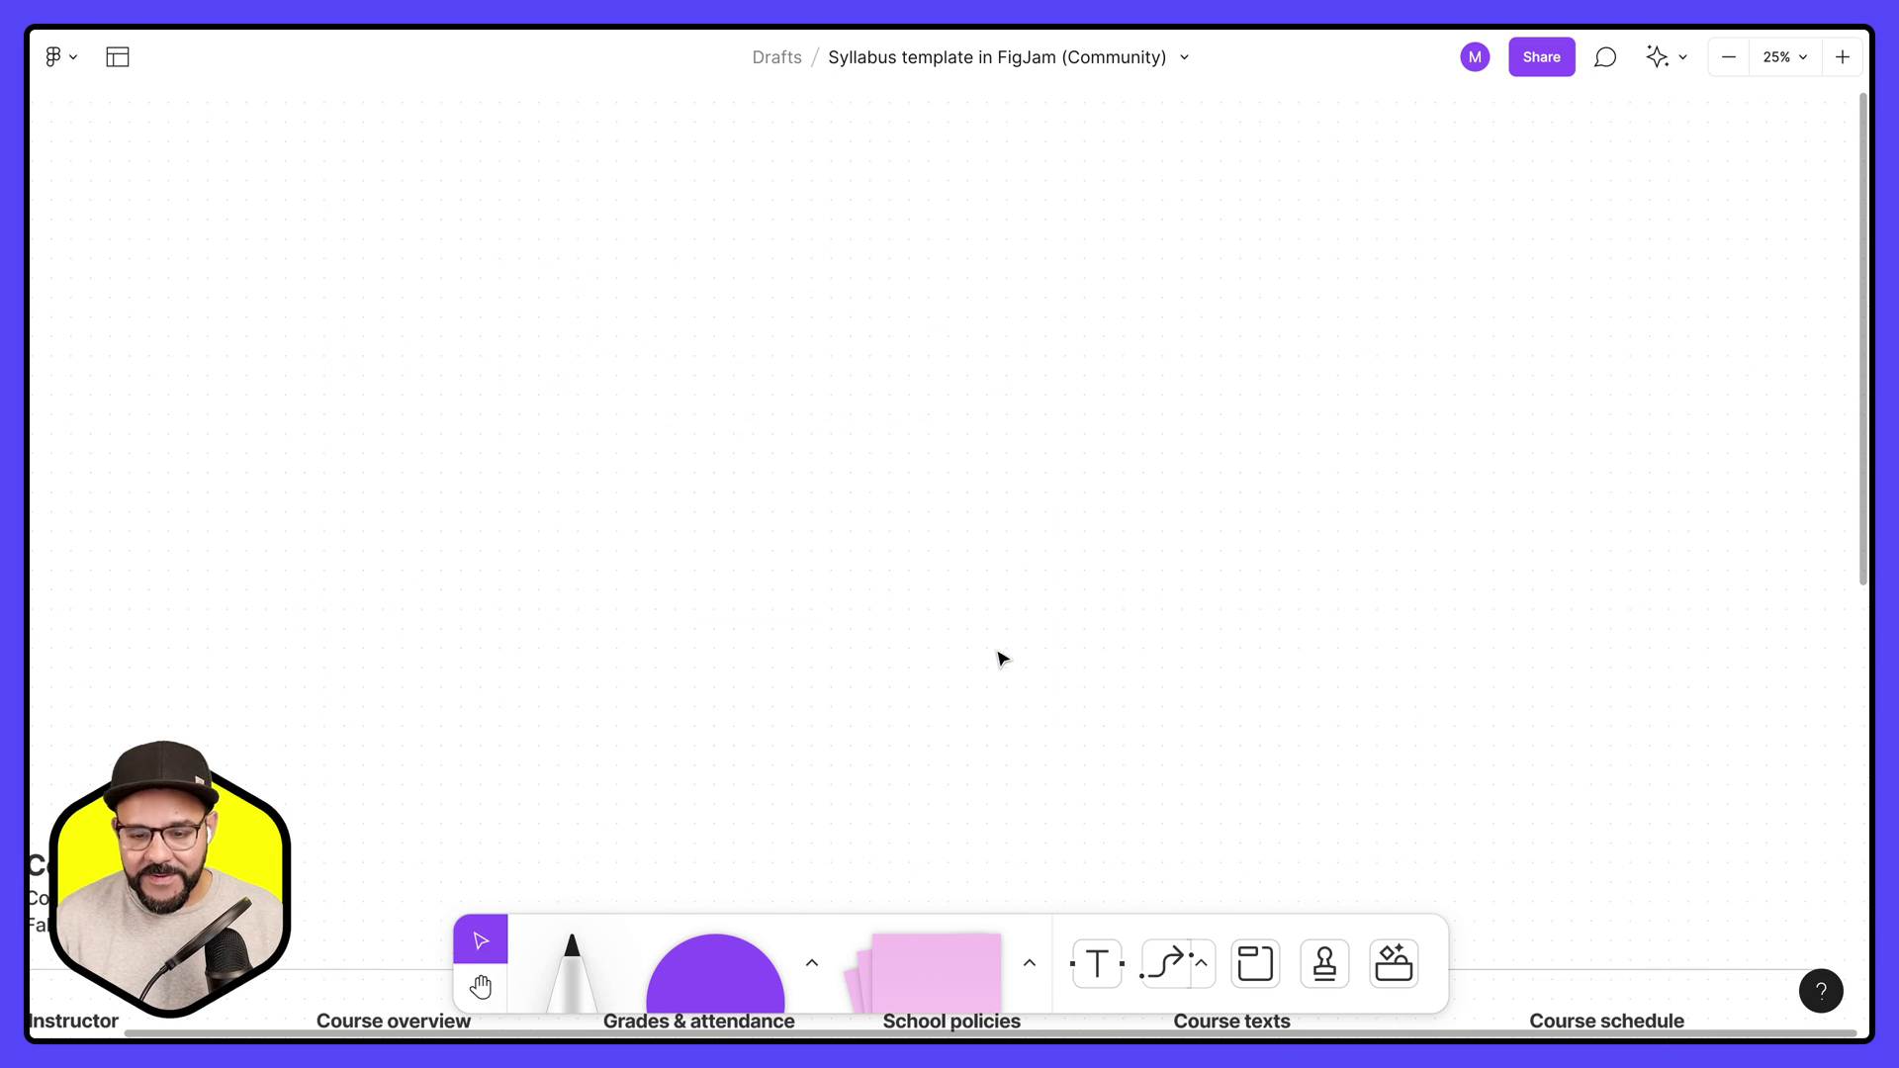
key(h)
scroll(853, 677, down, 5)
- Delete the 'Change this text' label and set the course name heading to 'Design 101'
key(v)
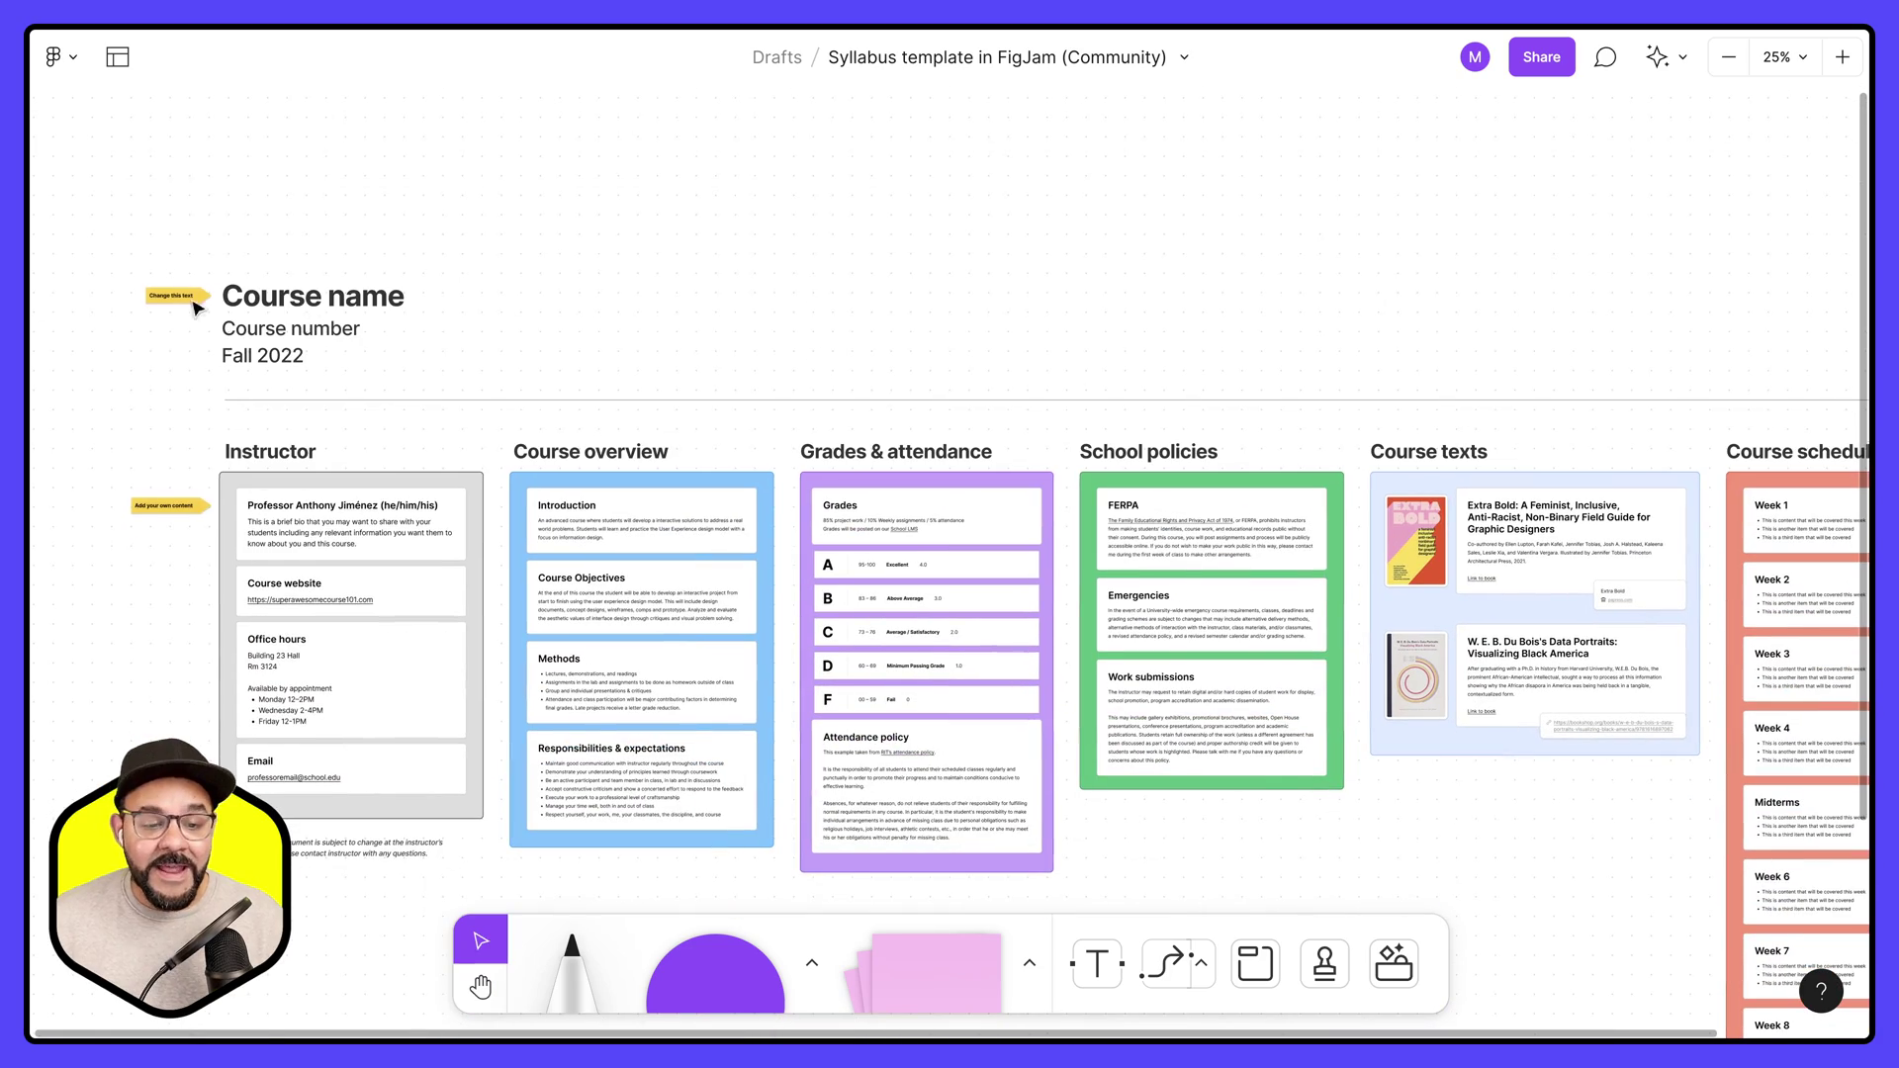
scroll(146, 303, up, 5)
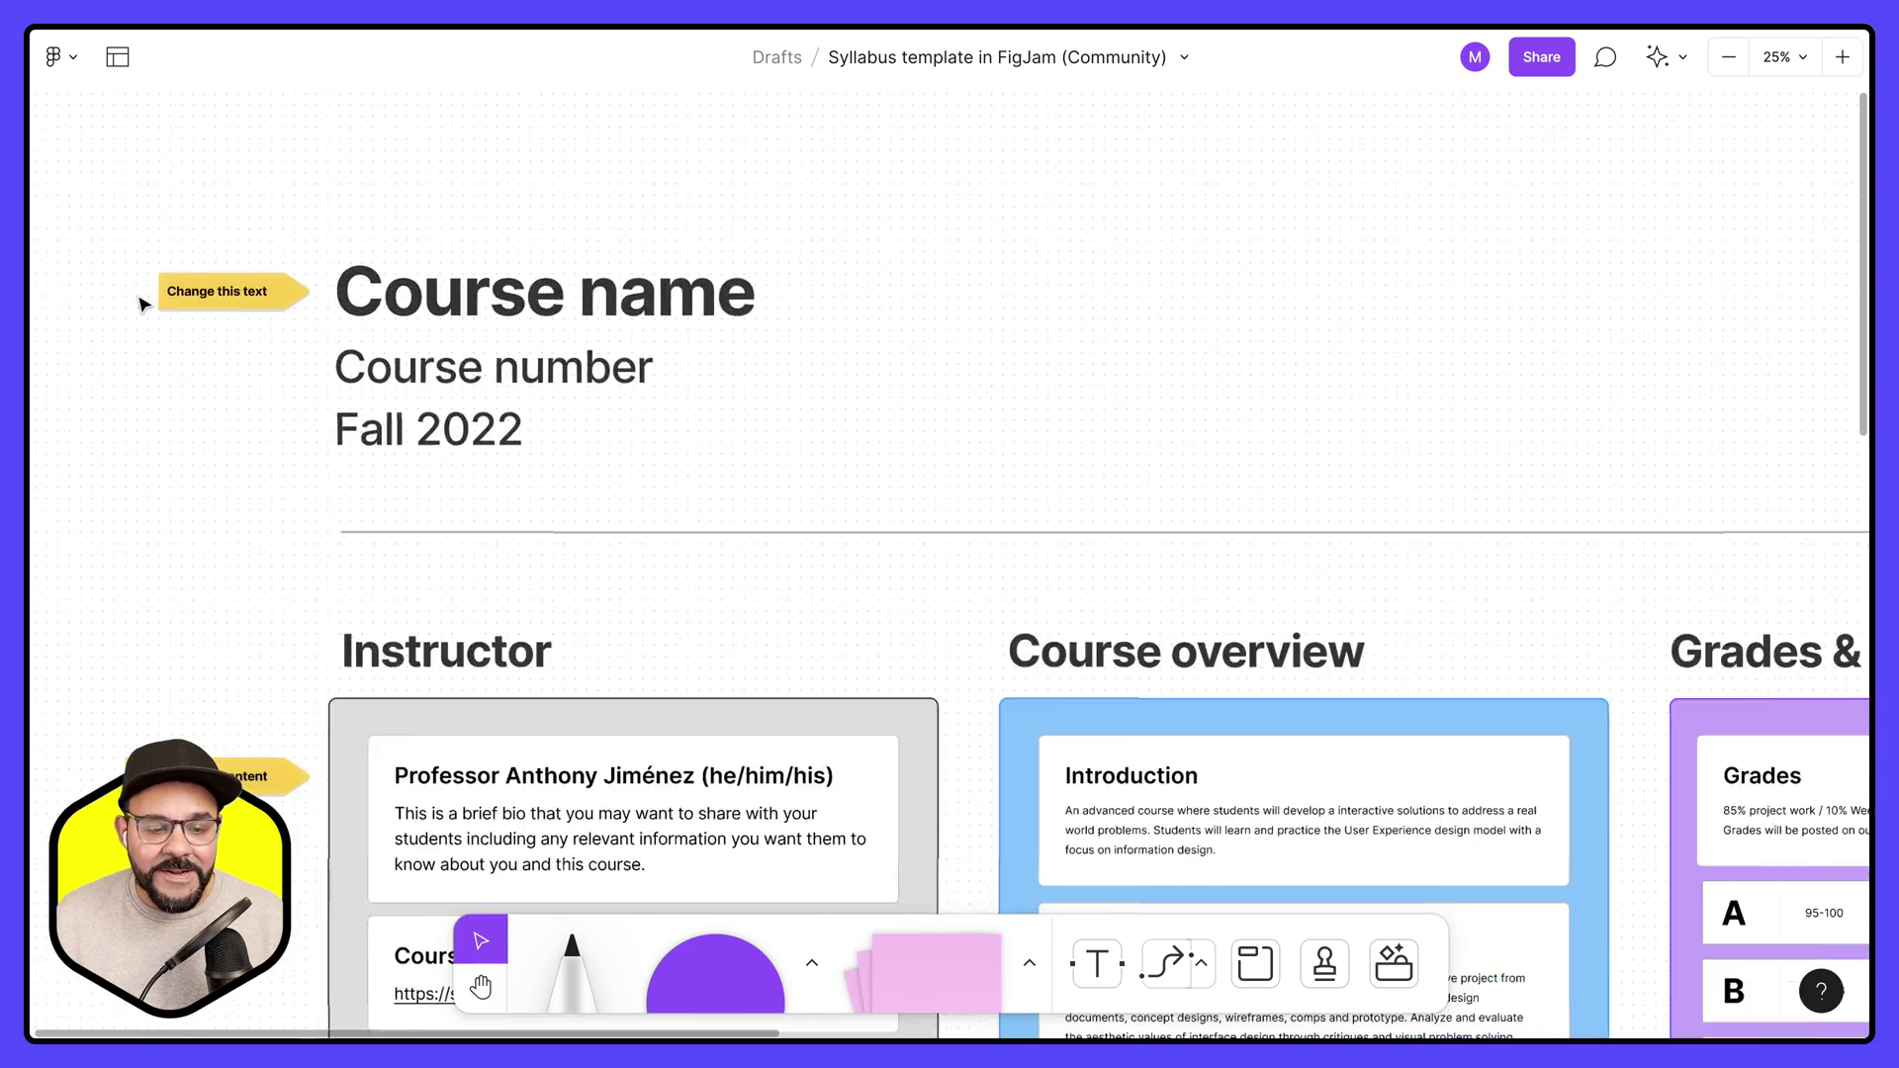
click(247, 305)
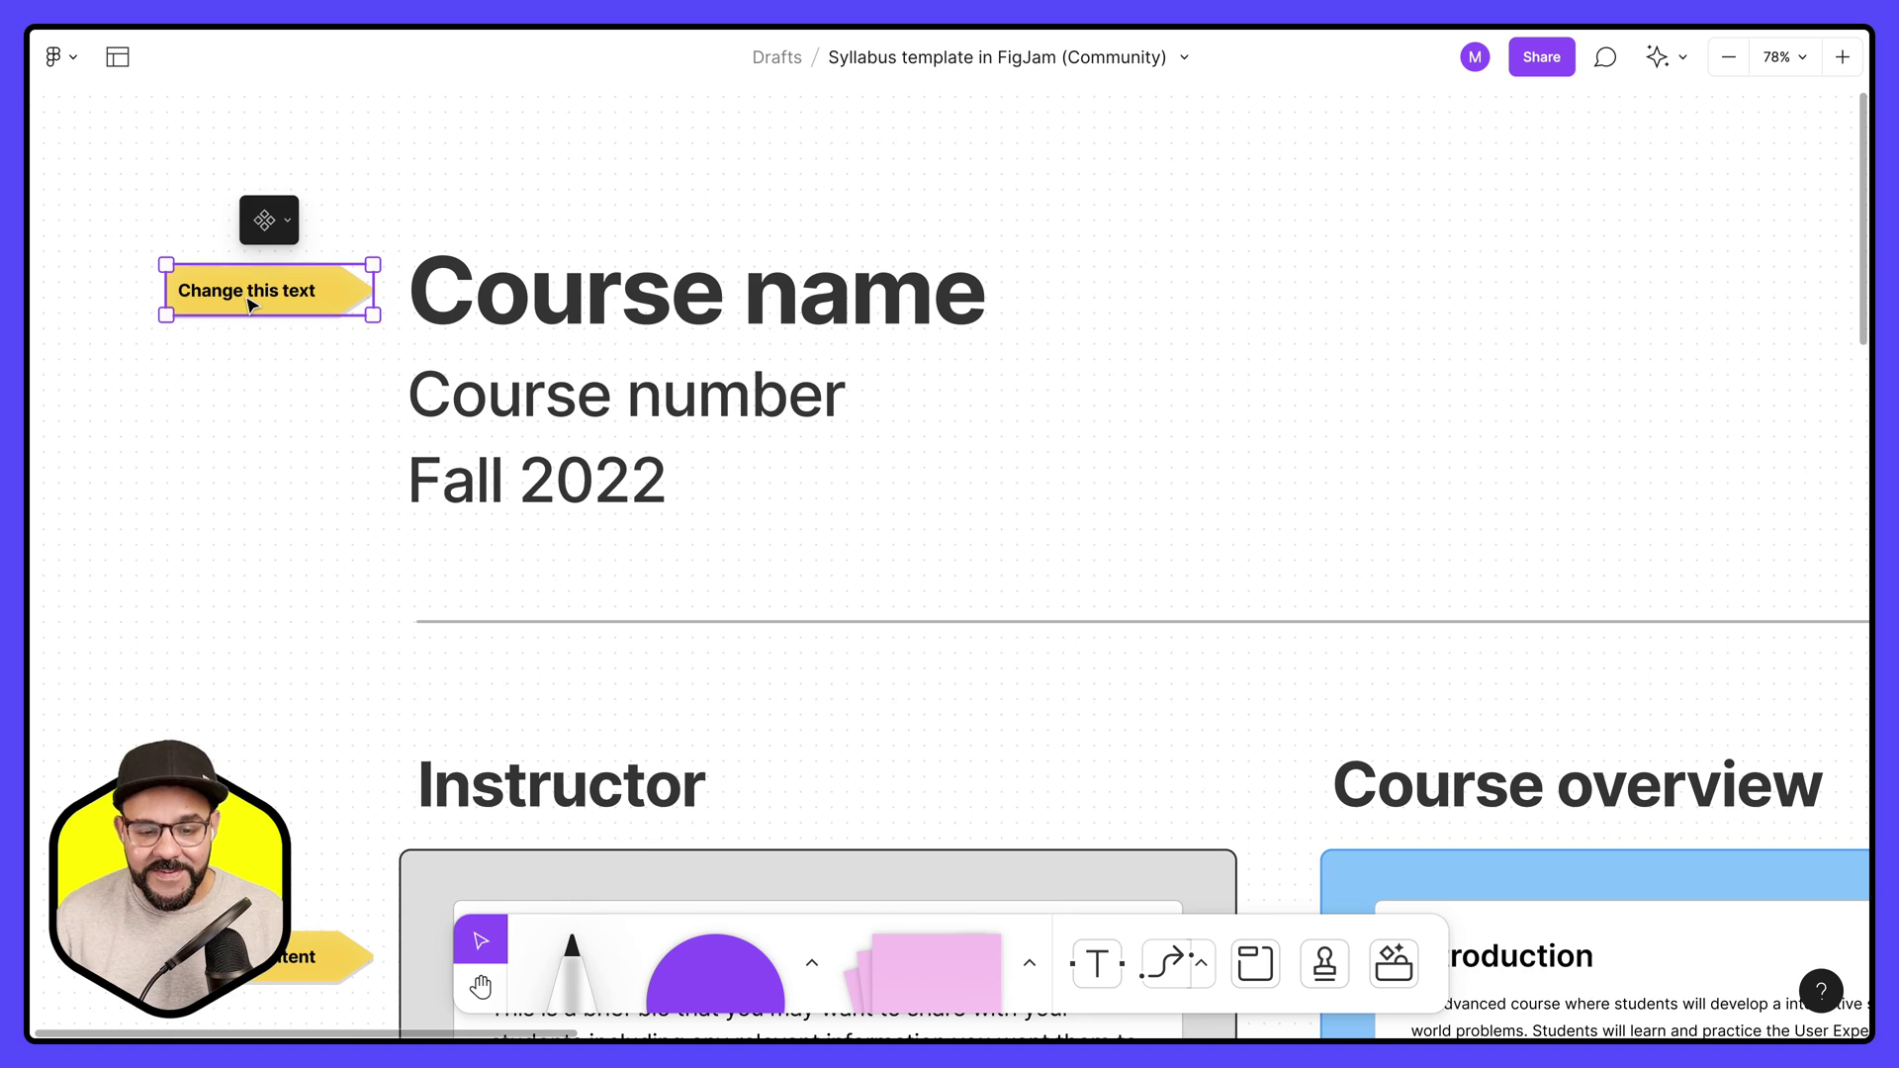
key(Delete)
double_click(641, 269)
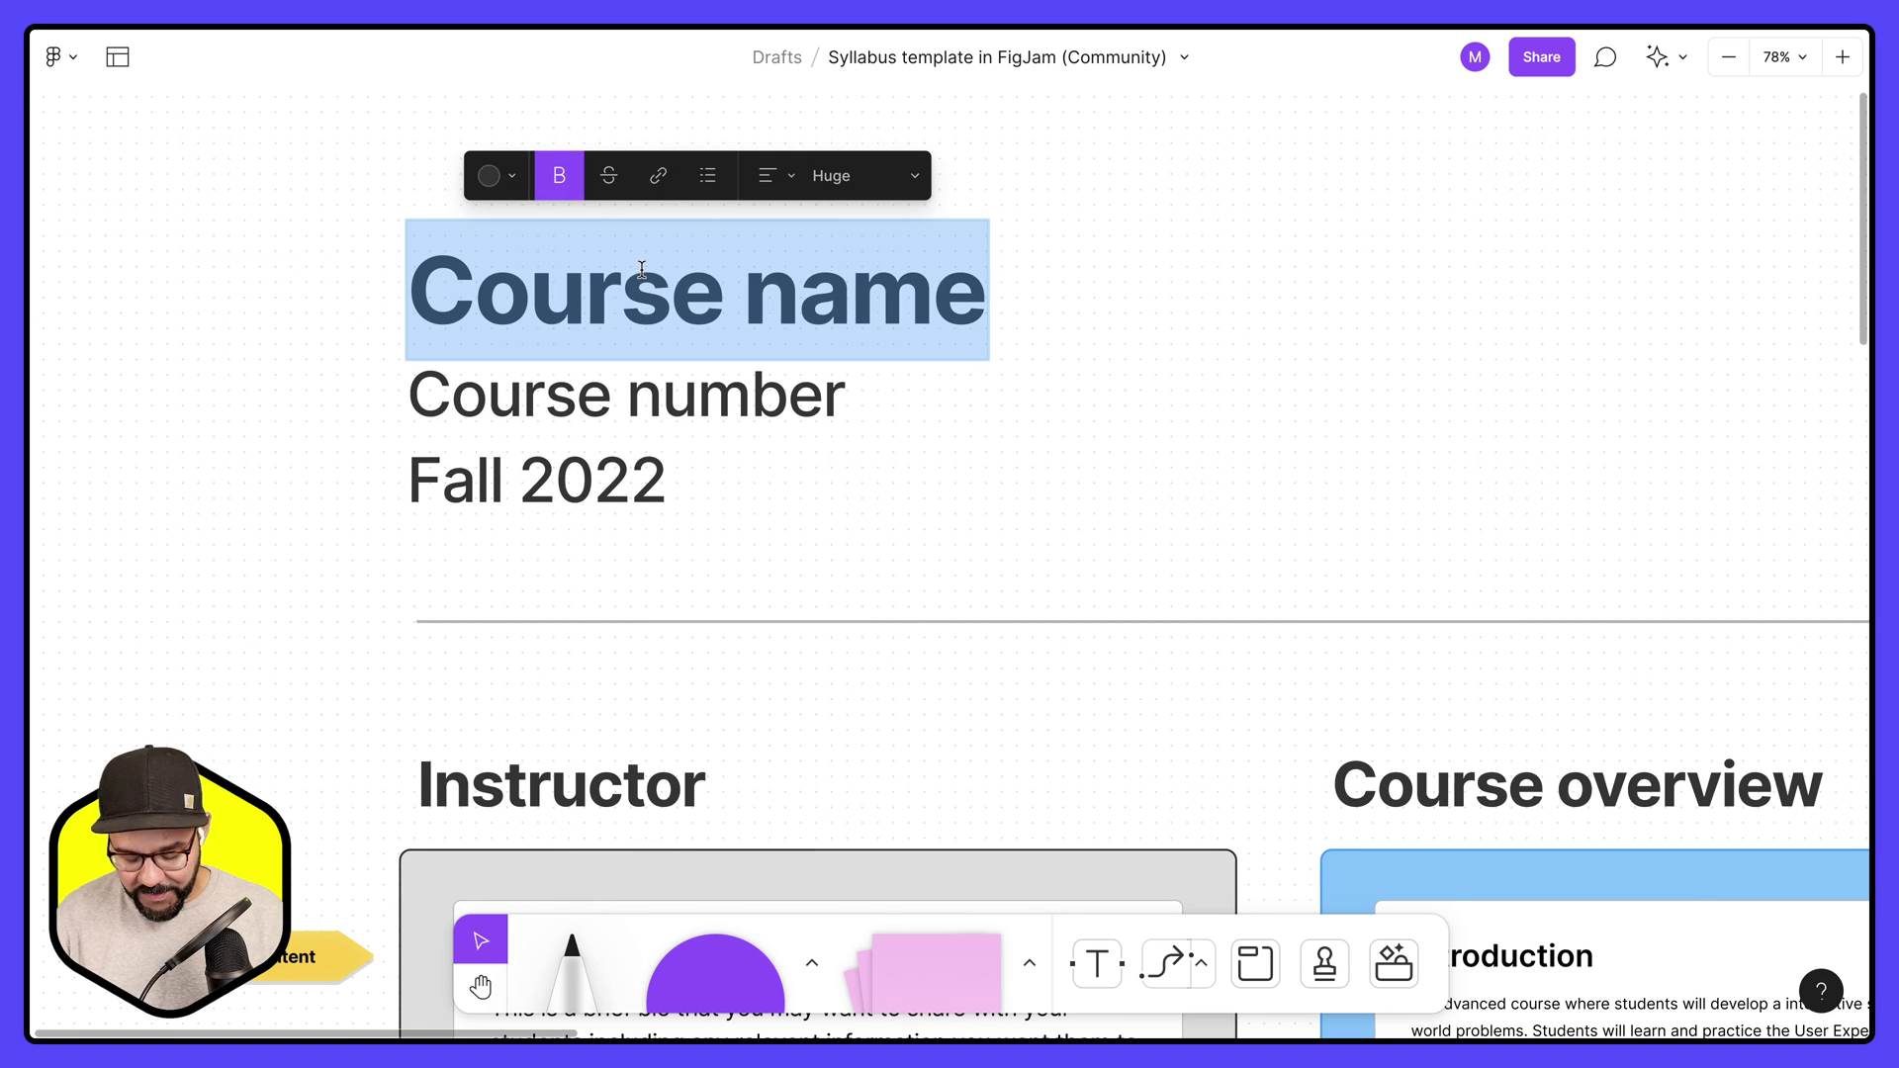
text(Design 101)
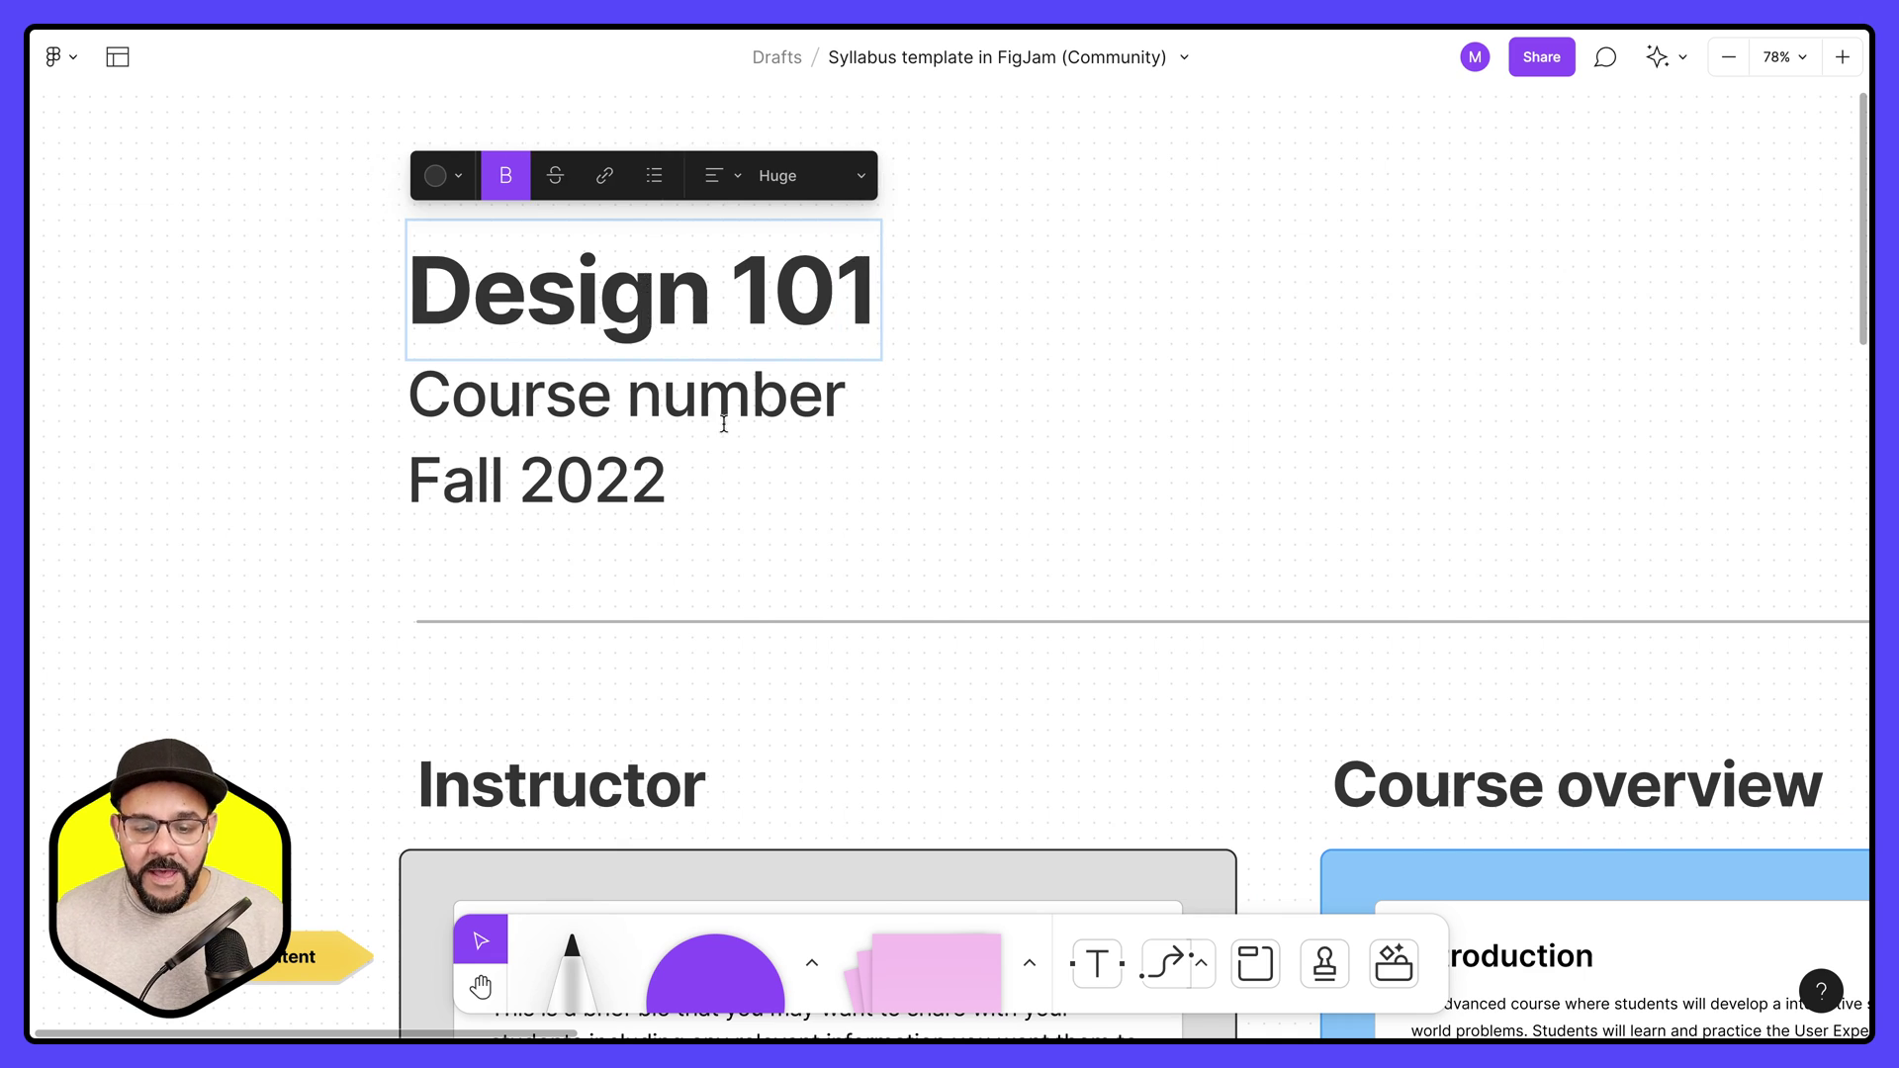
- Replace the instructor name line with 'Professor Cardona'
scroll(723, 423, down, 5)
scroll(694, 716, down, 2)
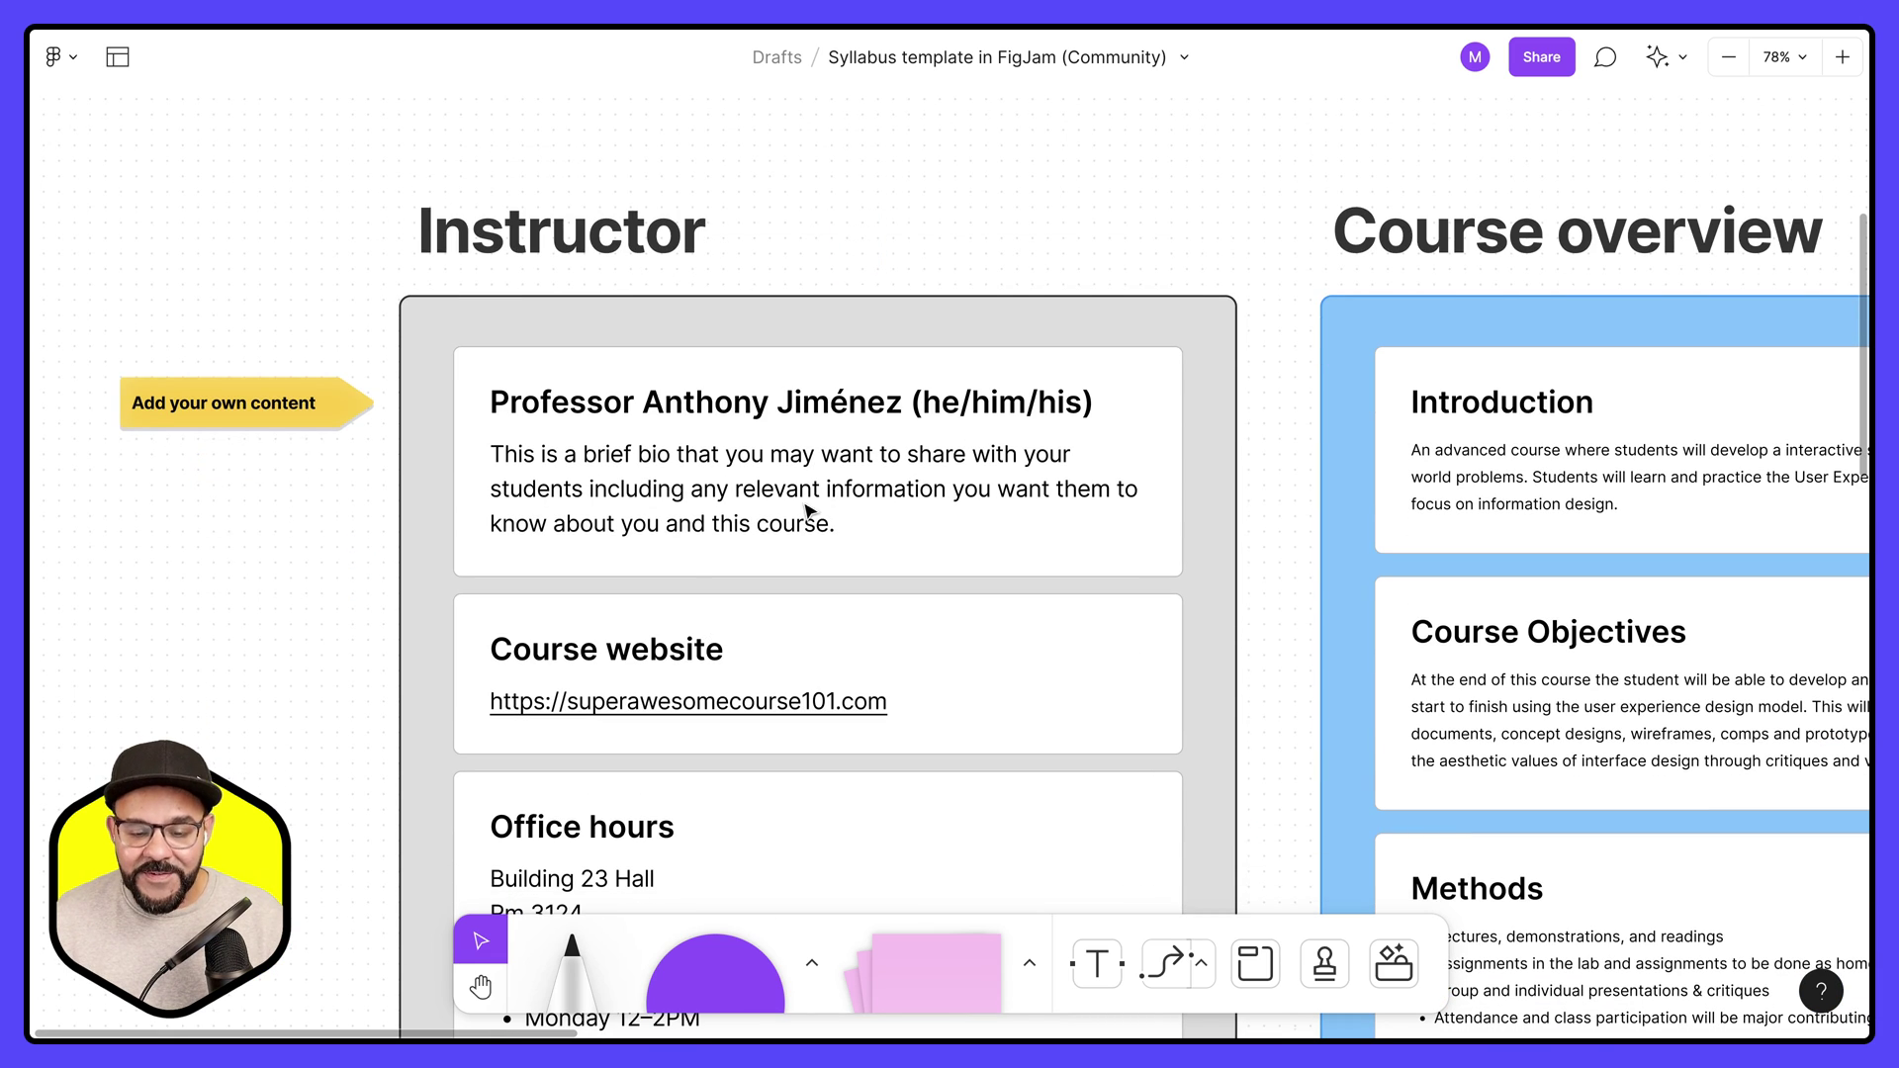
double_click(817, 406)
click(988, 402)
drag(1099, 401, 382, 391)
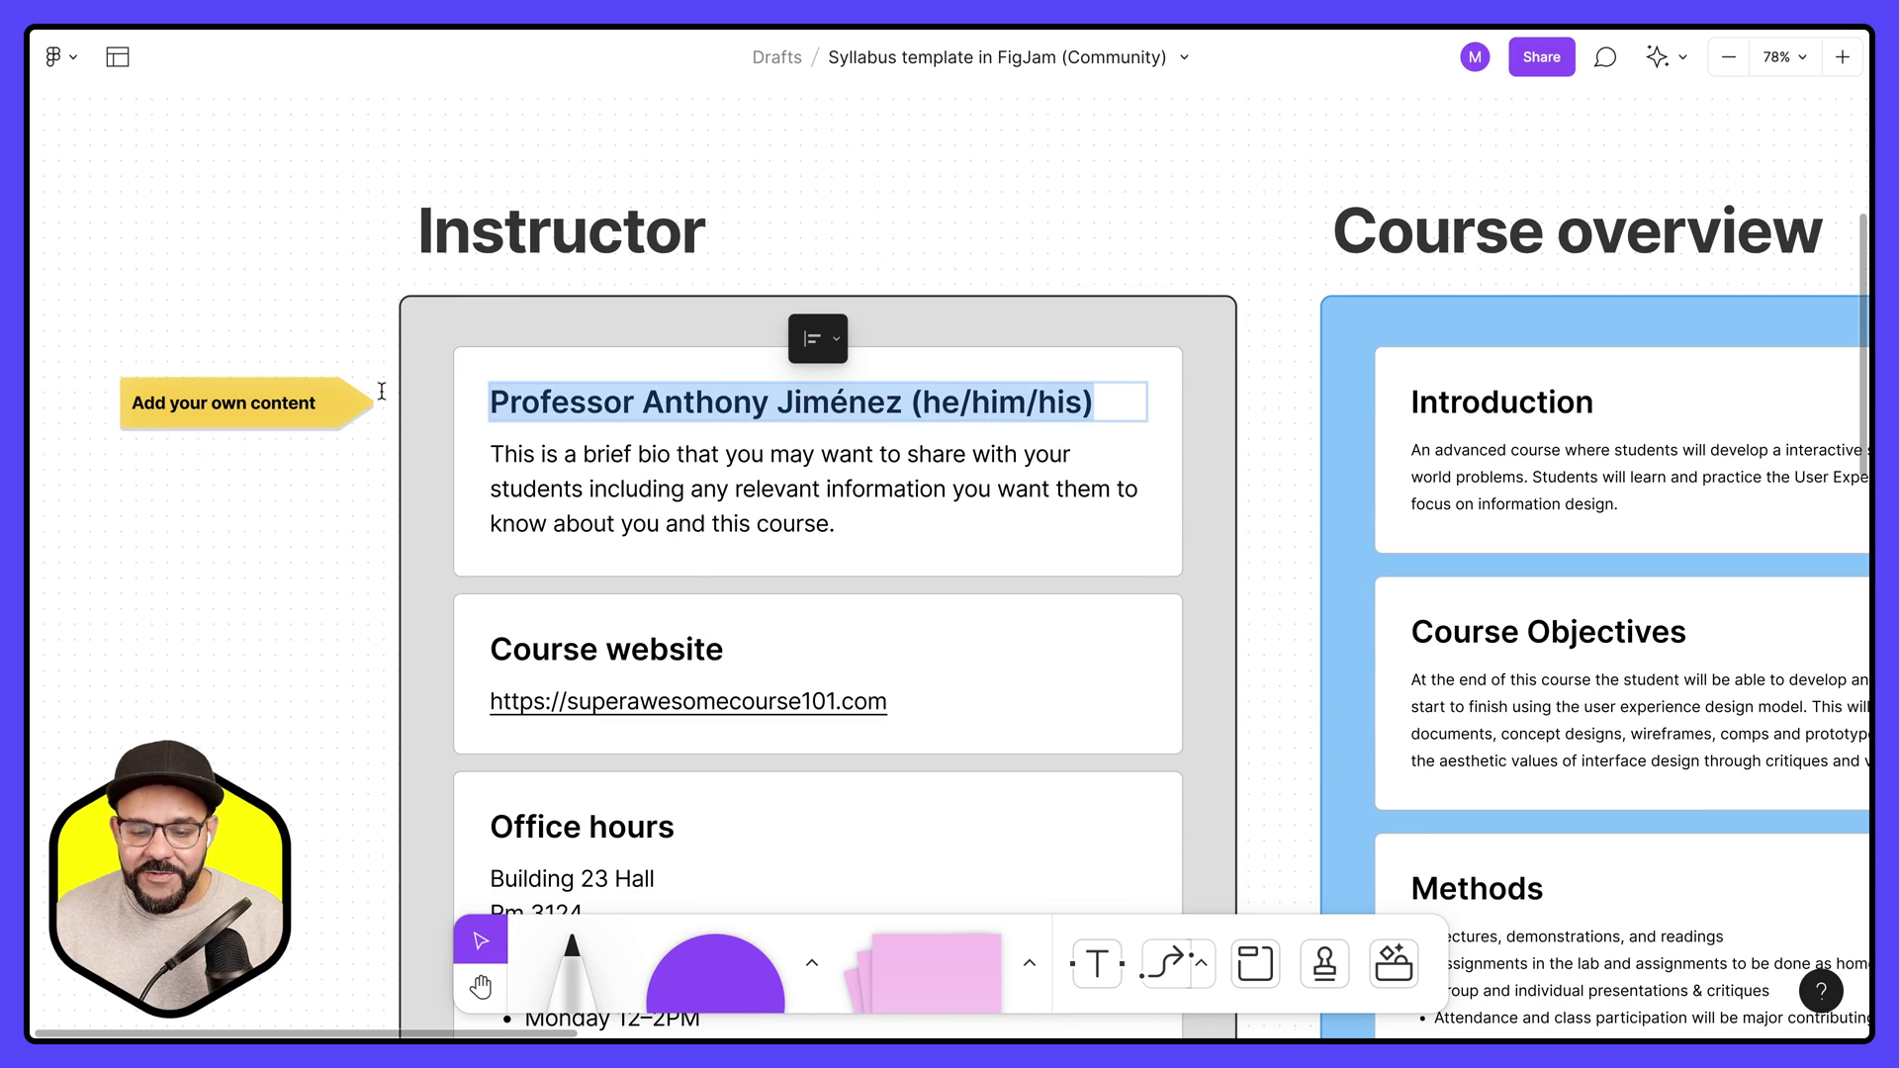
text(Professor C)
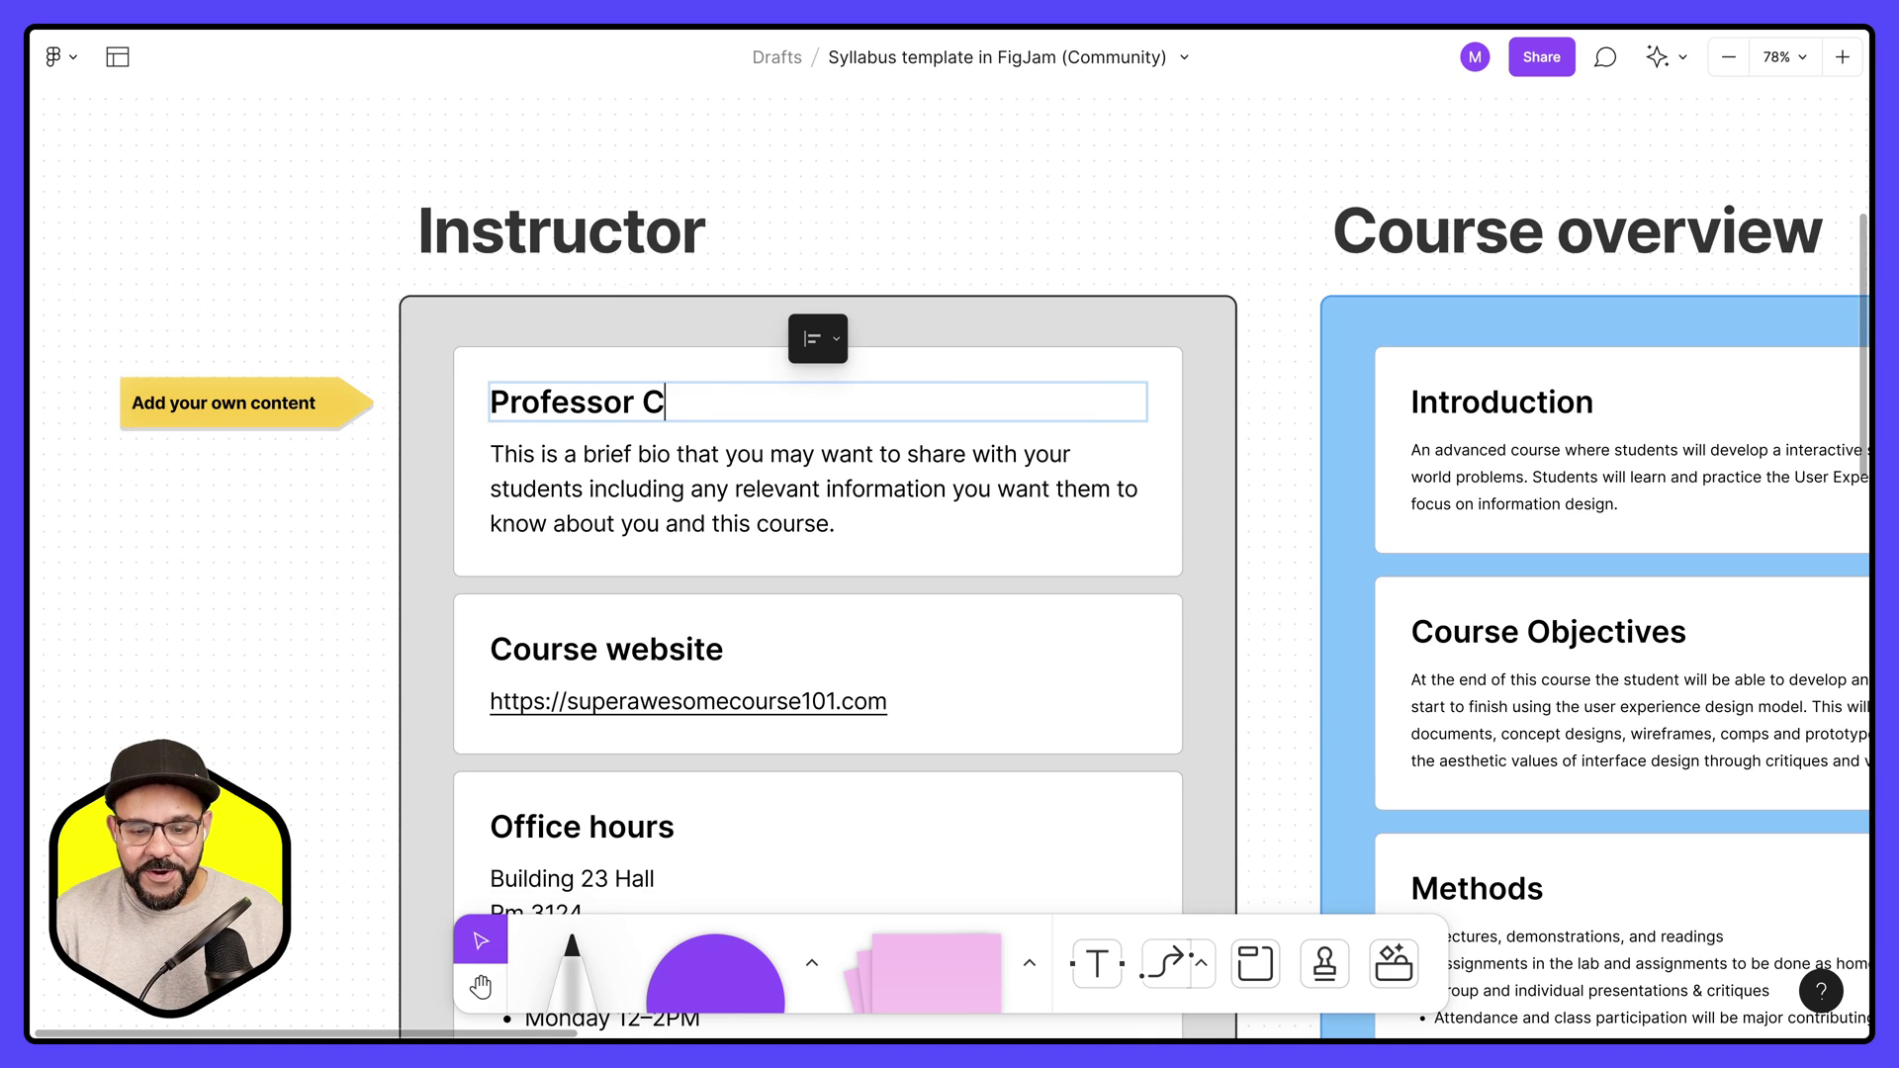
text(ardona)
key(Escape)
- Delete the Responsibilities & expectations card from the Course overview section
scroll(873, 264, down, 5)
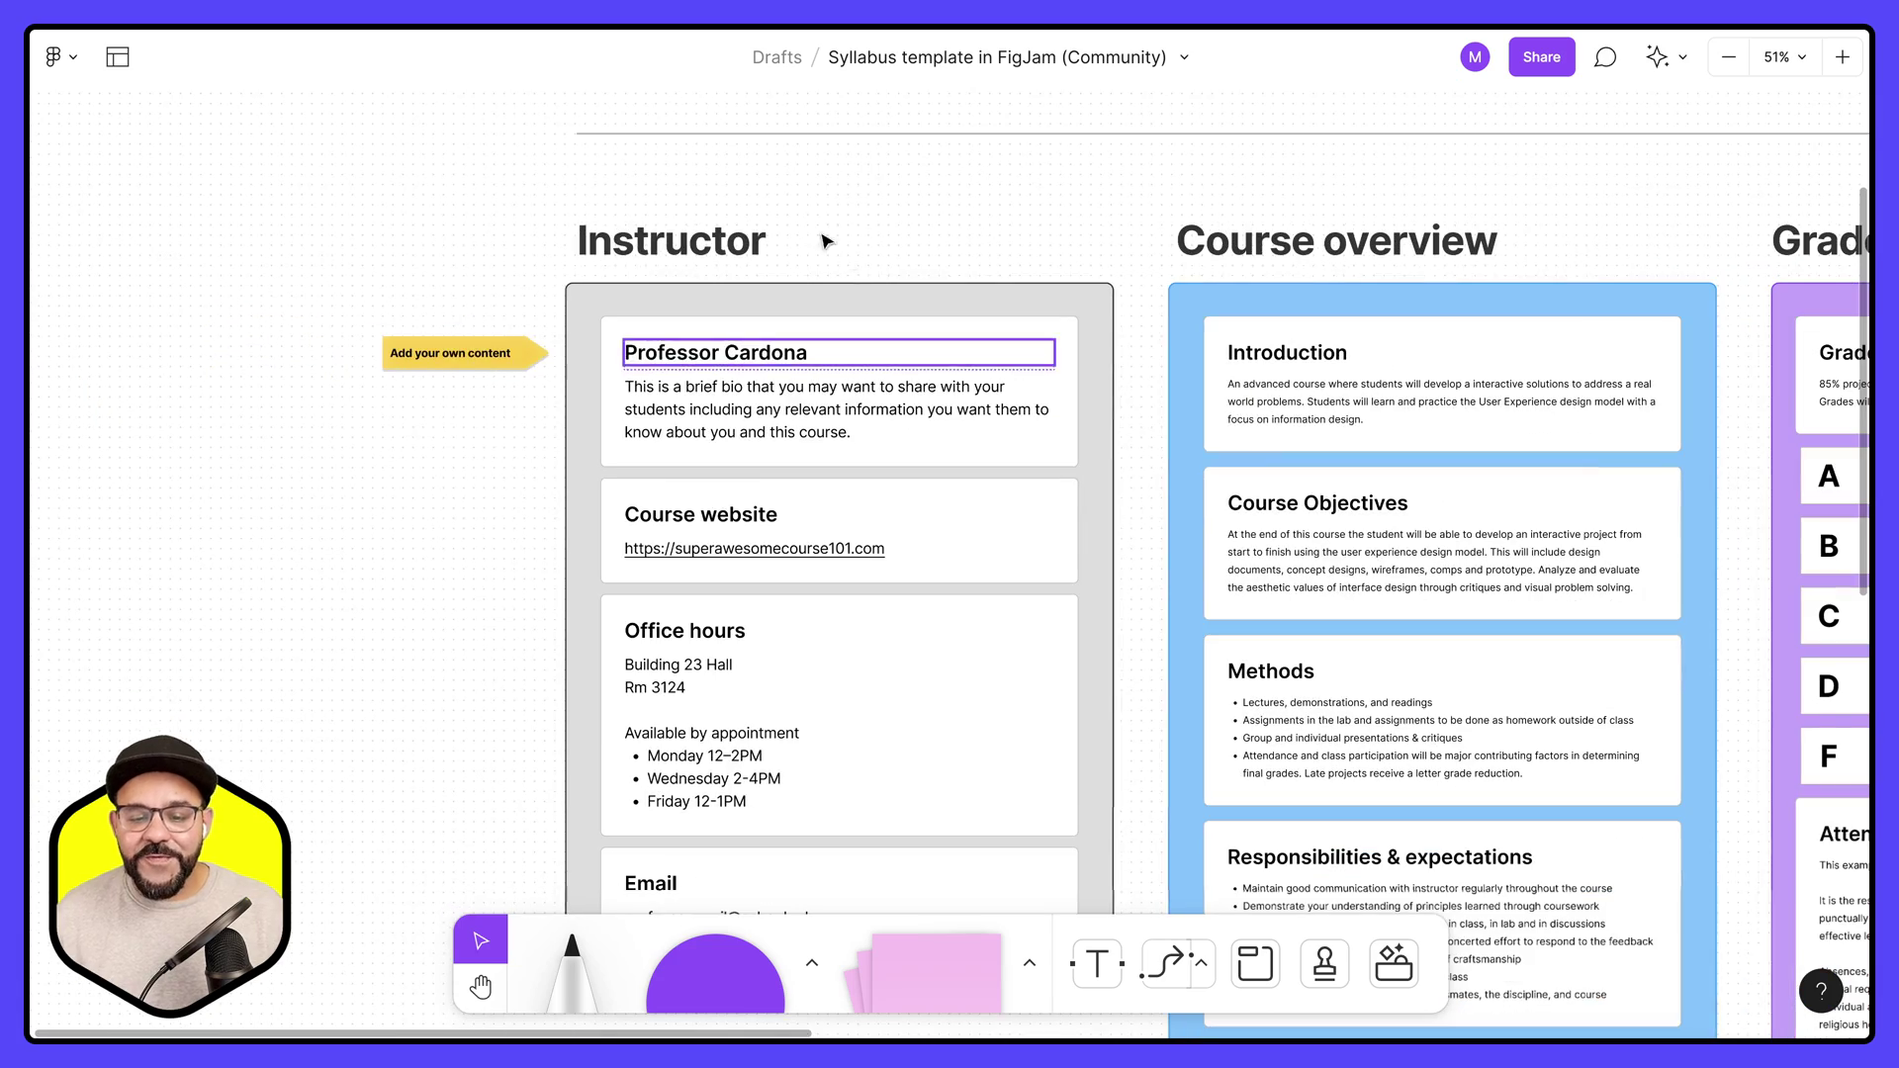
key(Escape)
key(h)
scroll(699, 369, right, 5)
key(v)
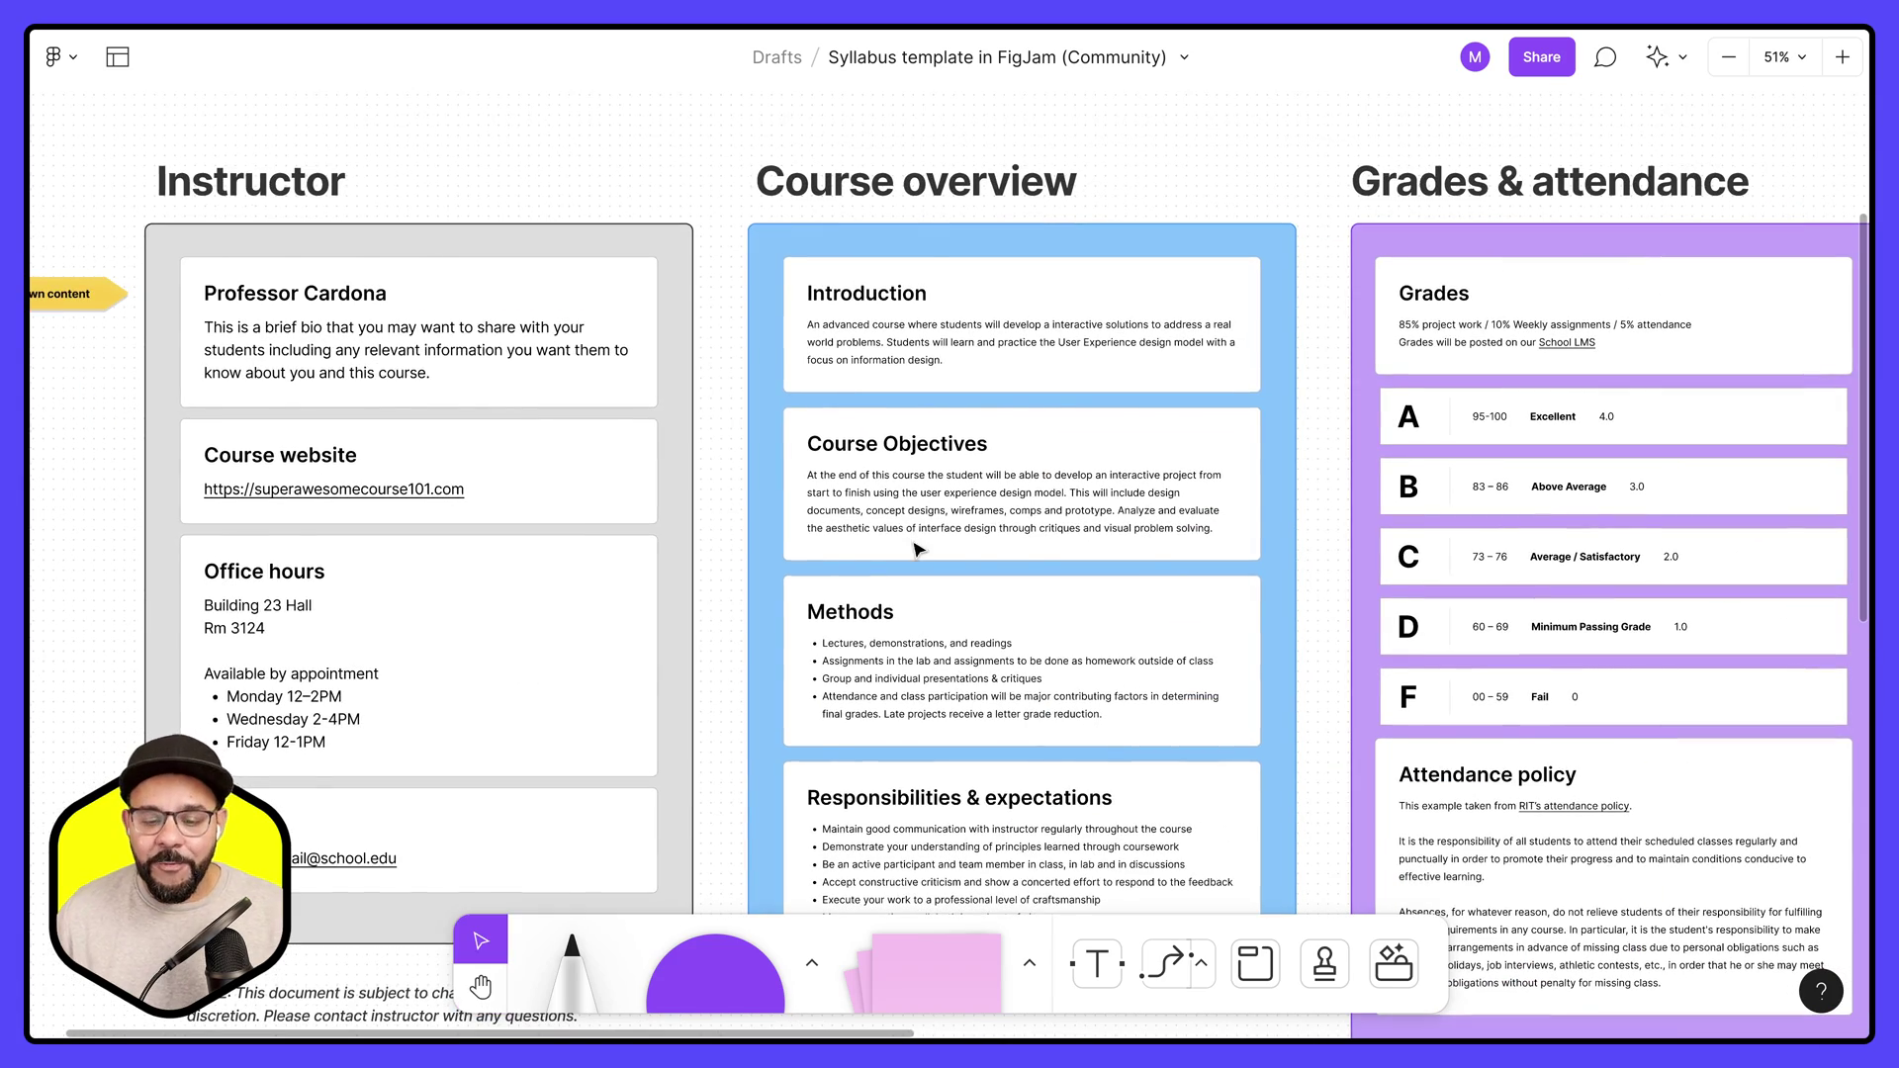
scroll(911, 514, down, 4)
scroll(1134, 618, down, 1)
click(1145, 603)
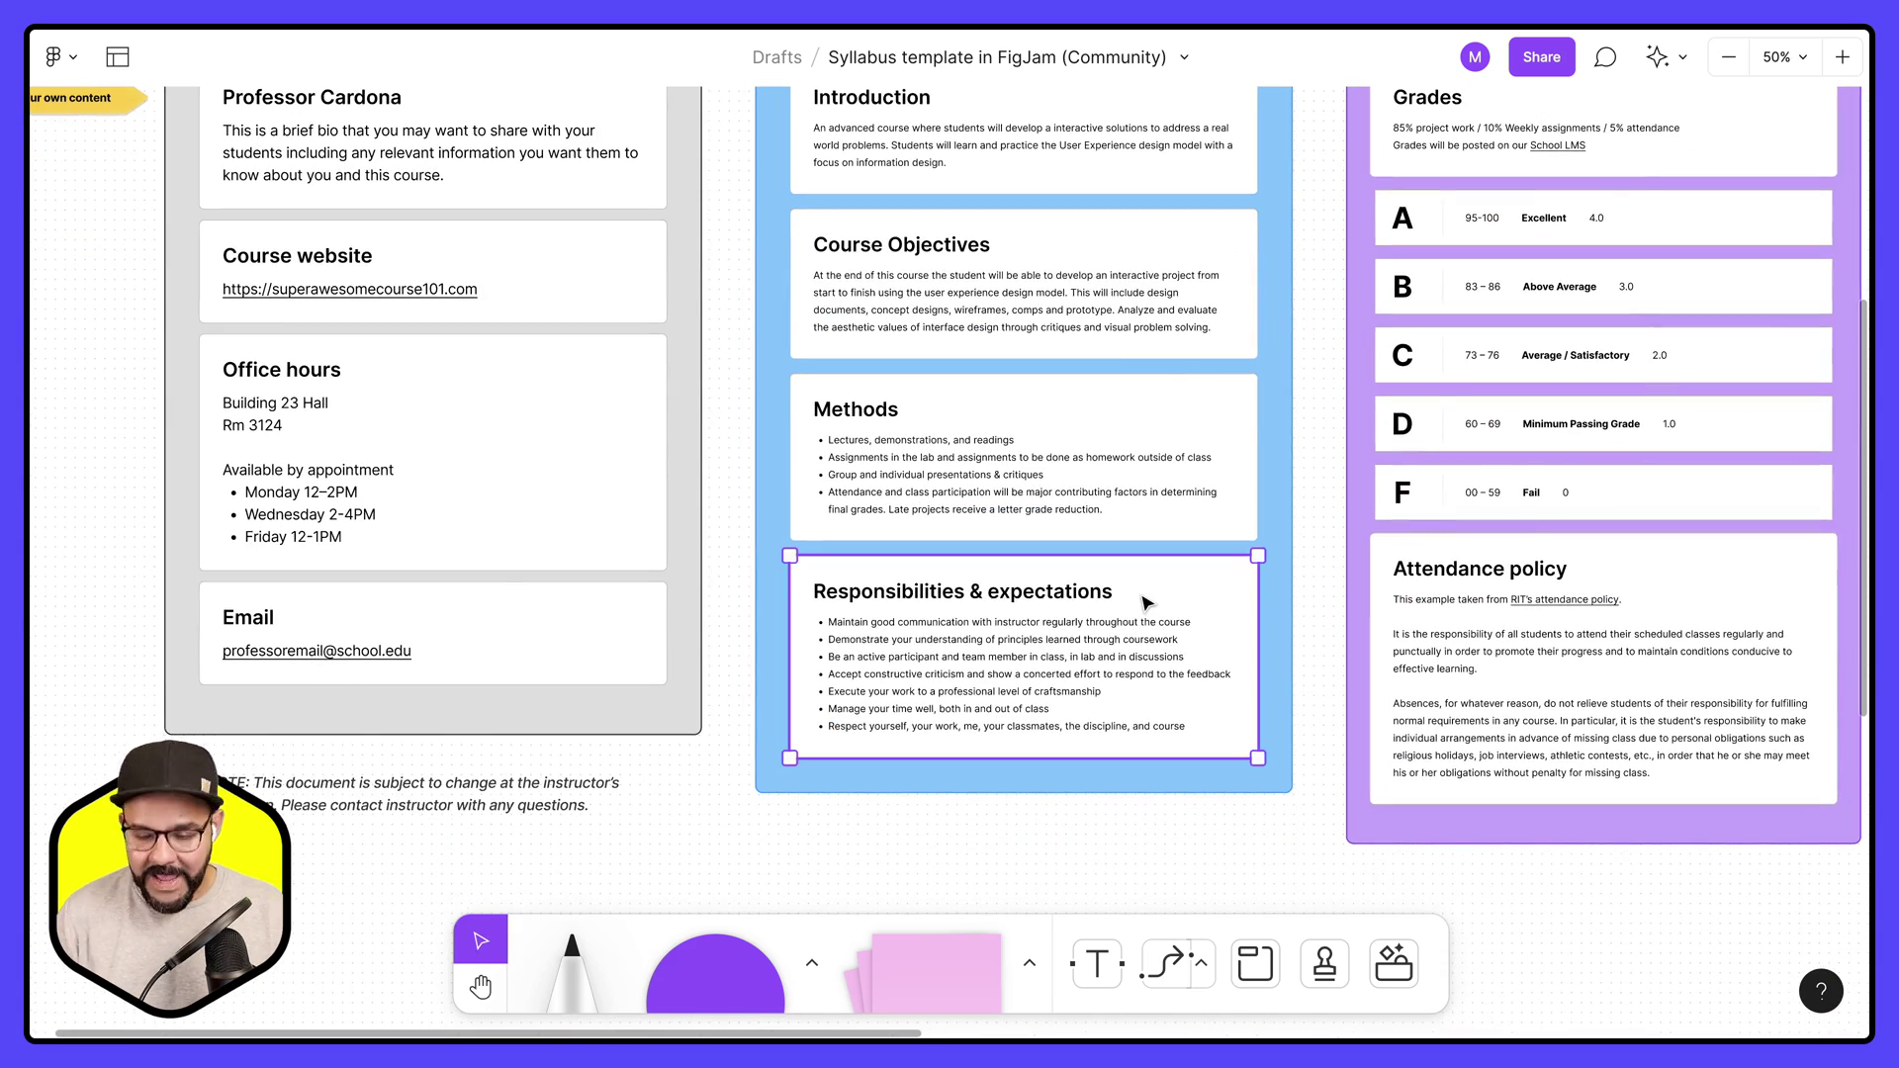
key(Delete)
- Shorten the blue Course overview section so it fits its remaining cards
click(1148, 603)
drag(1065, 797, 1065, 595)
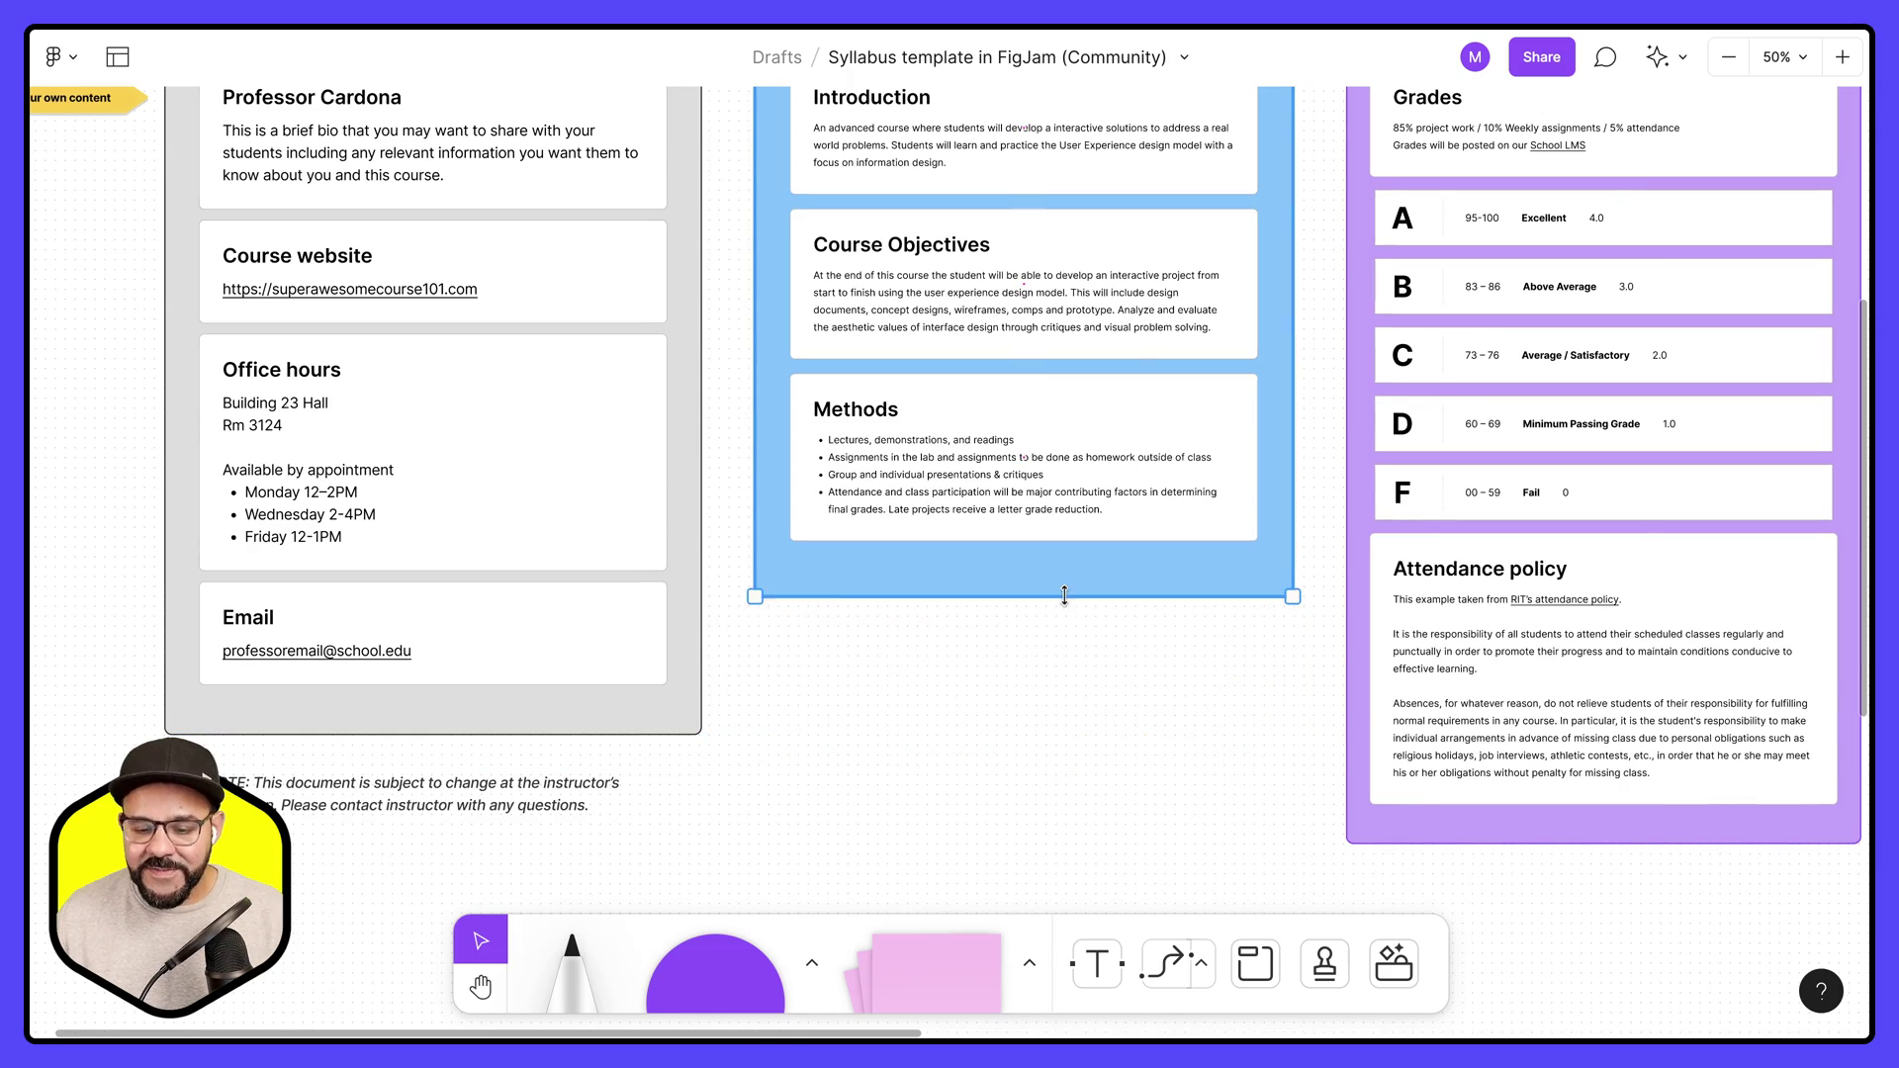
scroll(1138, 594, down, 5)
click(848, 304)
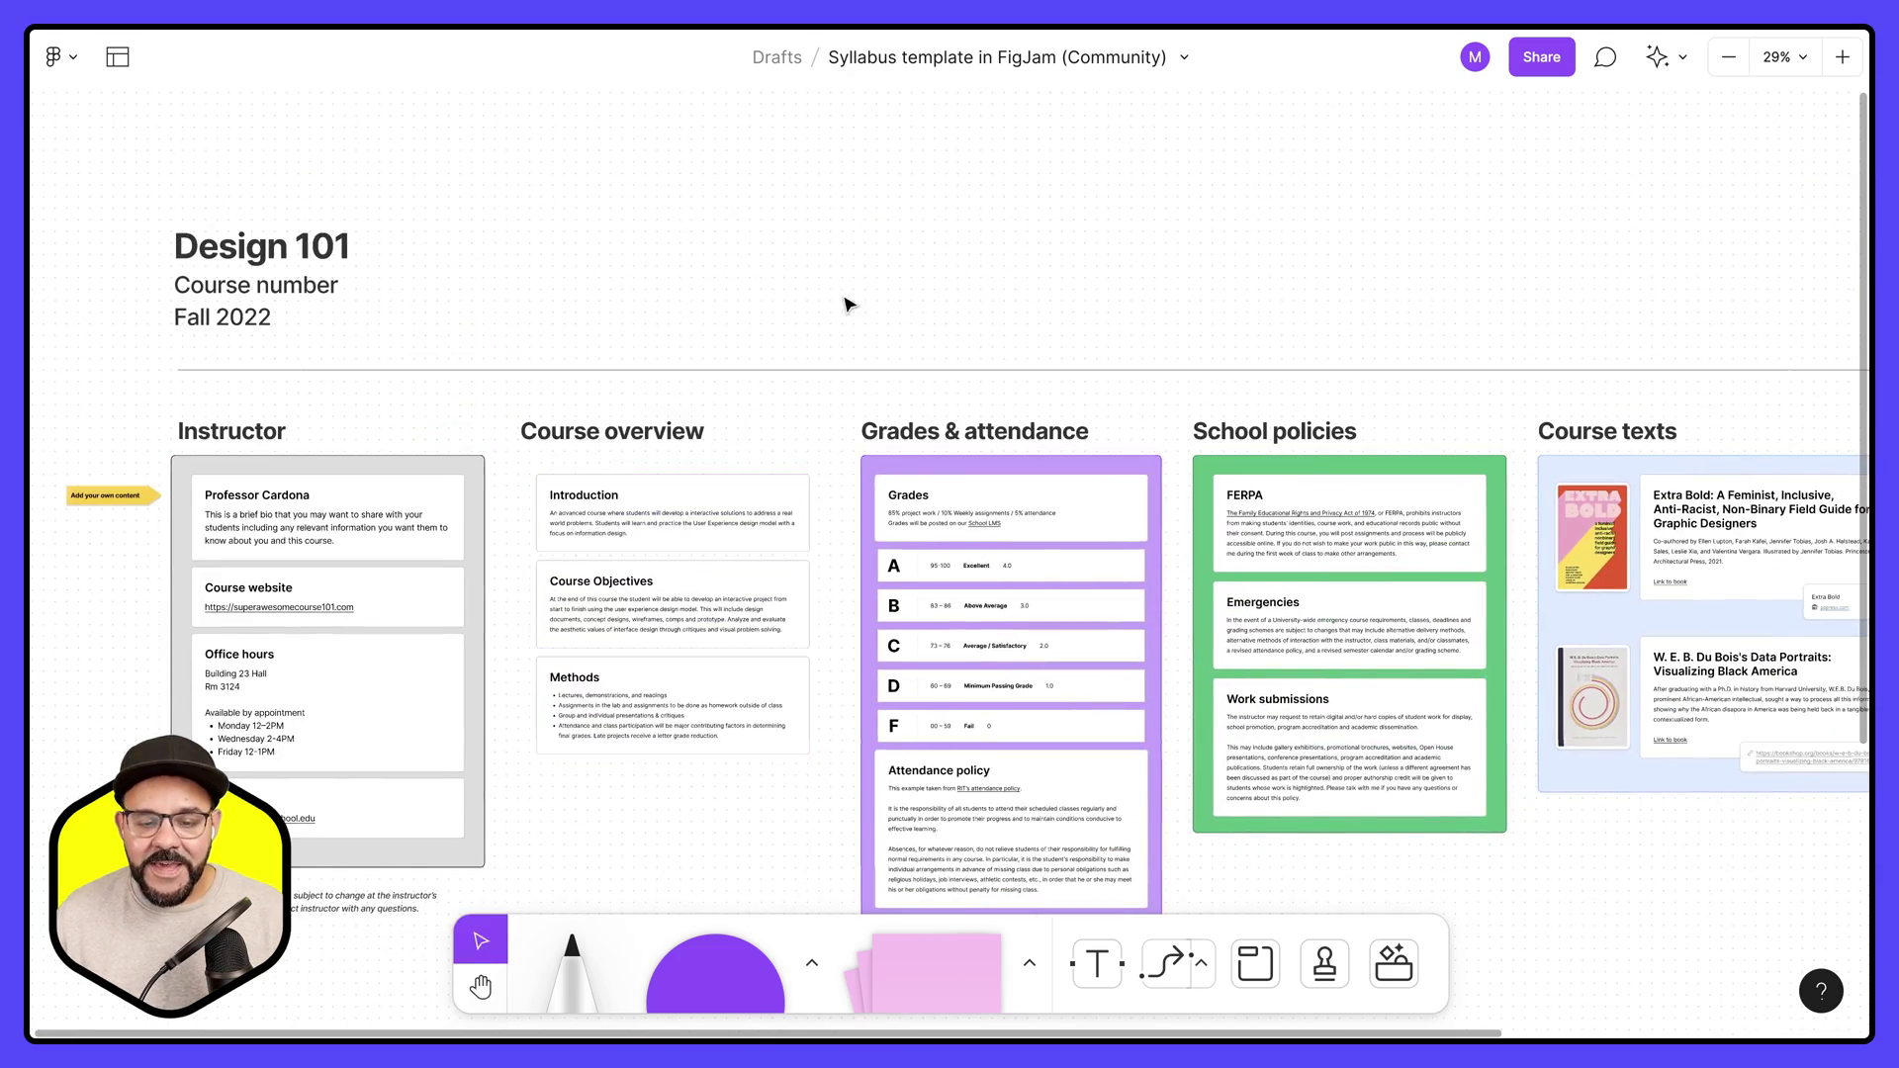
scroll(848, 304, down, 4)
scroll(921, 233, right, 1)
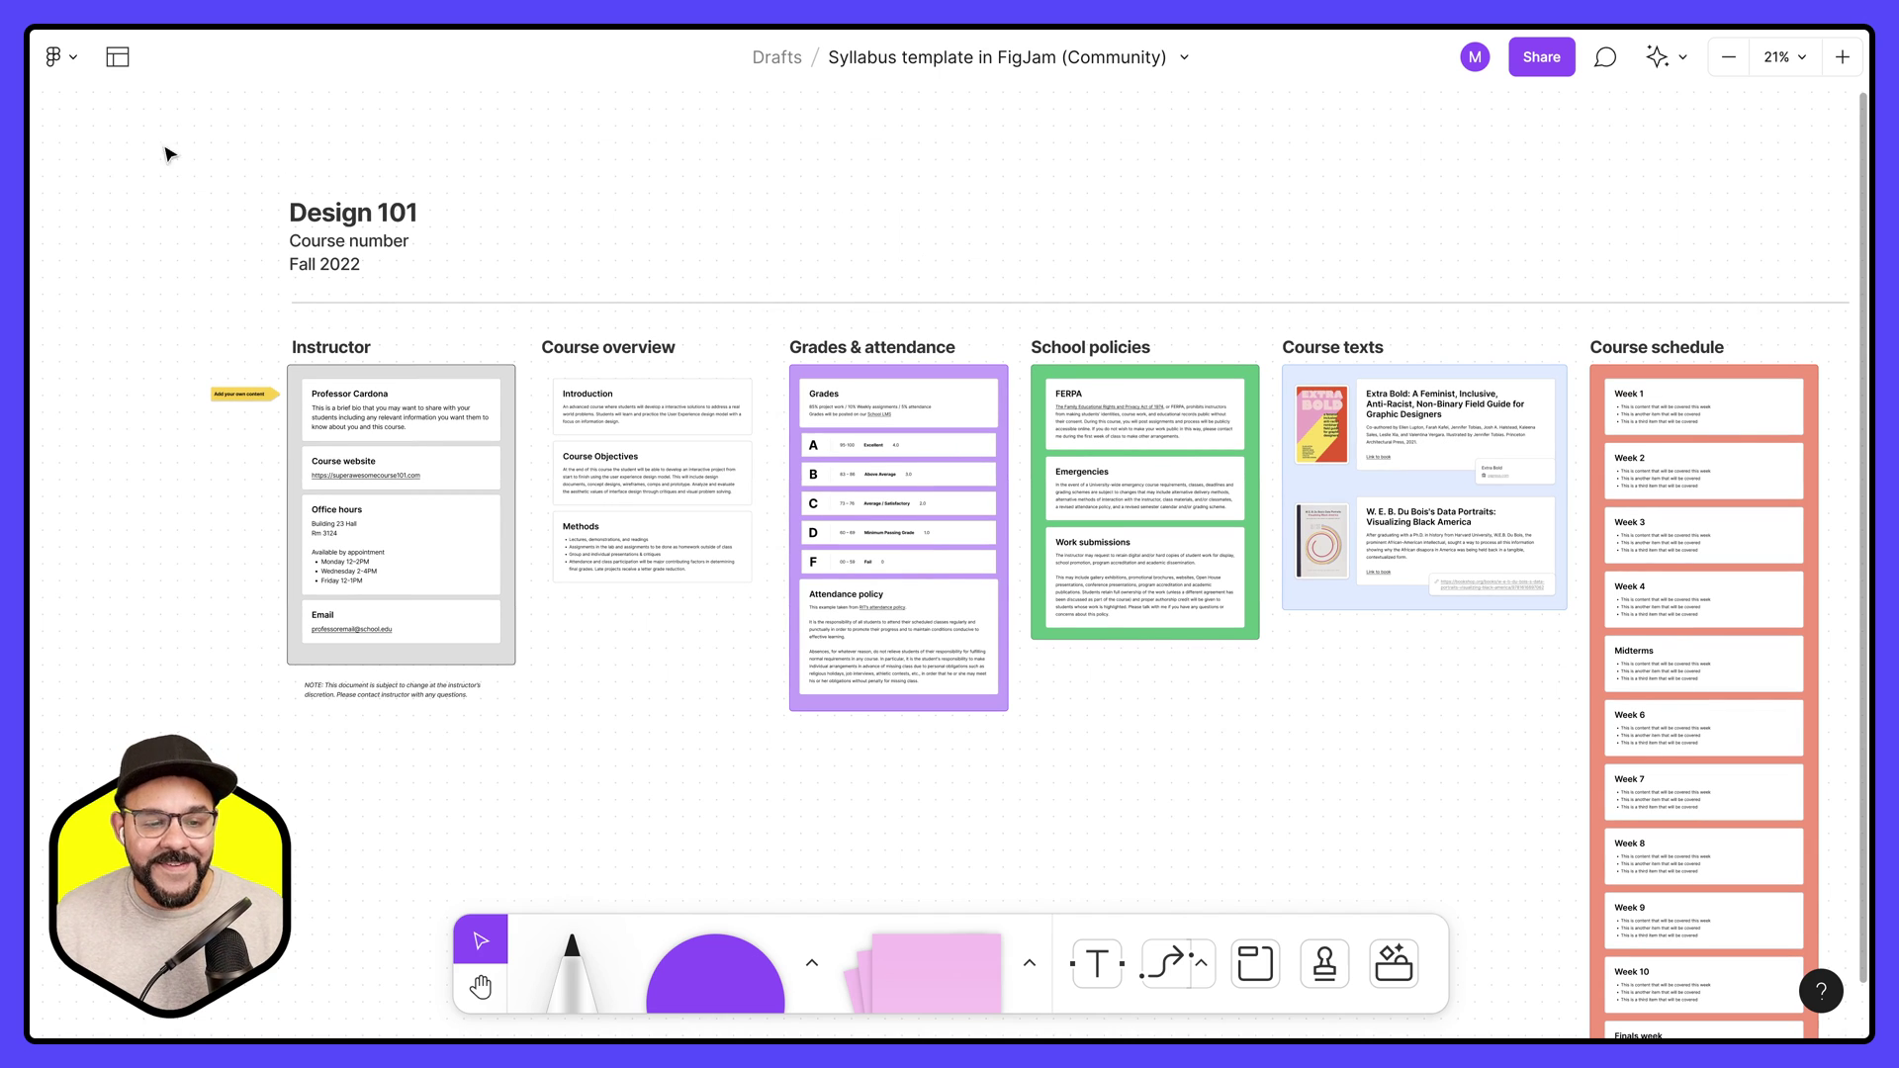
- Return to the file browser's Drafts and move the Syllabus file into First Project
click(61, 57)
click(109, 116)
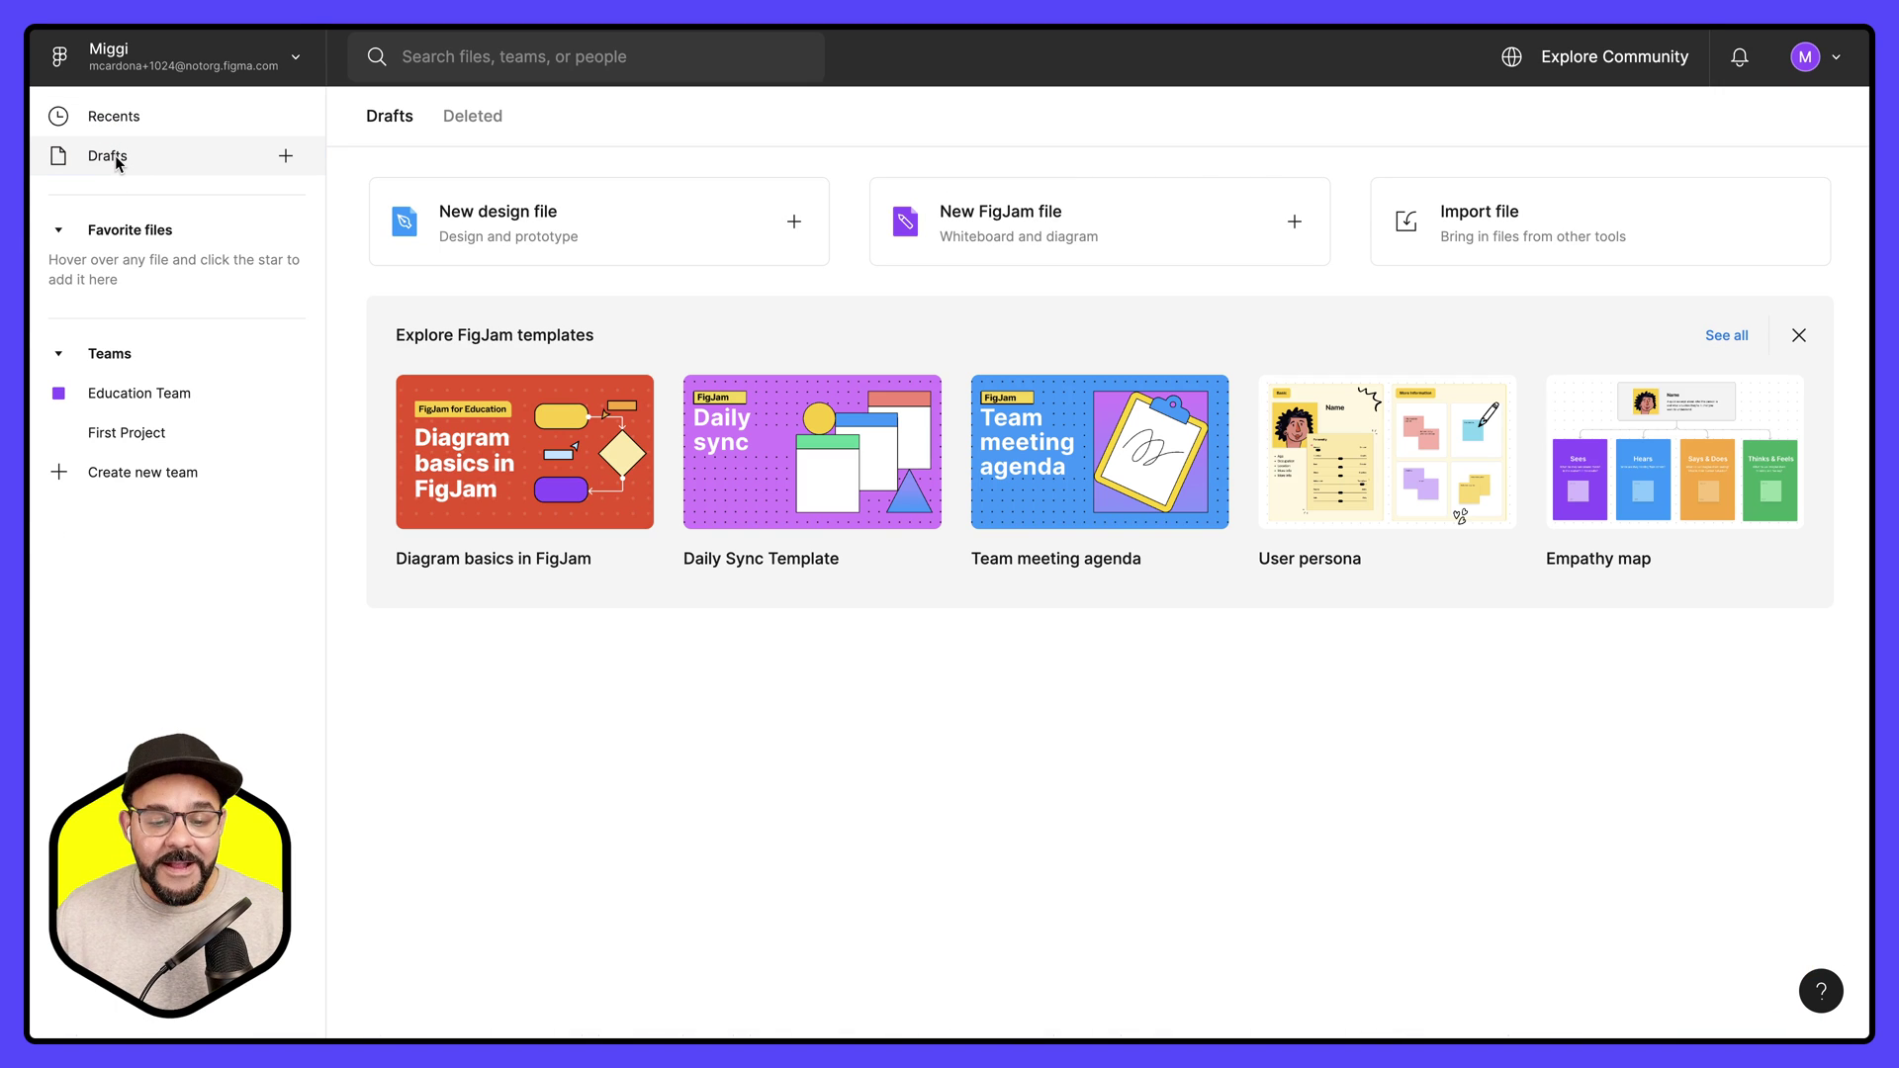
click(139, 116)
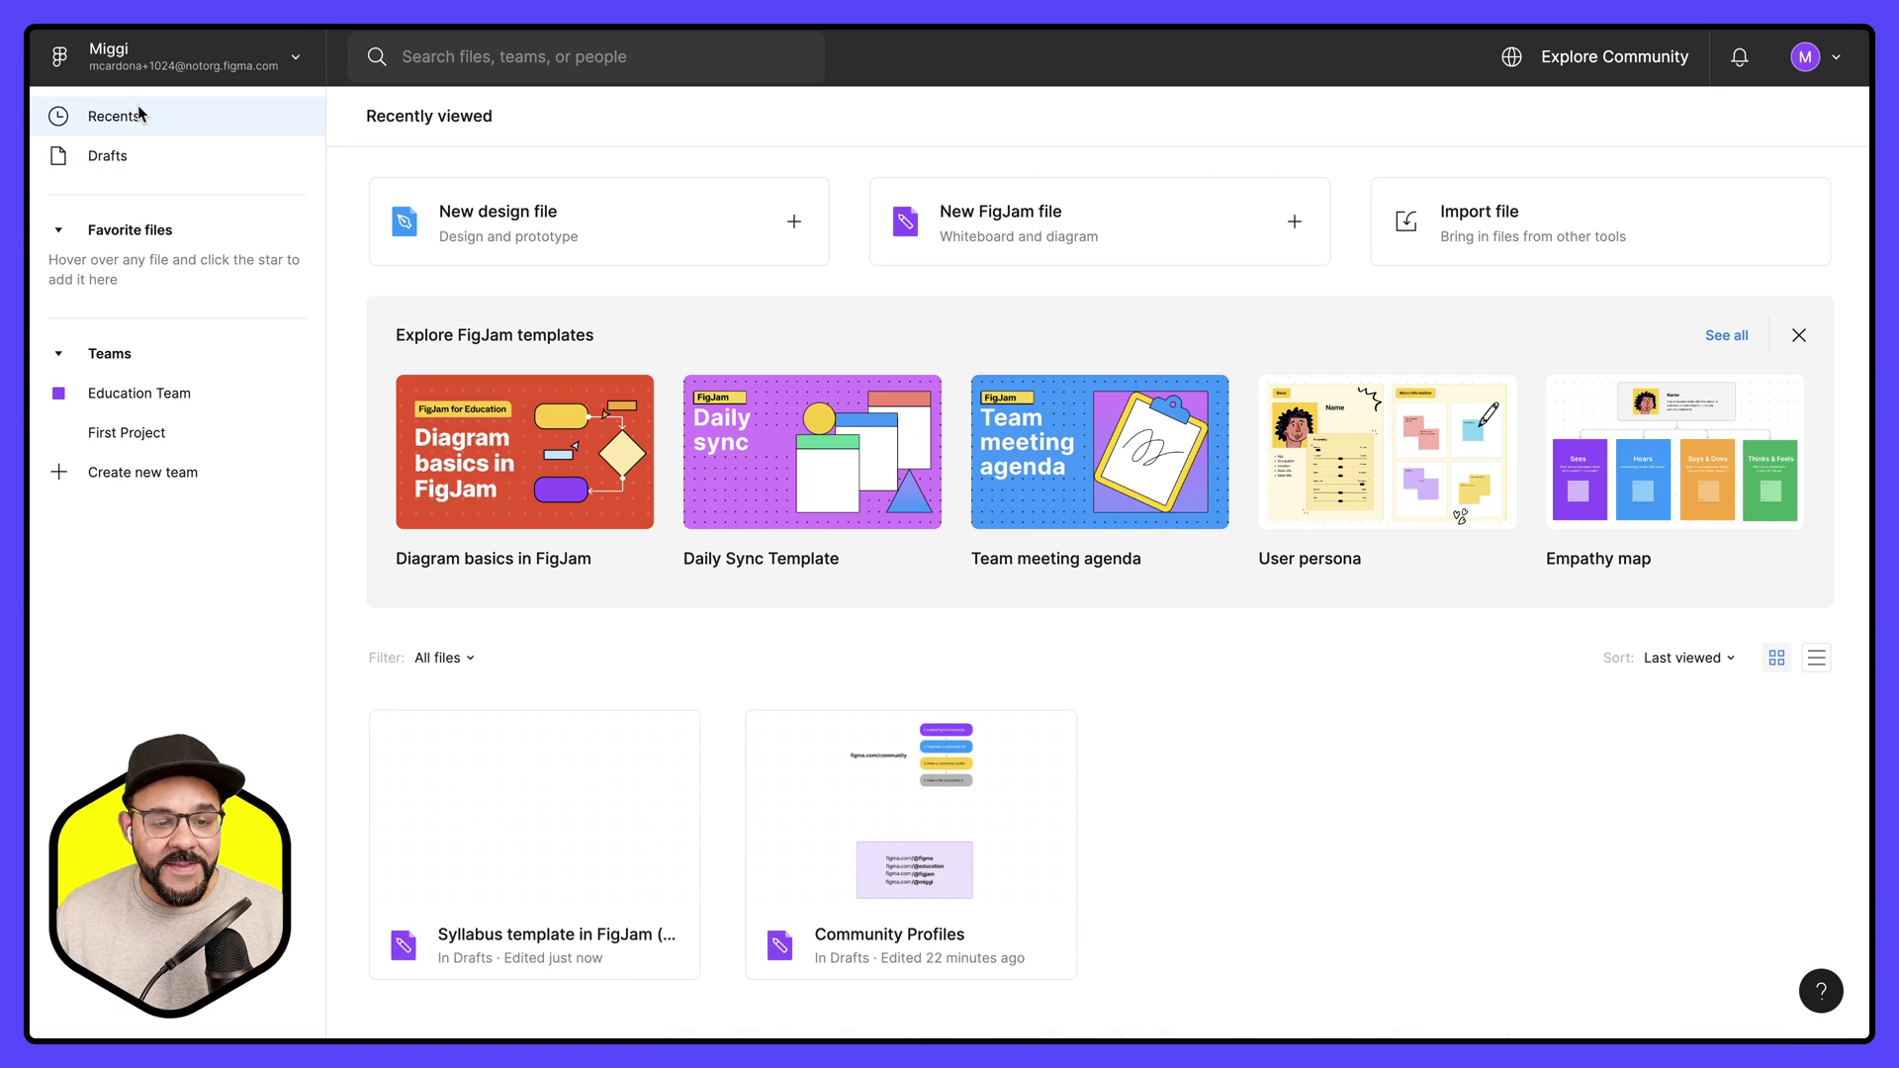
click(116, 158)
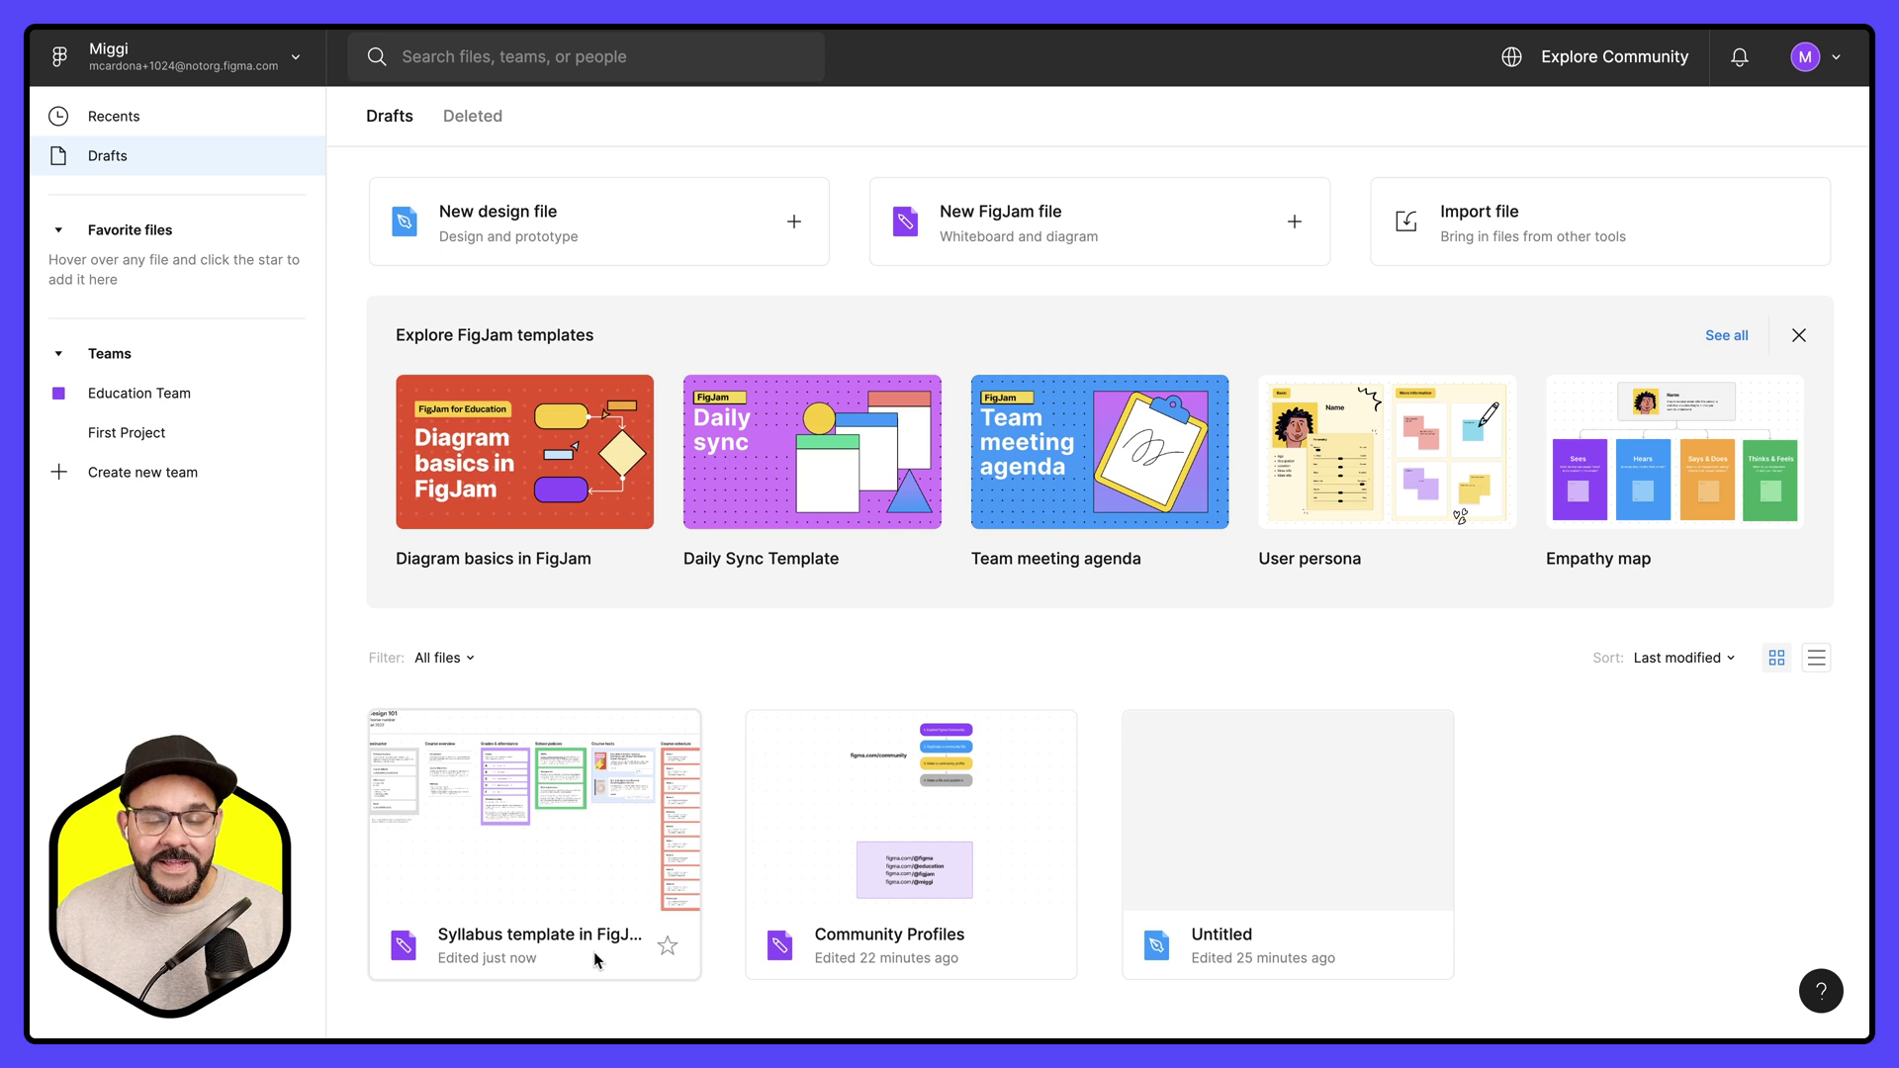
drag(573, 857, 155, 442)
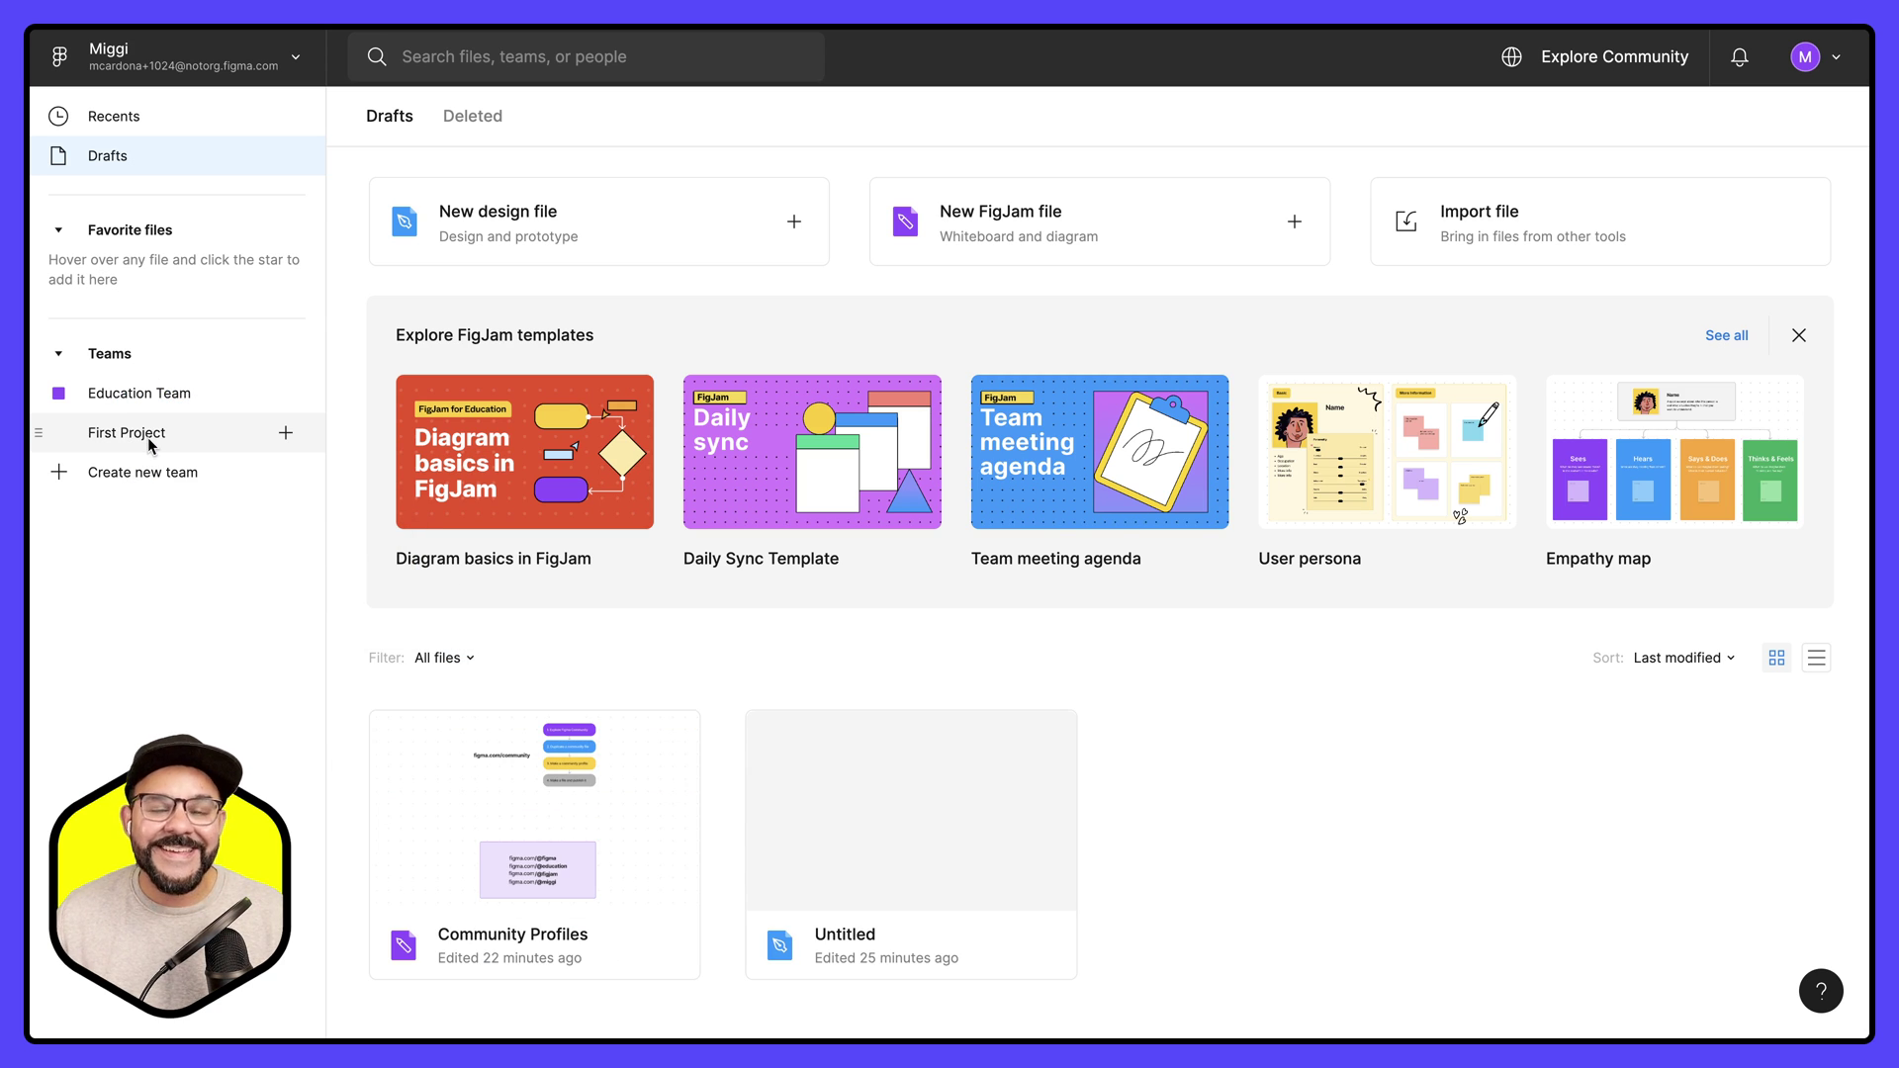
- In First Project, rename the Syllabus file to 'Course Syllabus for Design 101'
click(148, 435)
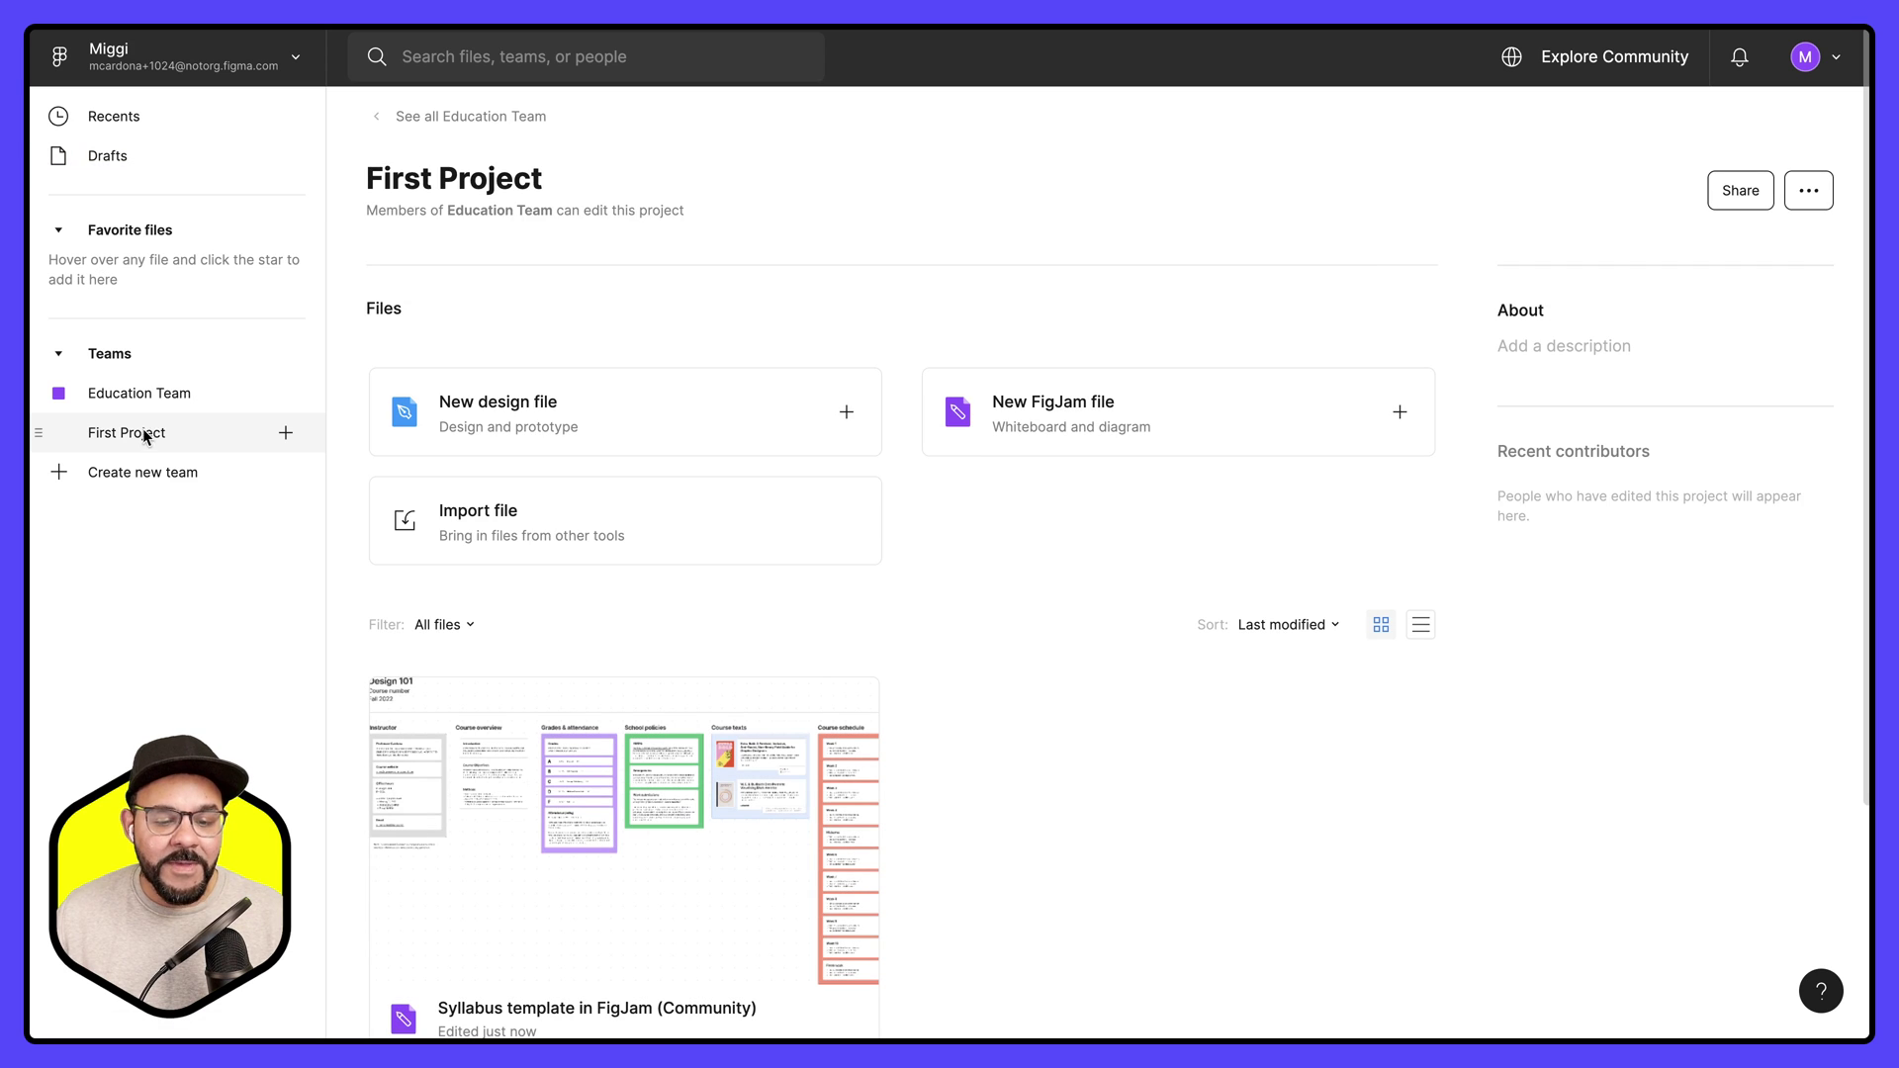
scroll(586, 730, down, 2)
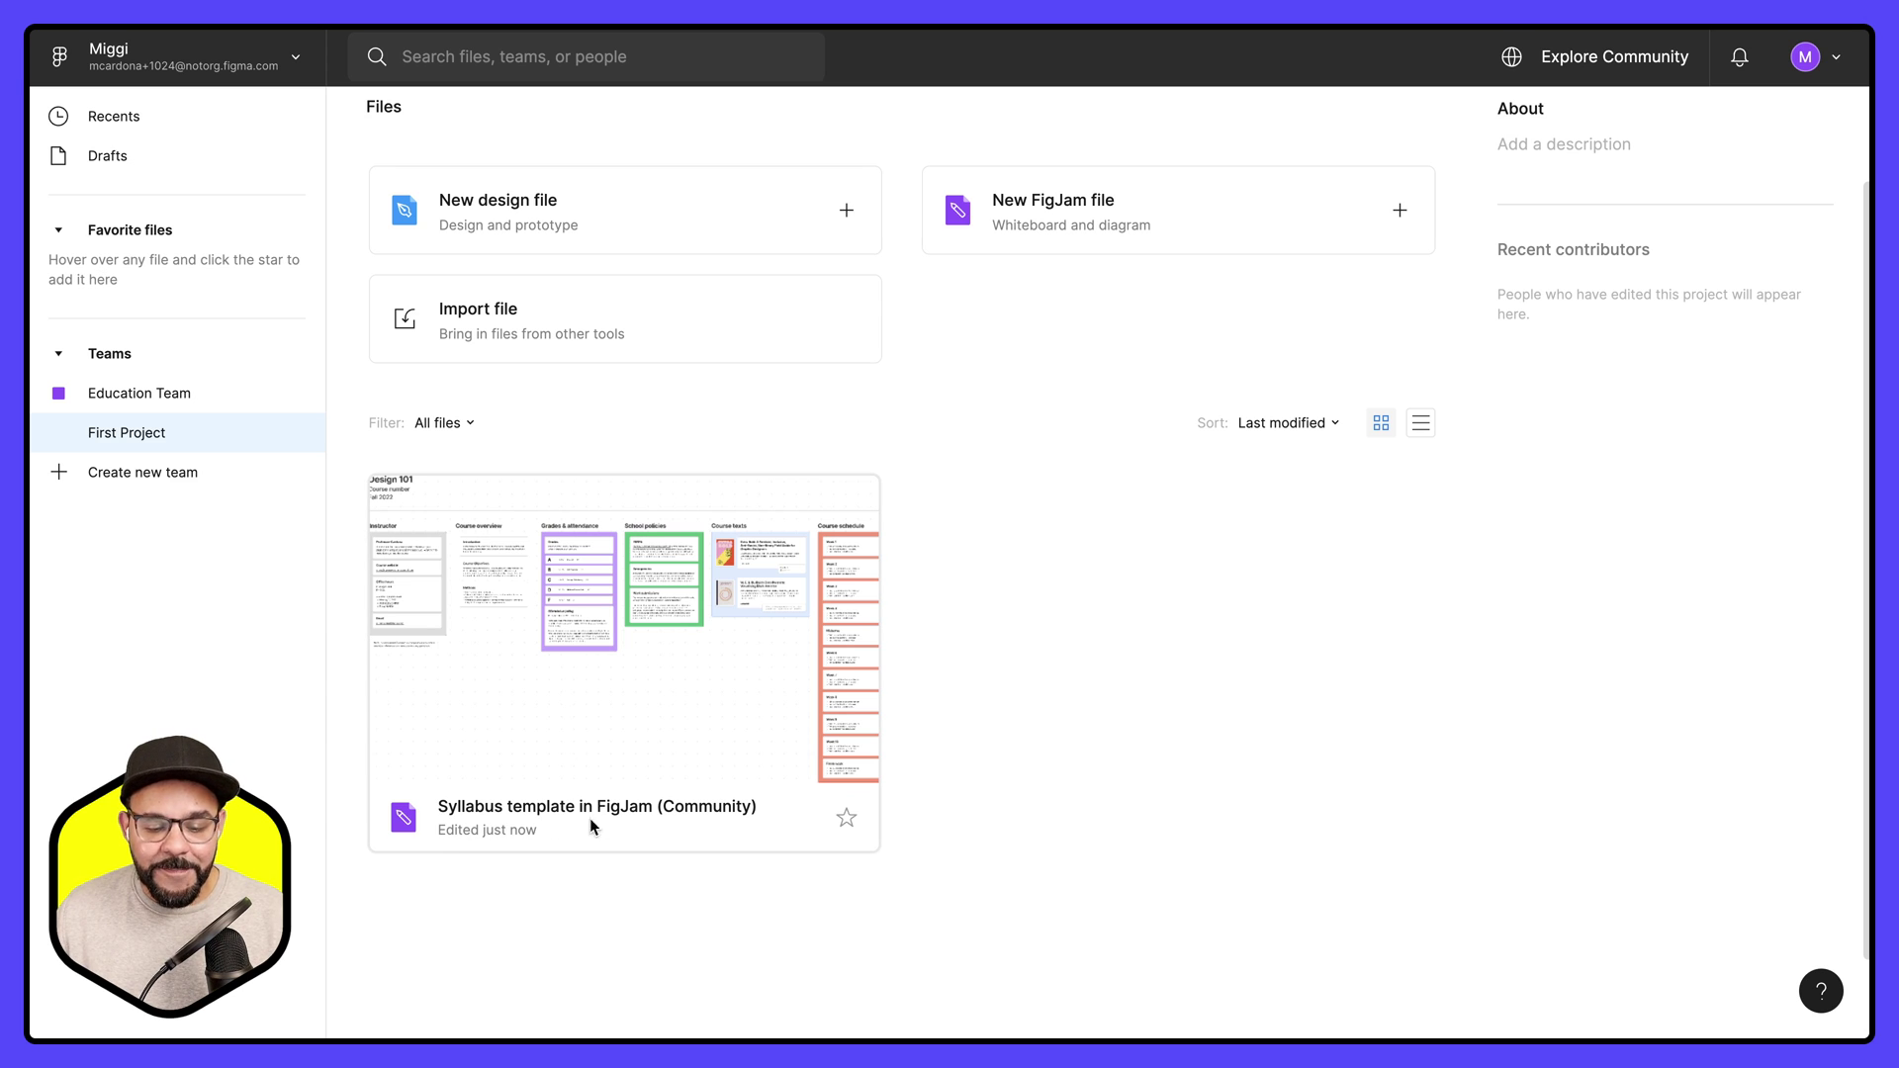
right_click(649, 811)
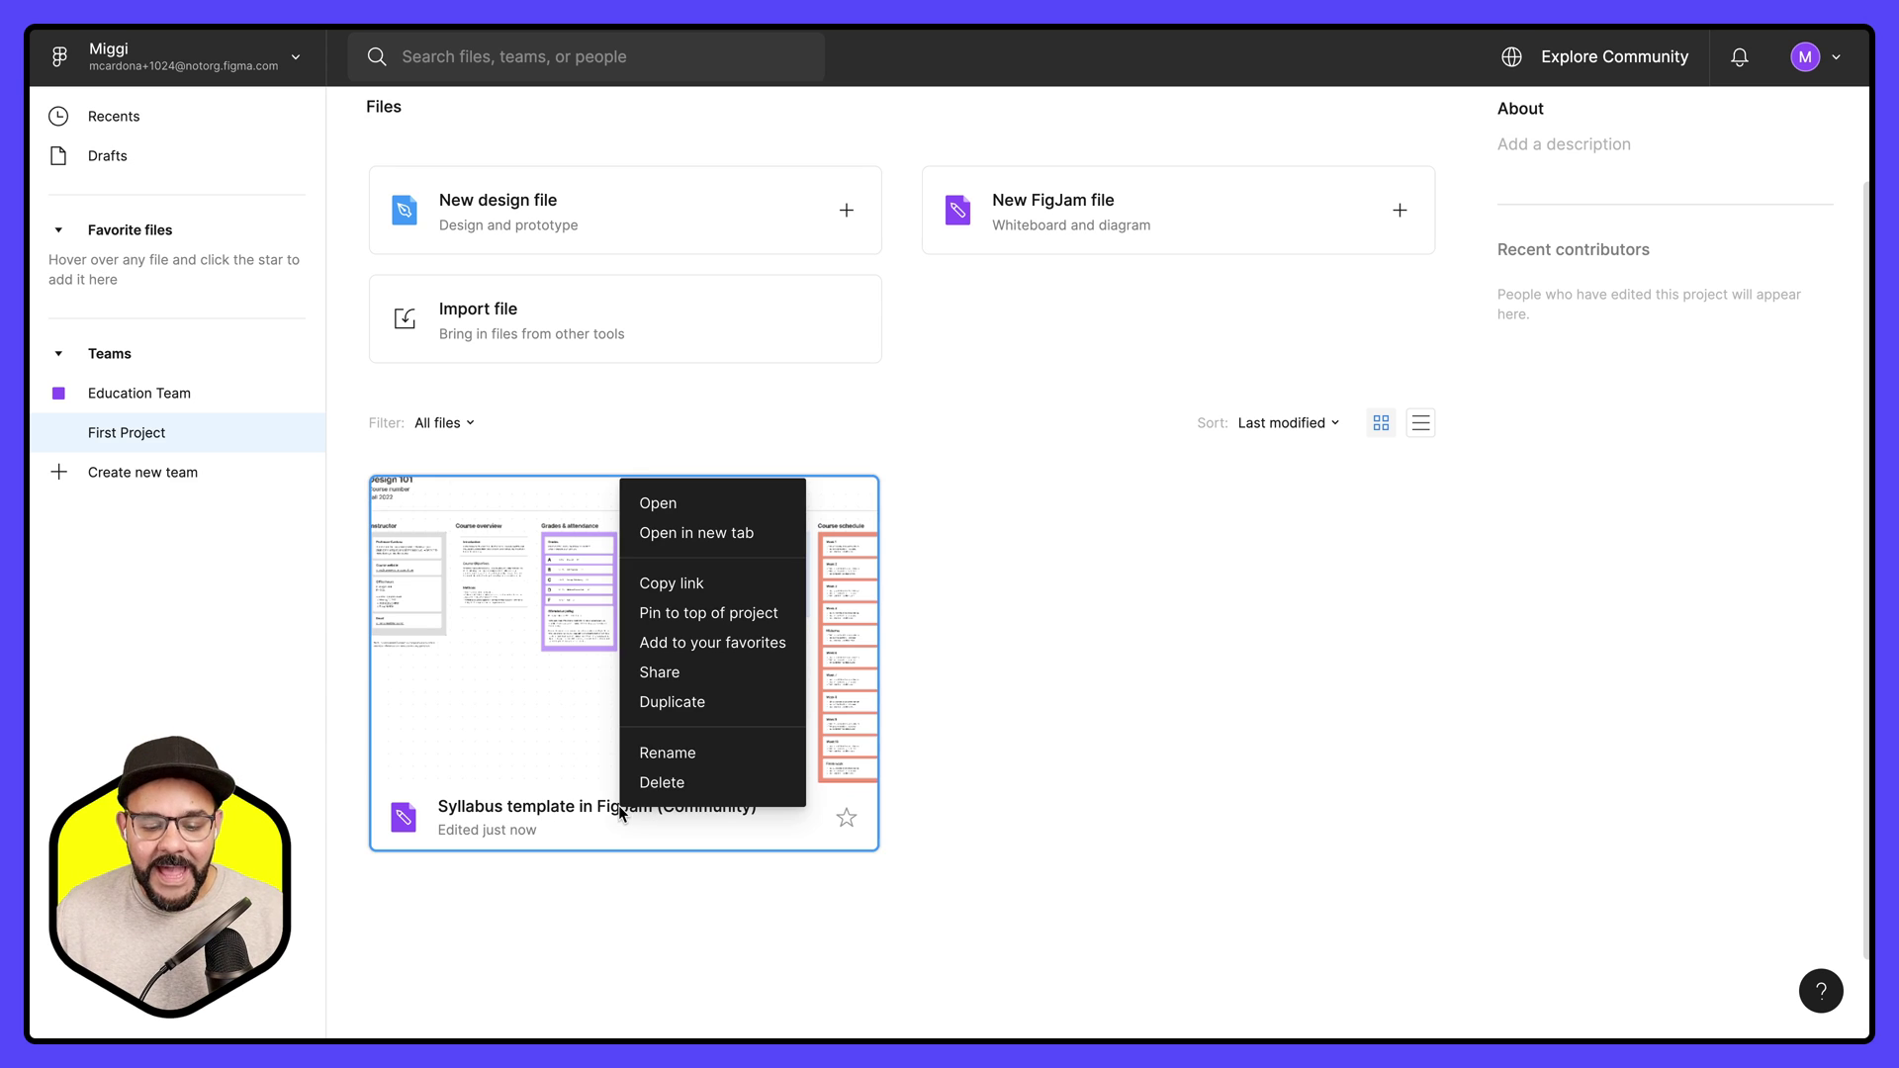
click(675, 745)
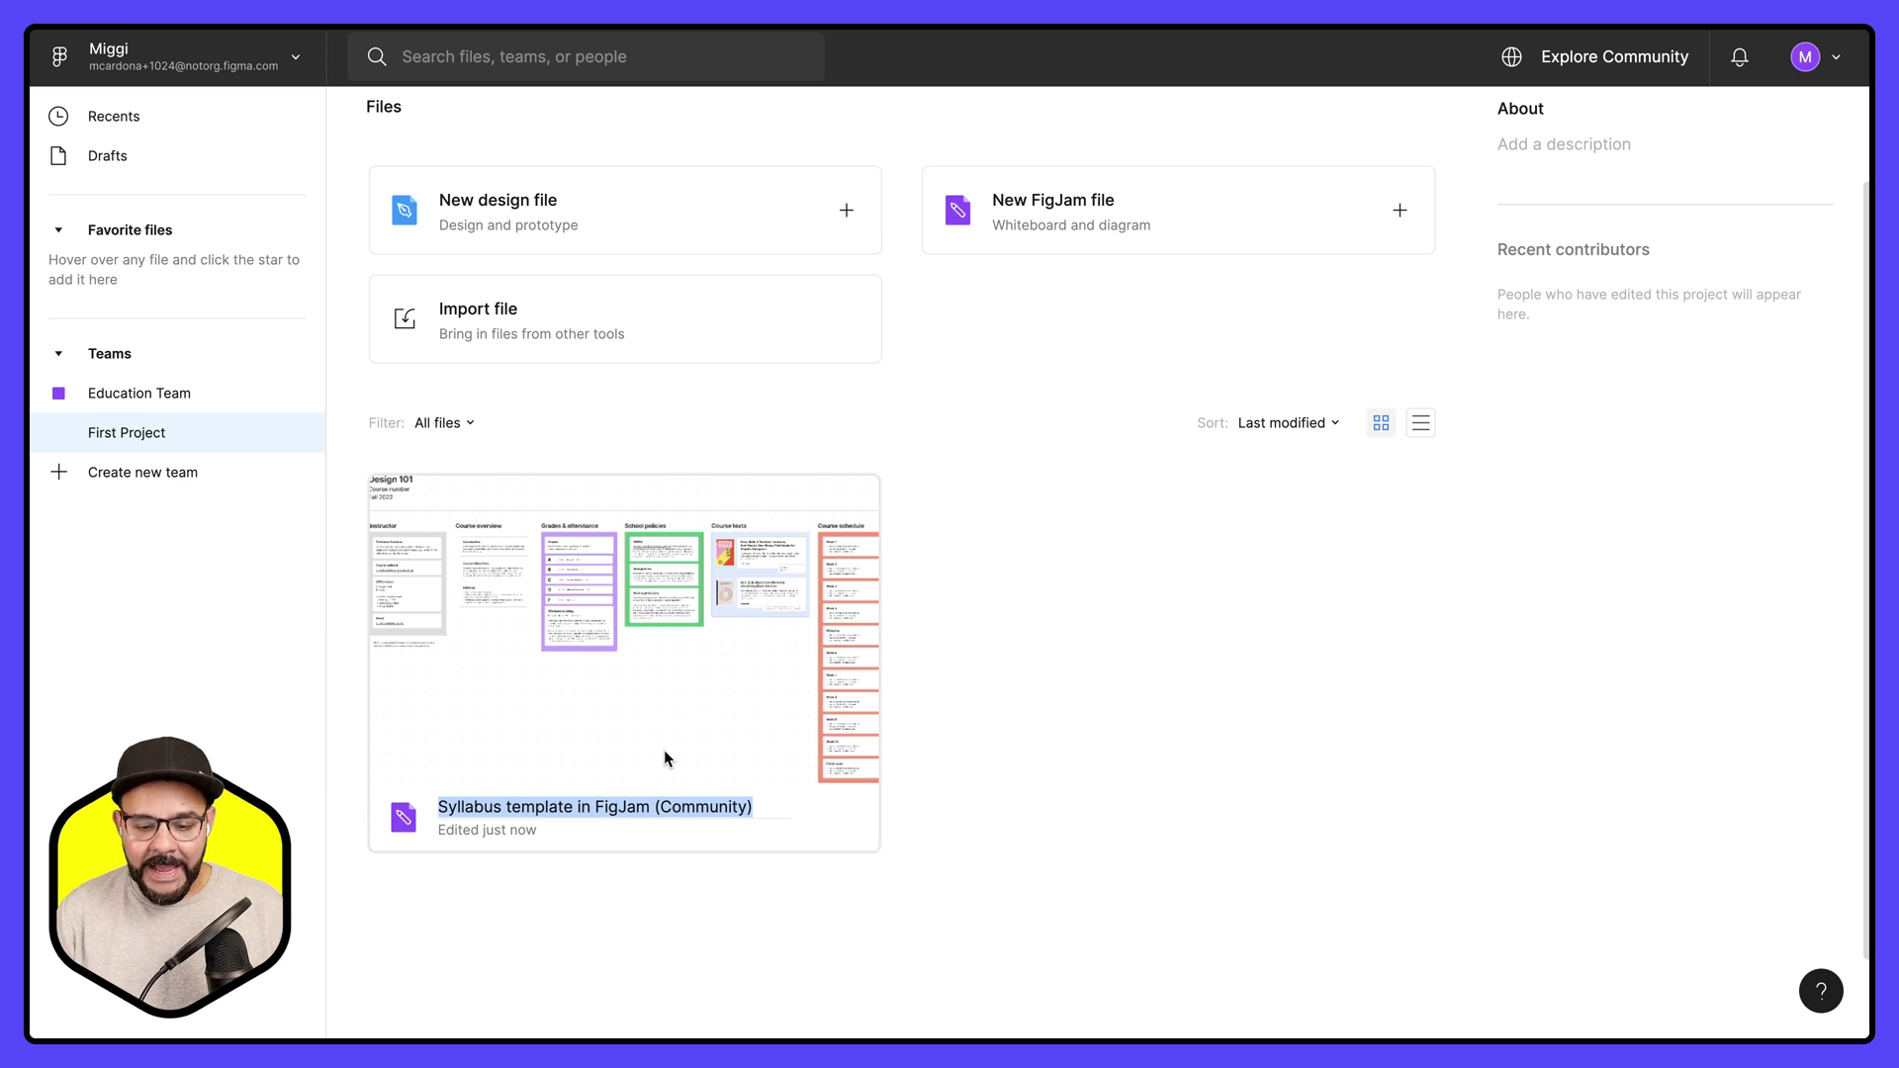
text(Course Su)
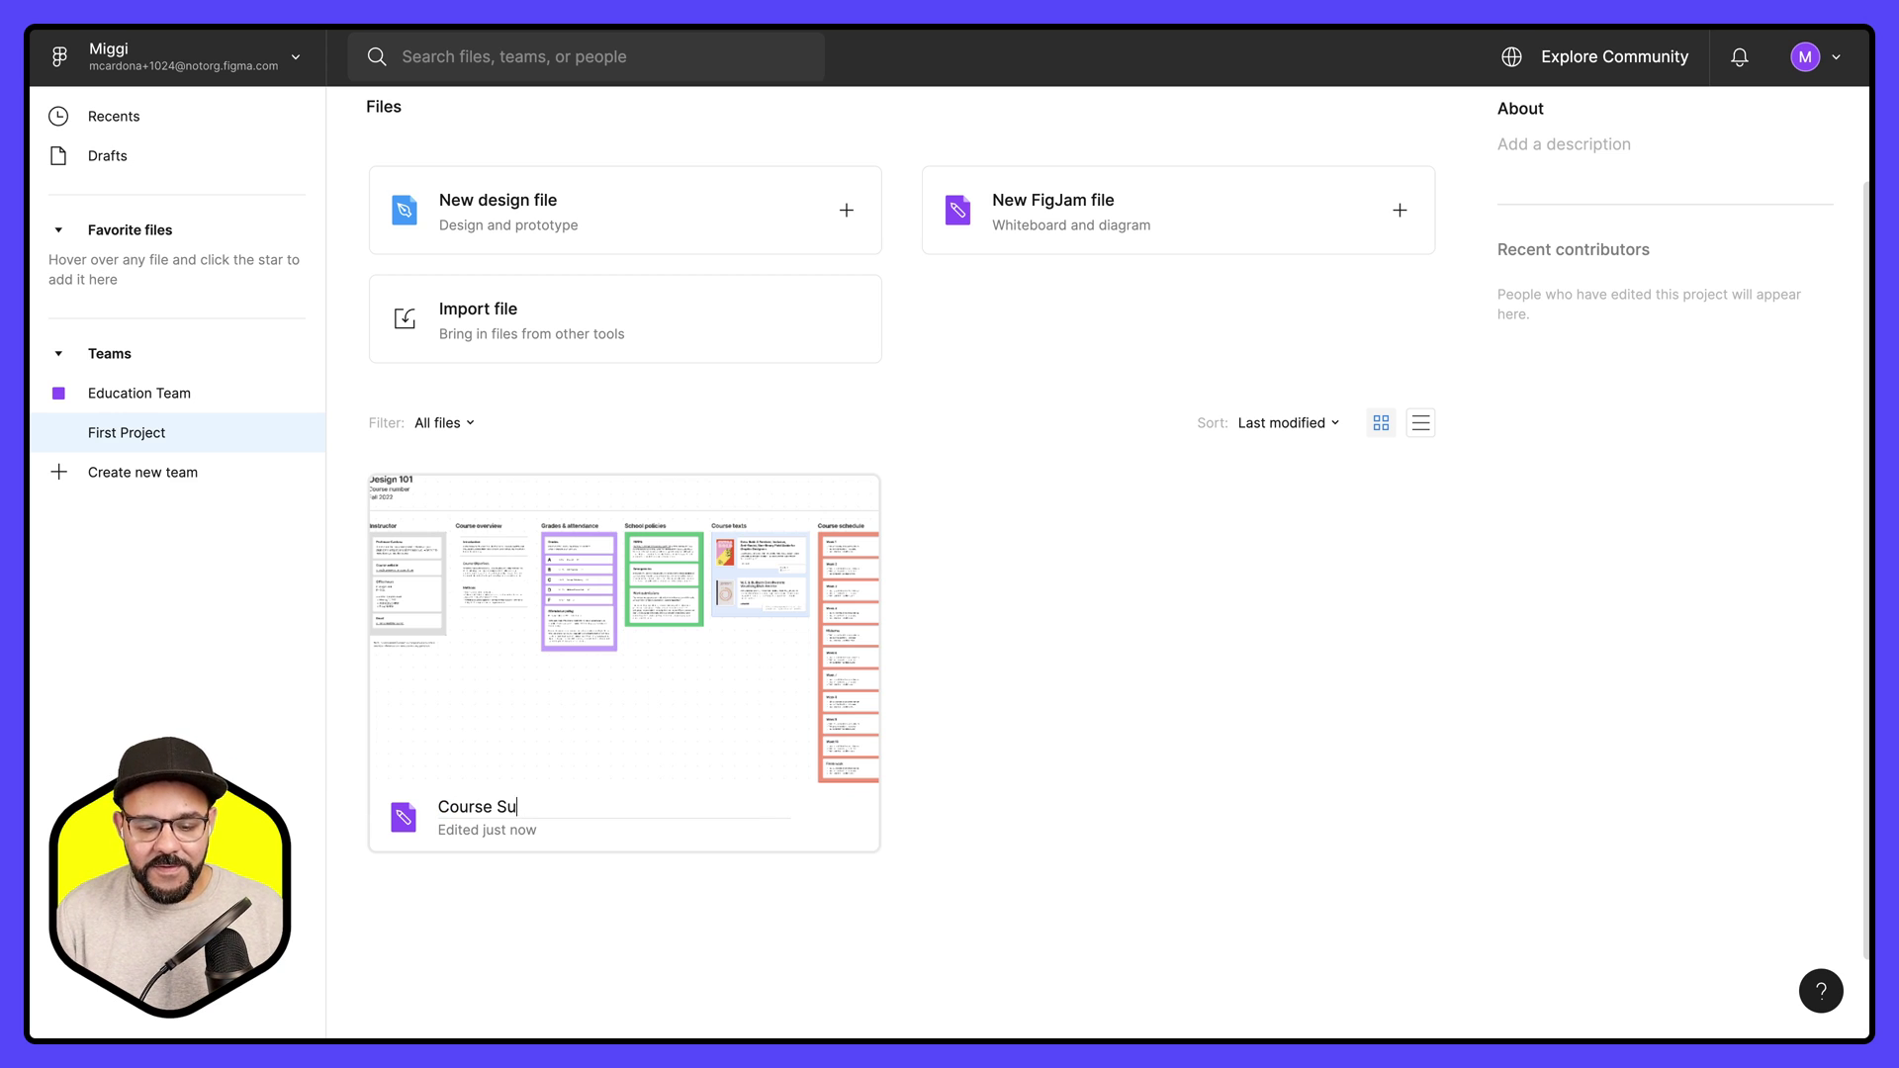
key(BackSpace)
text(yllab)
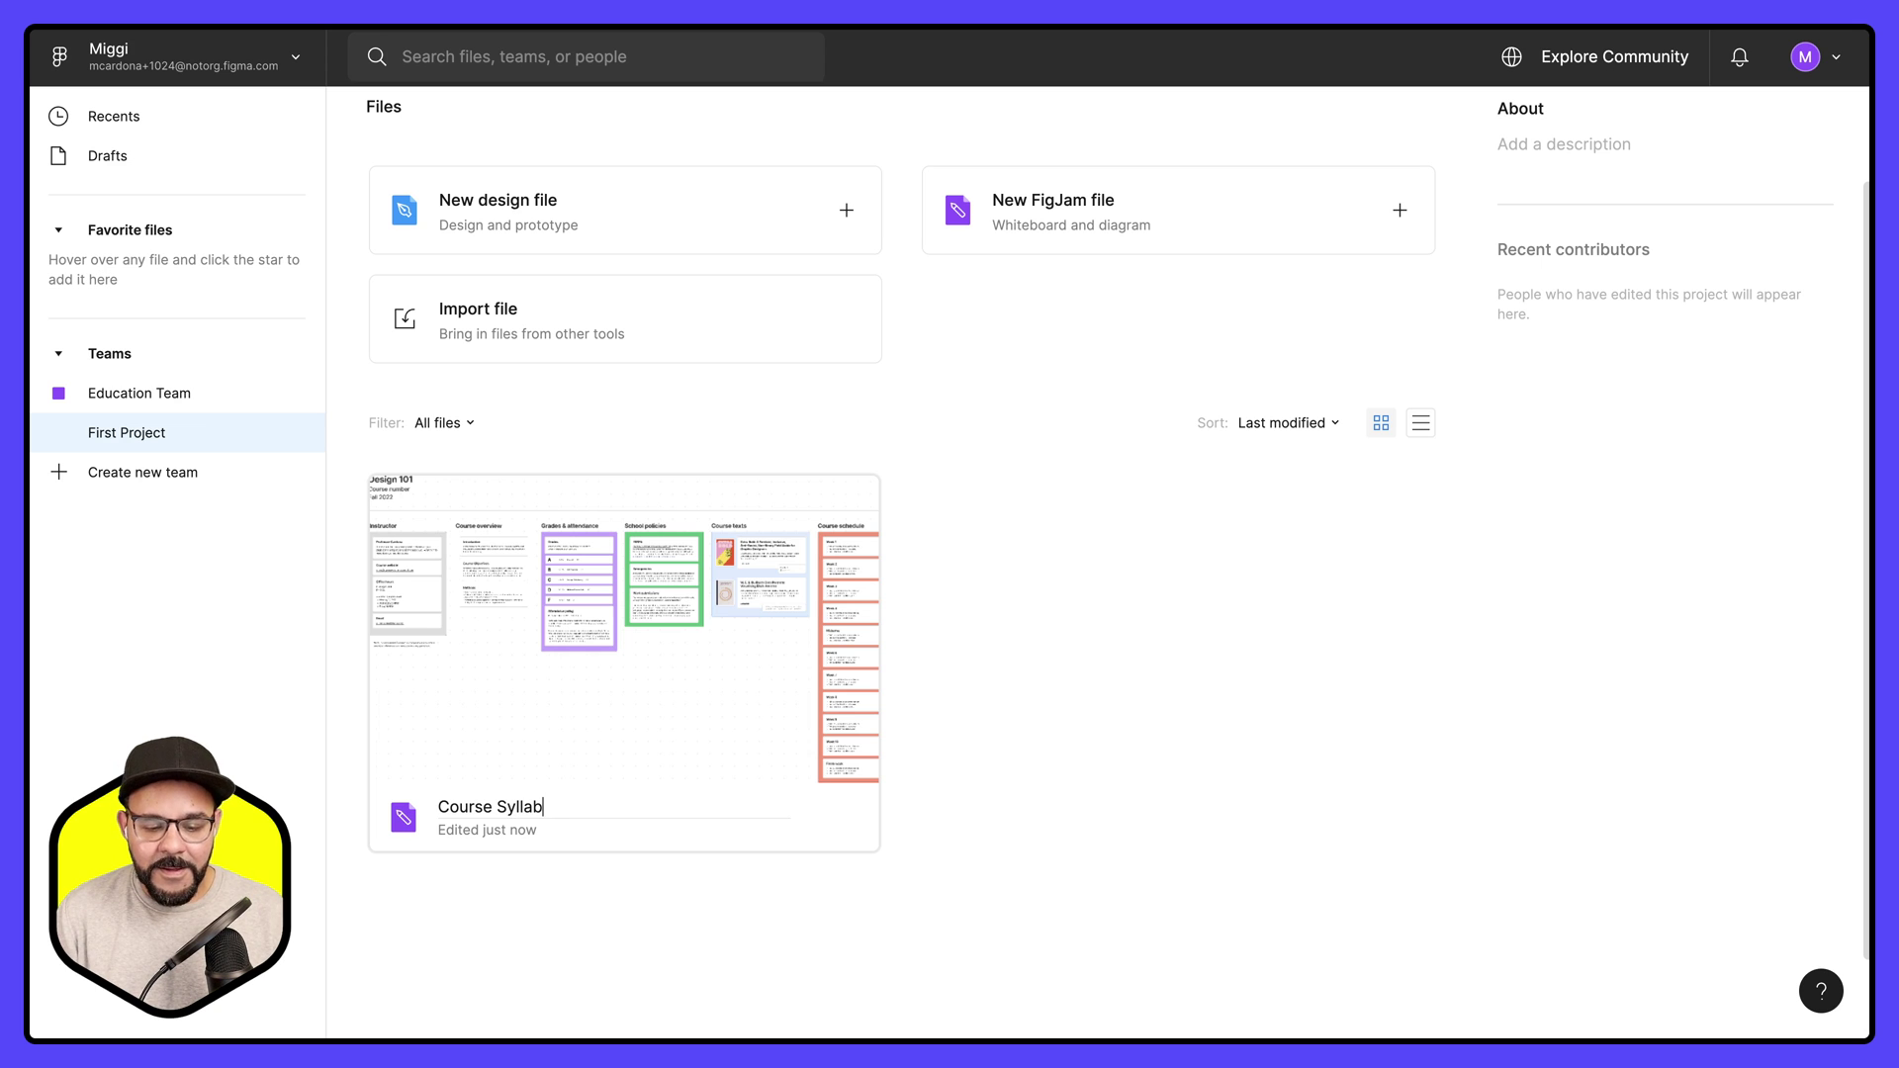
text(us for Design 101)
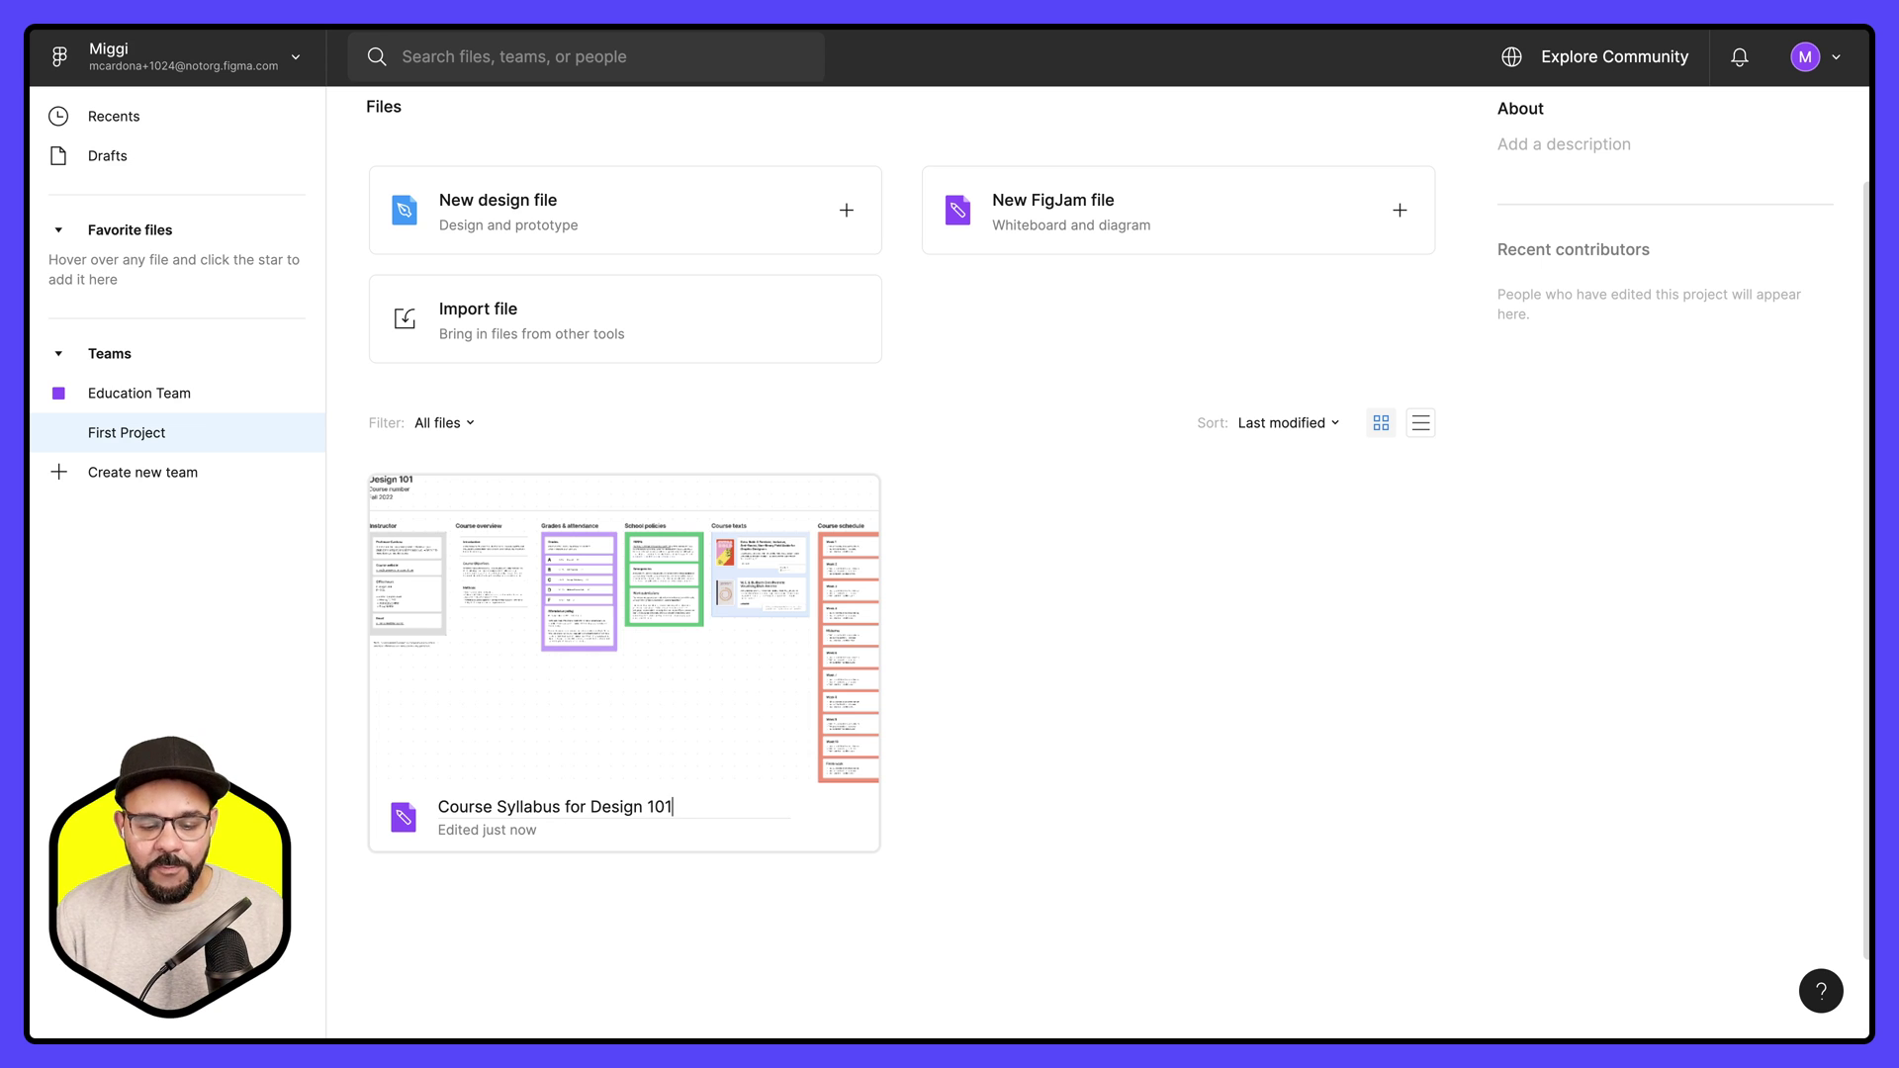
key(Return)
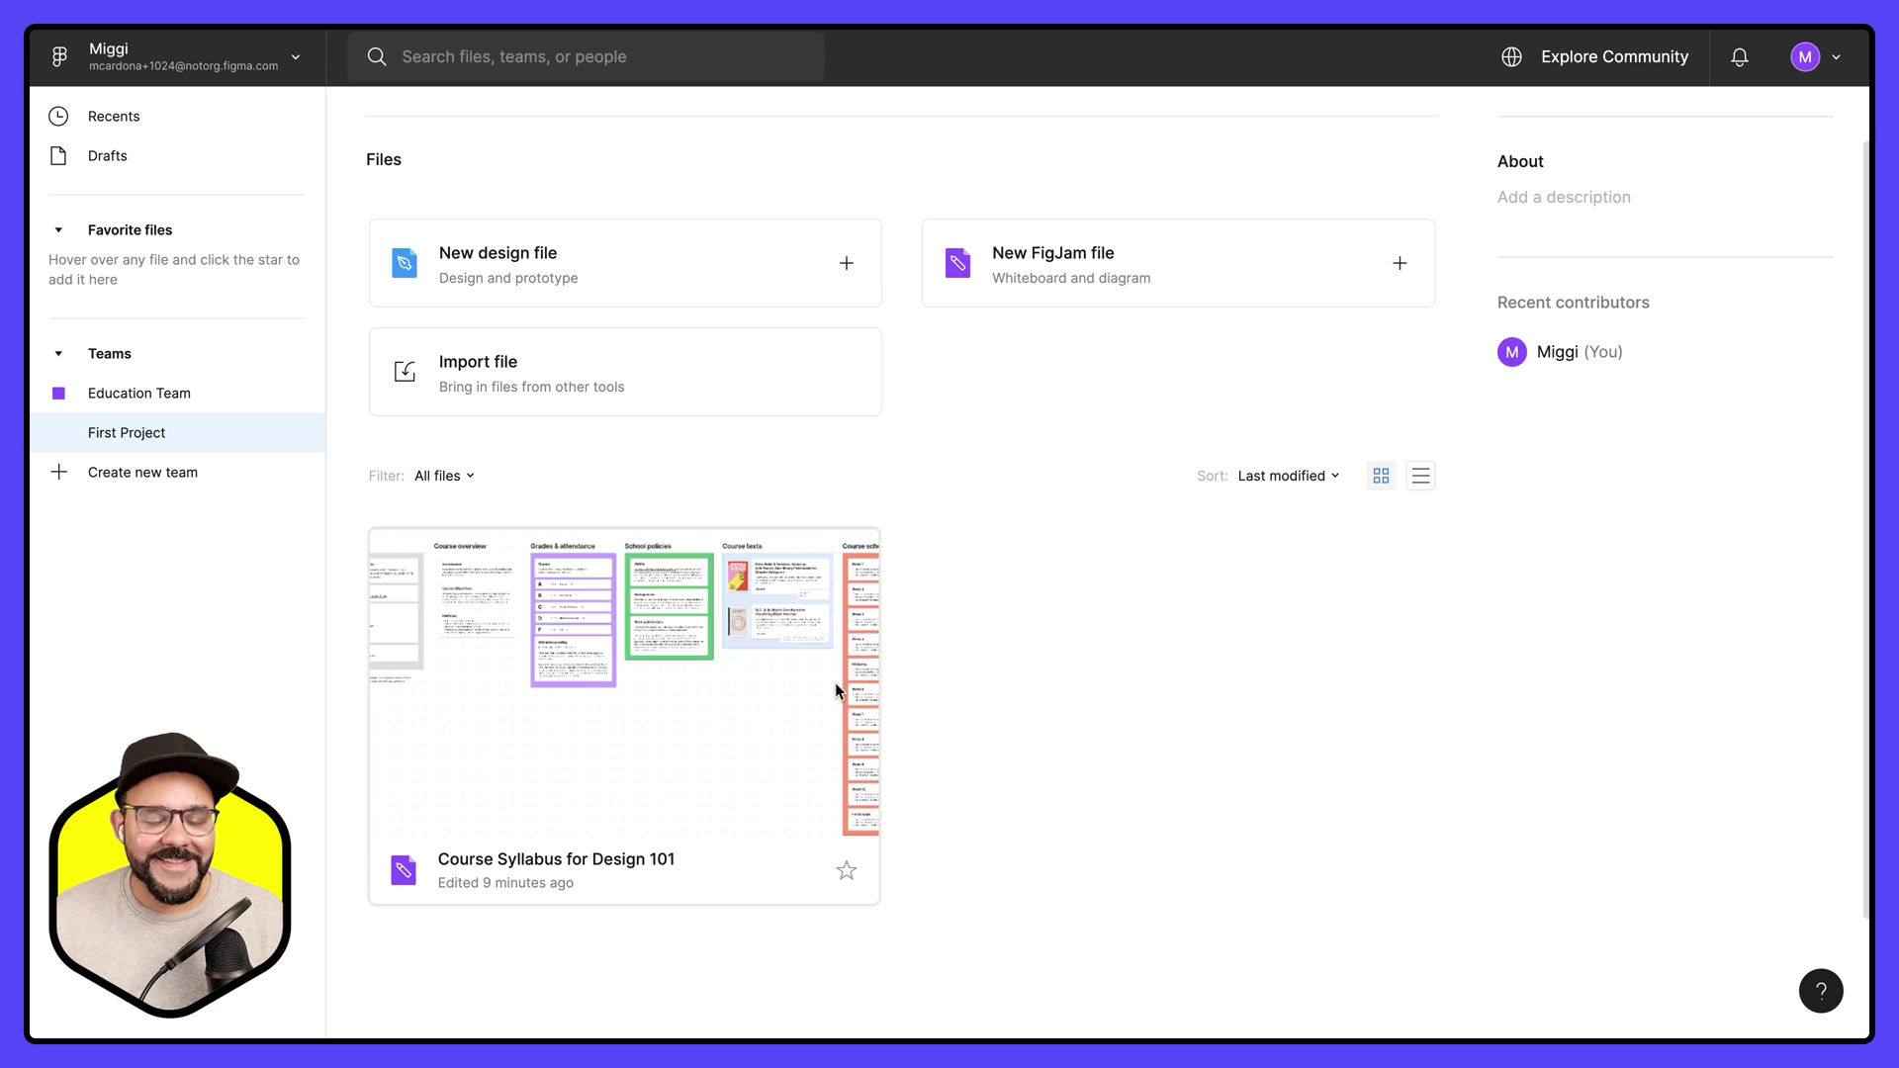
- Leave the file and go back to the file browser
scroll(976, 686, up, 1)
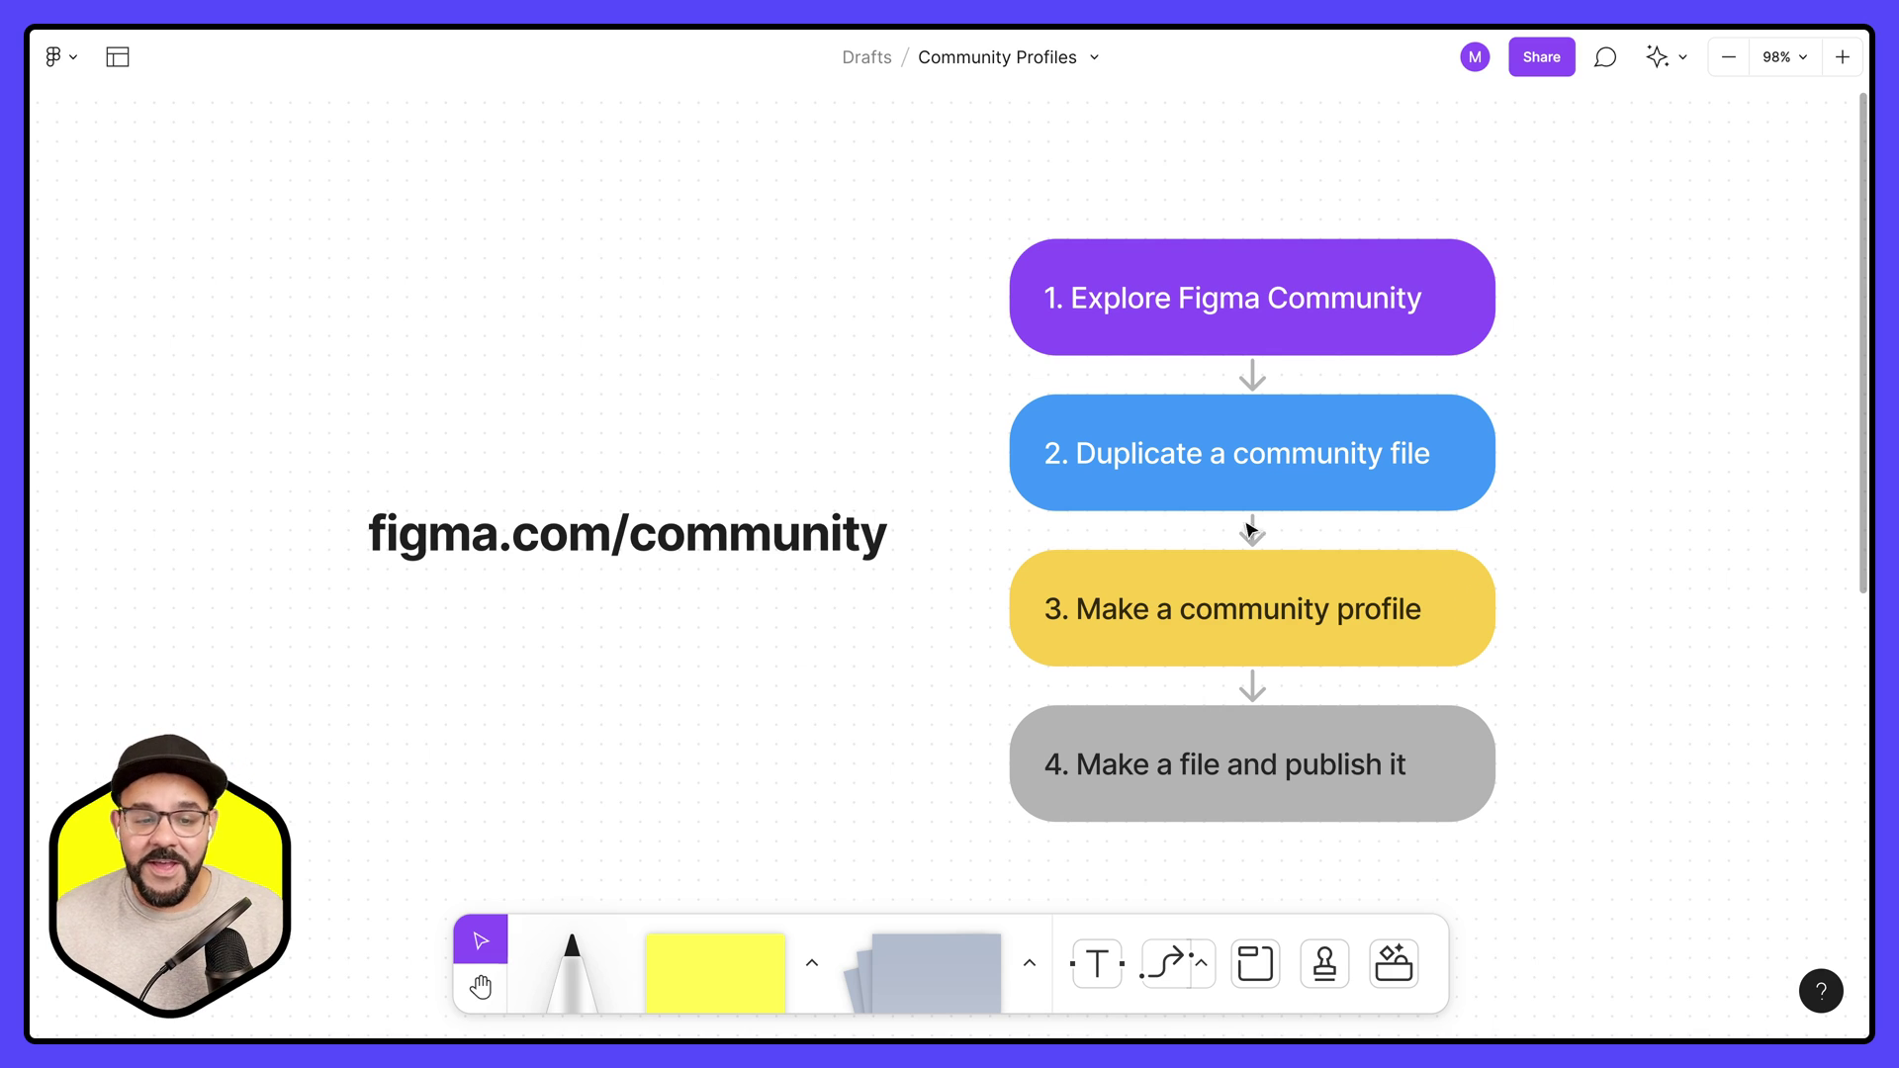
click(68, 61)
click(109, 117)
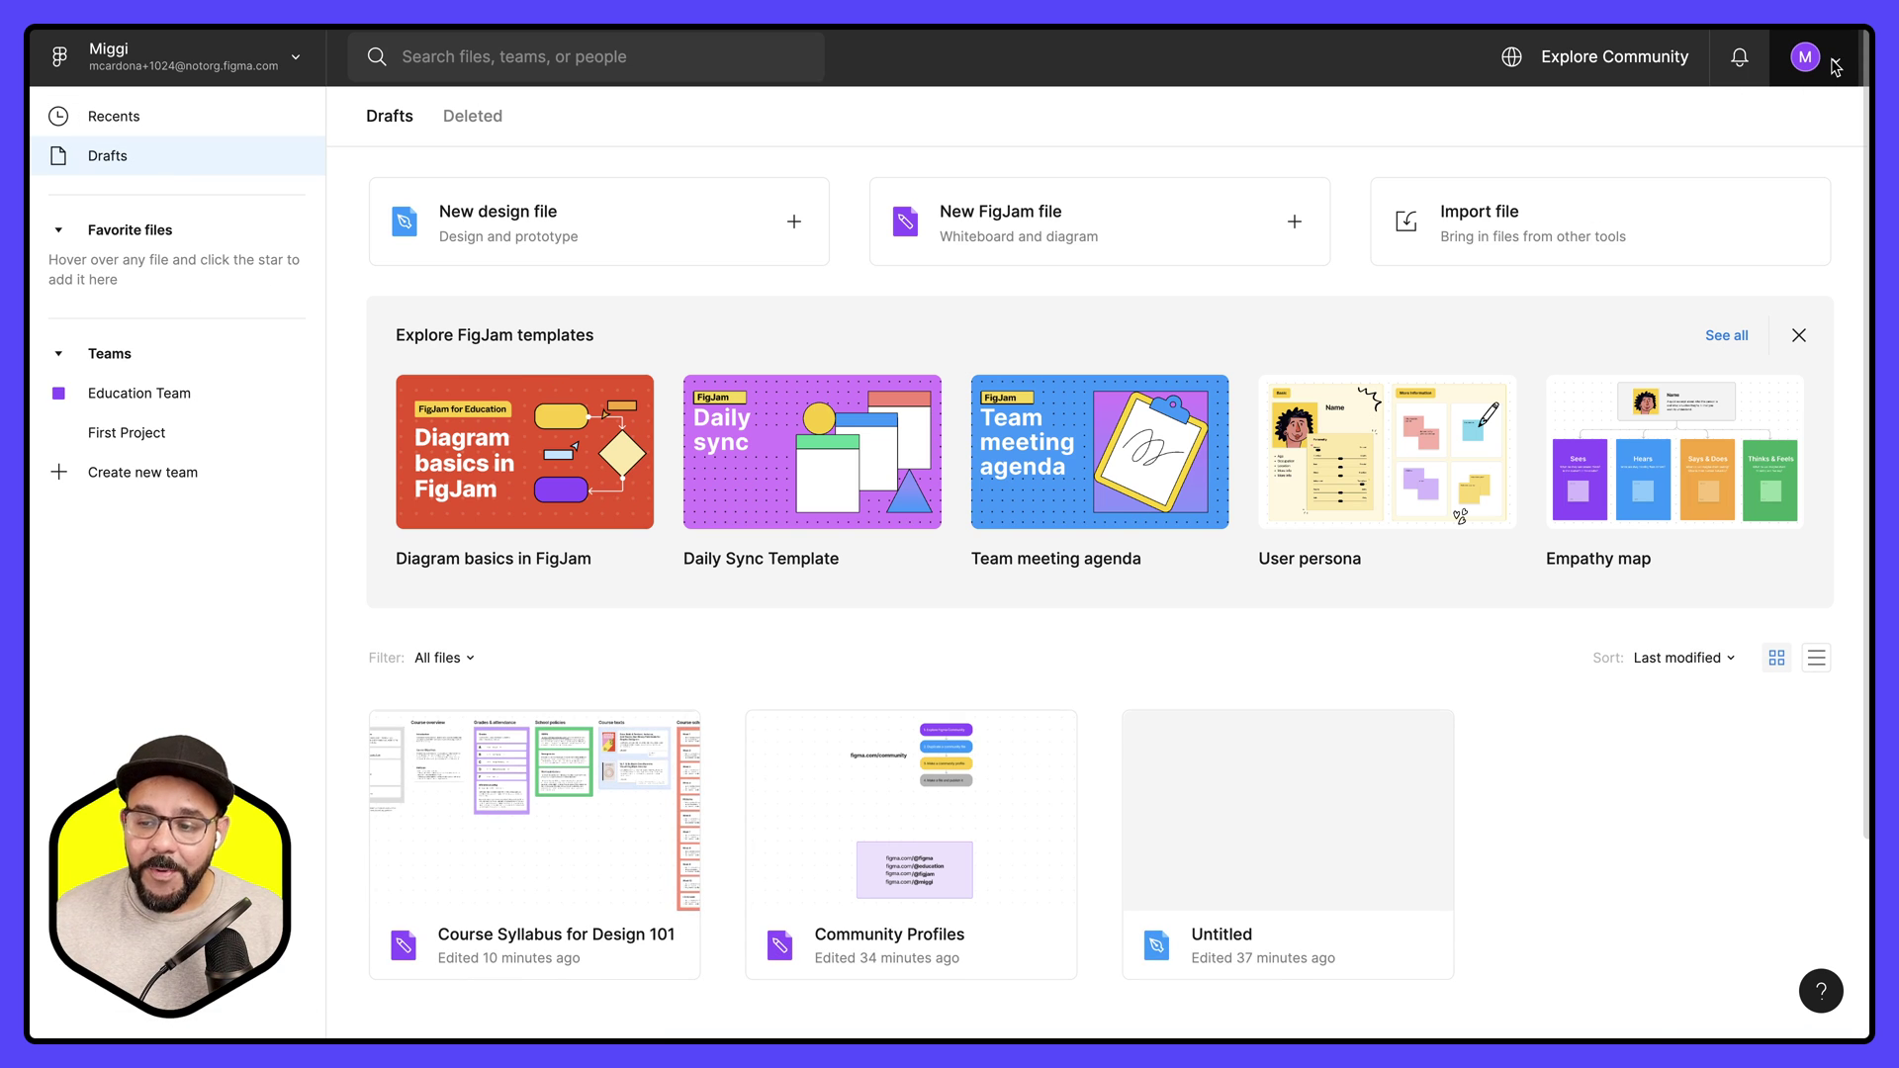
- In account Settings' Community section, claim a new handle and create the community profile
click(1835, 66)
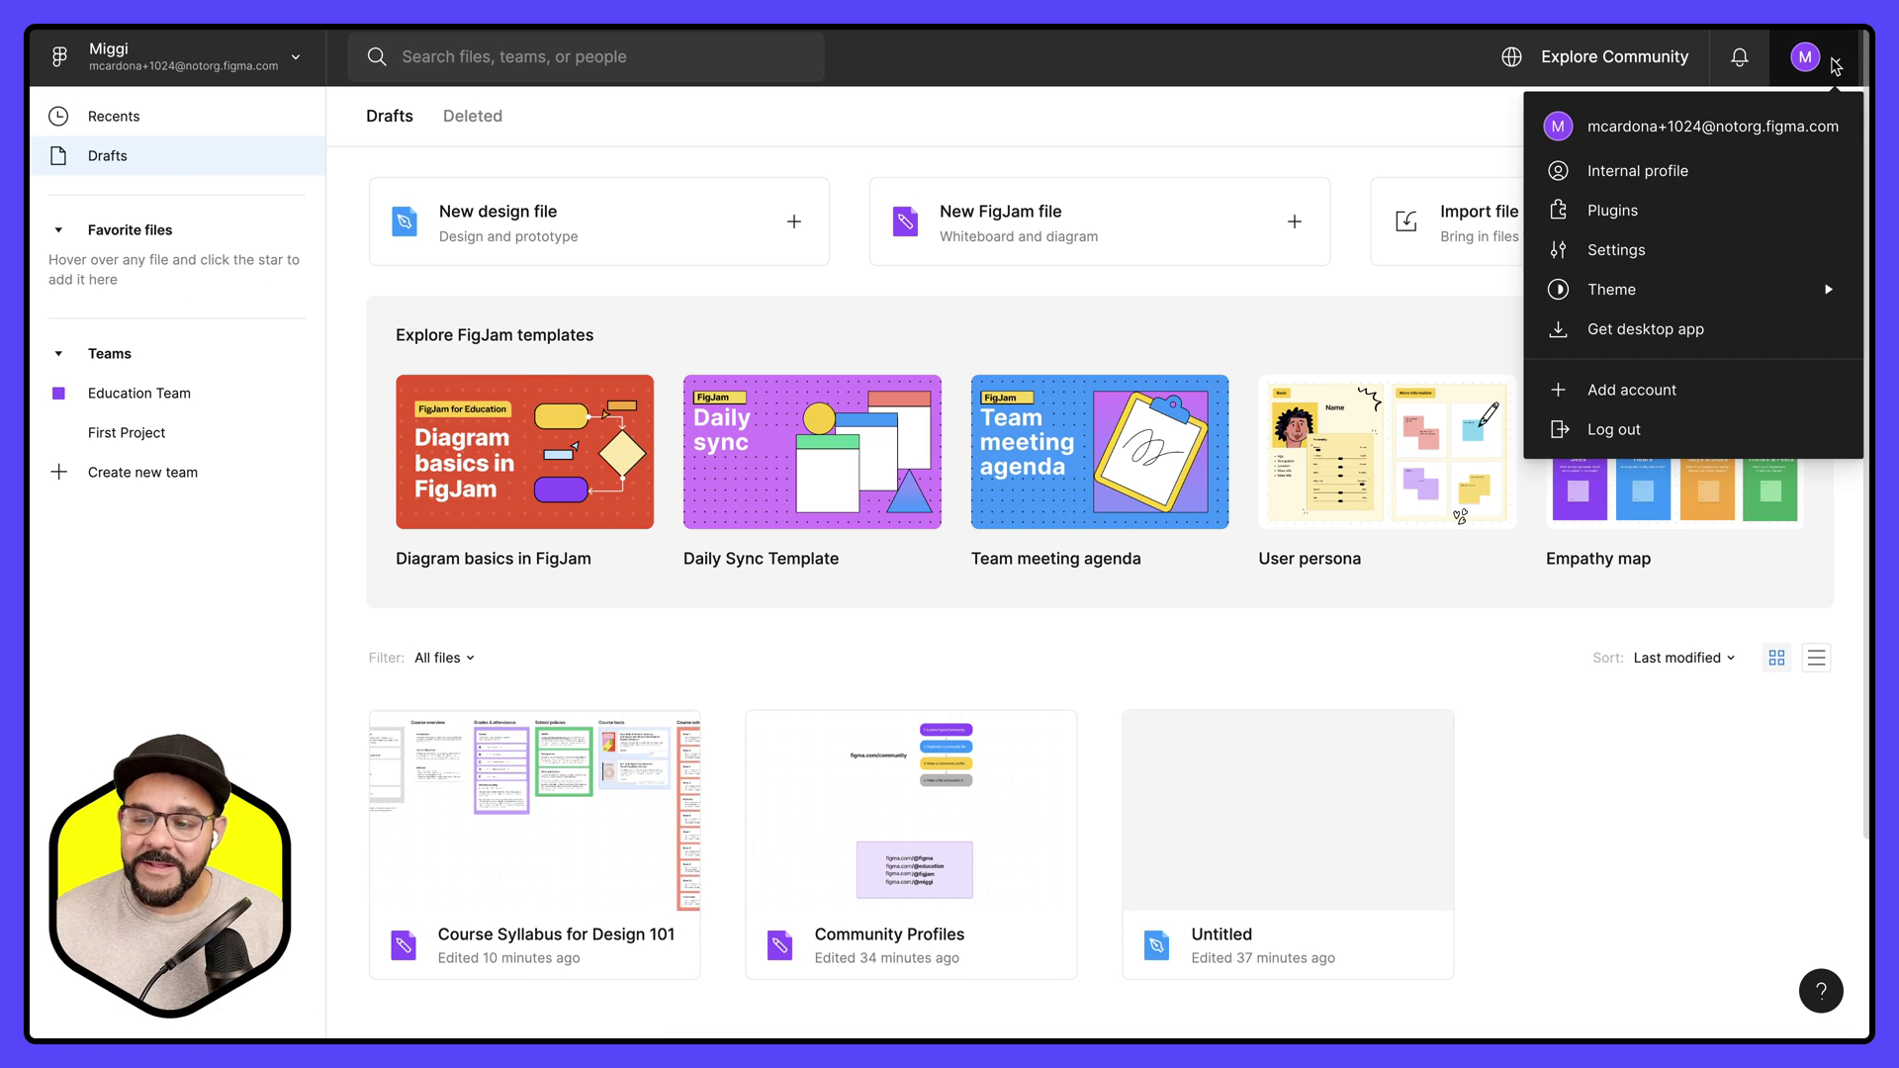
click(1628, 254)
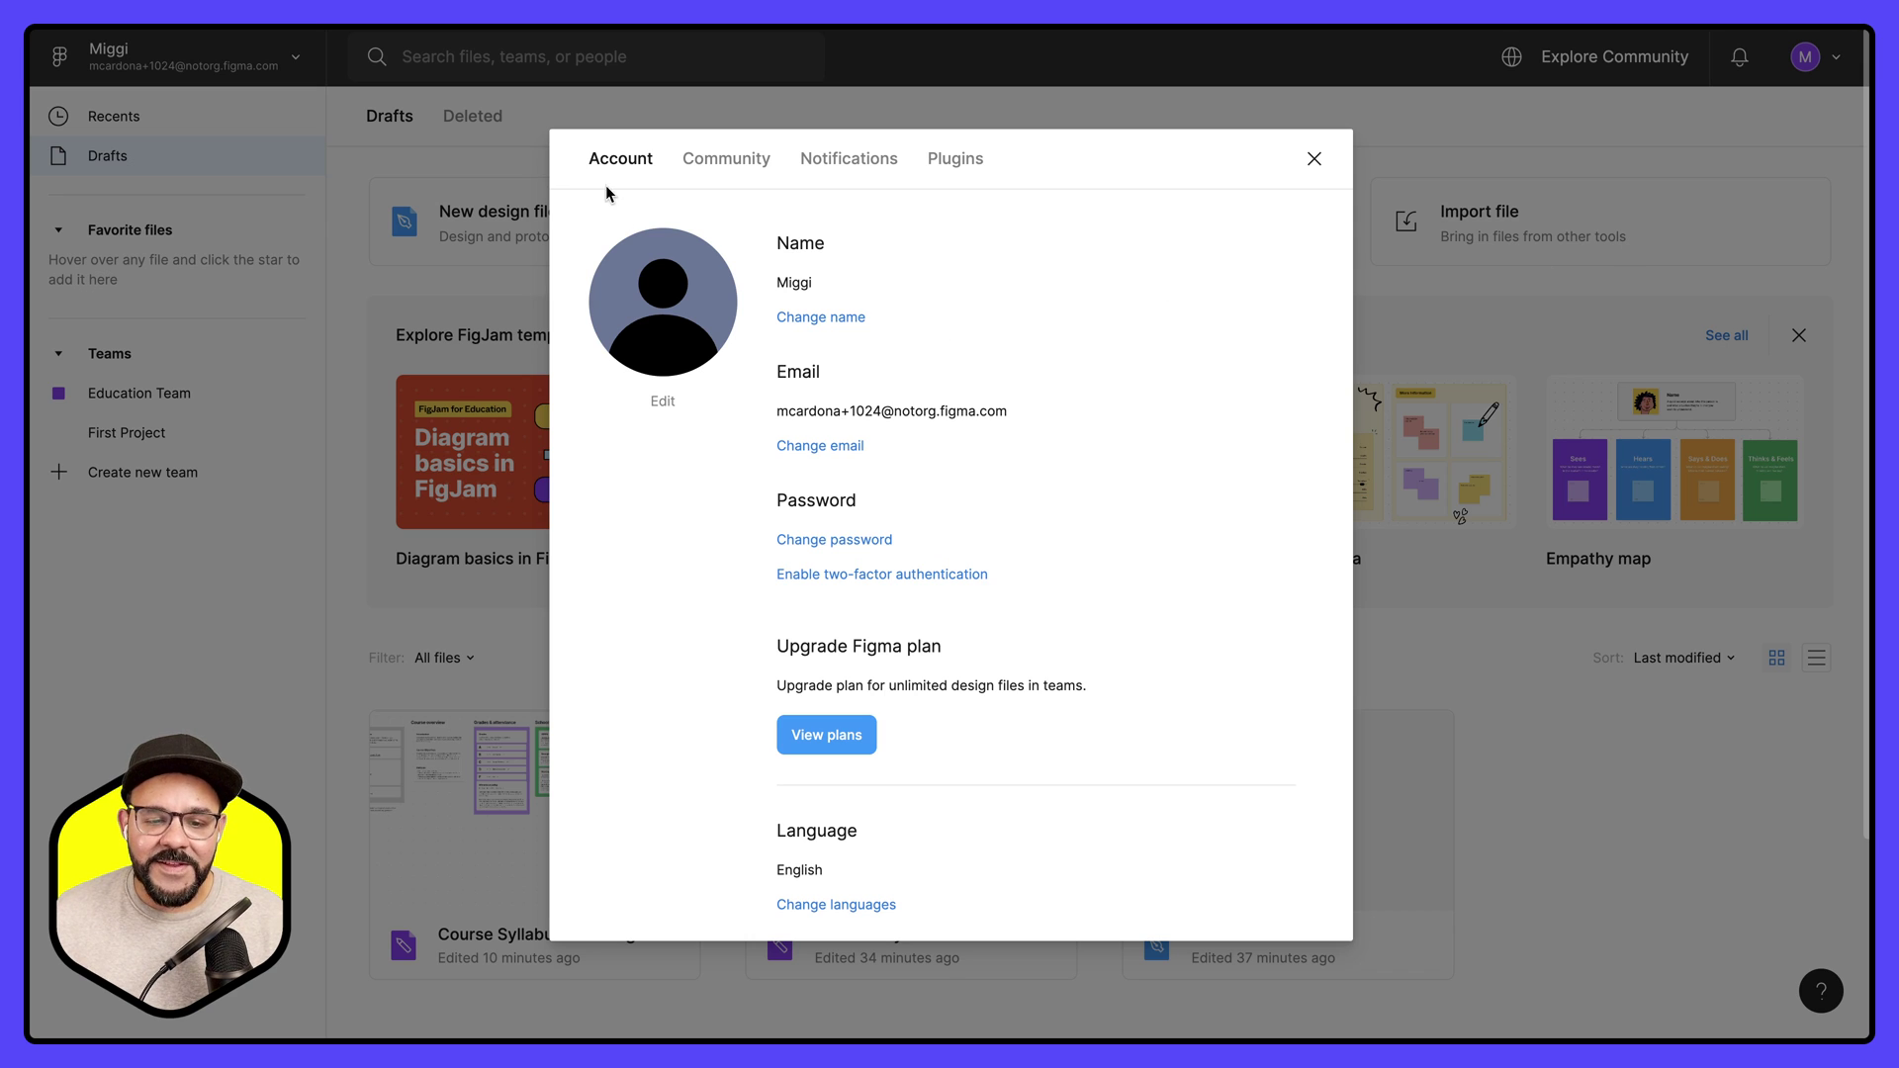
click(691, 160)
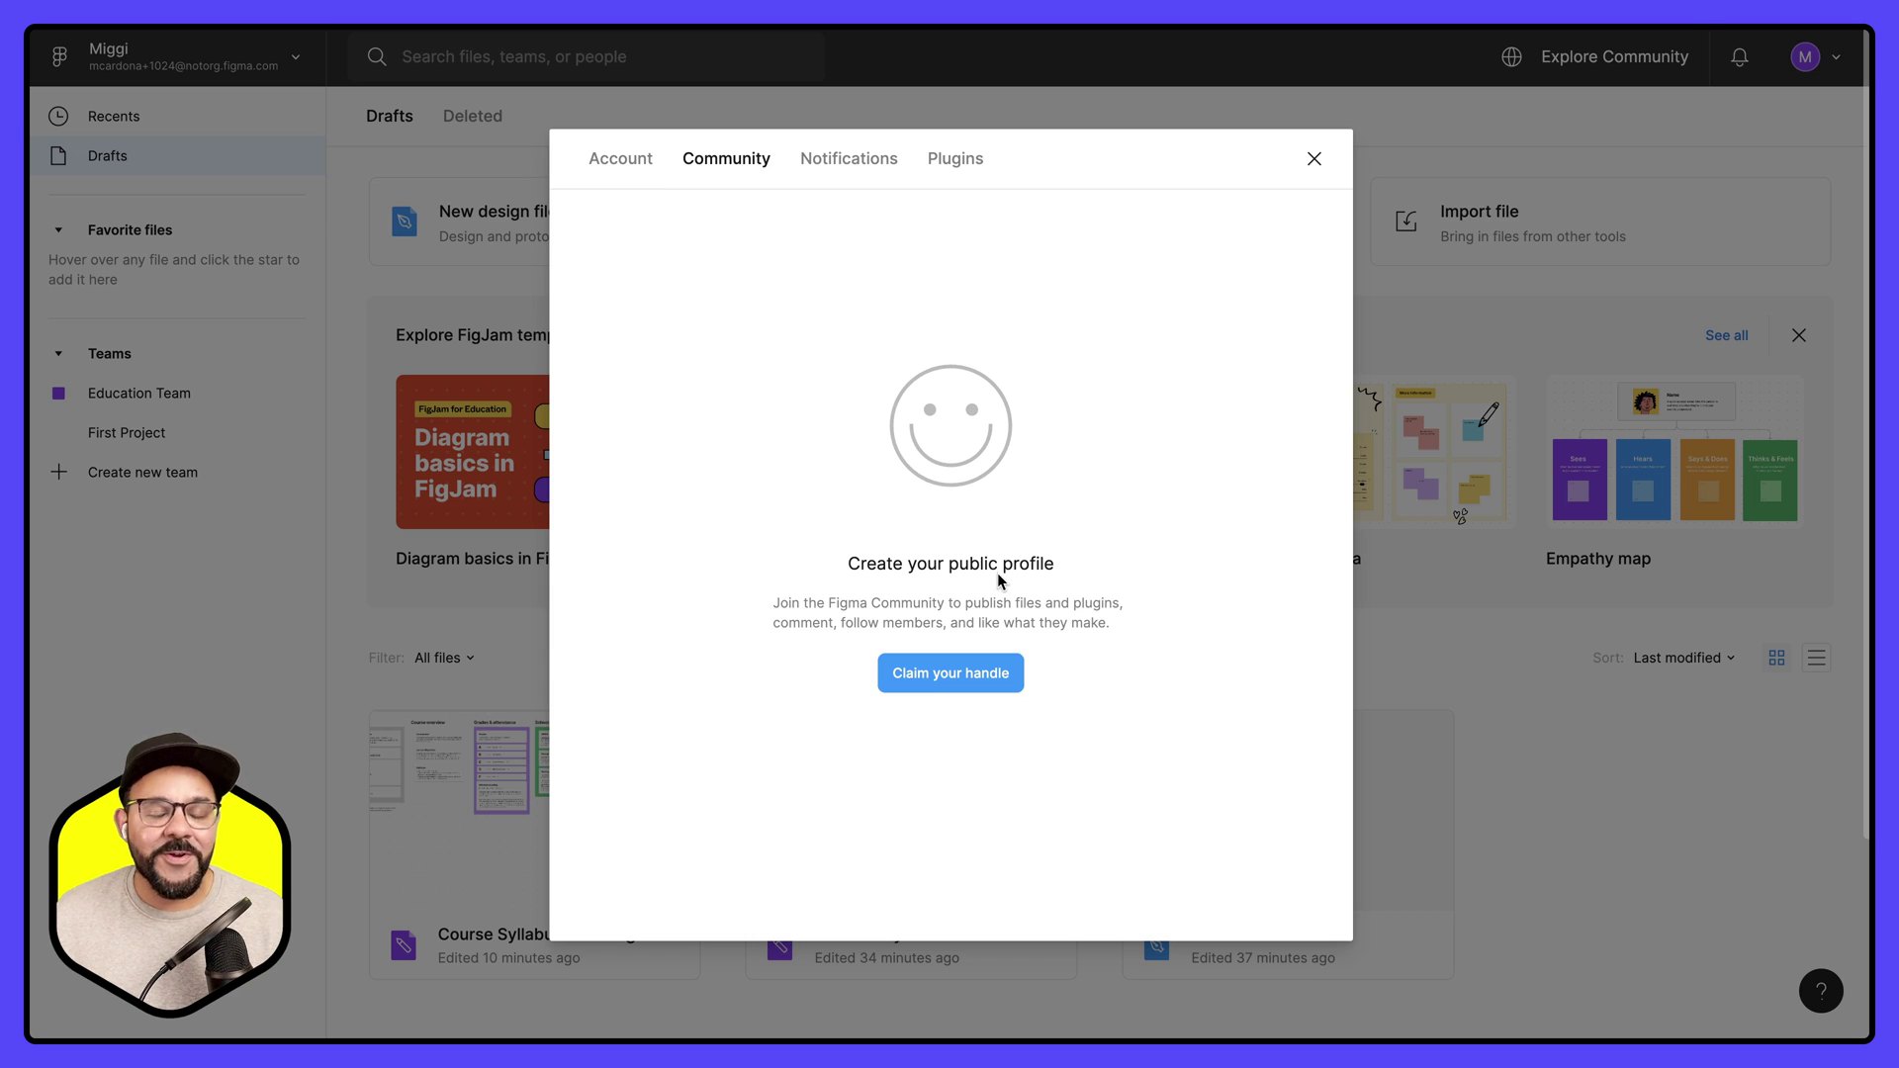
click(958, 677)
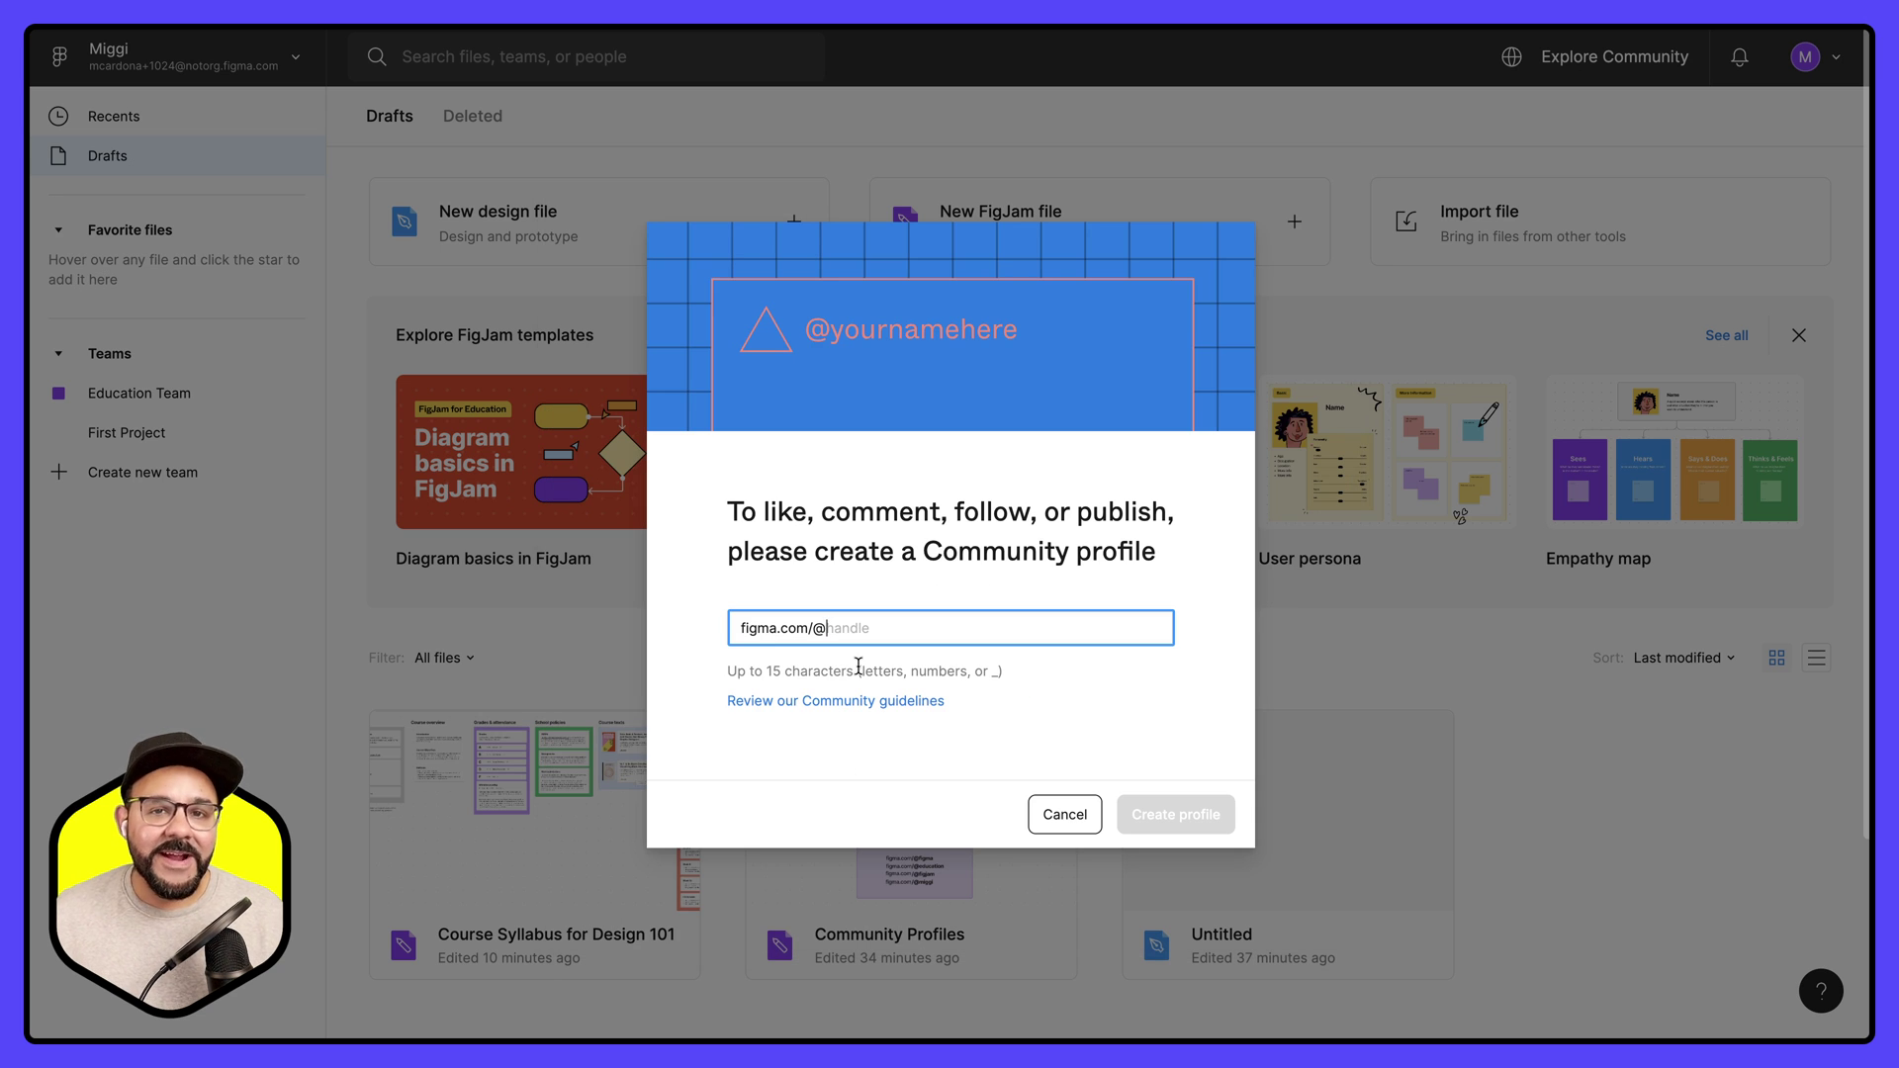
text(miggistid)
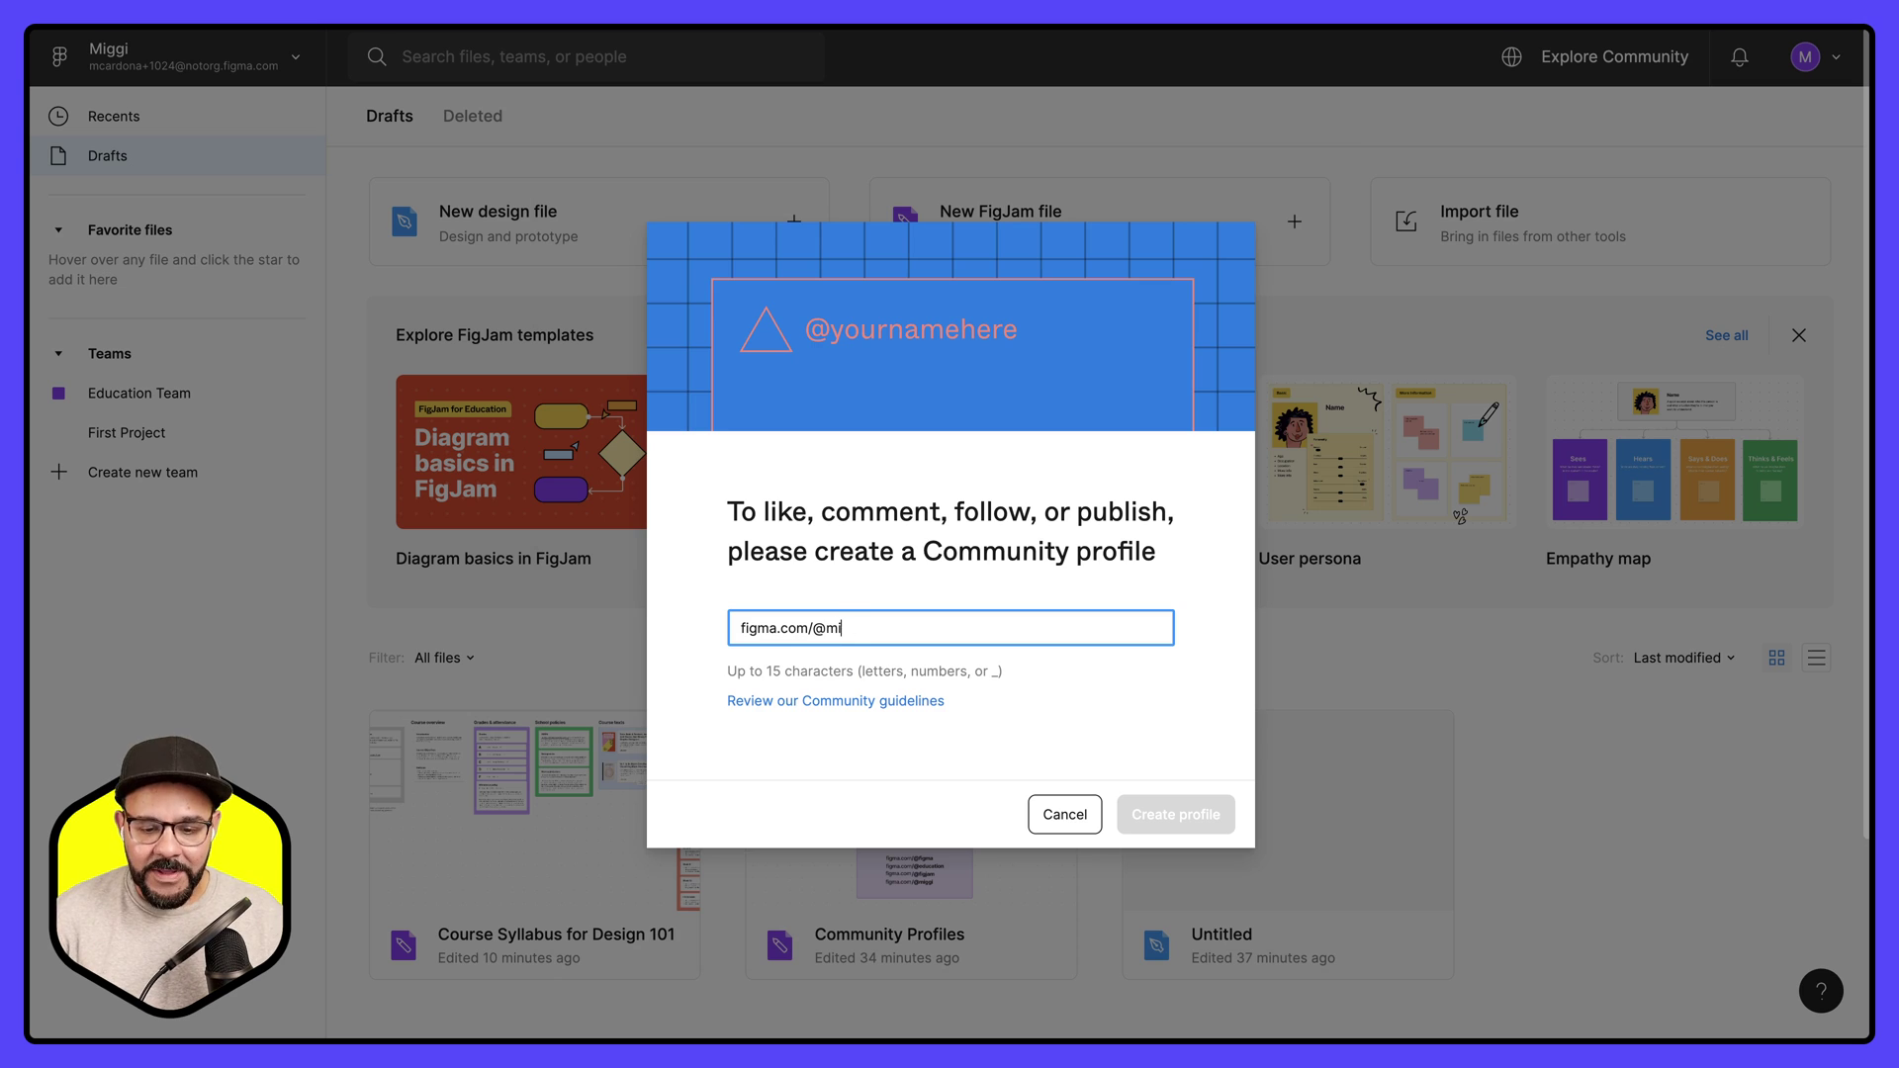
key(BackSpace)
key(BackSpace)
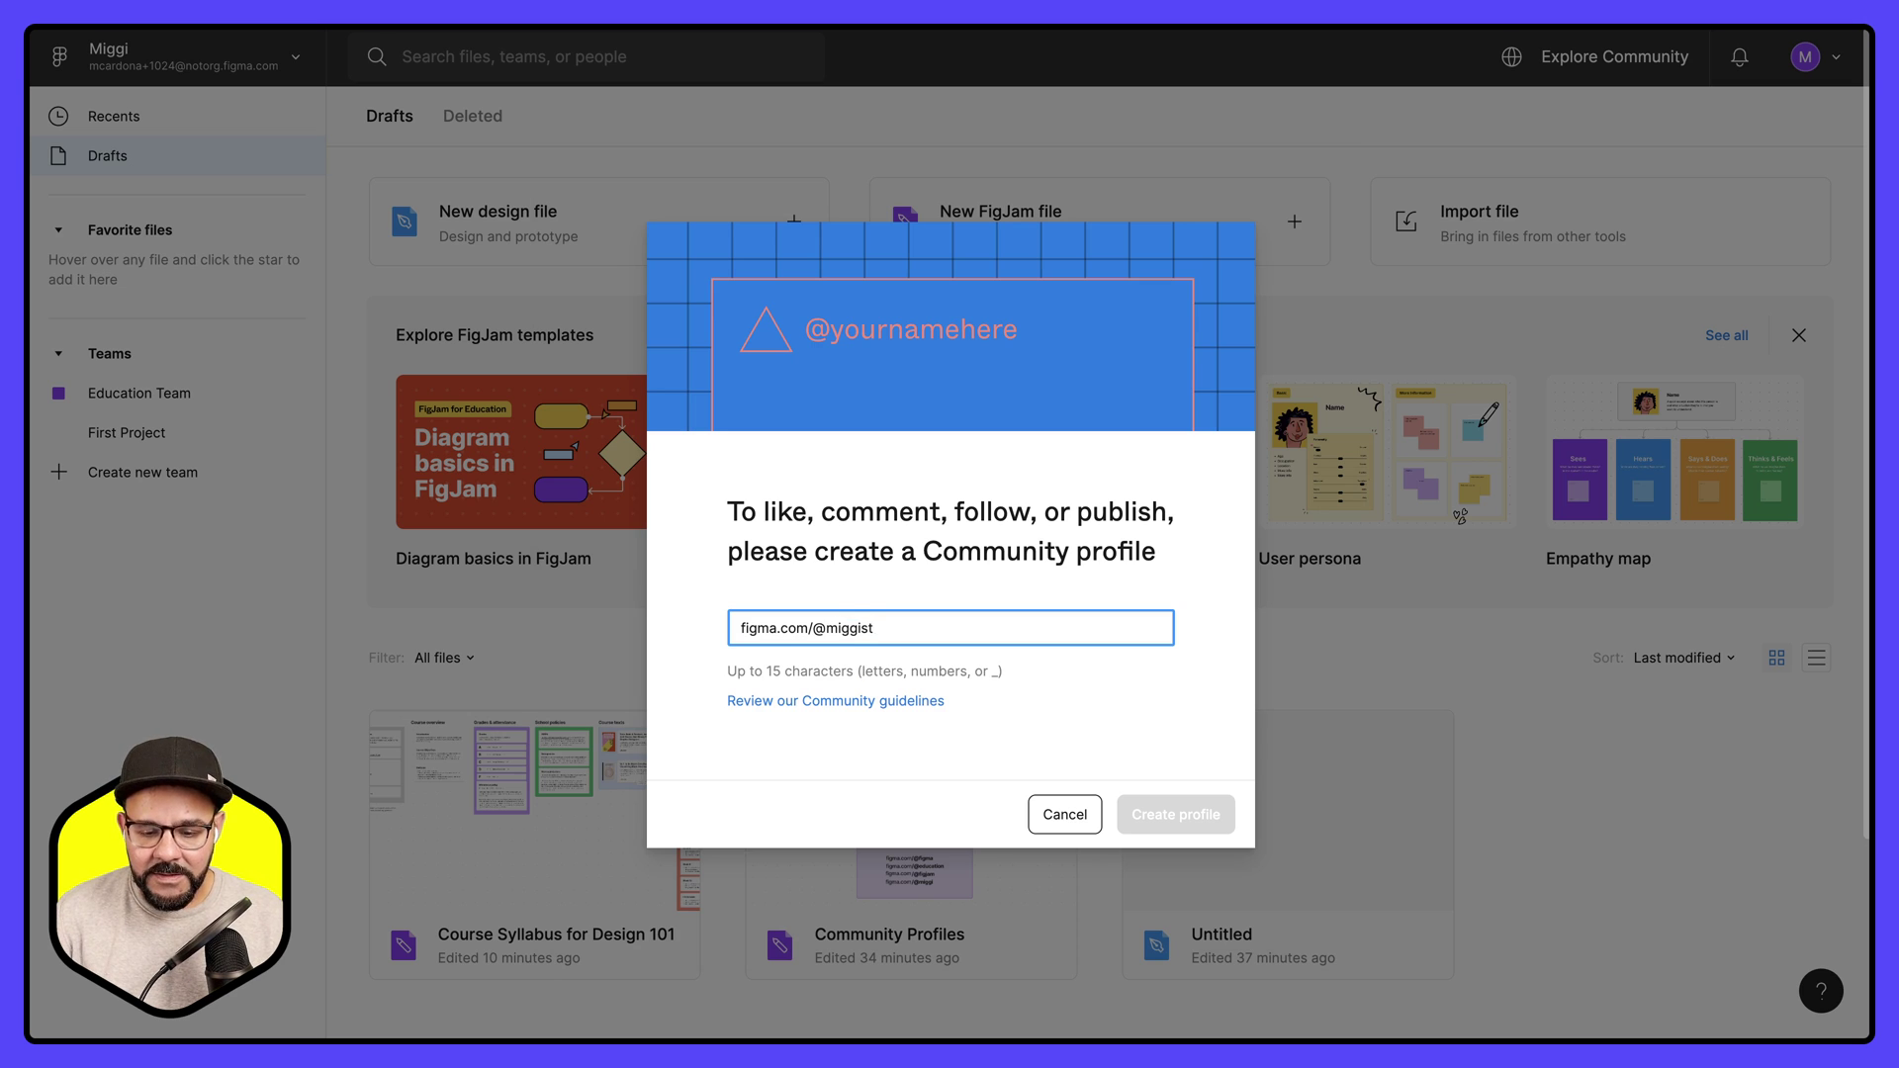
text(udyhall)
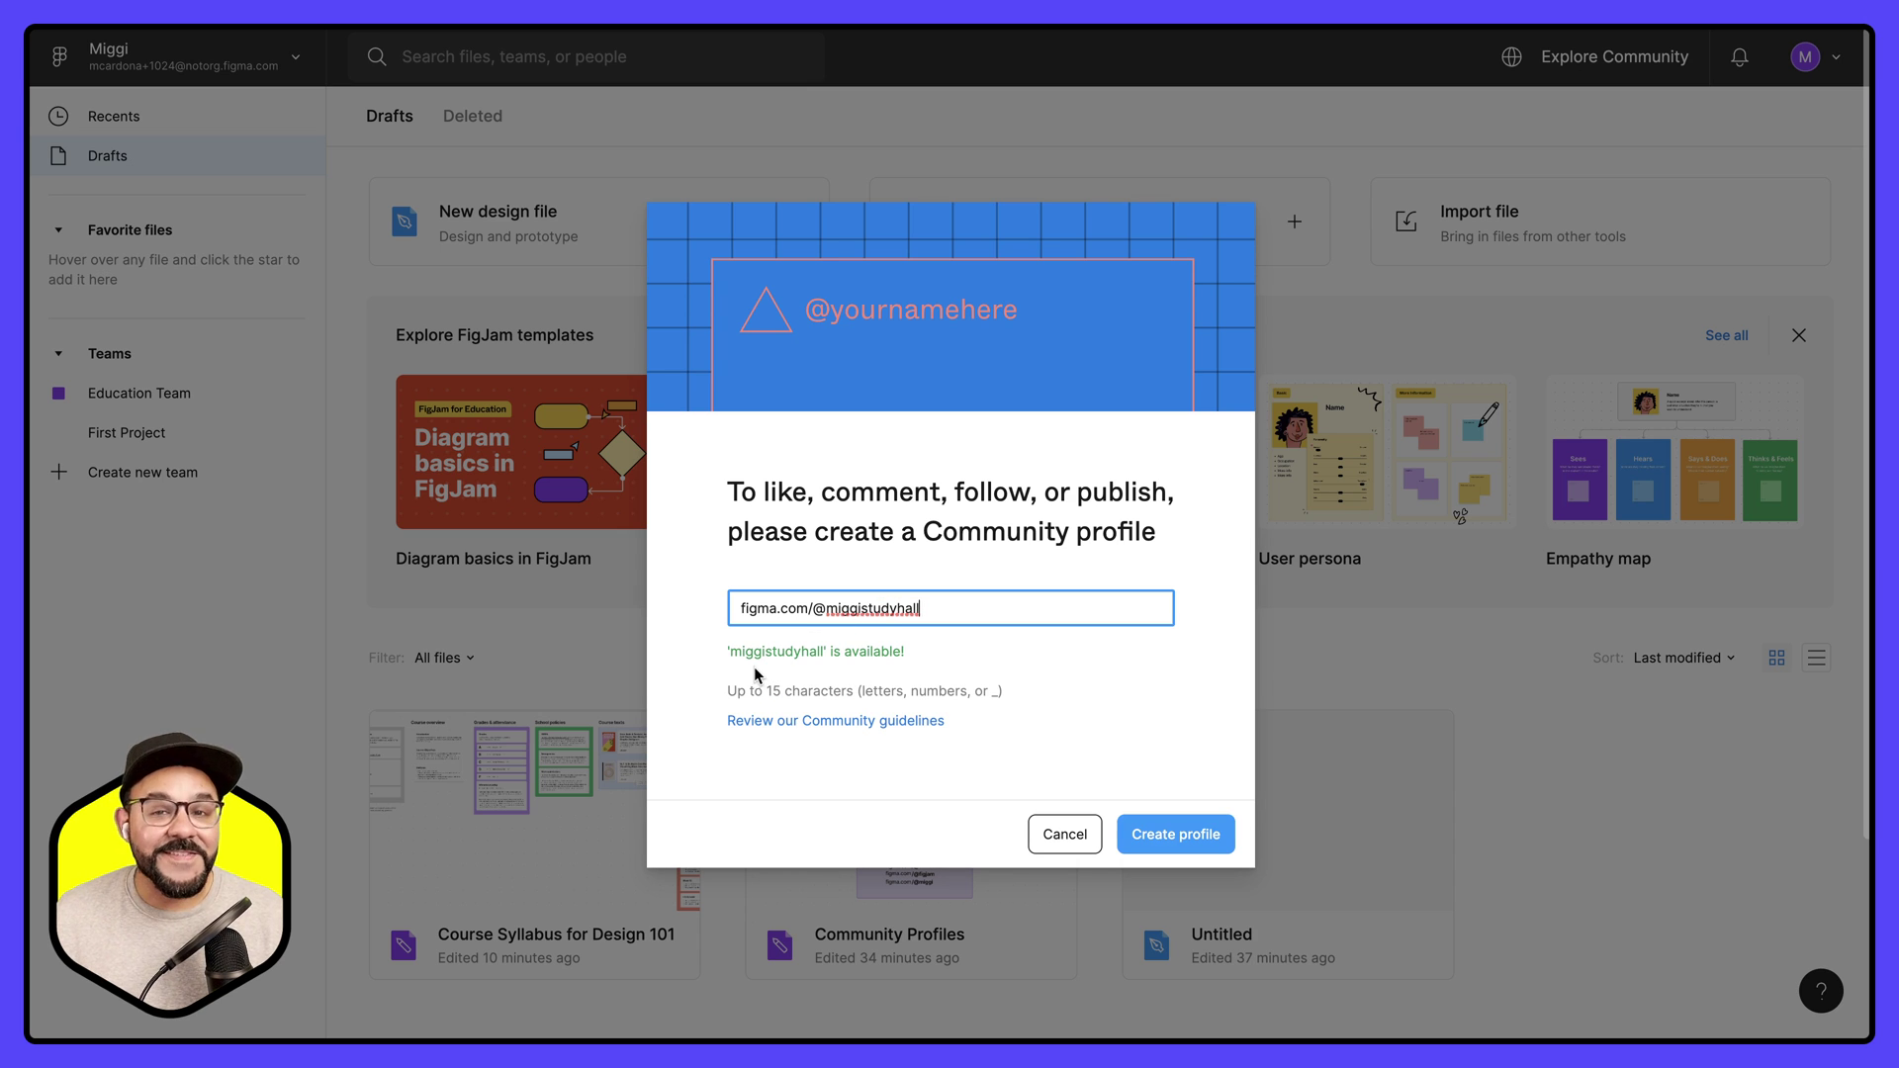
click(1162, 839)
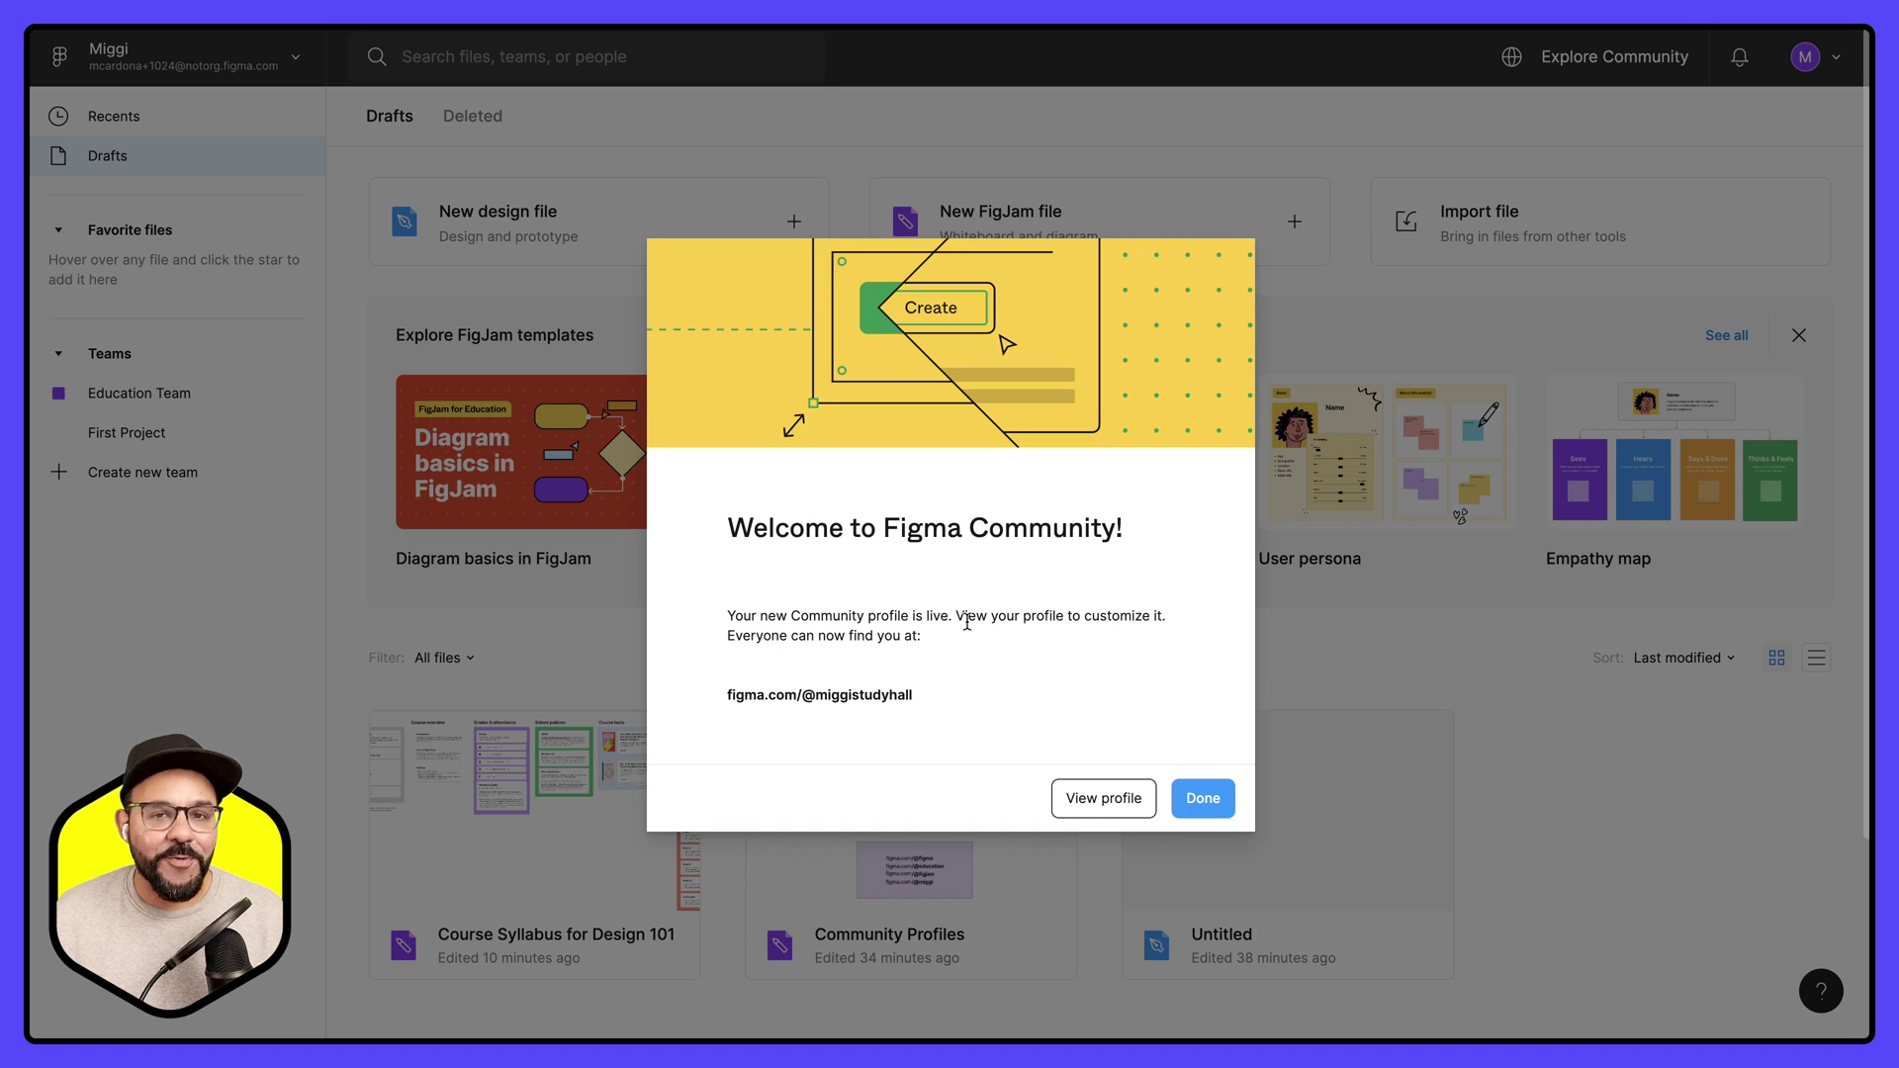
- Open the new profile and add the description 'My class file shares'
click(1082, 797)
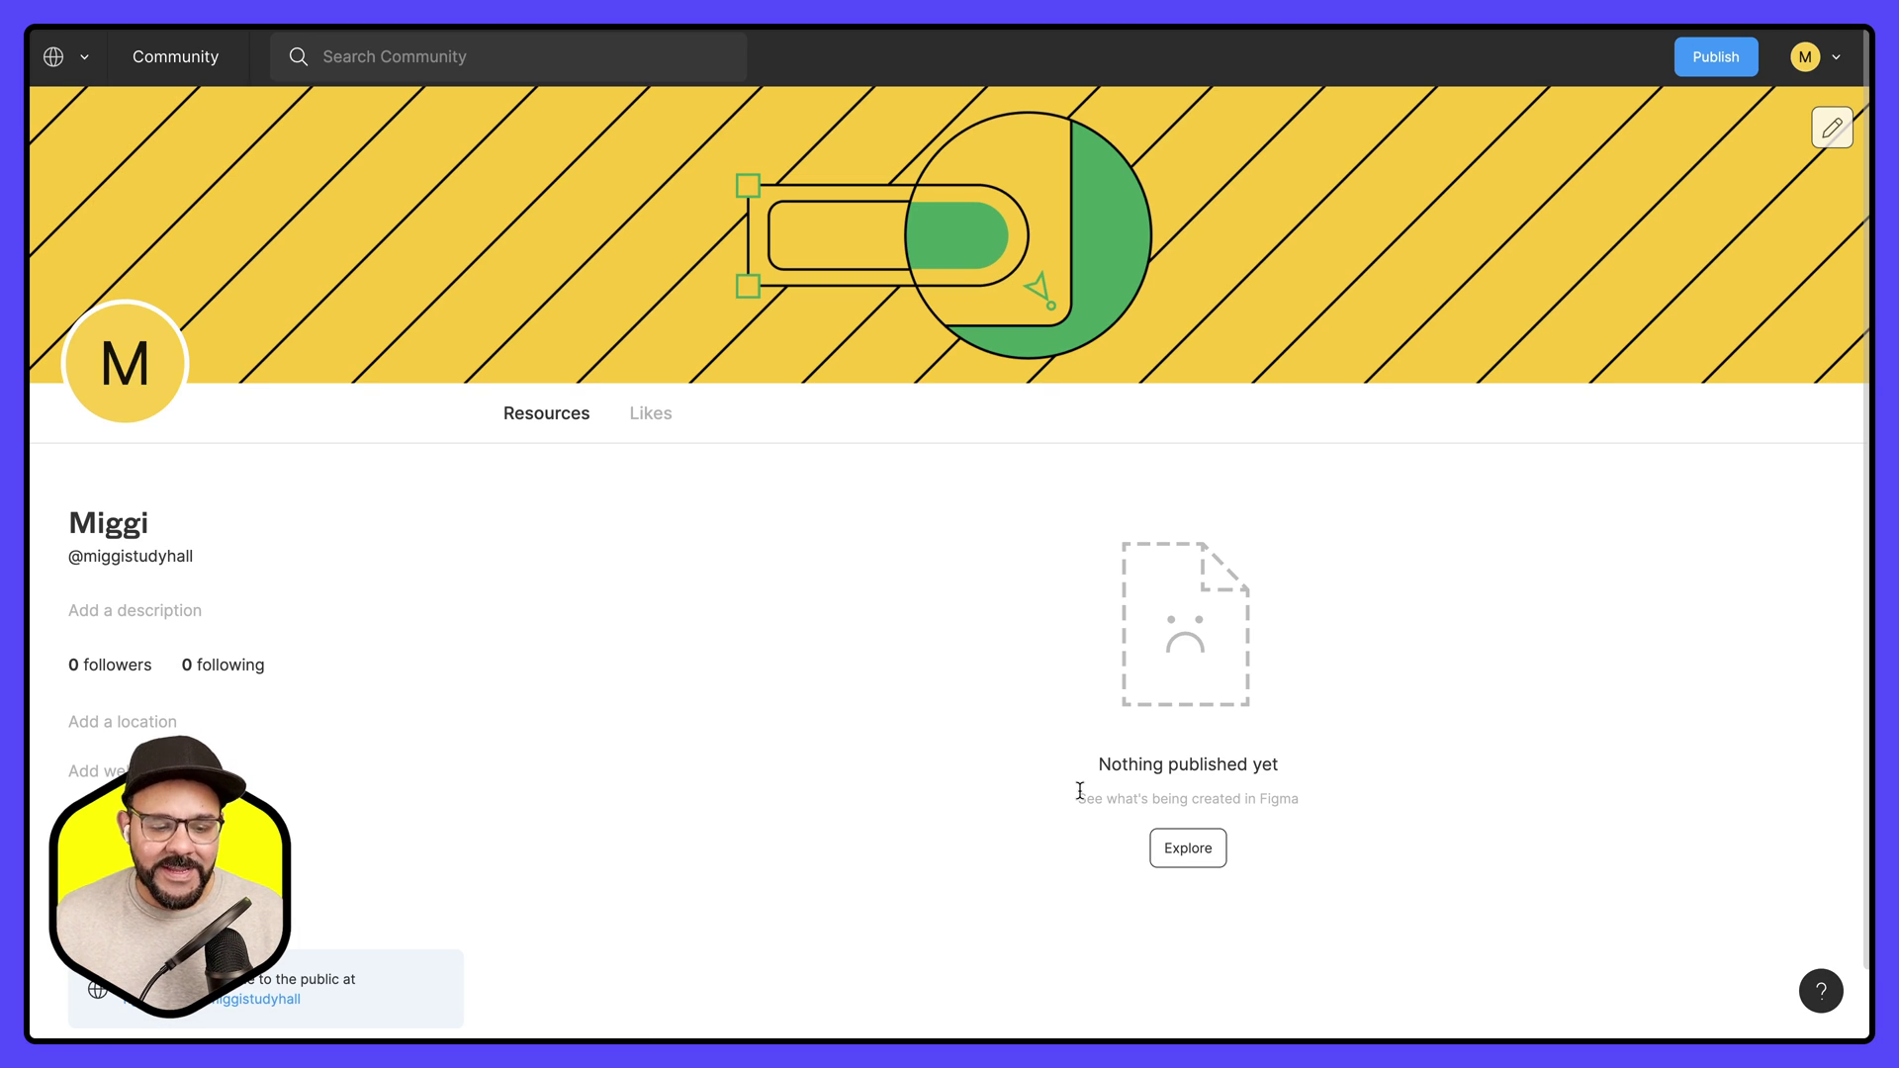
click(221, 601)
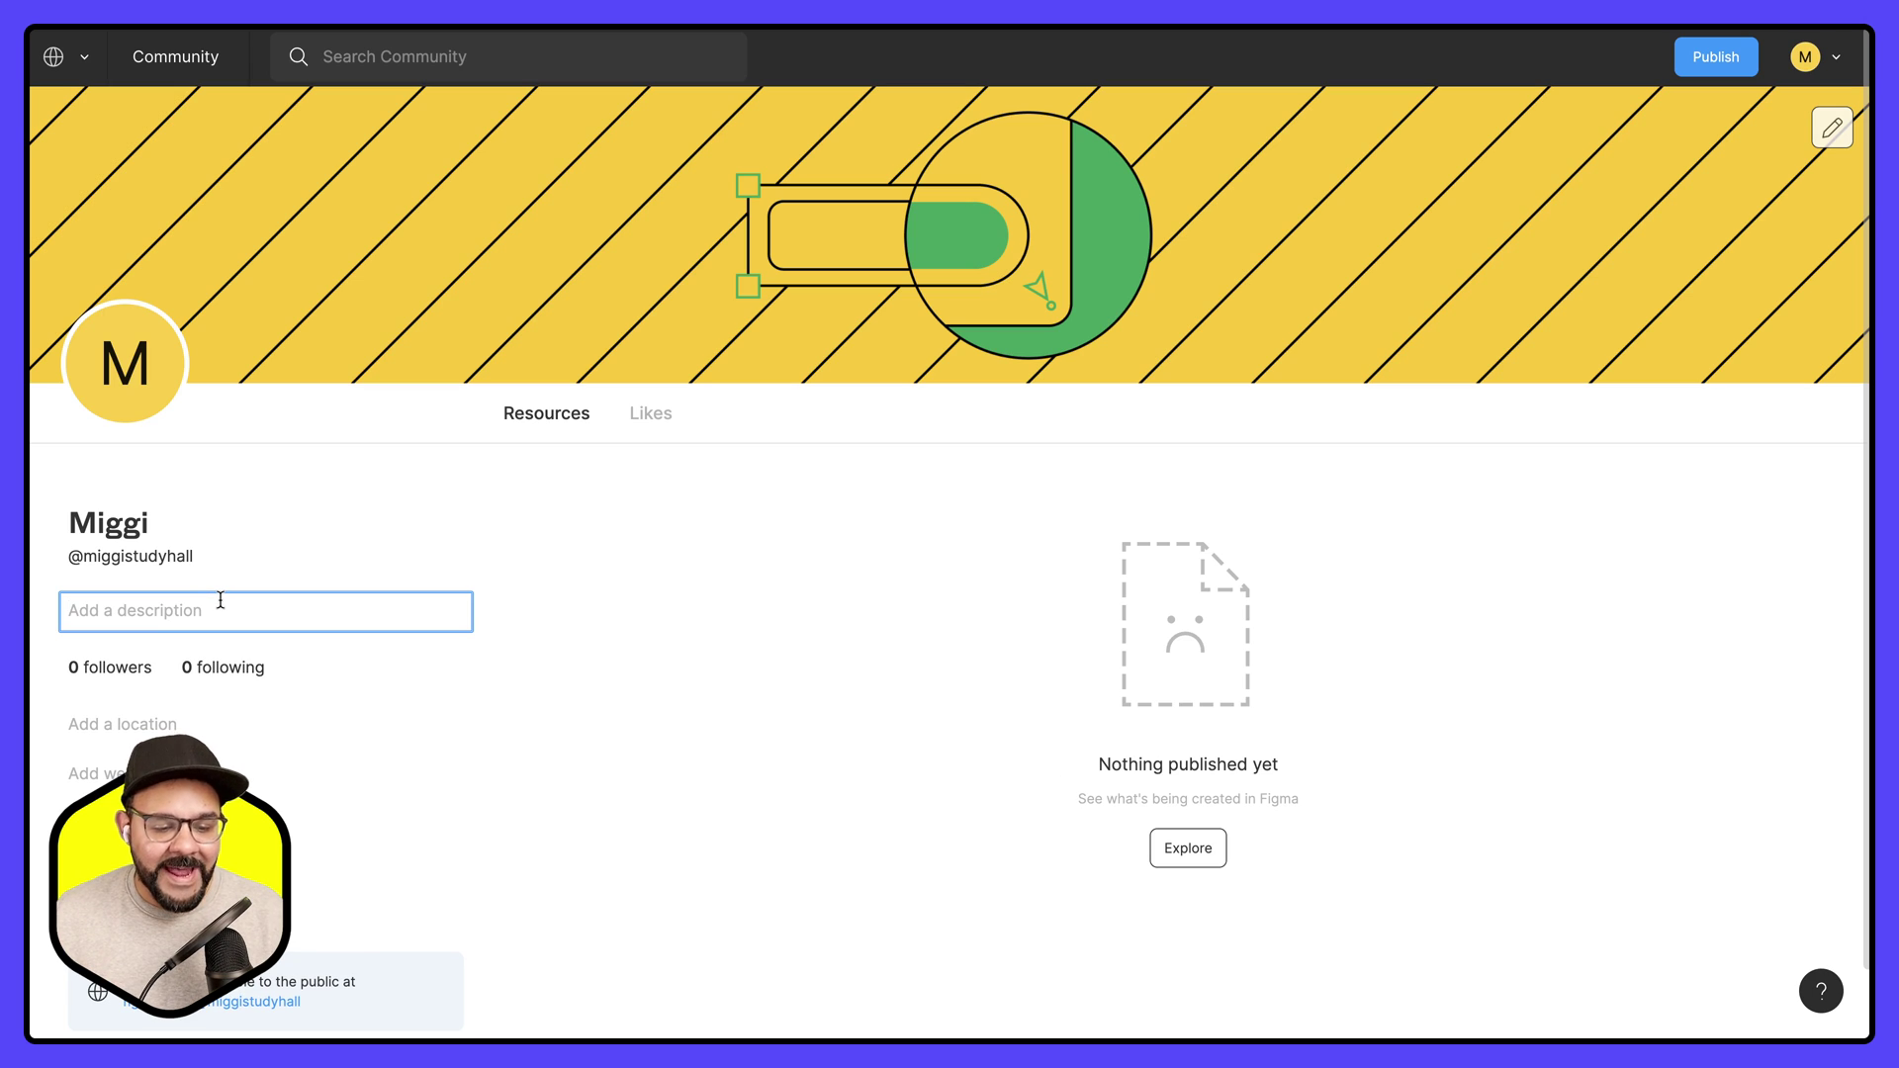
text(My cl)
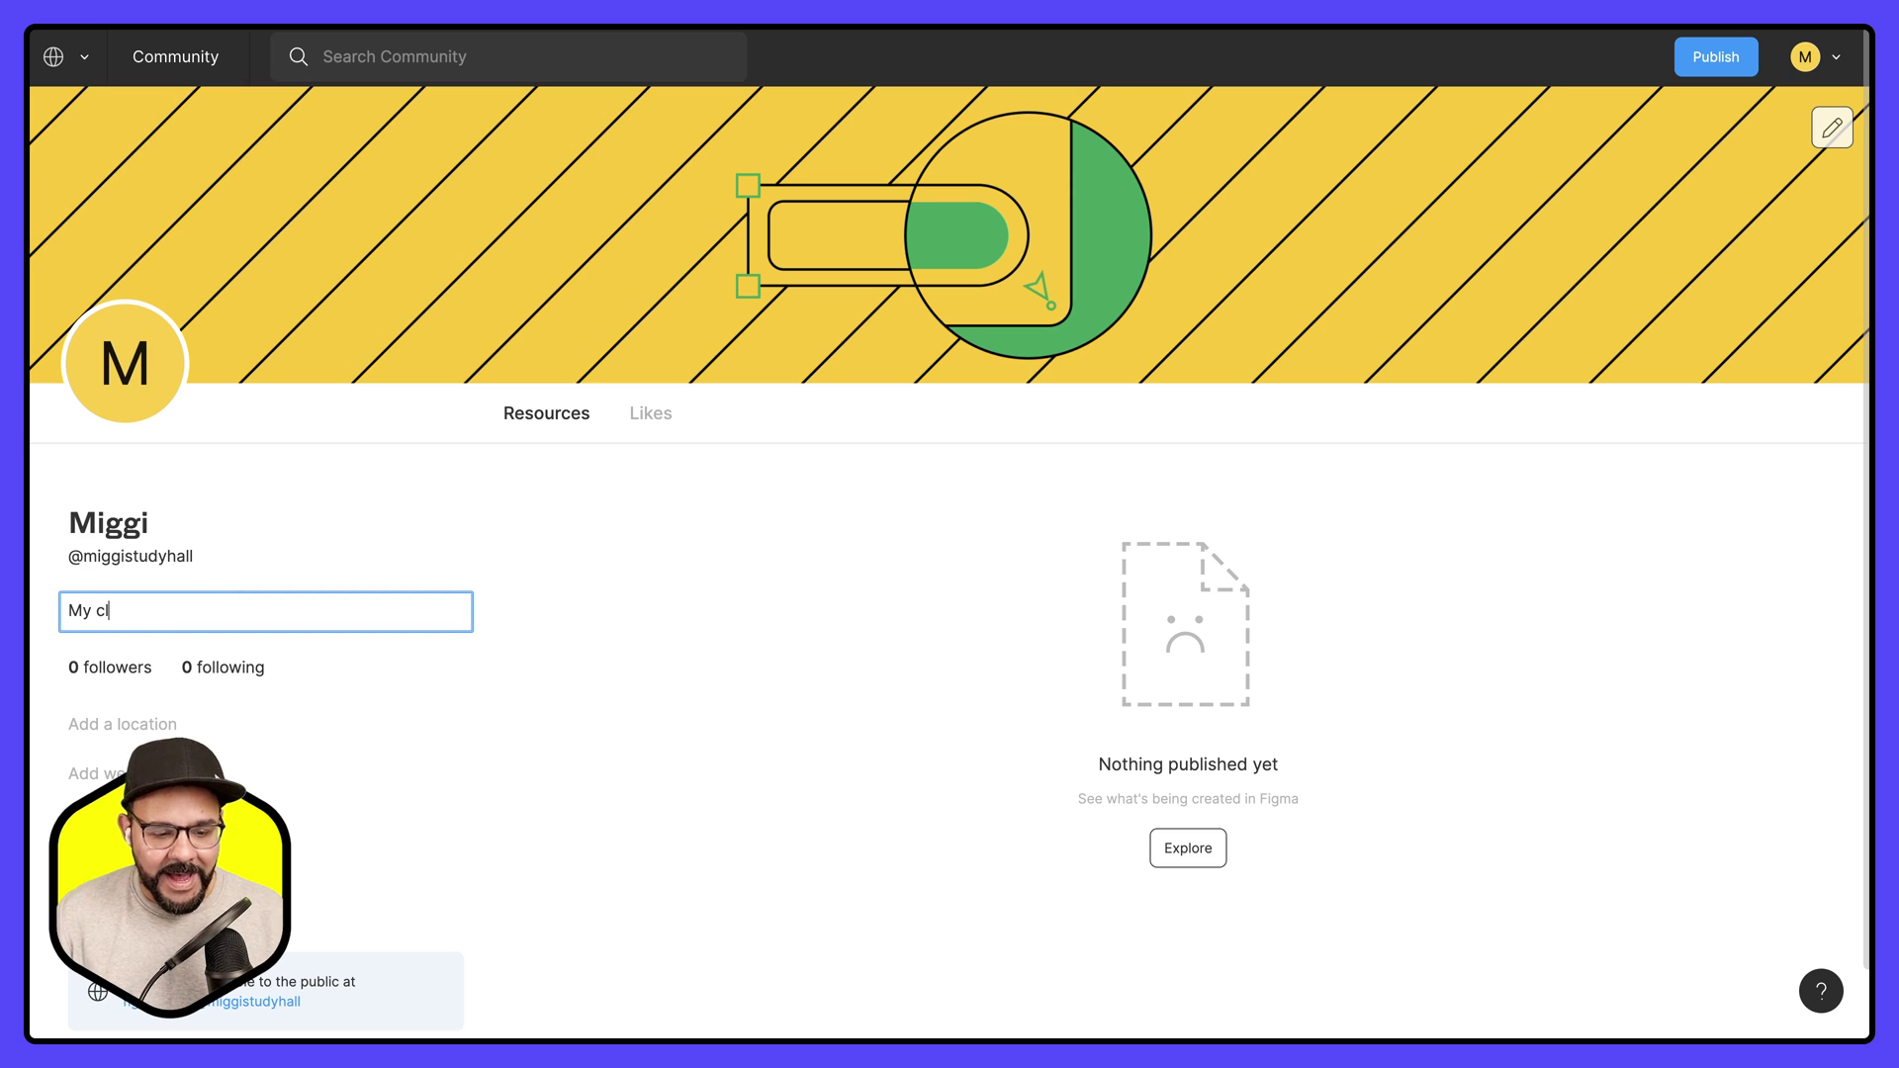
text(ass file shares)
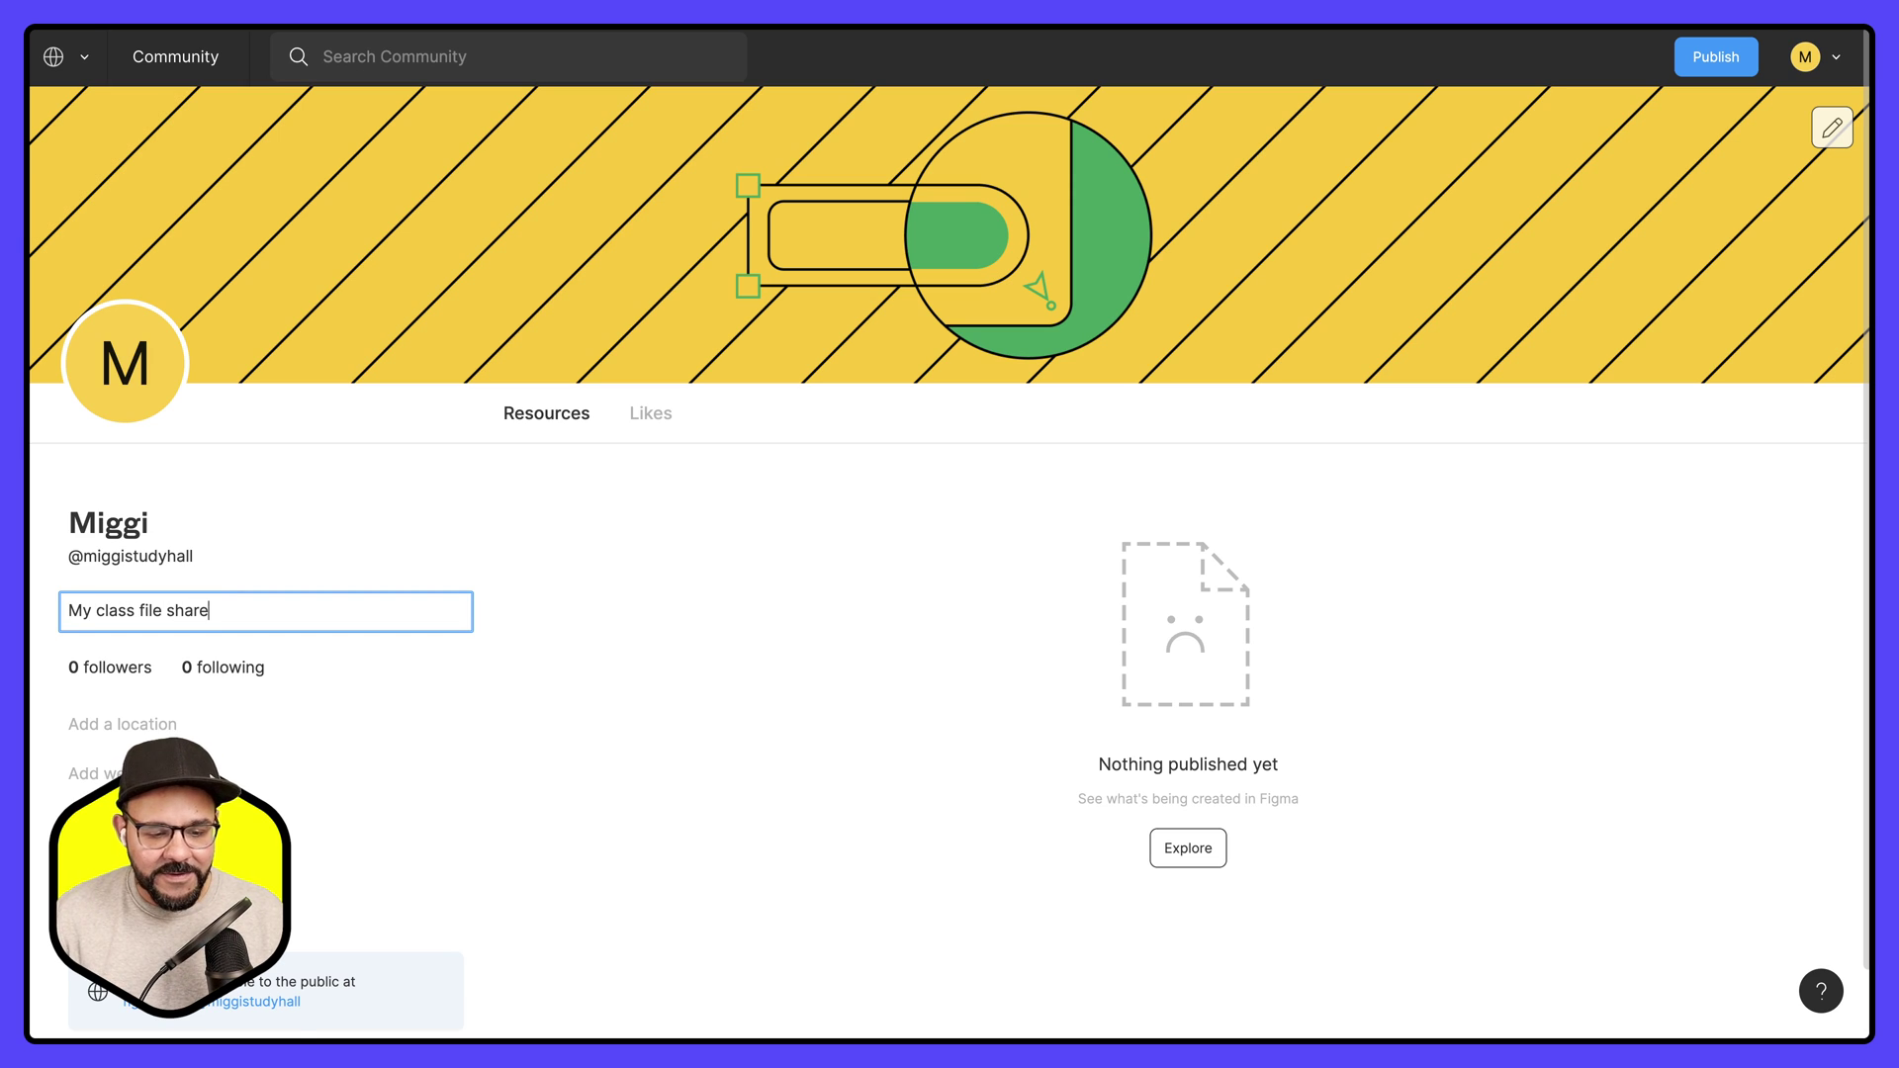
key(Return)
key(BackSpace)
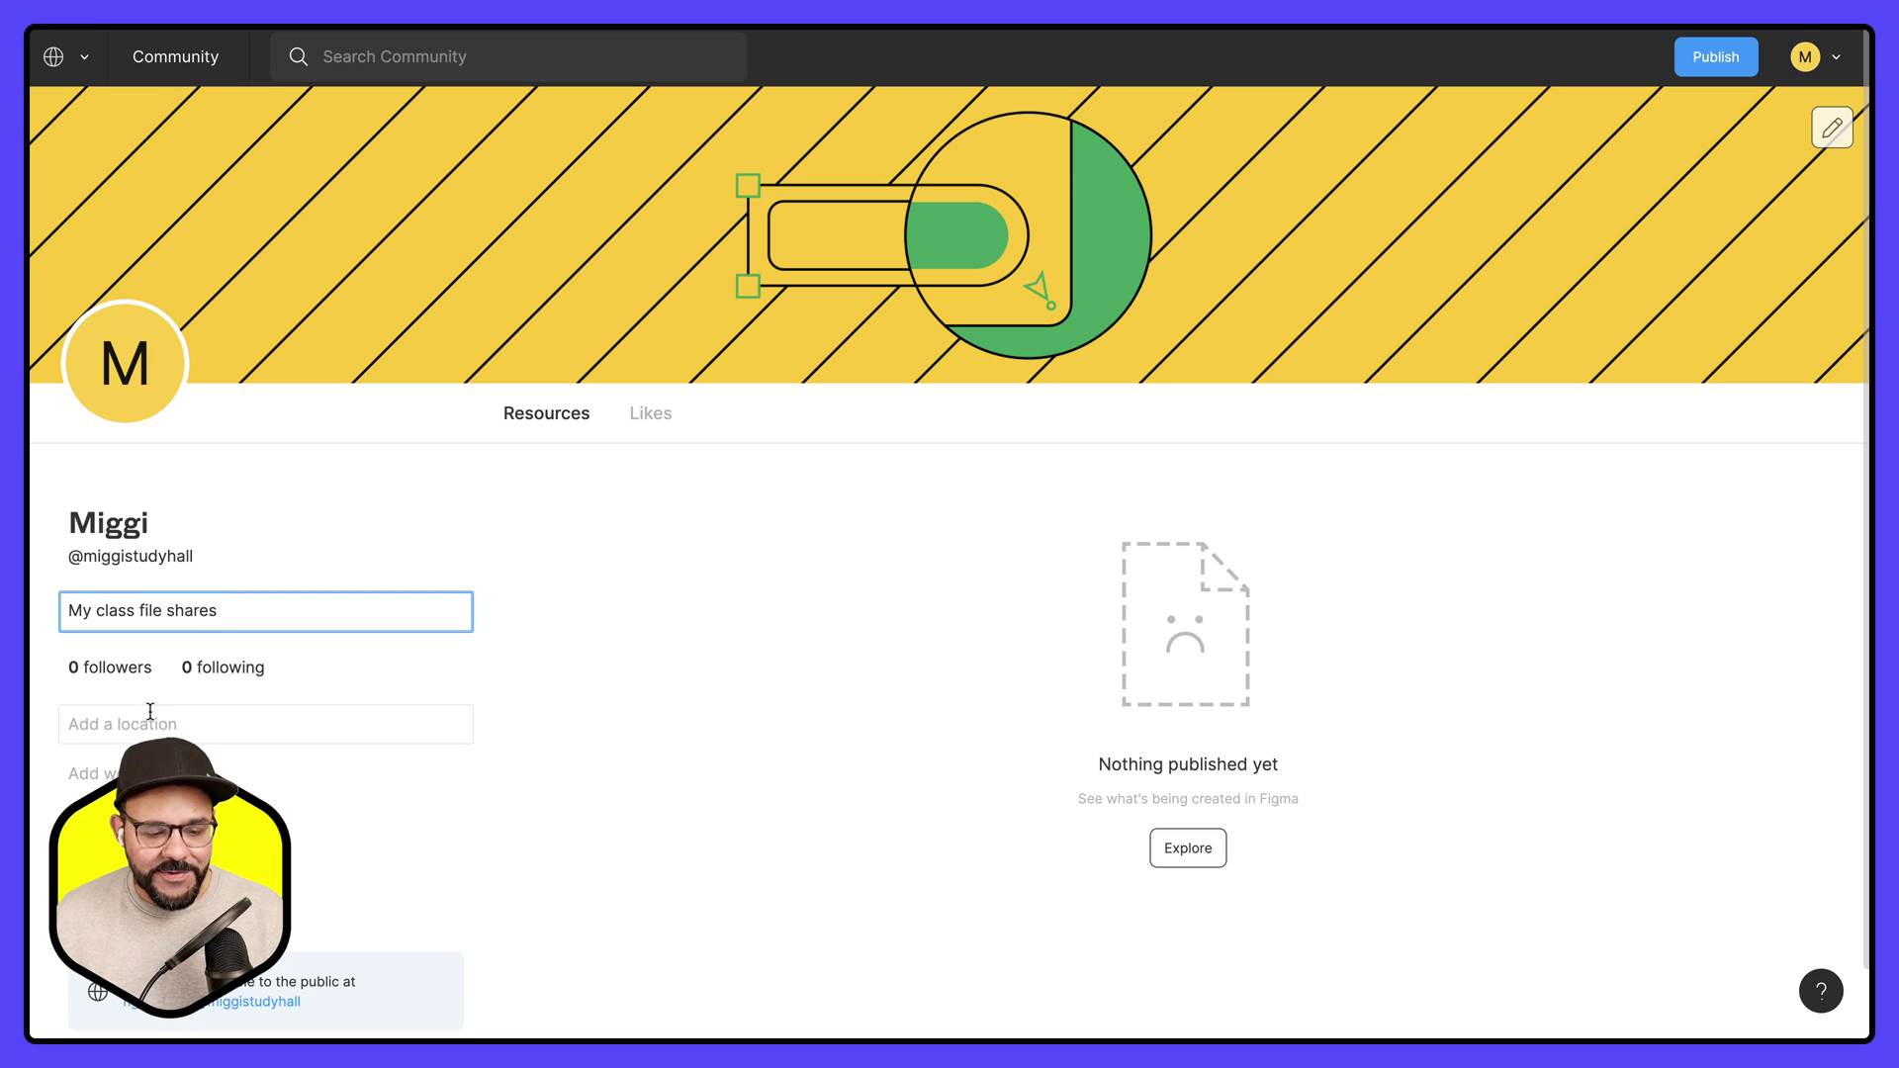
- Add location NY plus the website, Twitter and Instagram handles to the profile
click(148, 722)
text(NY)
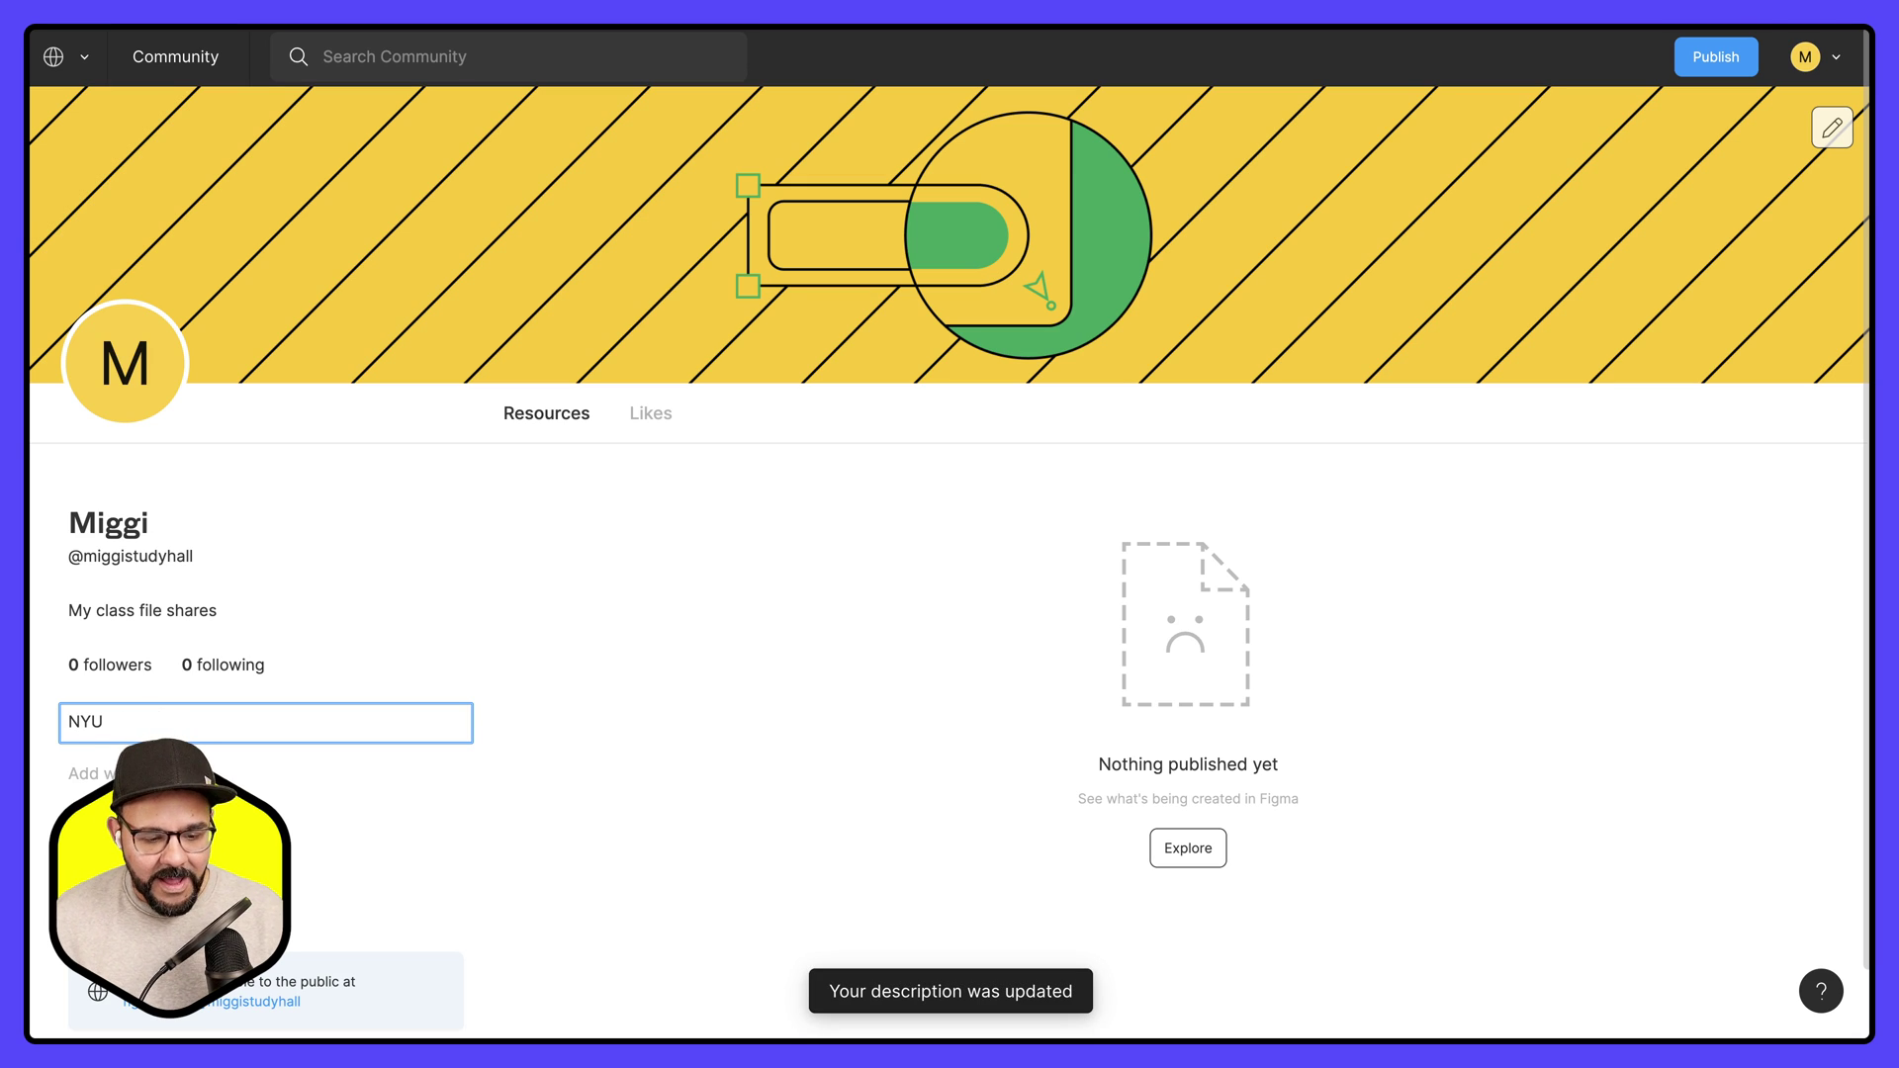
click(146, 772)
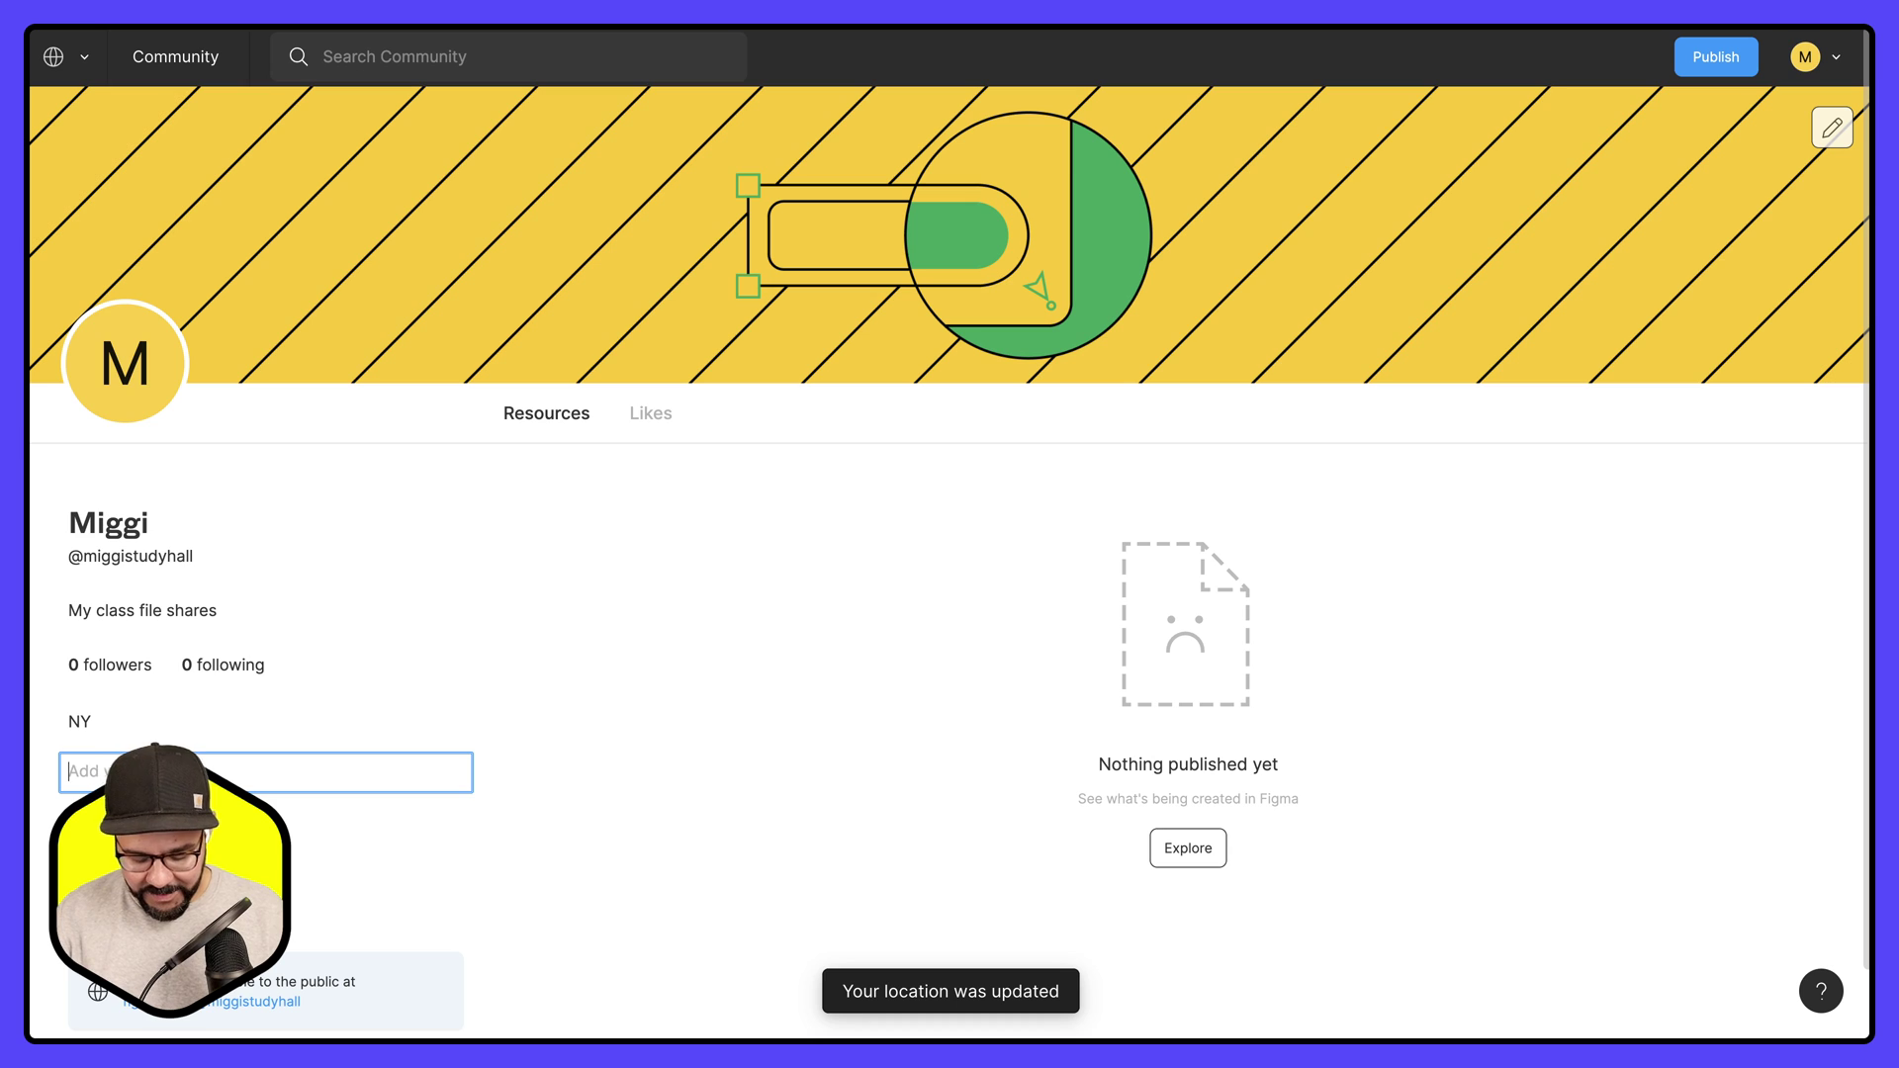
click(149, 822)
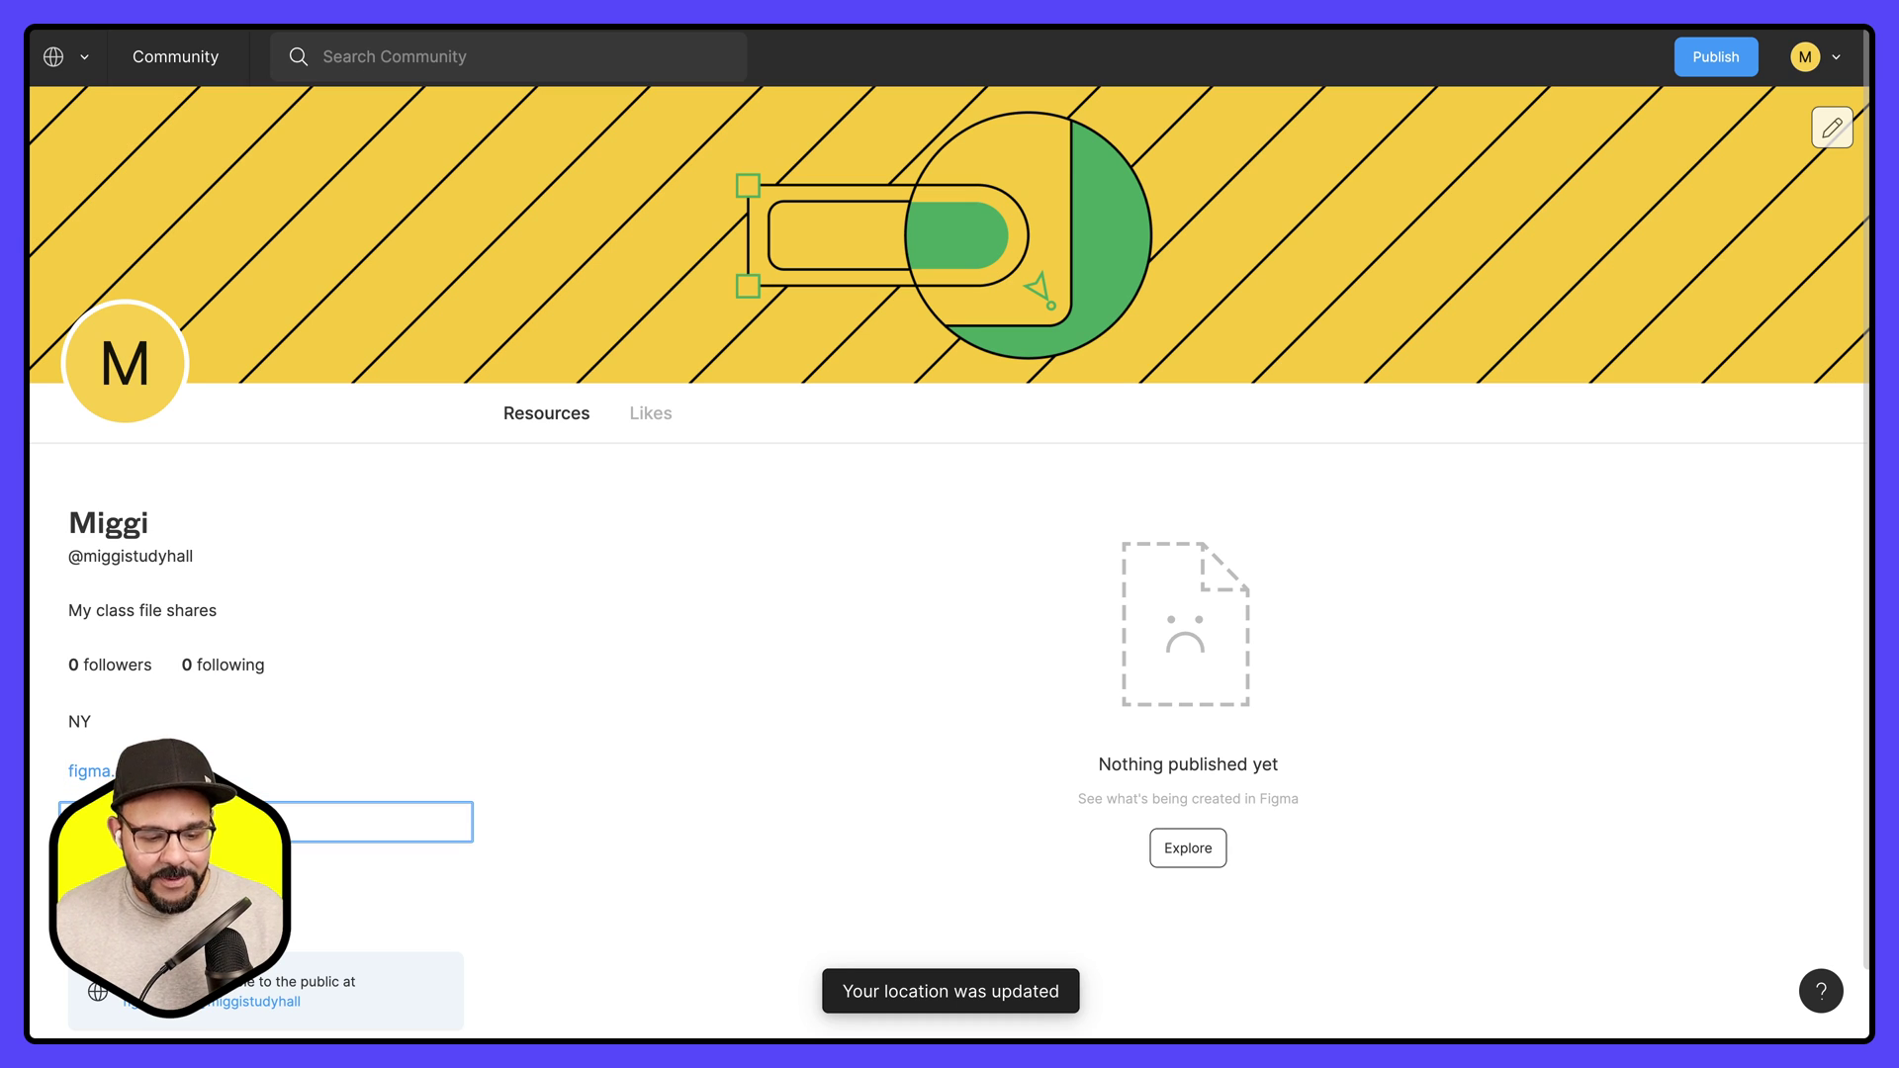
click(149, 871)
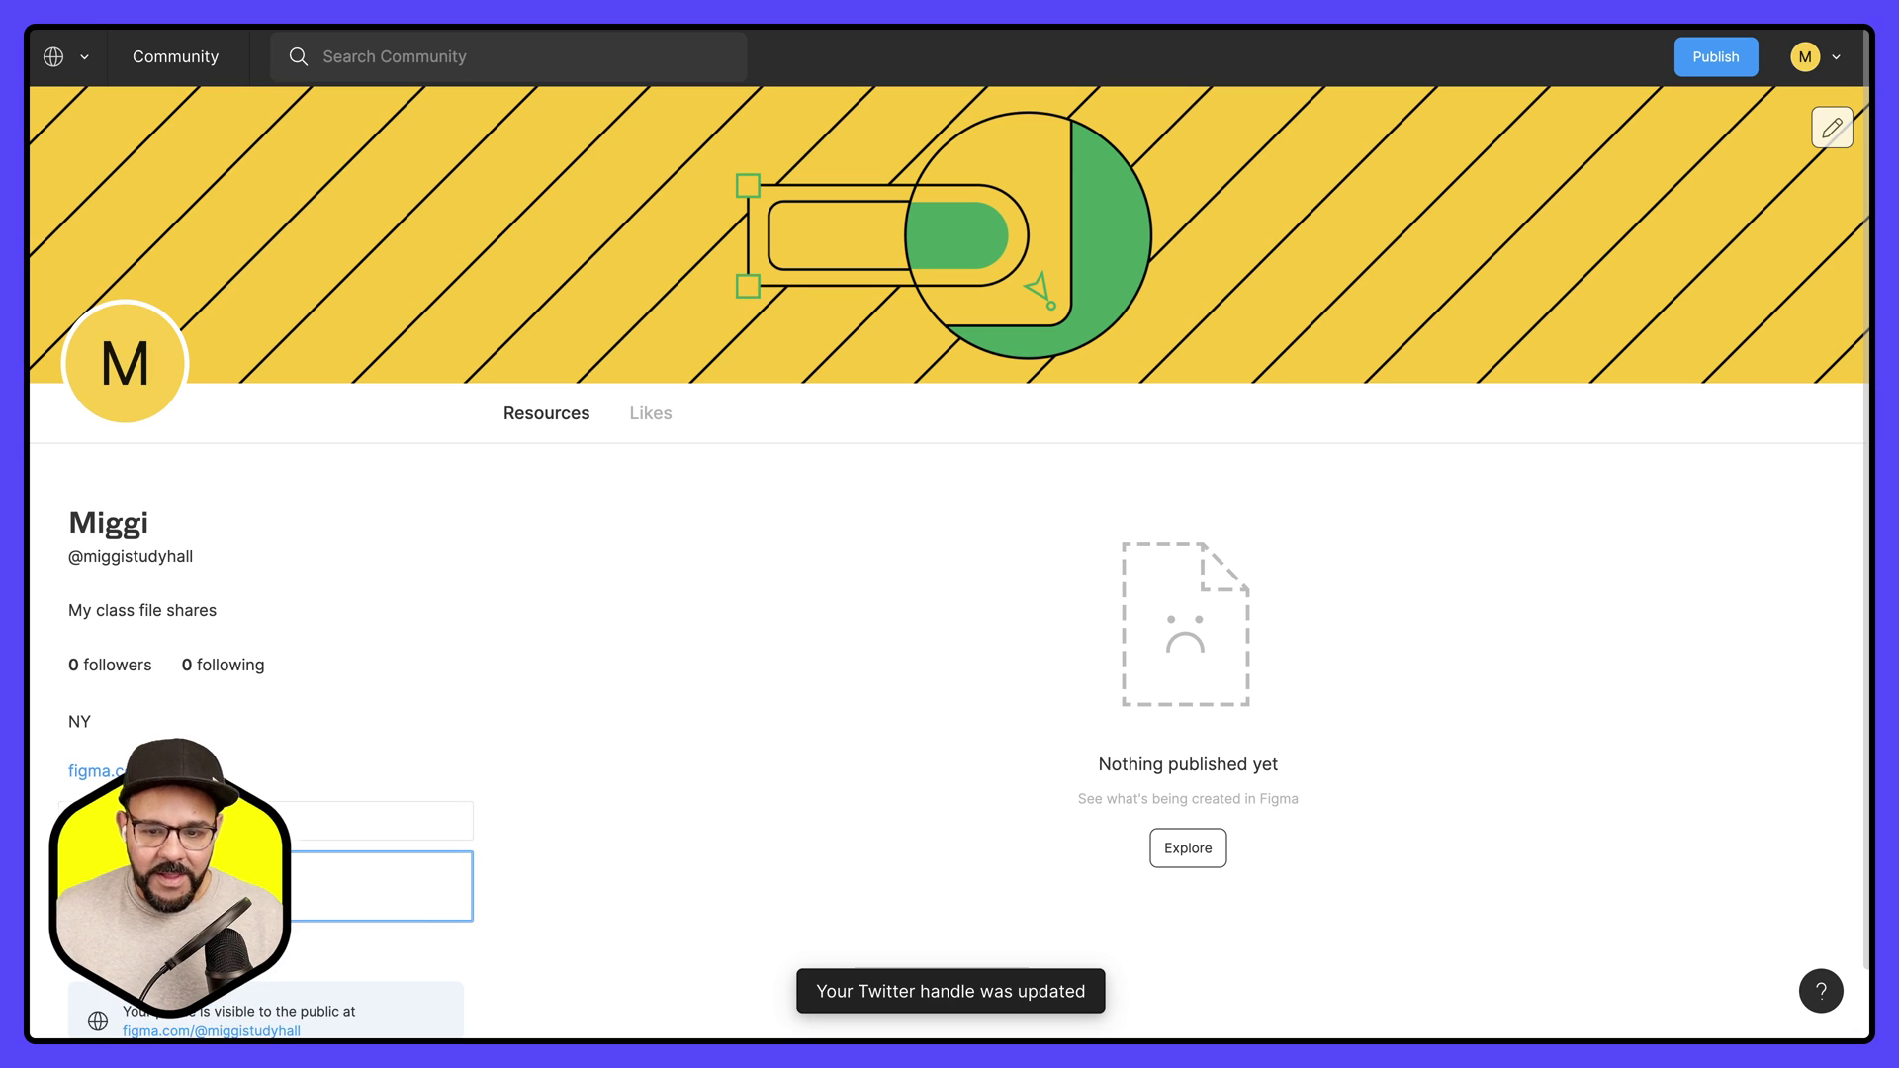
click(665, 653)
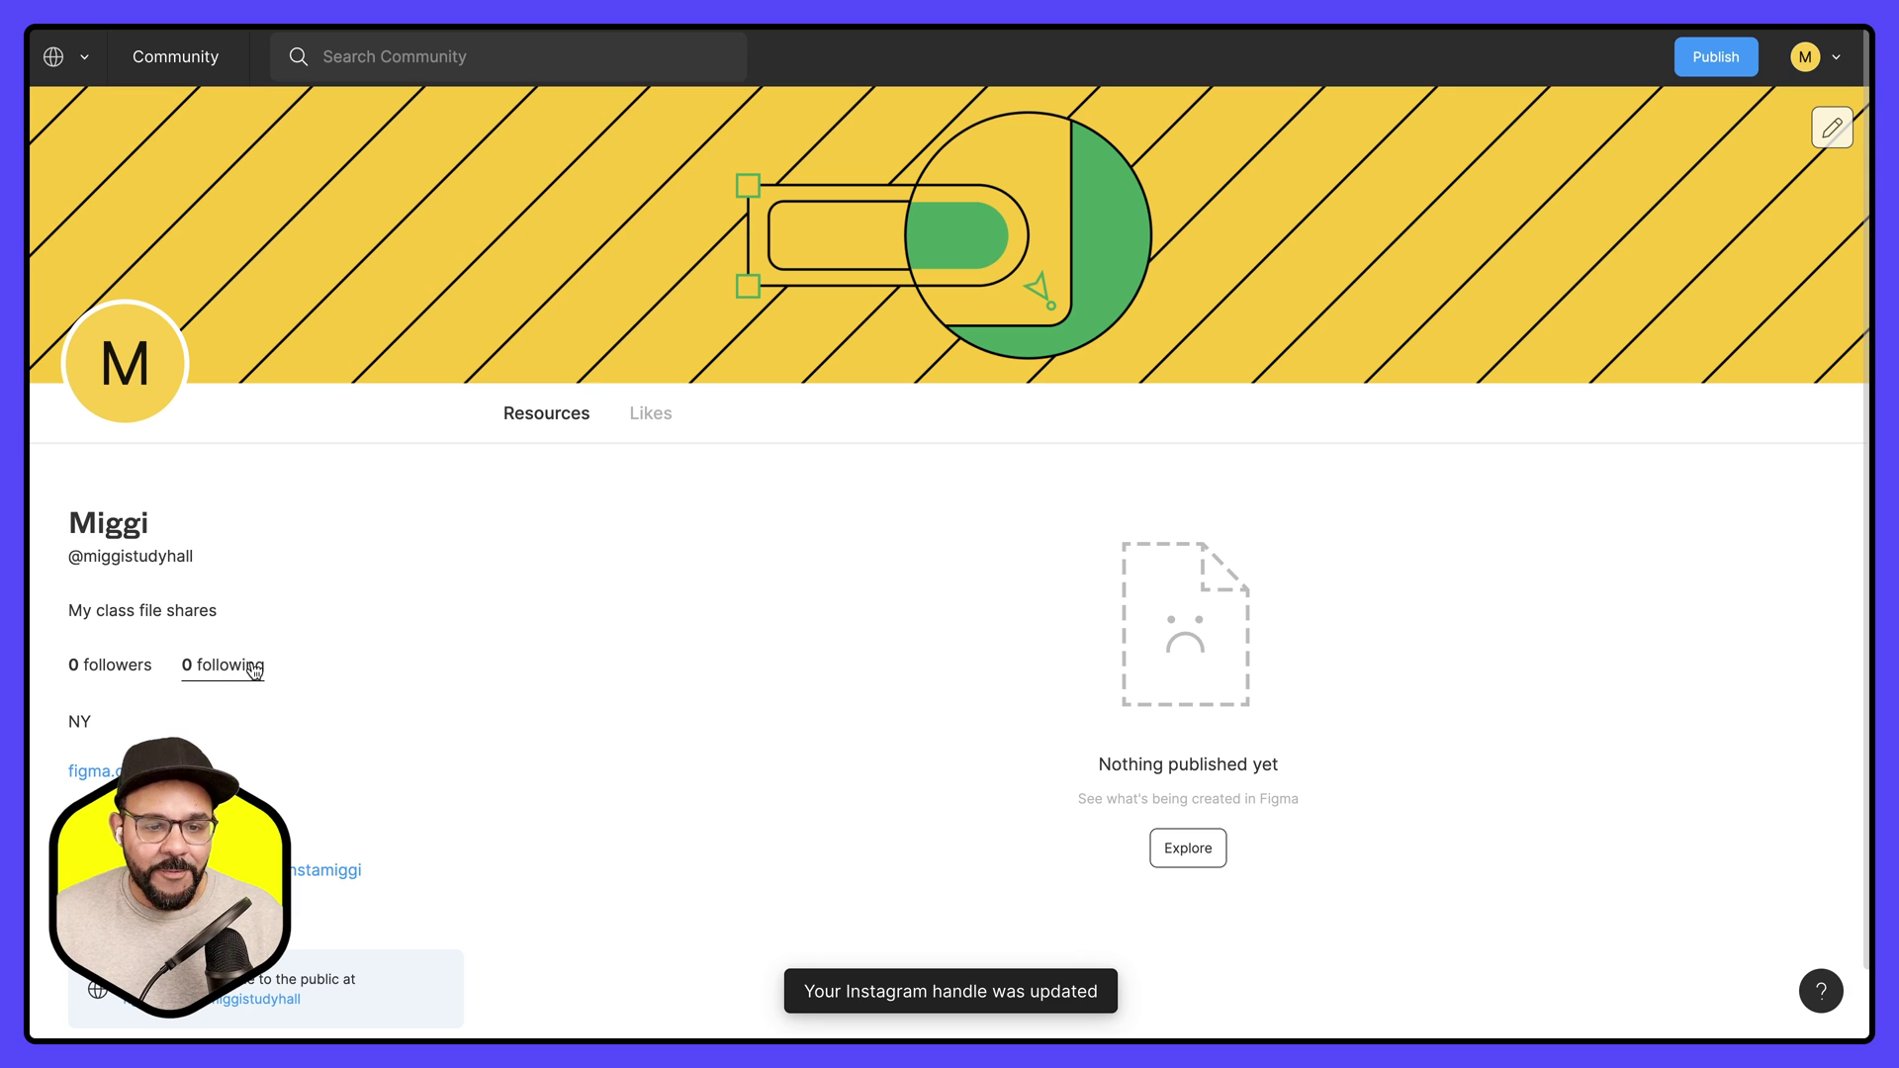
click(351, 30)
key(Escape)
key(Return)
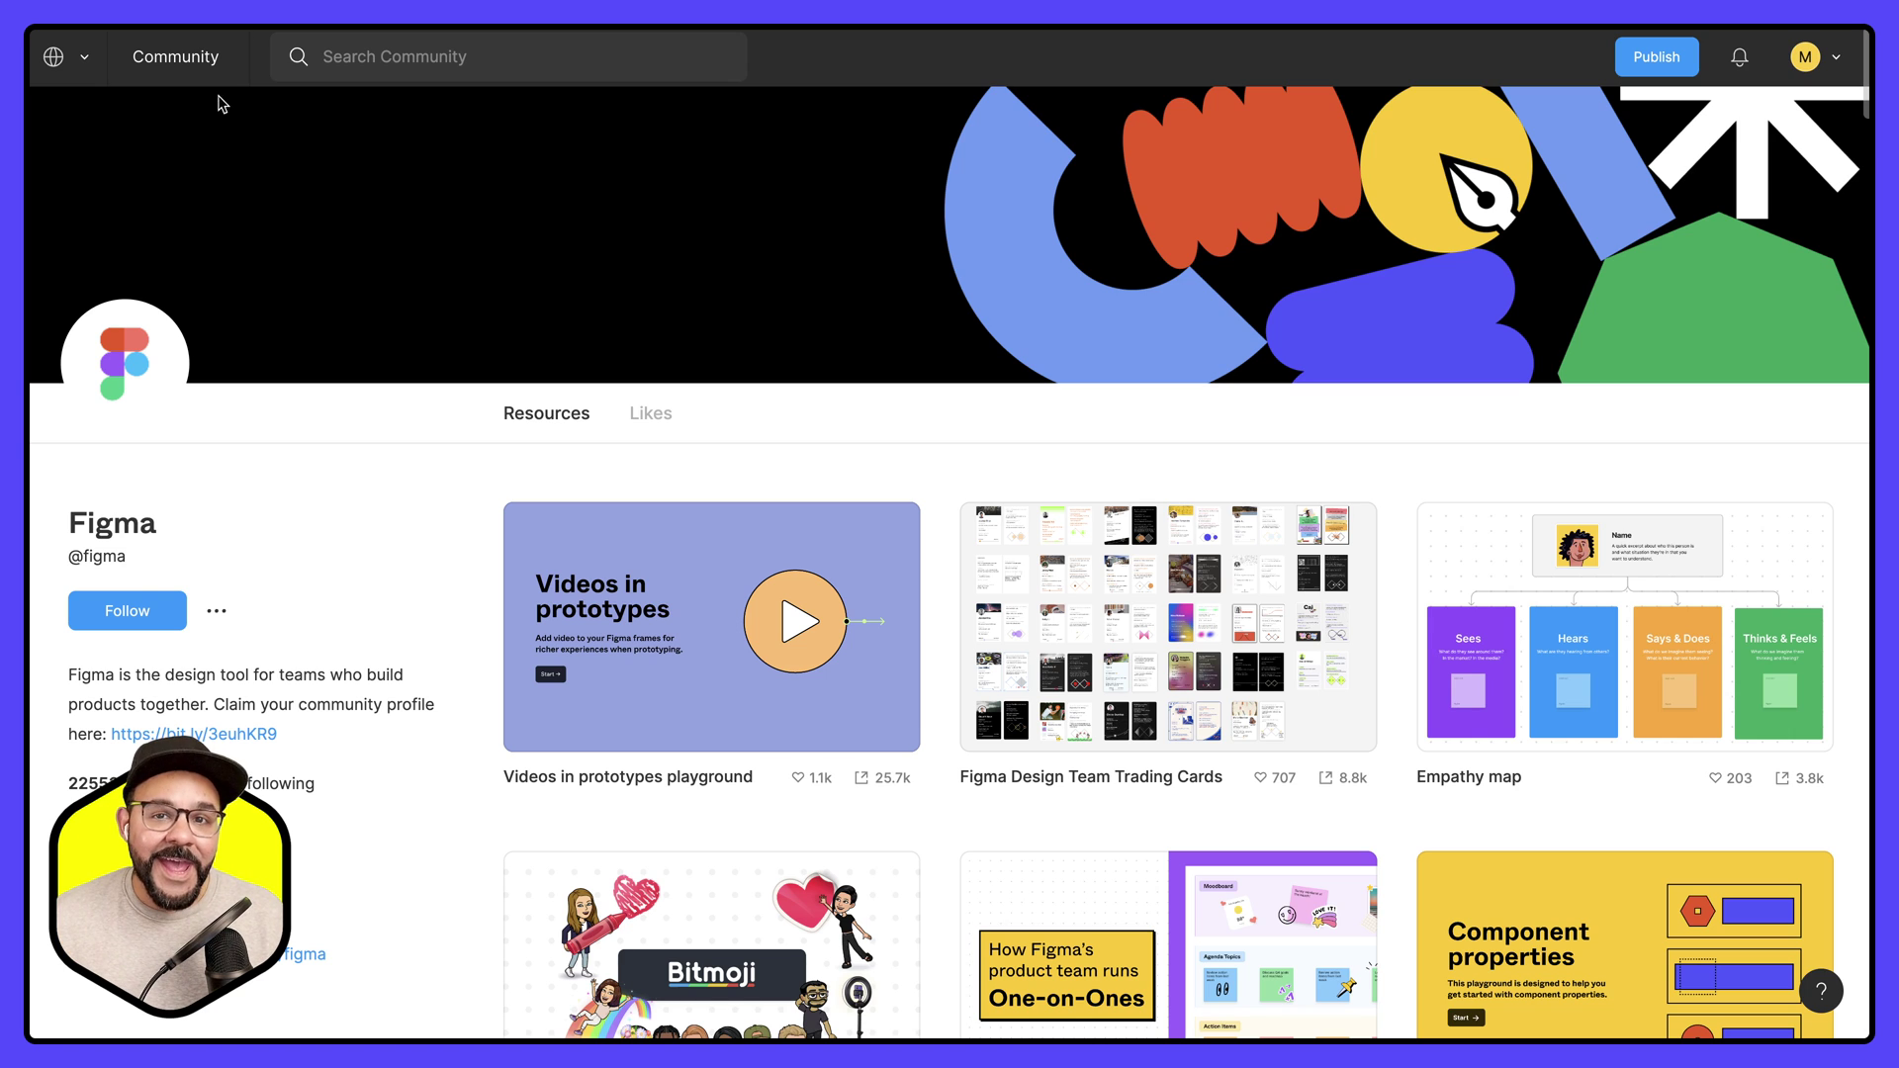
click(136, 611)
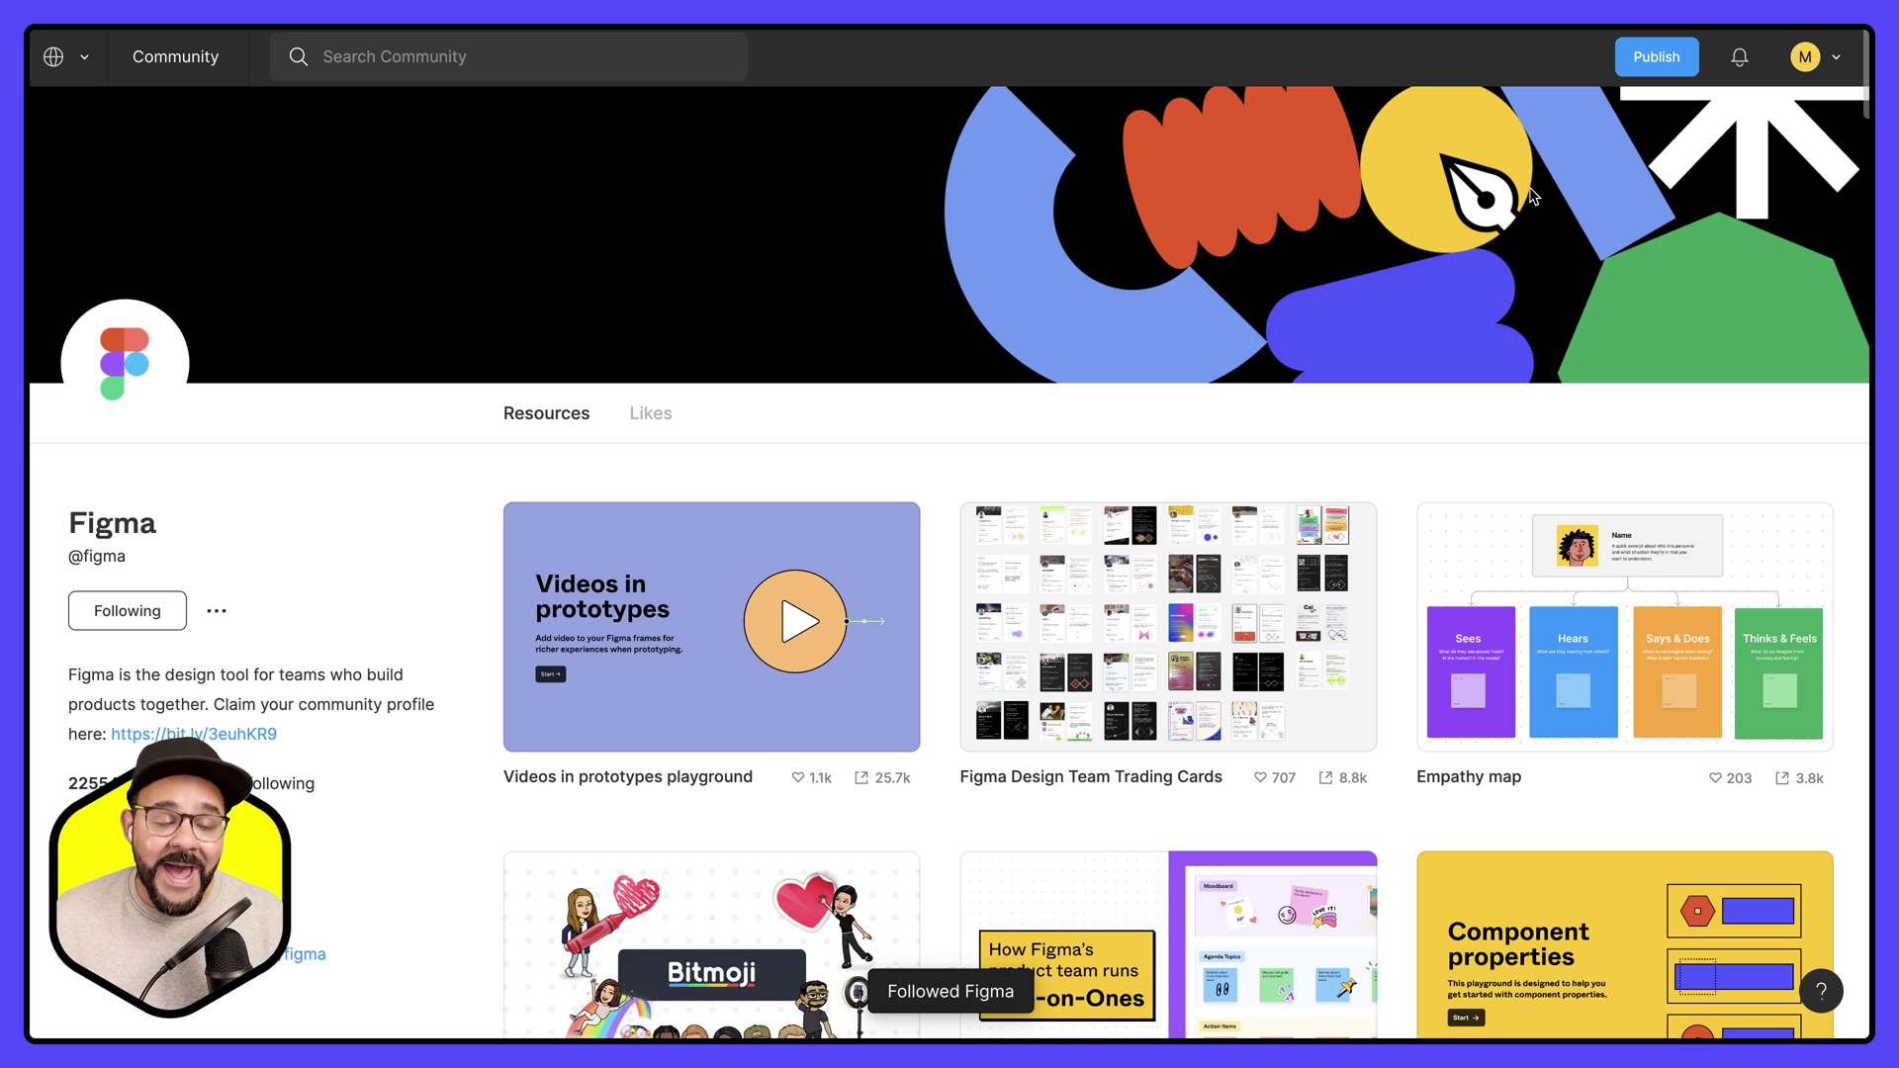
- Return to your own community profile, now showing 1 following
click(1837, 59)
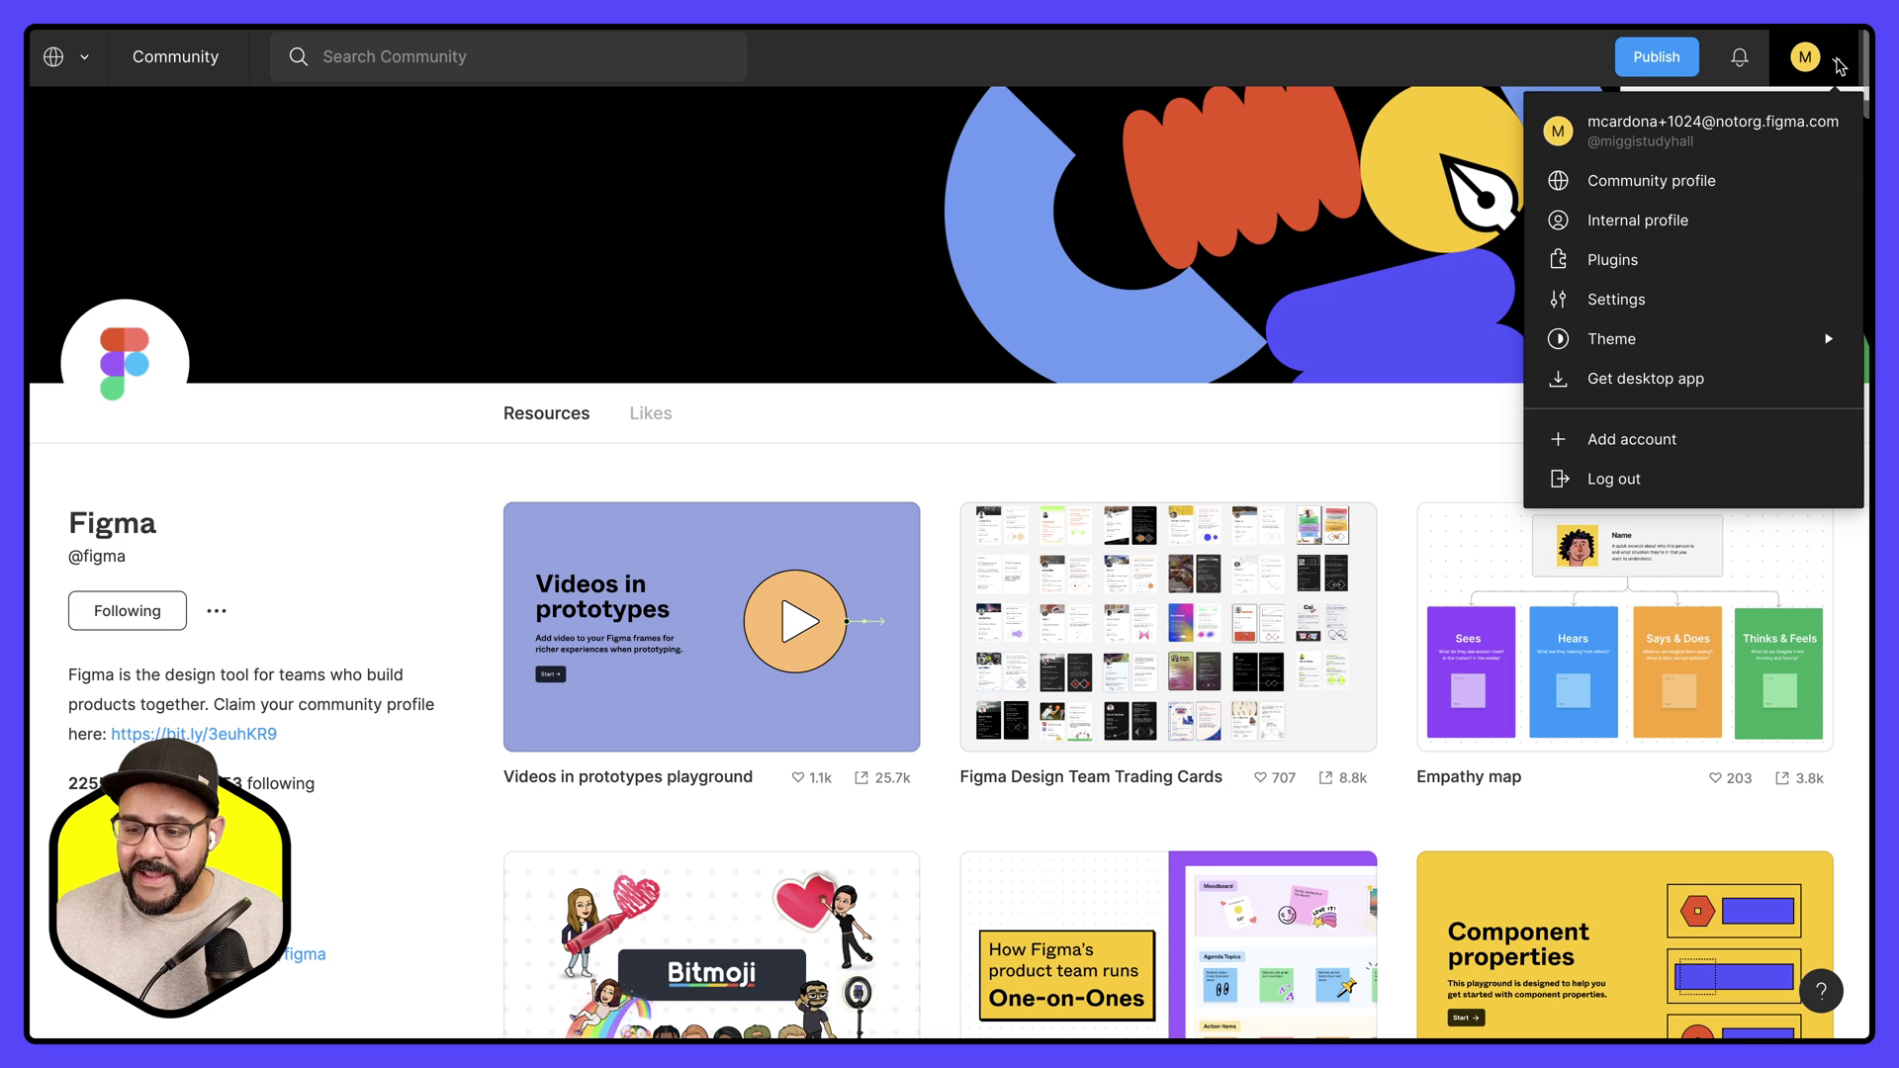
click(1688, 182)
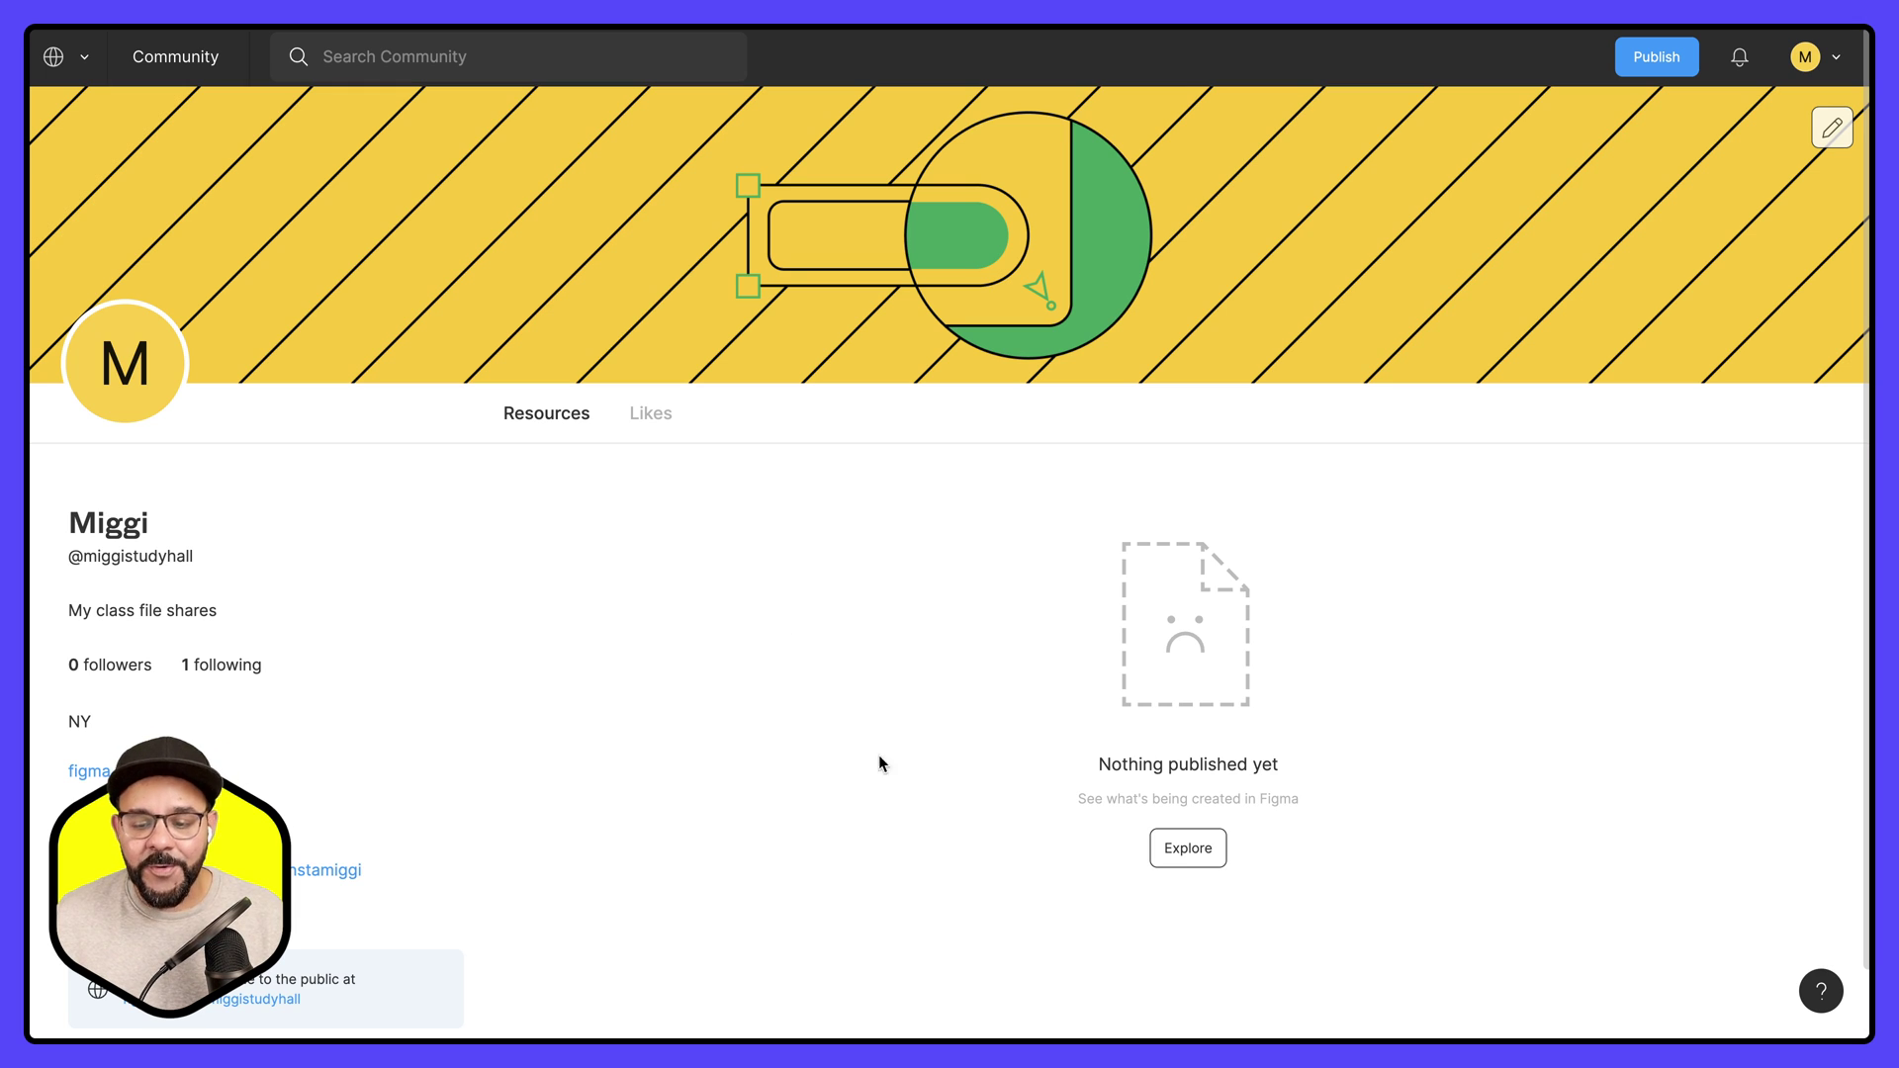
click(64, 57)
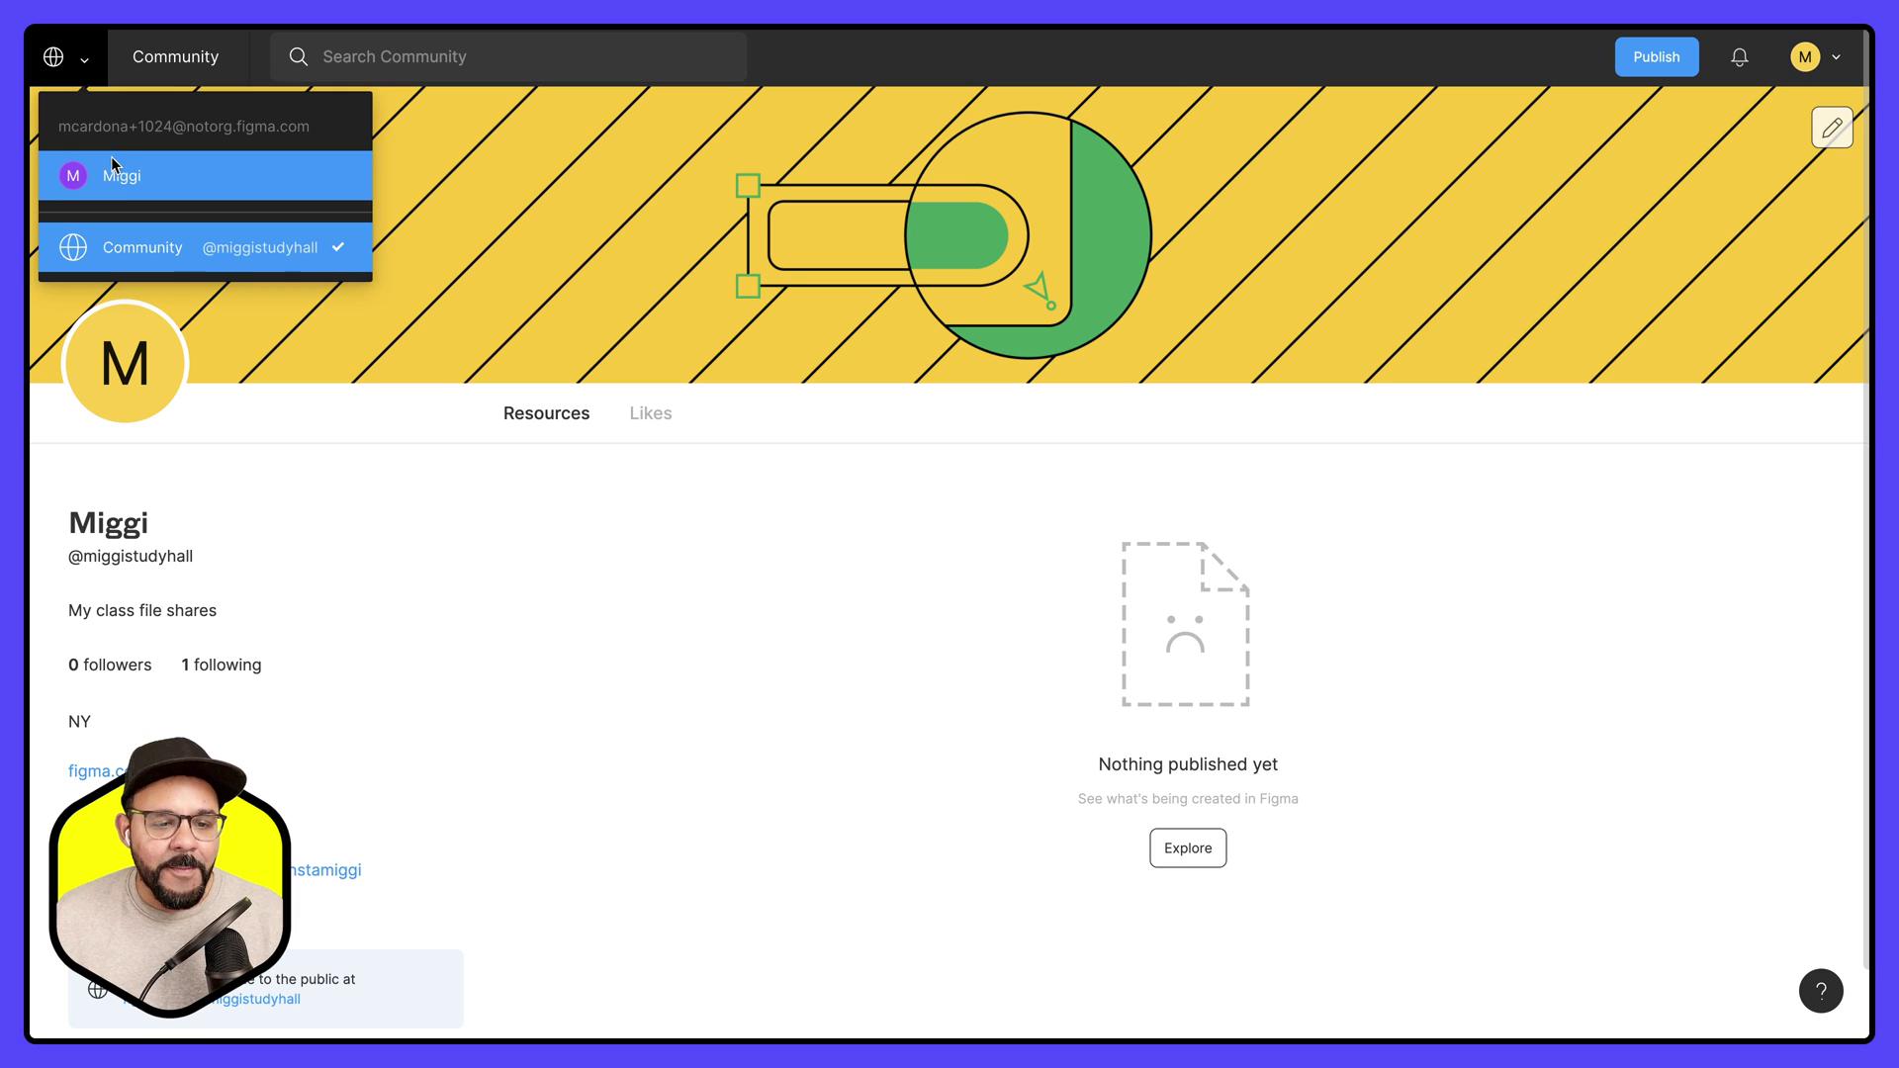
- Open the Course Syllabus for Design 101 board from personal files and bring up Publish to Community
click(115, 172)
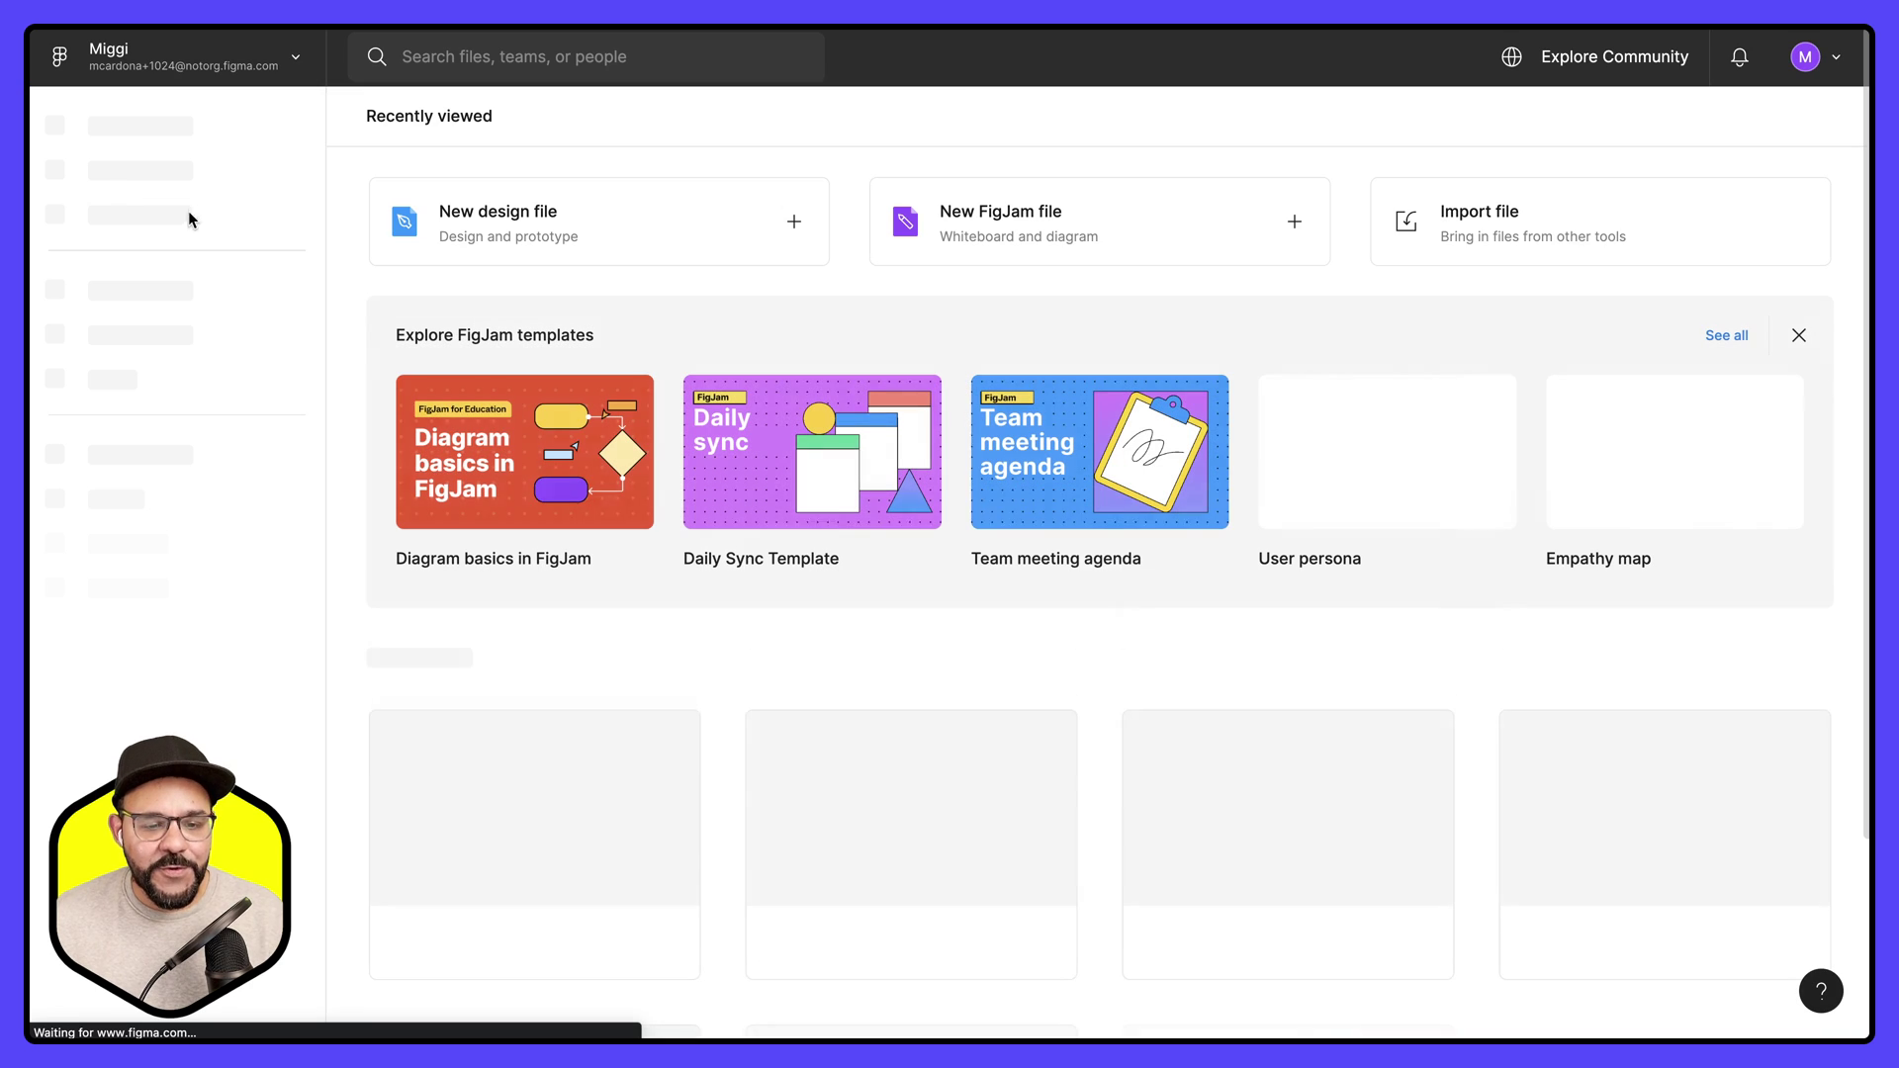
scroll(542, 551, down, 3)
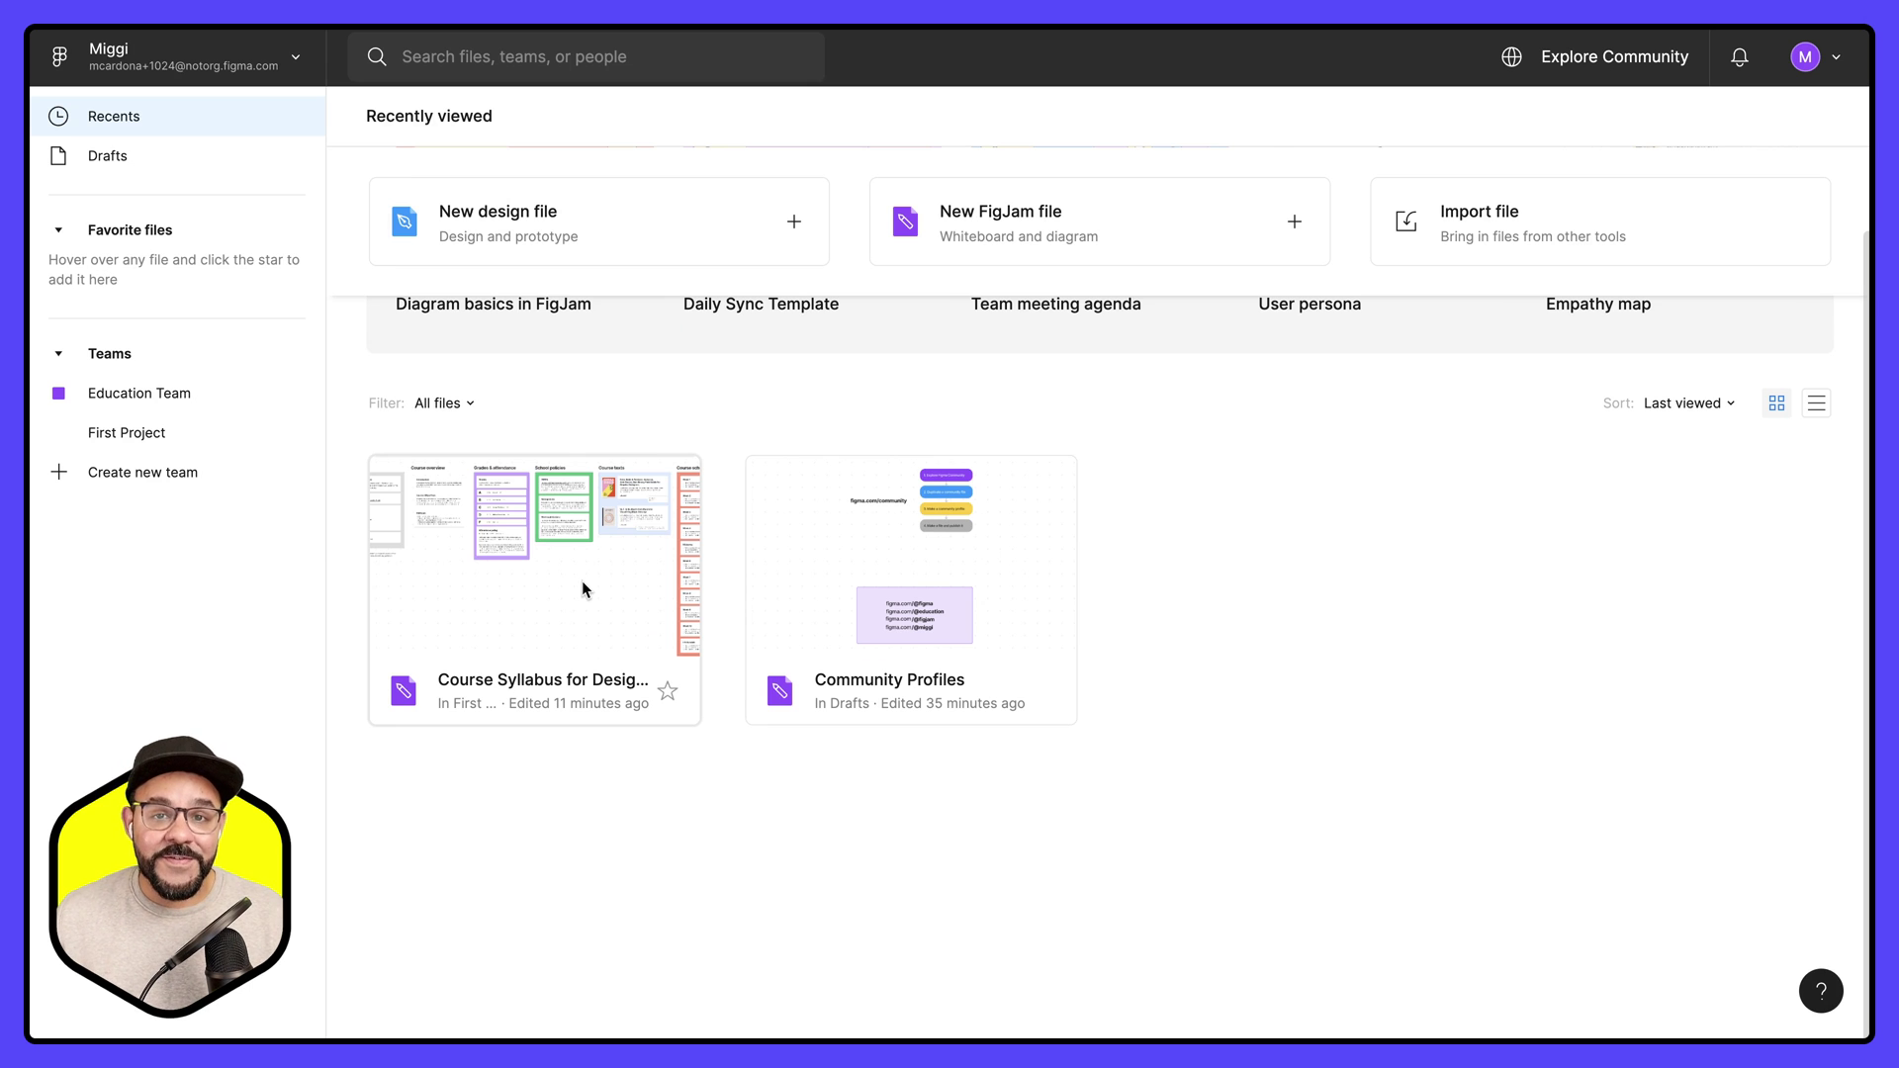
double_click(582, 580)
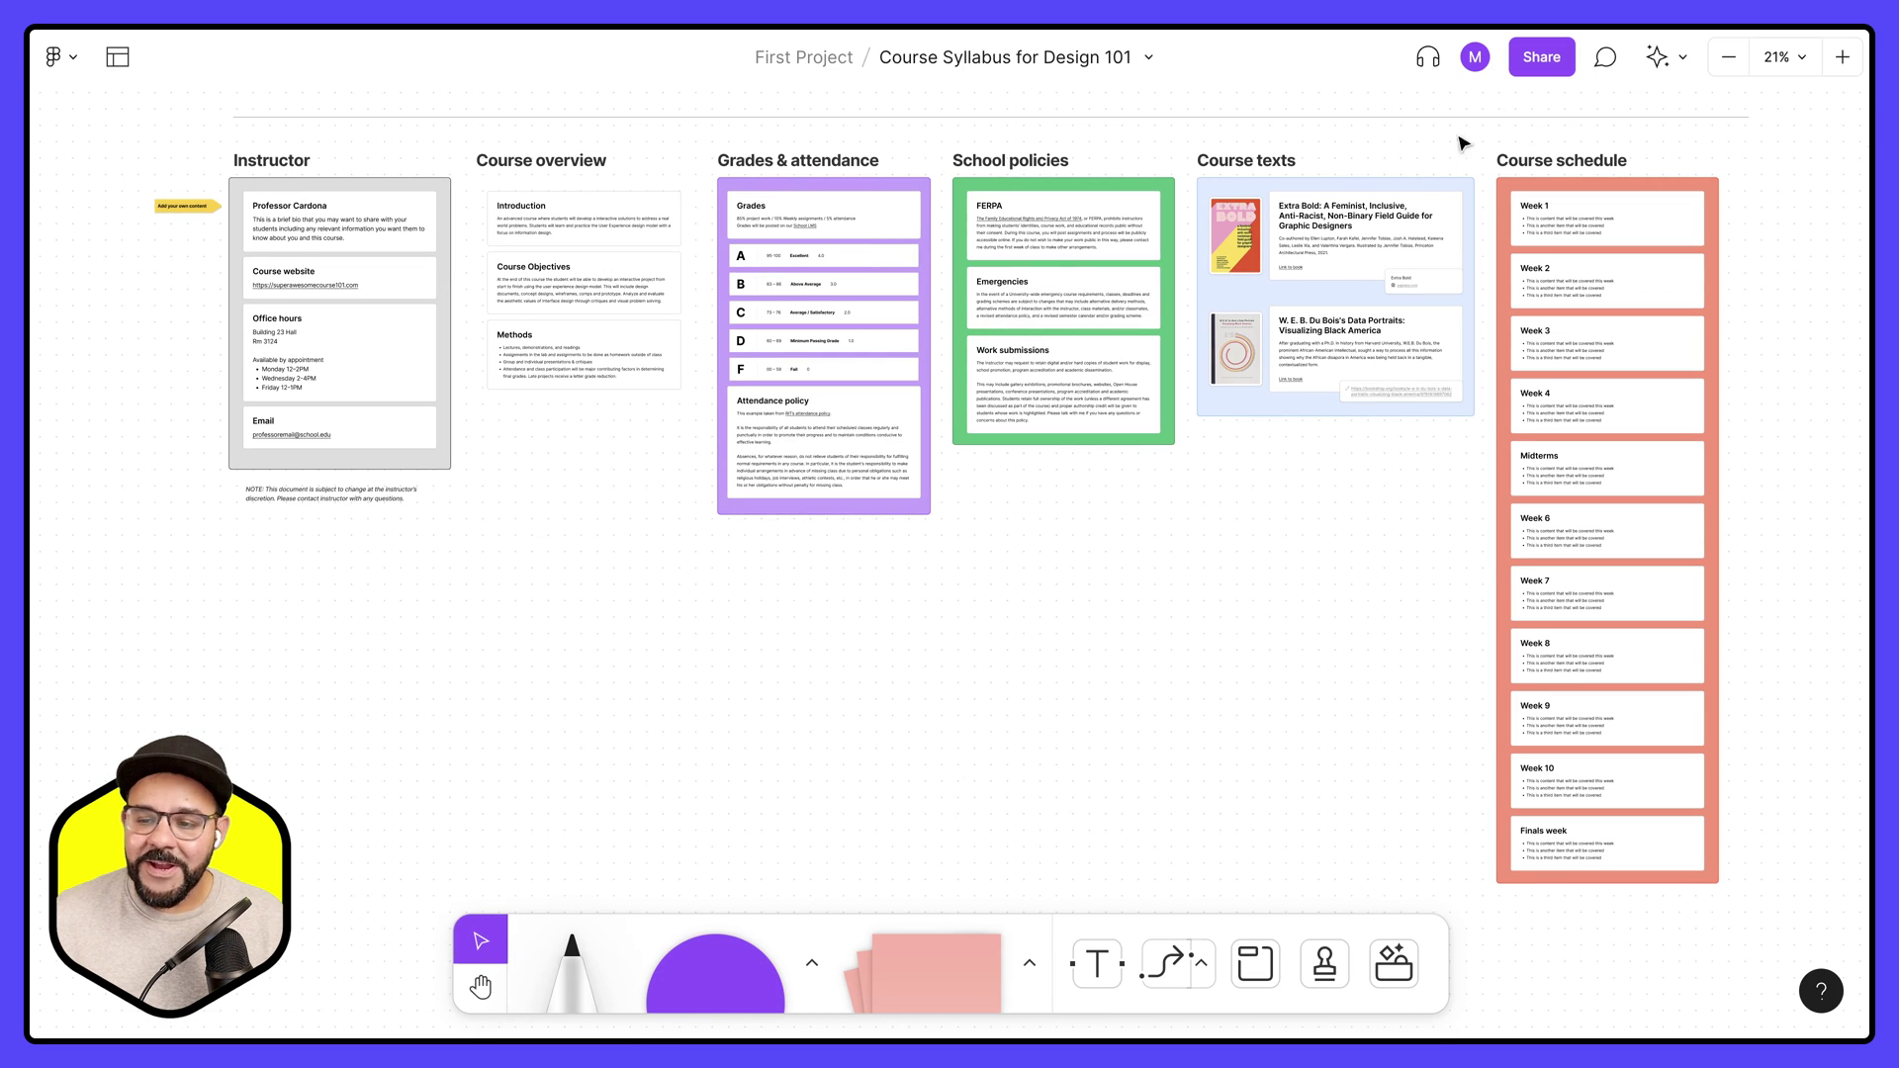
click(1541, 57)
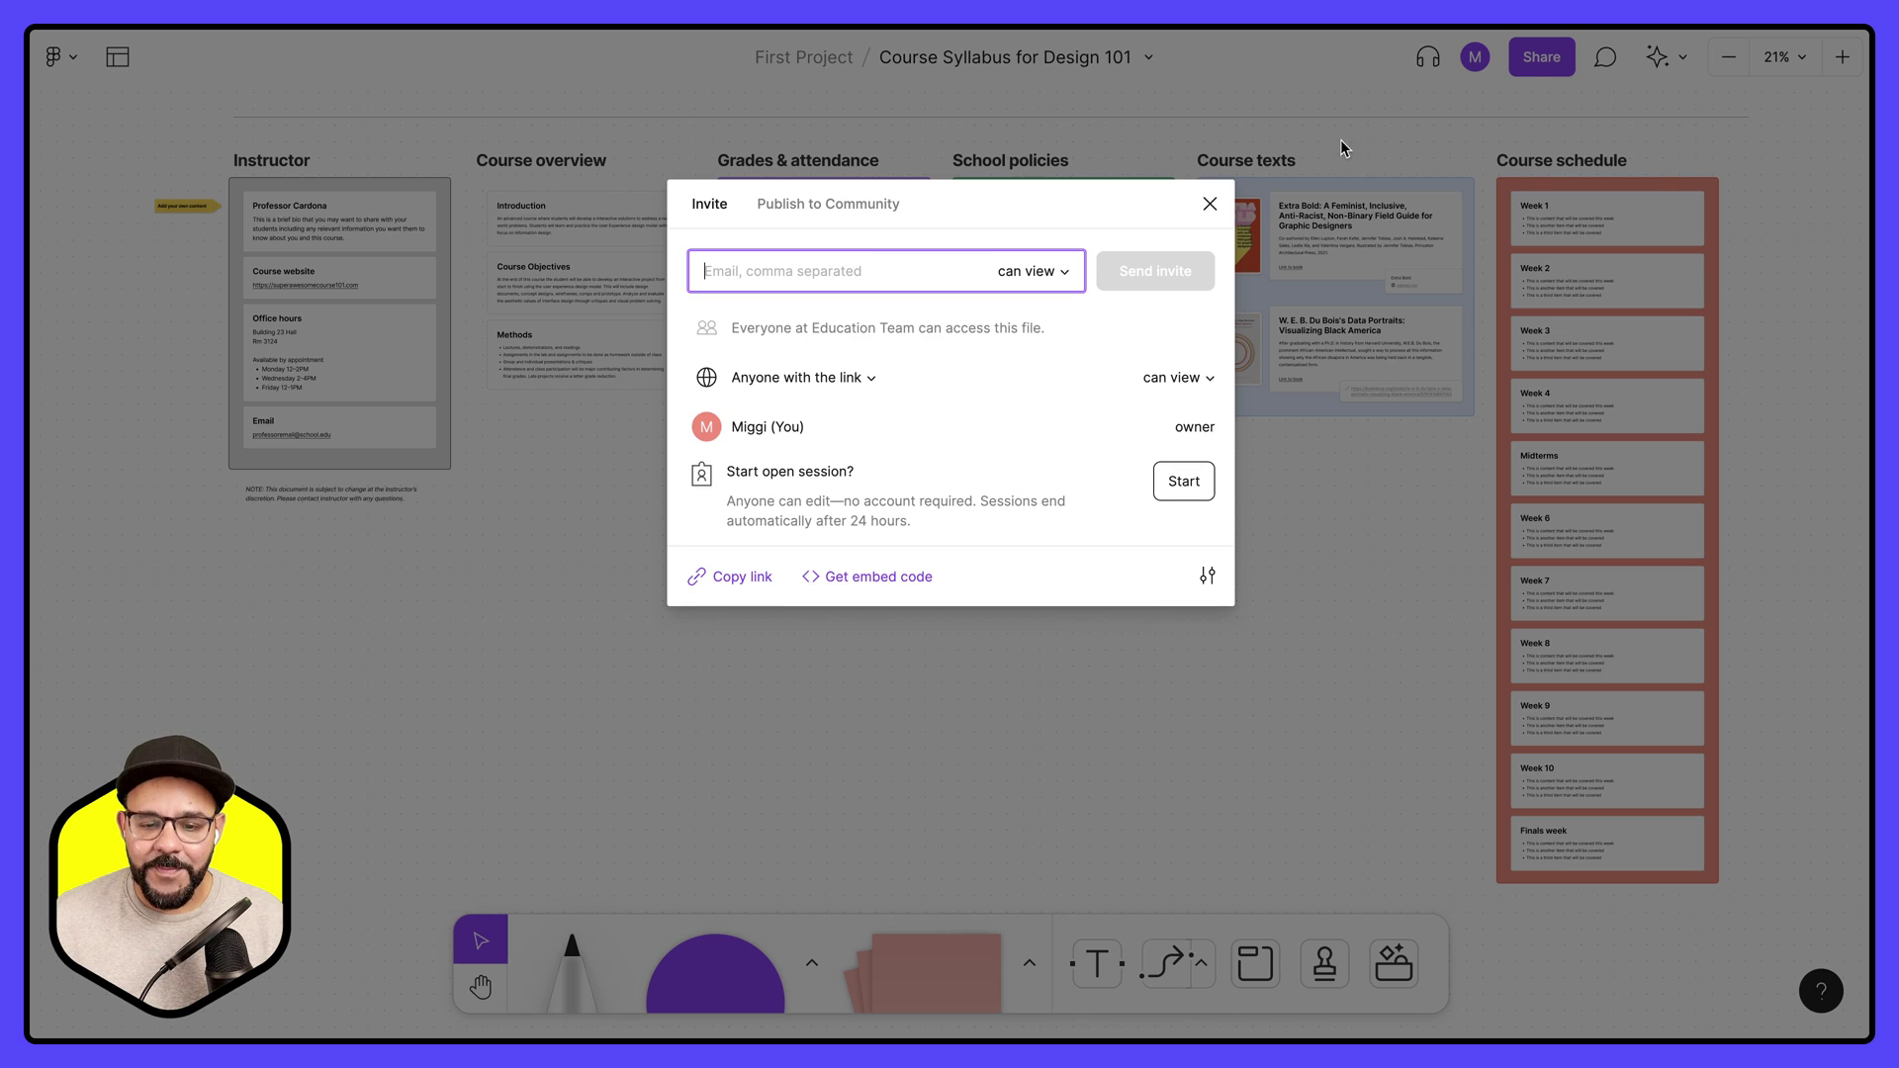
click(856, 205)
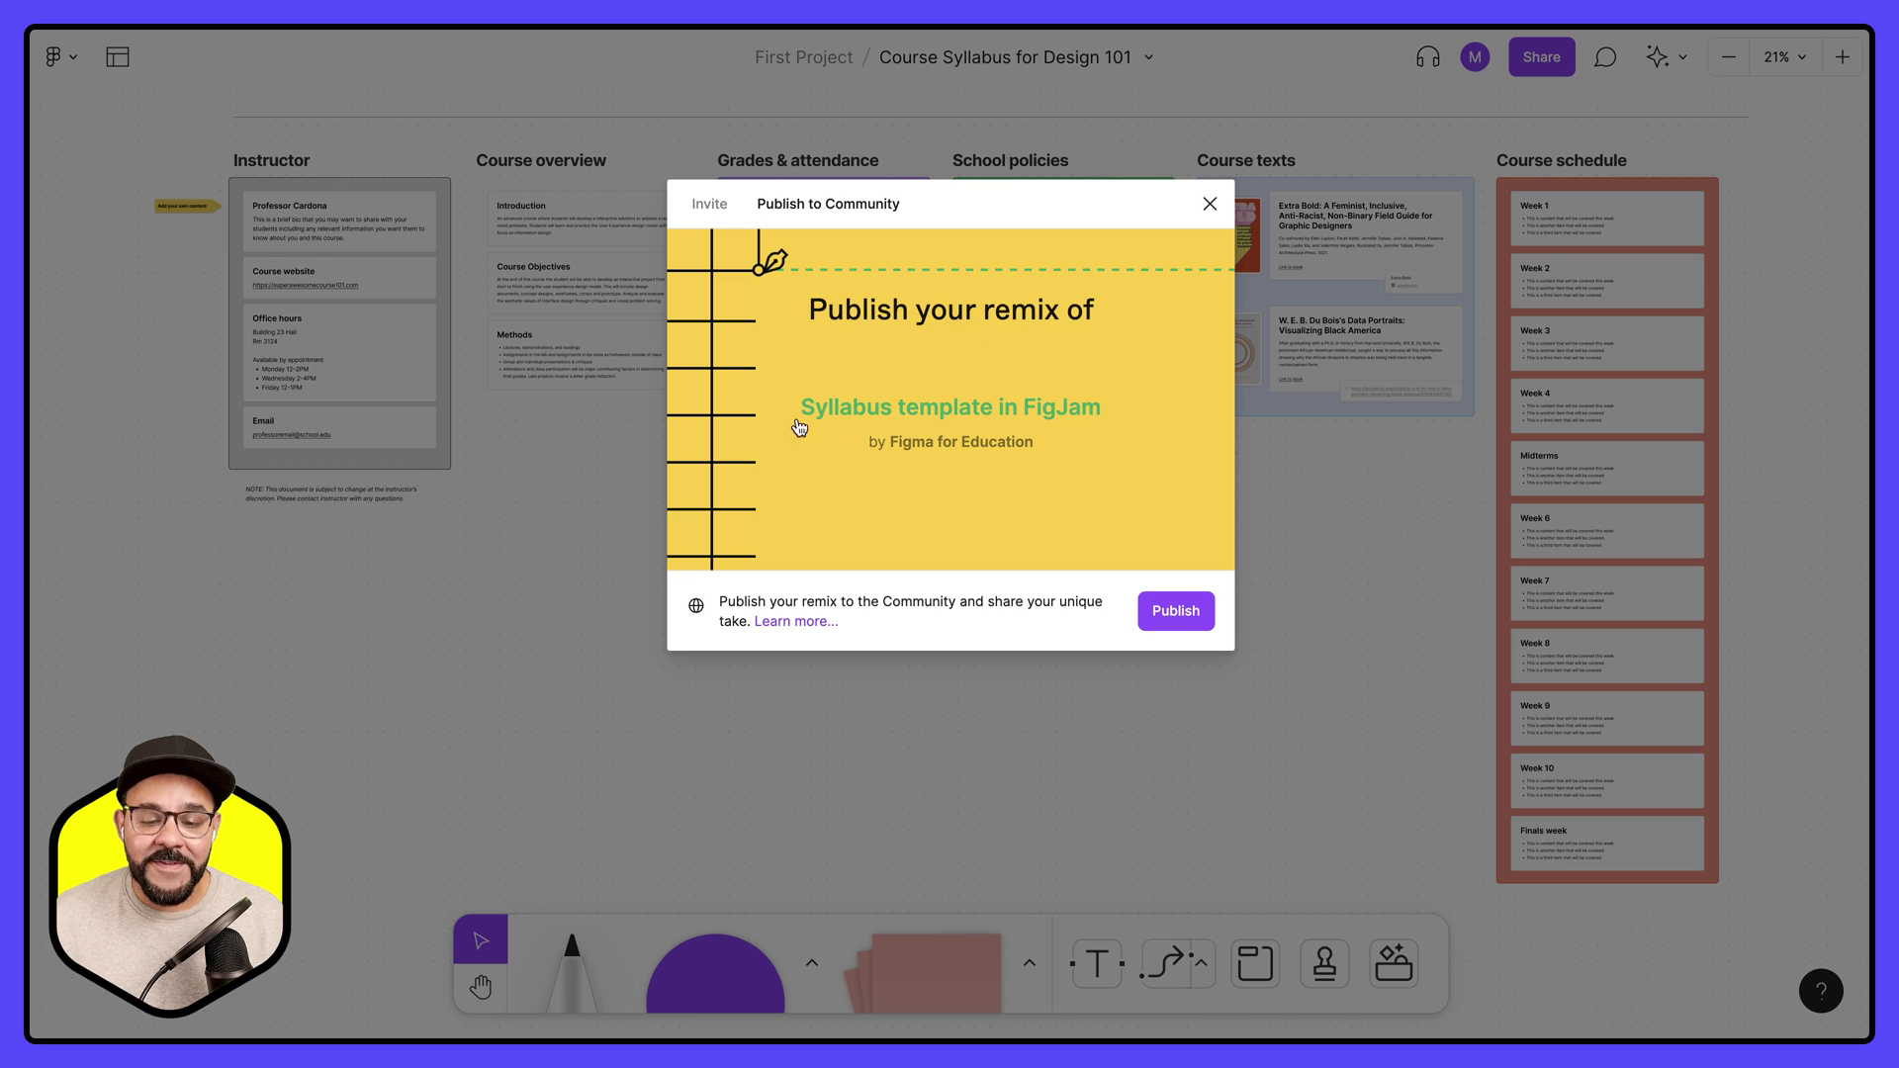
- Start publishing the remix and enter the description 'Course syllabus example for my class'
click(1174, 611)
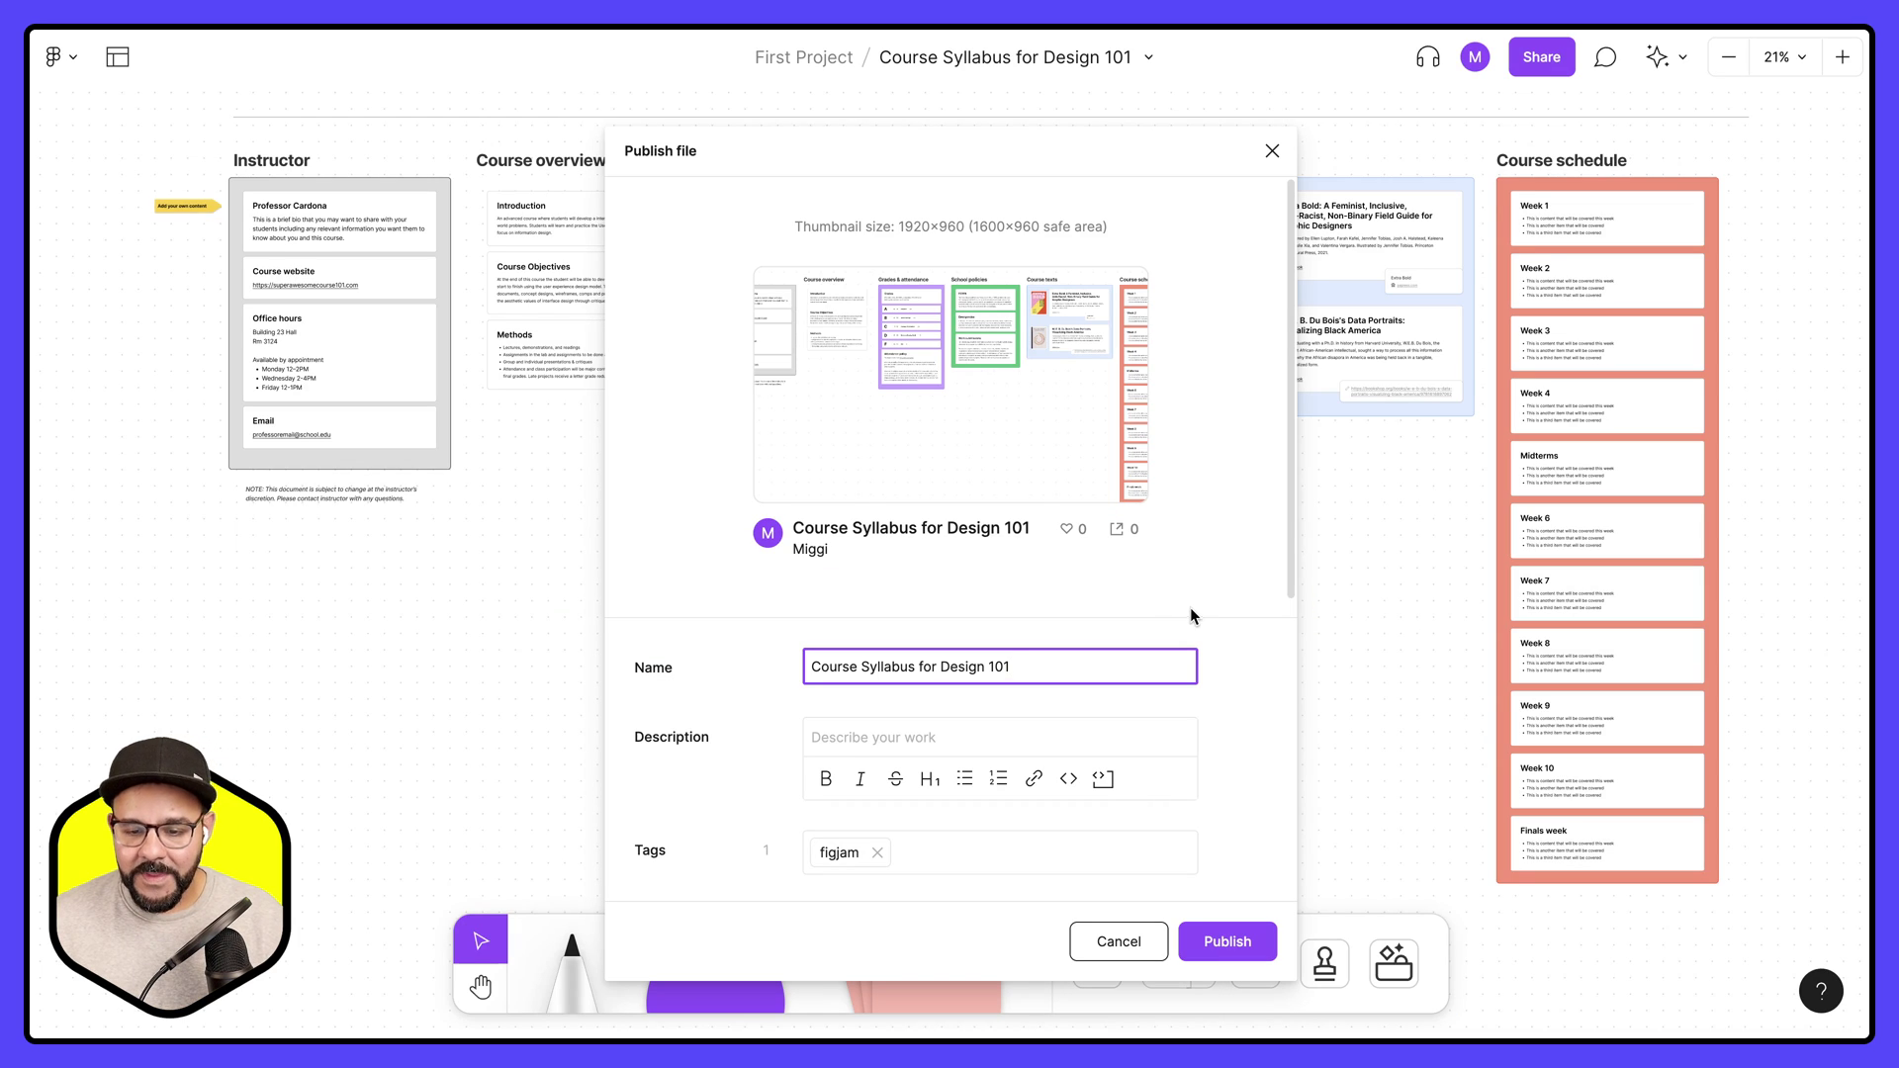
scroll(911, 617, down, 2)
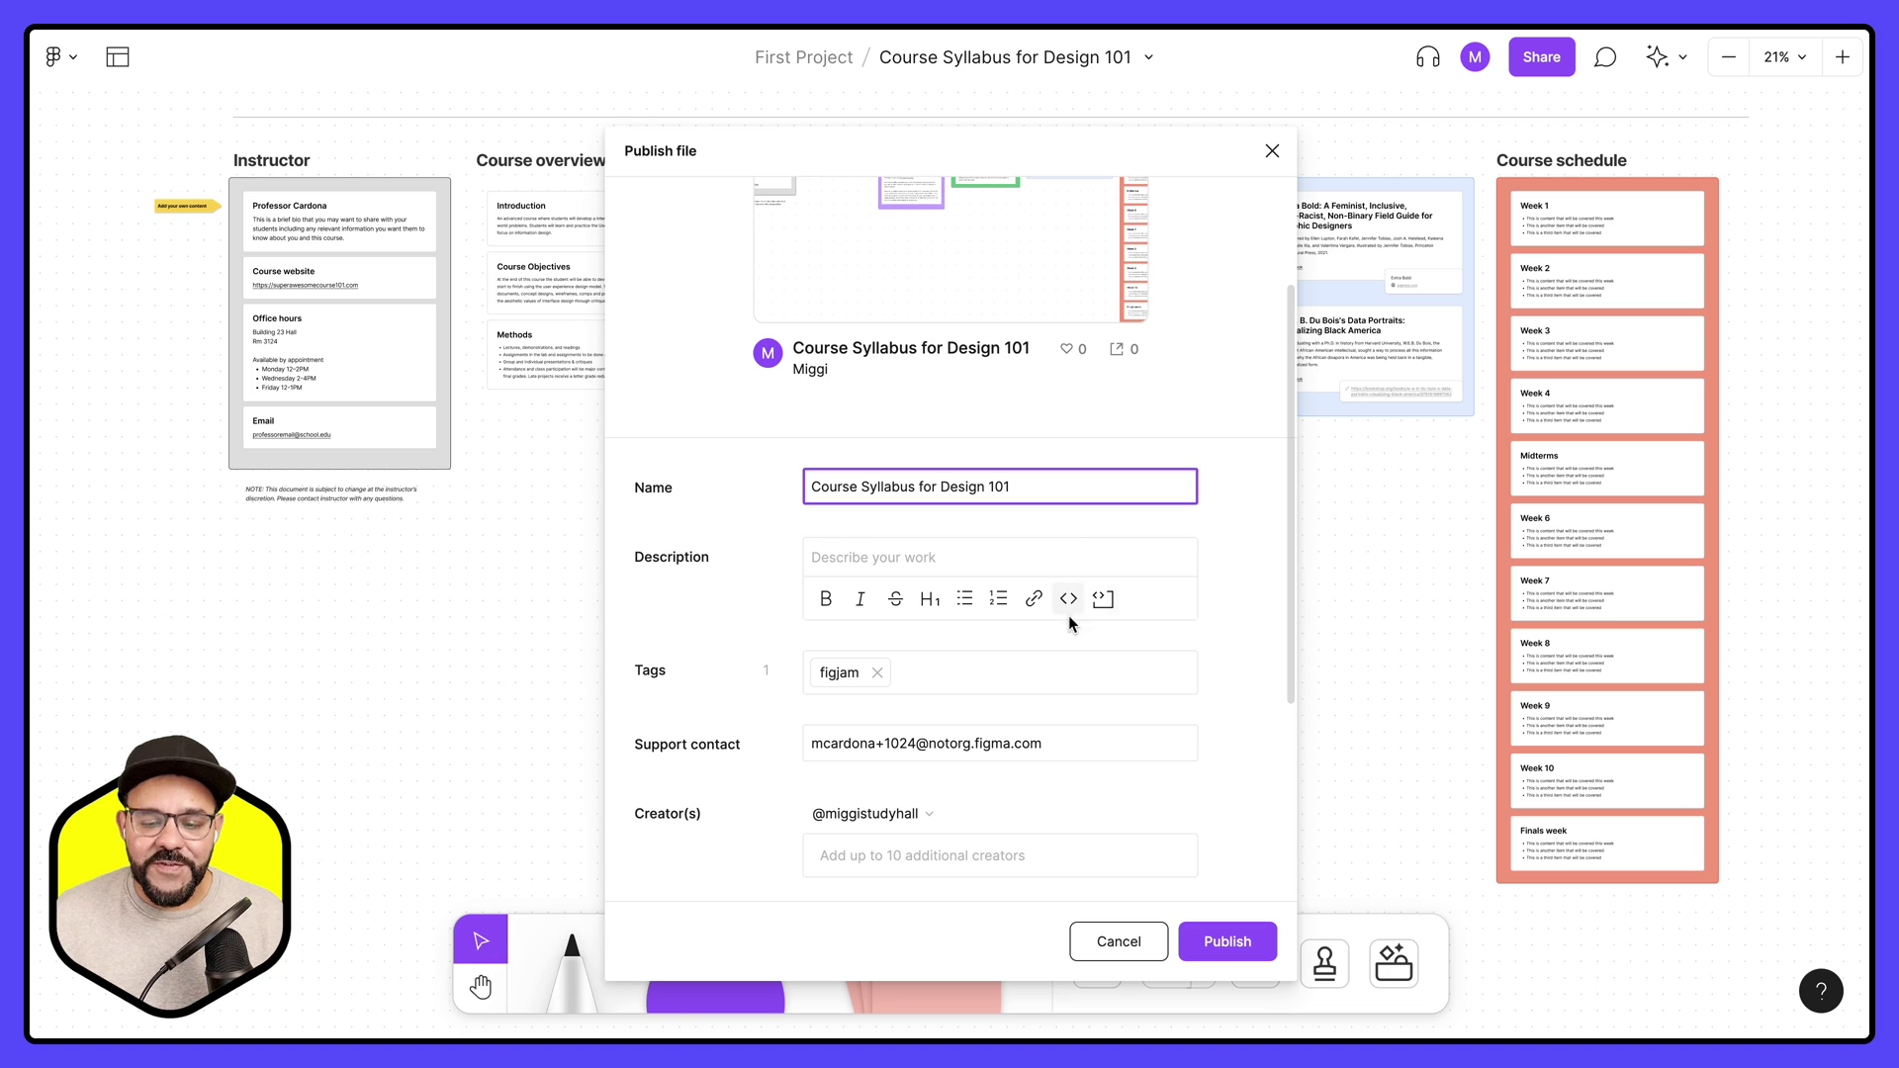
click(921, 559)
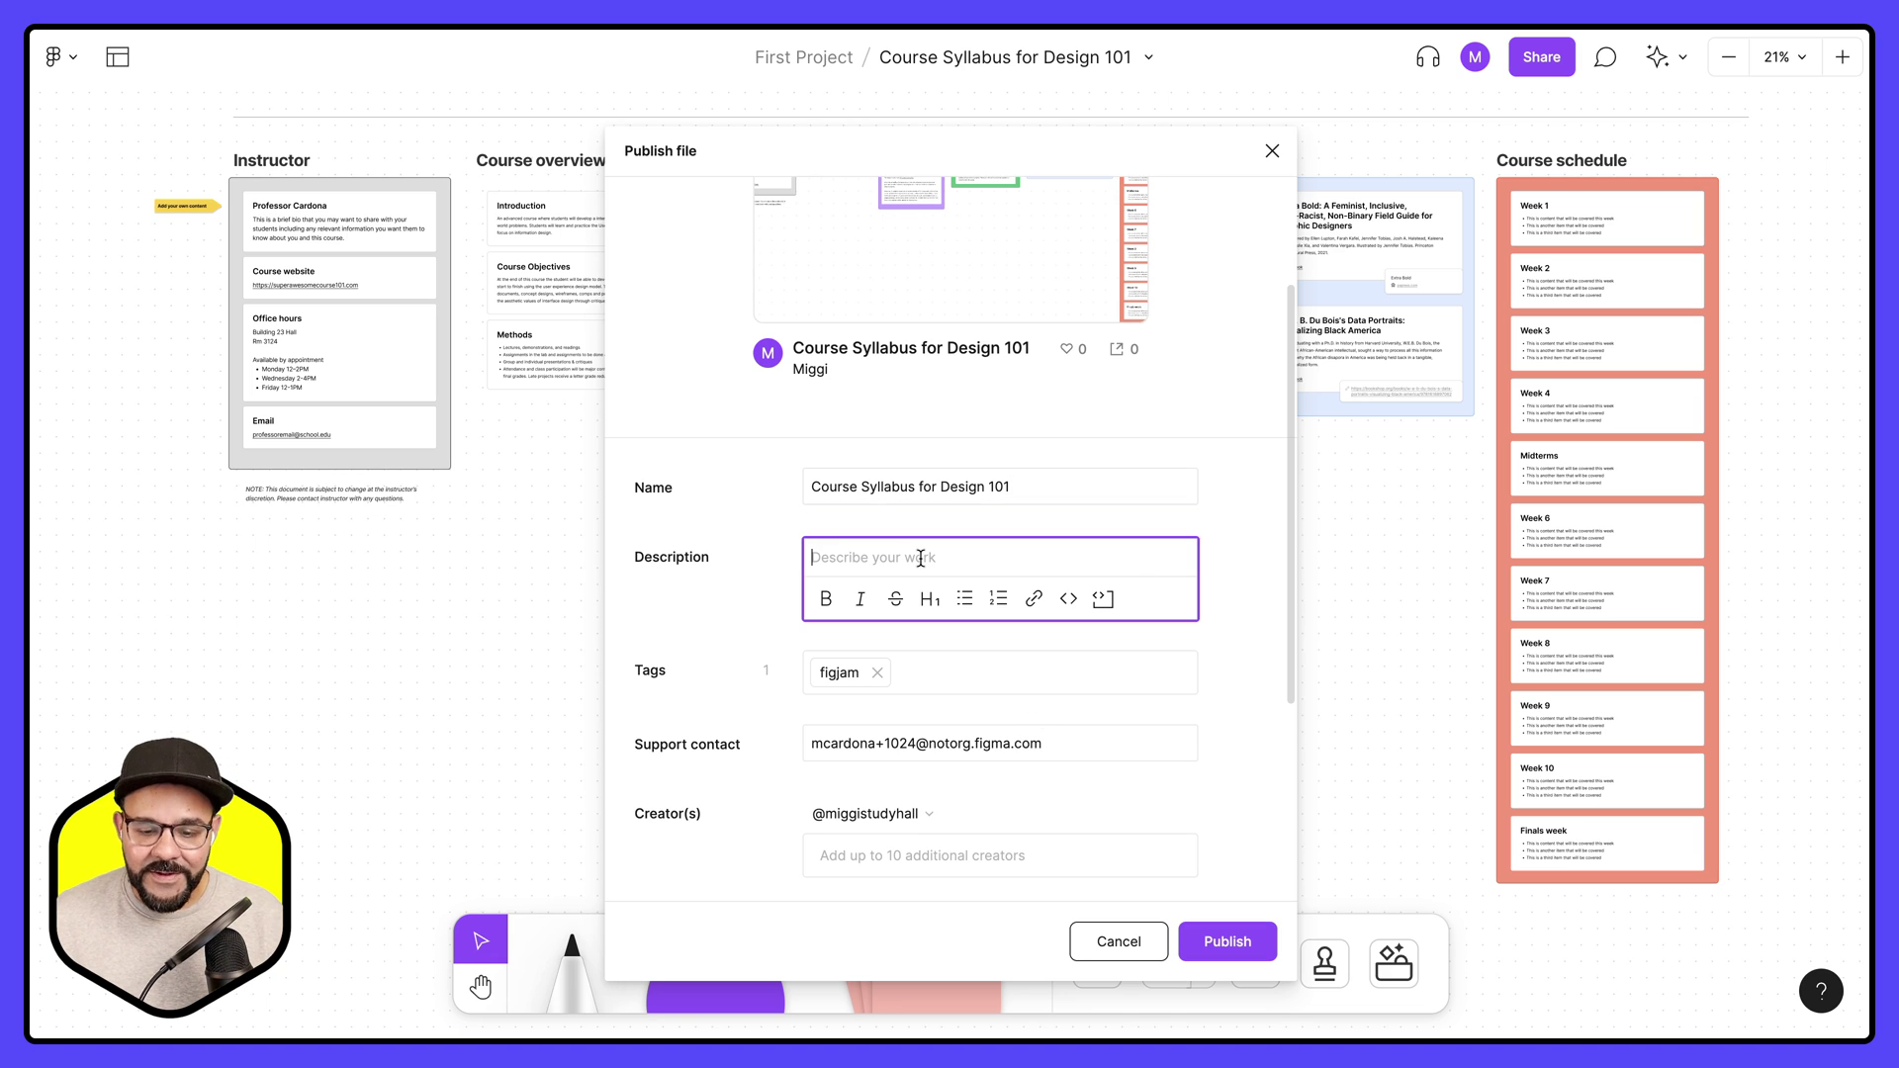
text(Course )
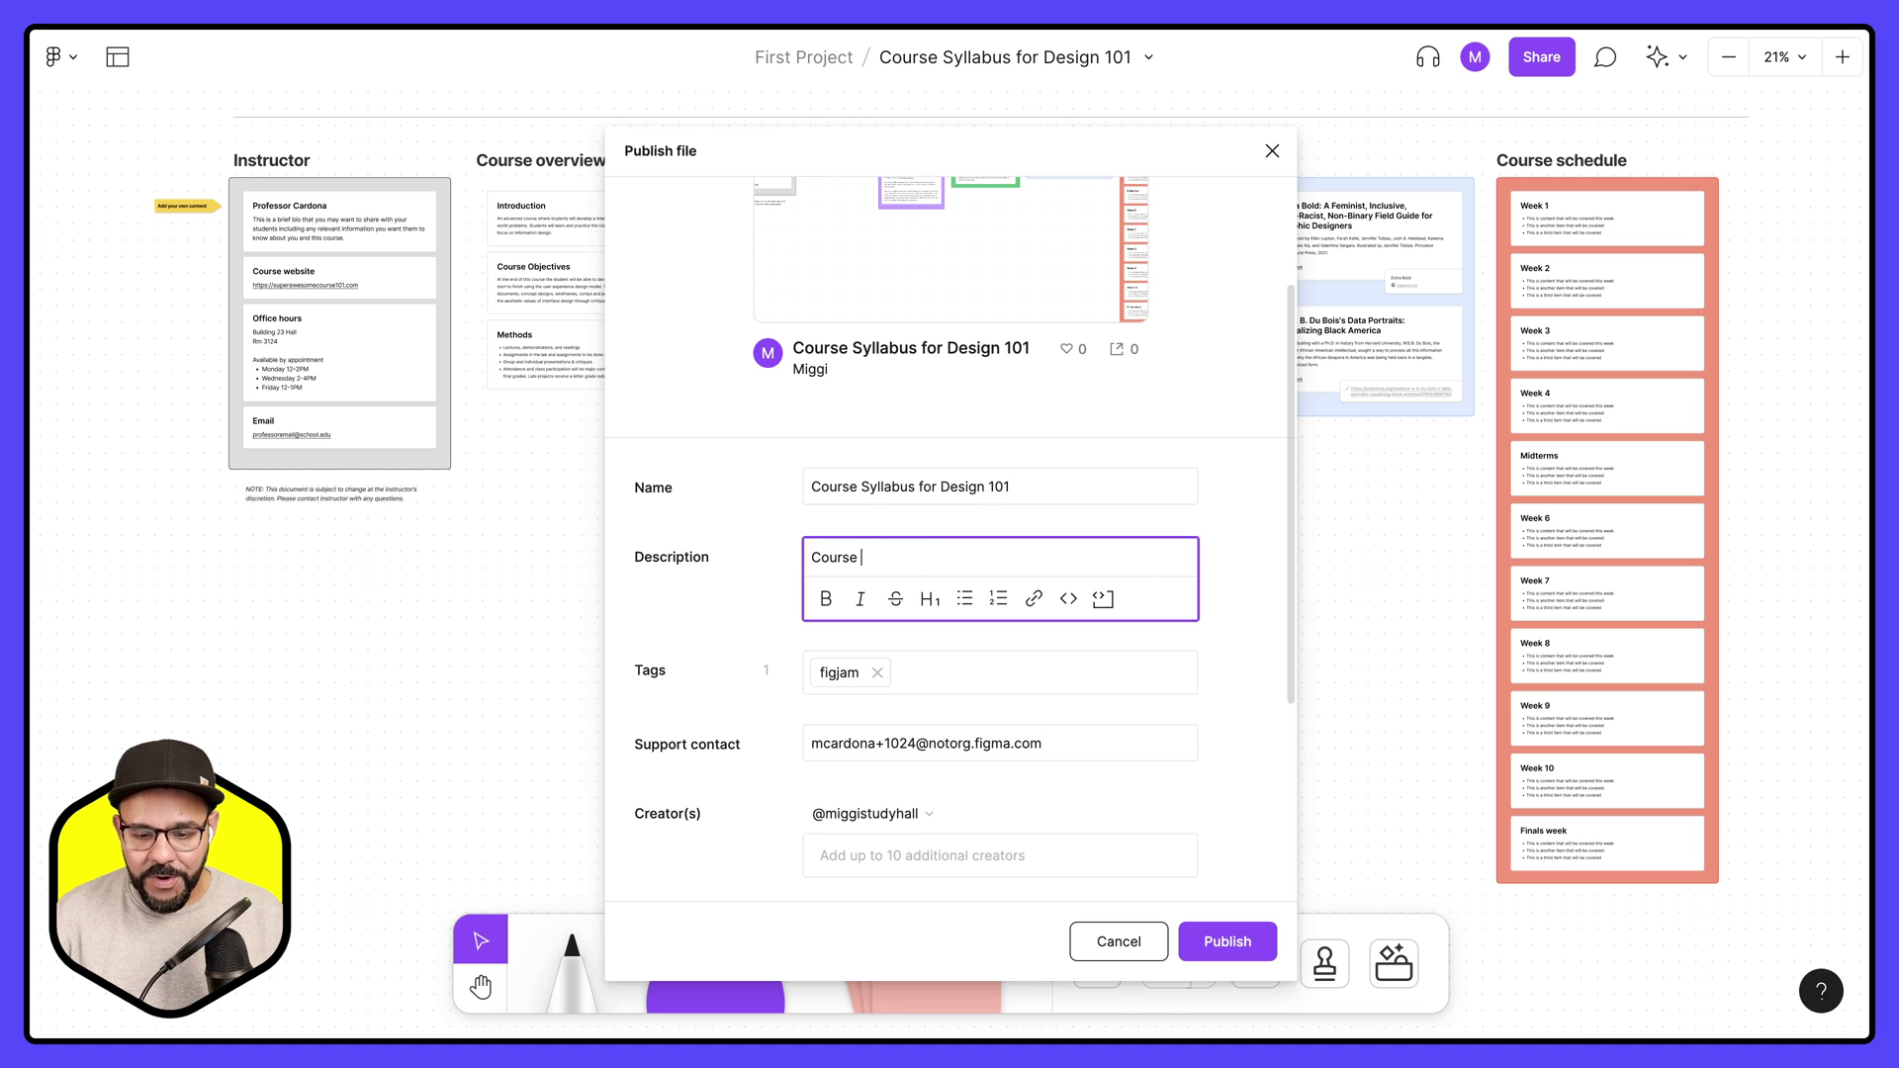
text(syllabus ex)
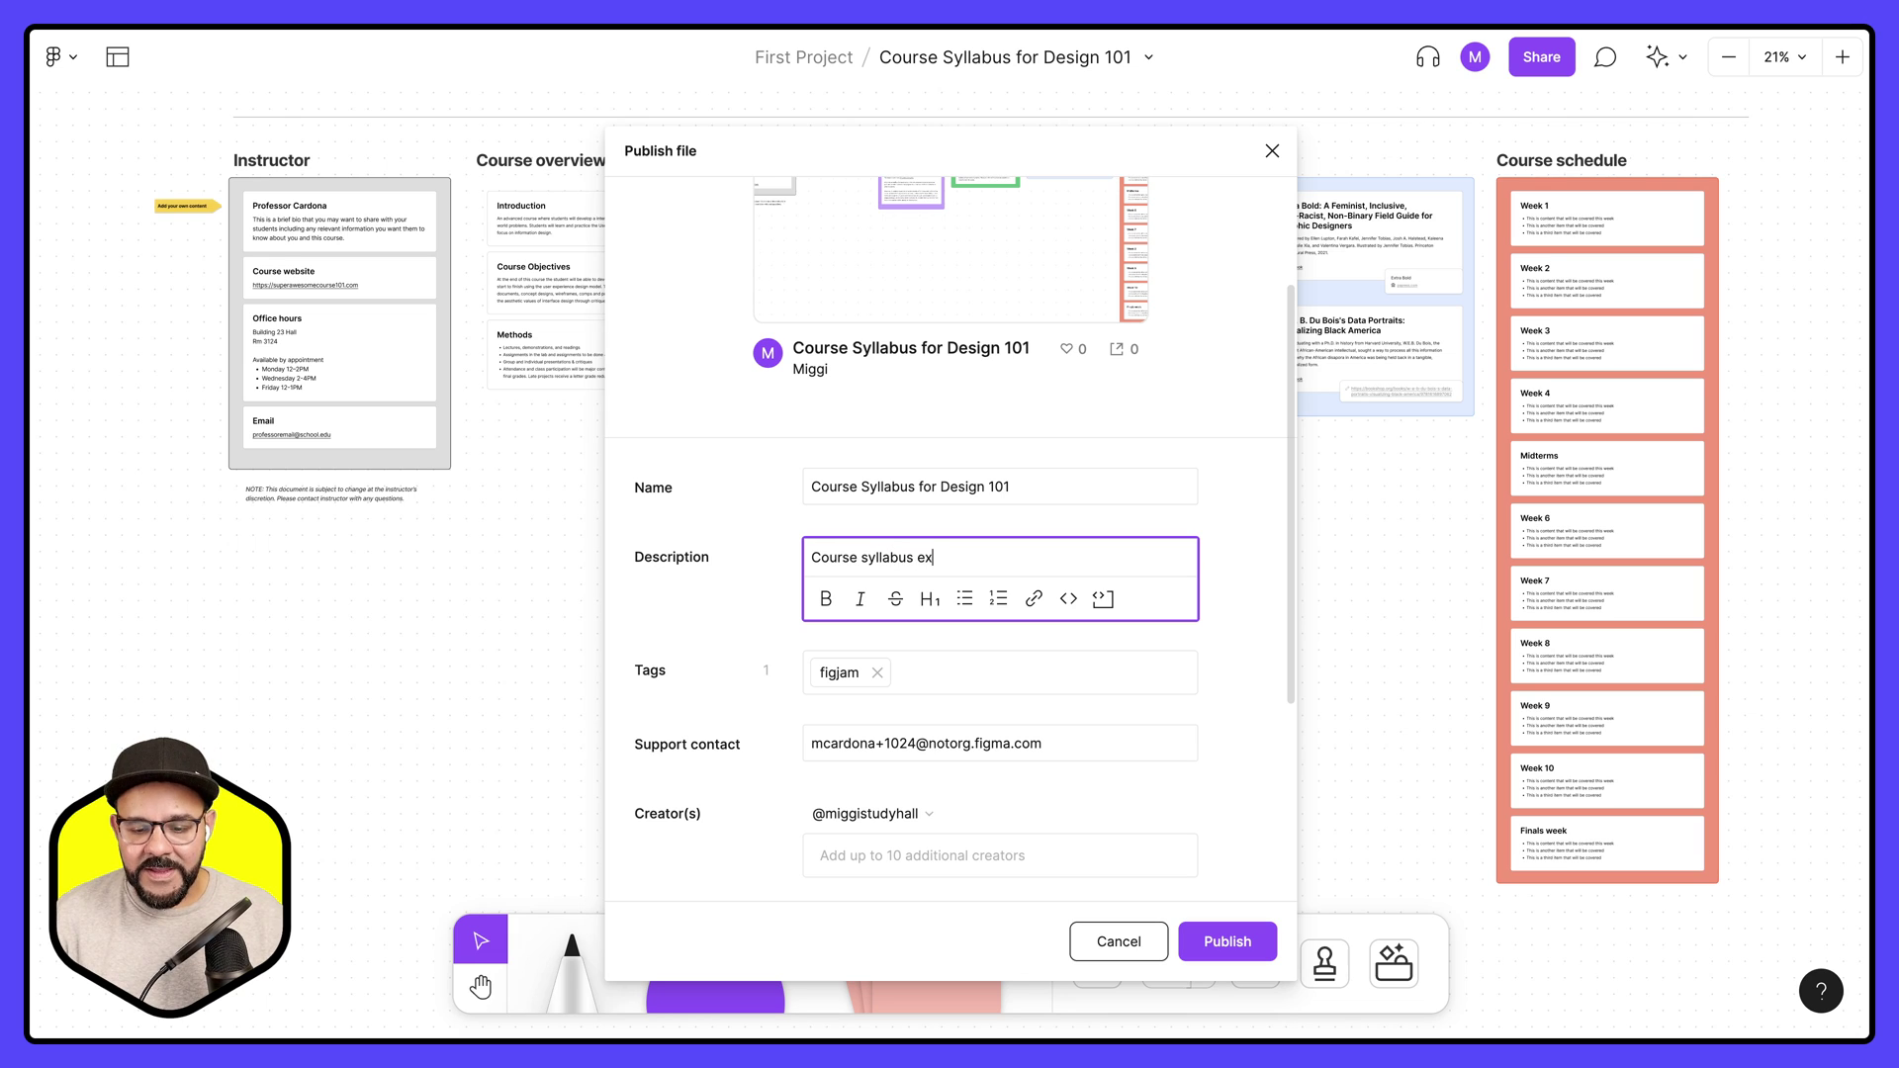
text(ample for my class)
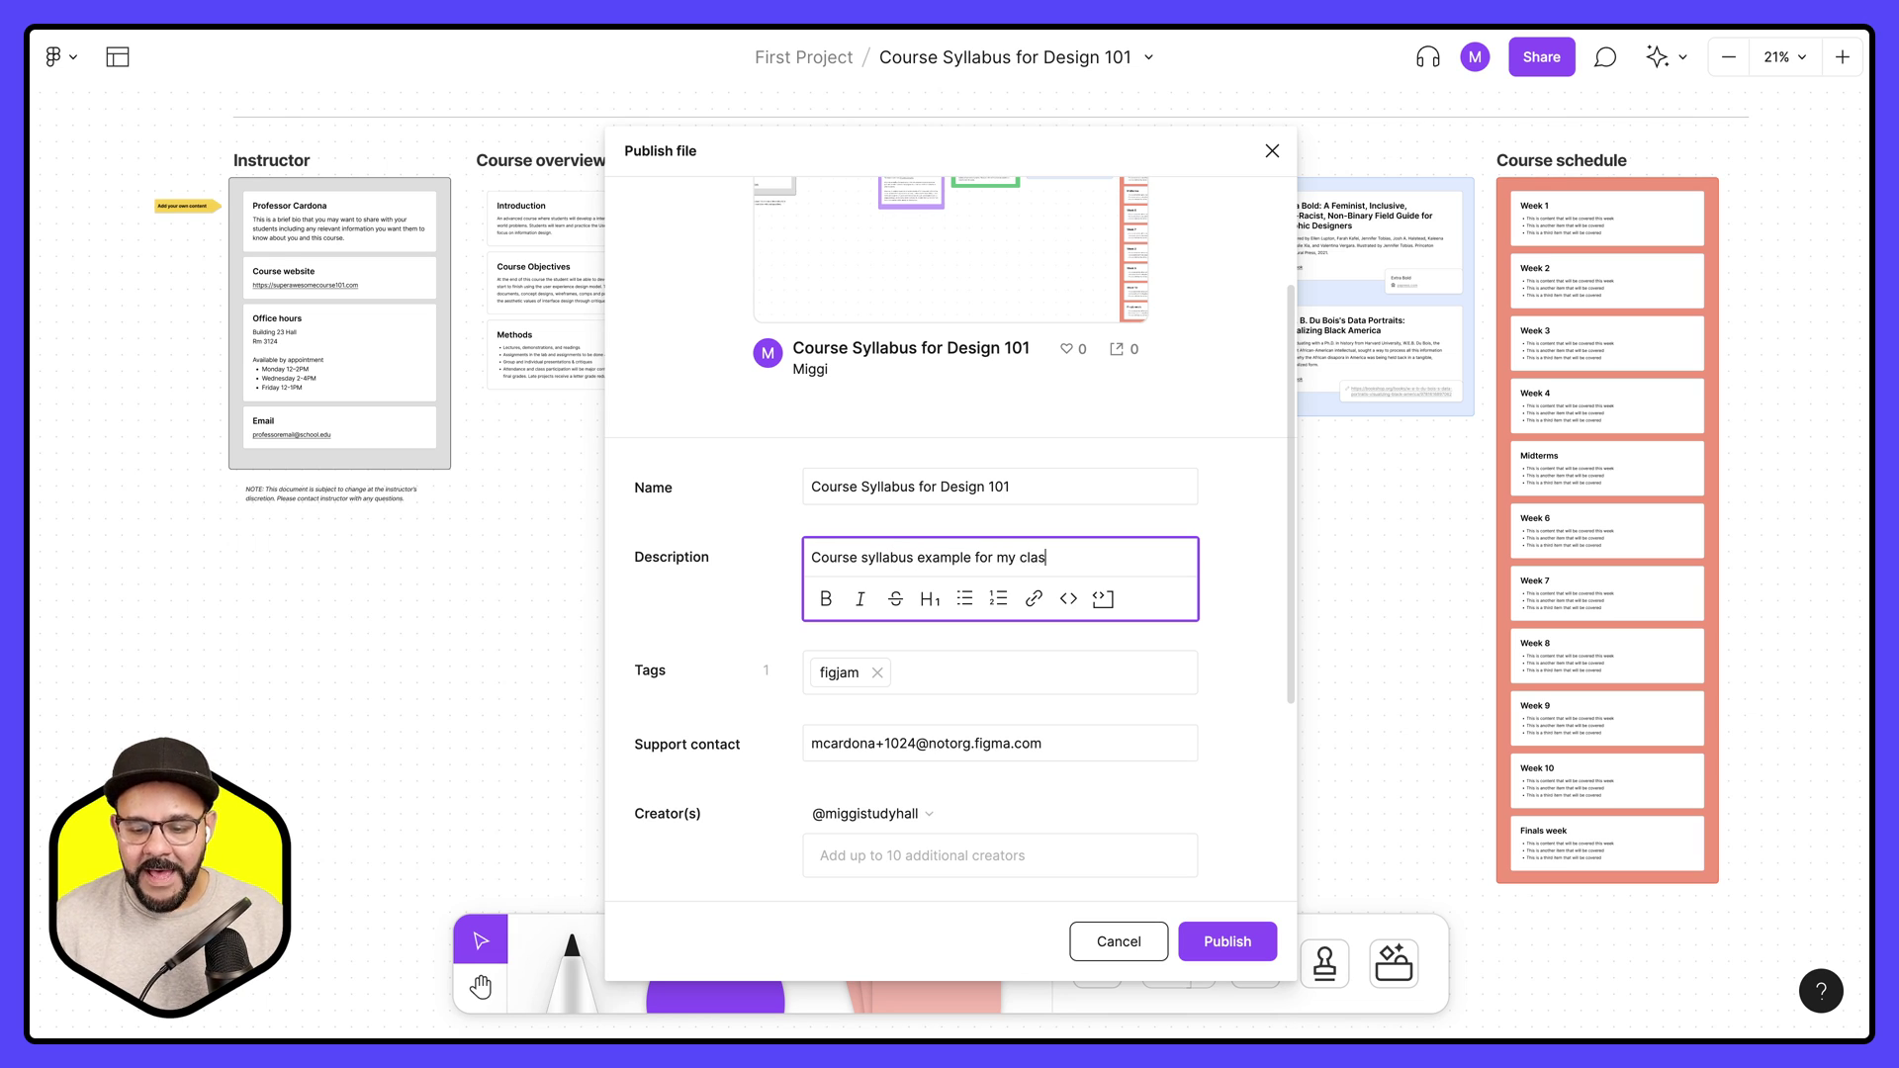
- Add 'syllabus' as a tag
click(960, 673)
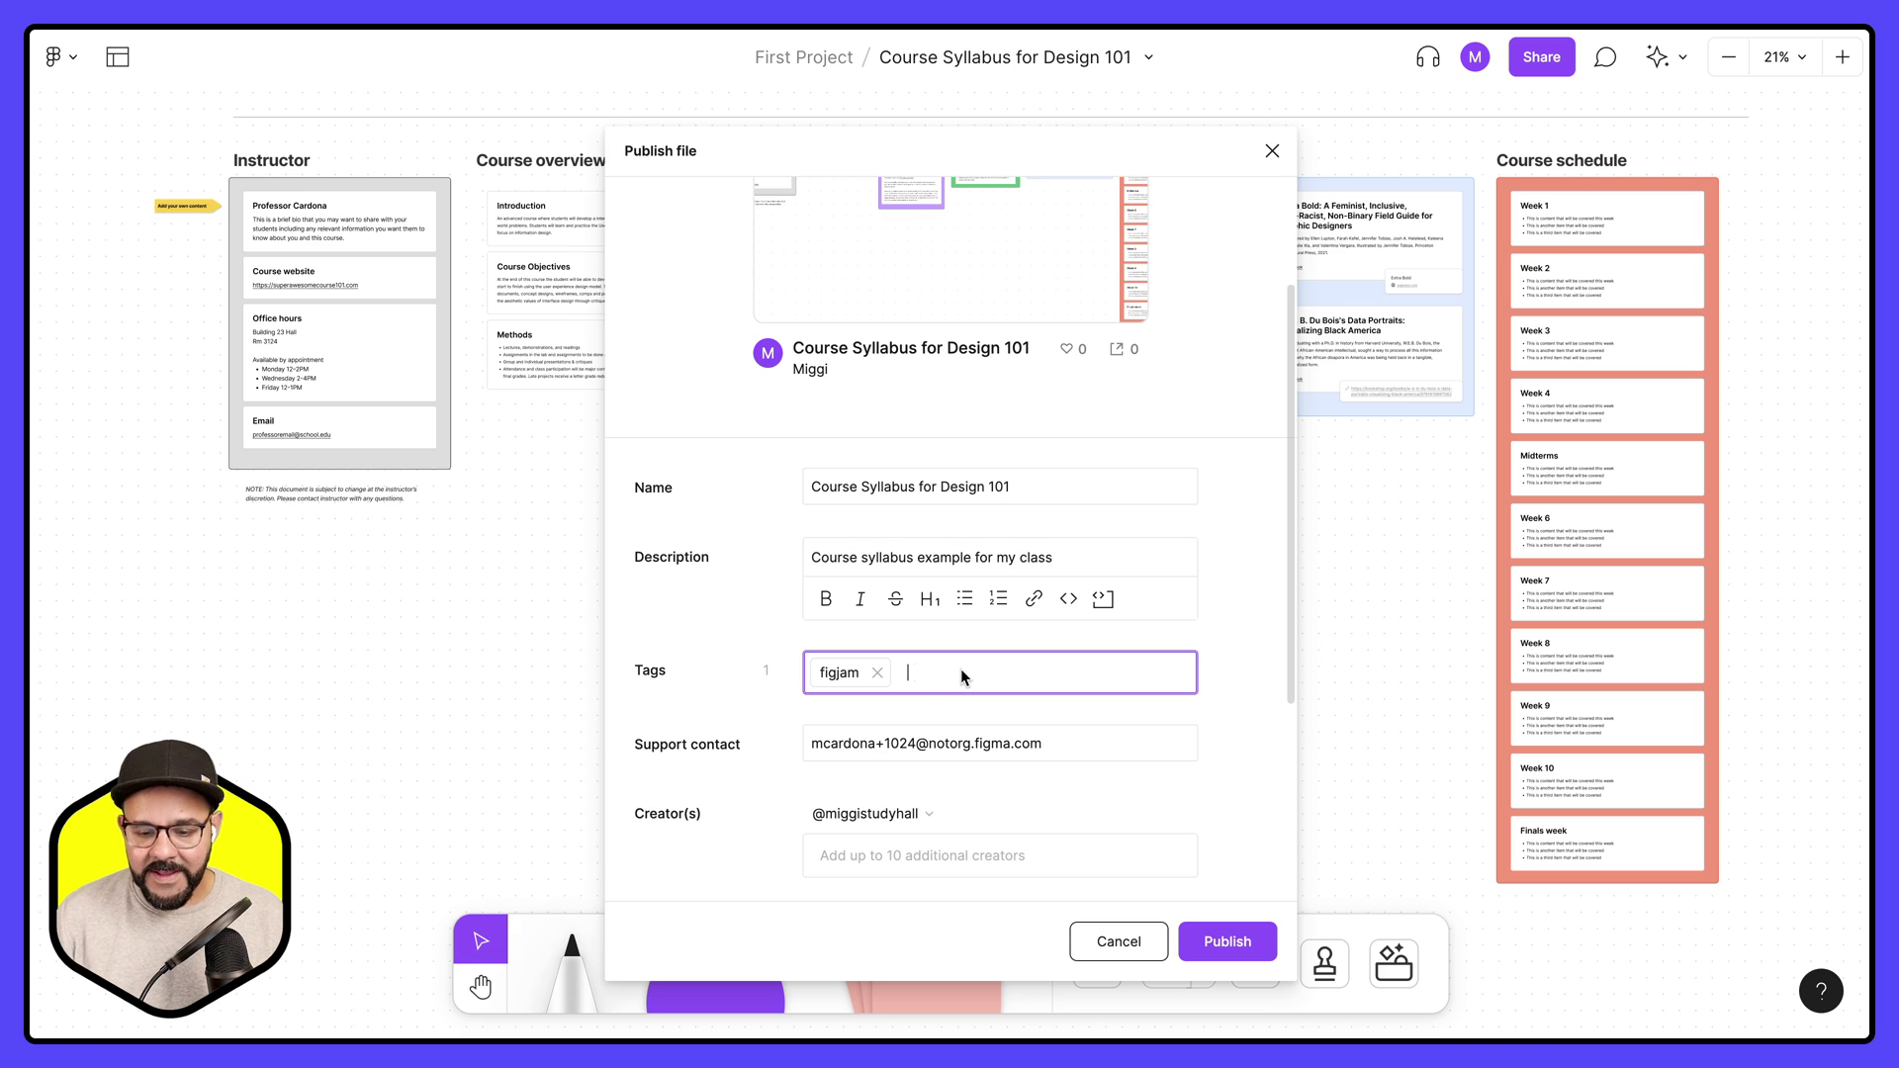
text(syllabus)
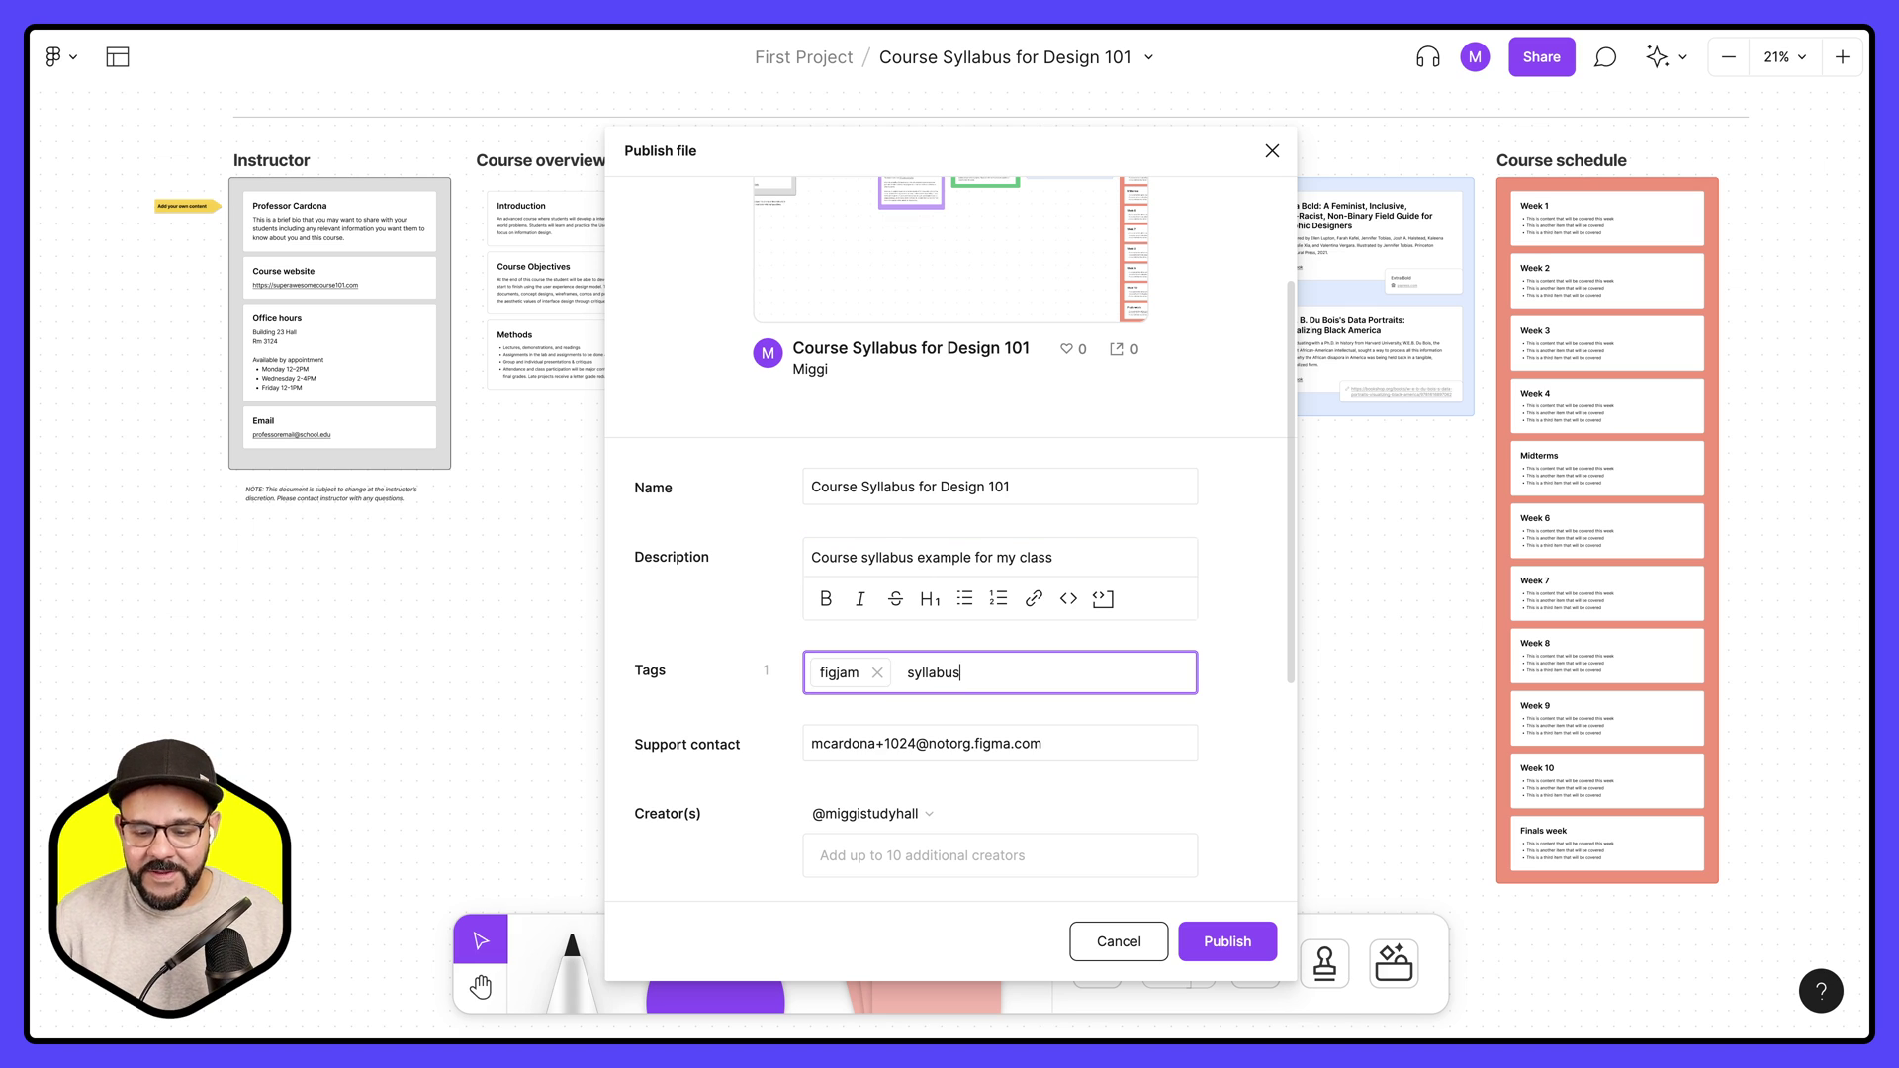
key(Return)
- Keep the personal account as creator and publish the file to the Community
scroll(678, 734, down, 2)
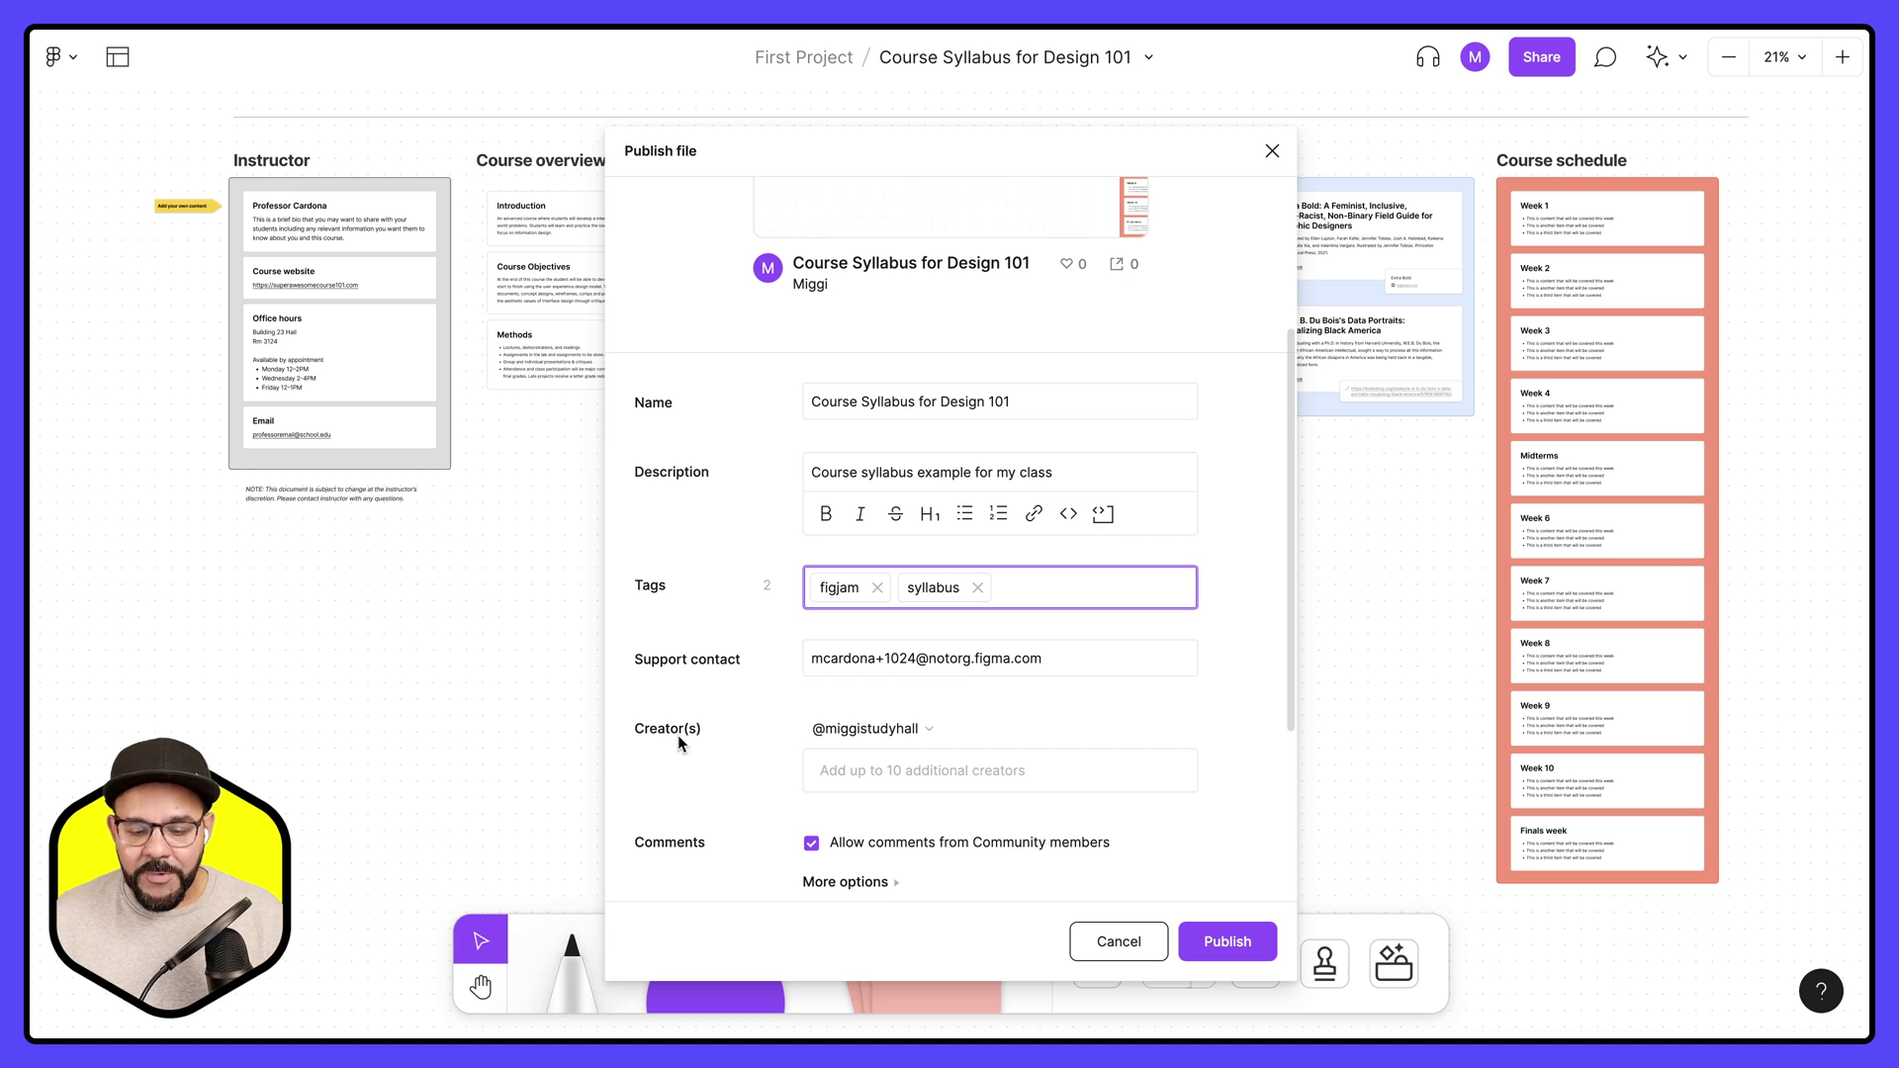
click(840, 728)
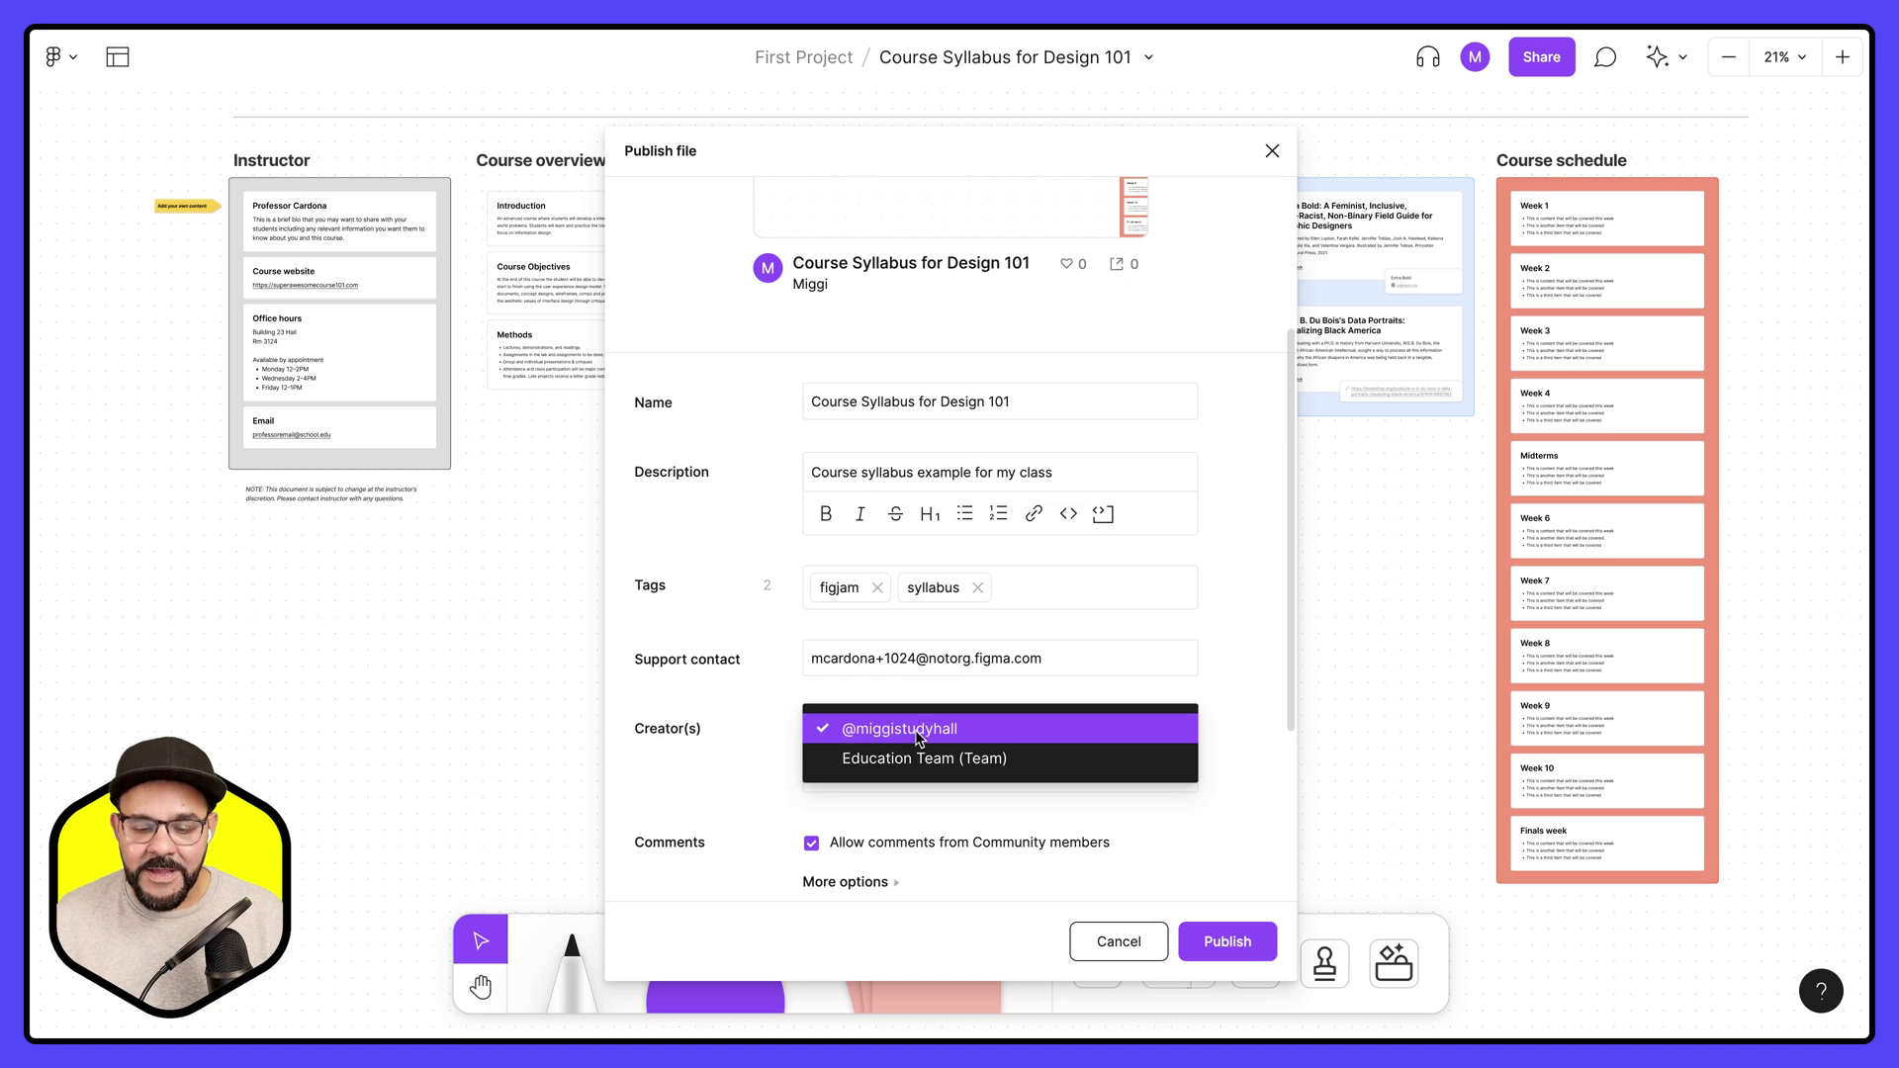
click(920, 730)
scroll(775, 769, down, 2)
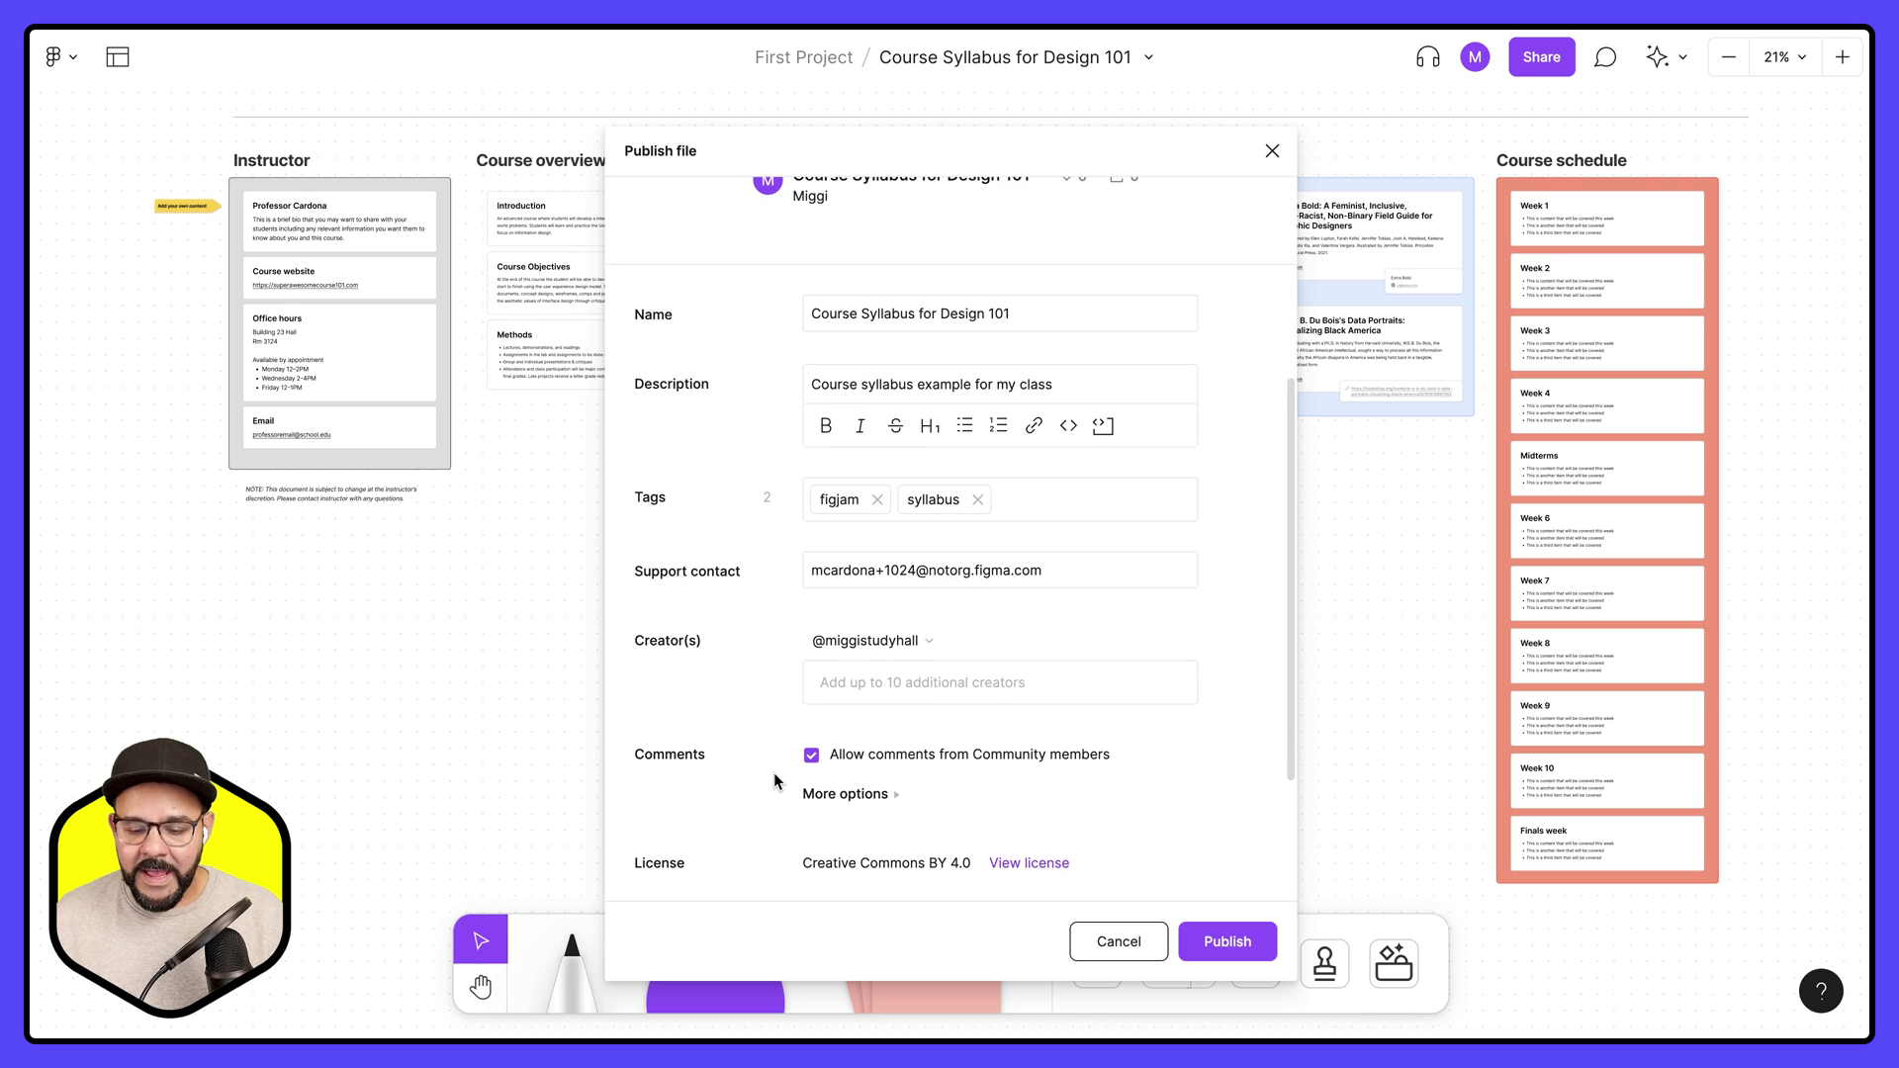
scroll(773, 773, up, 5)
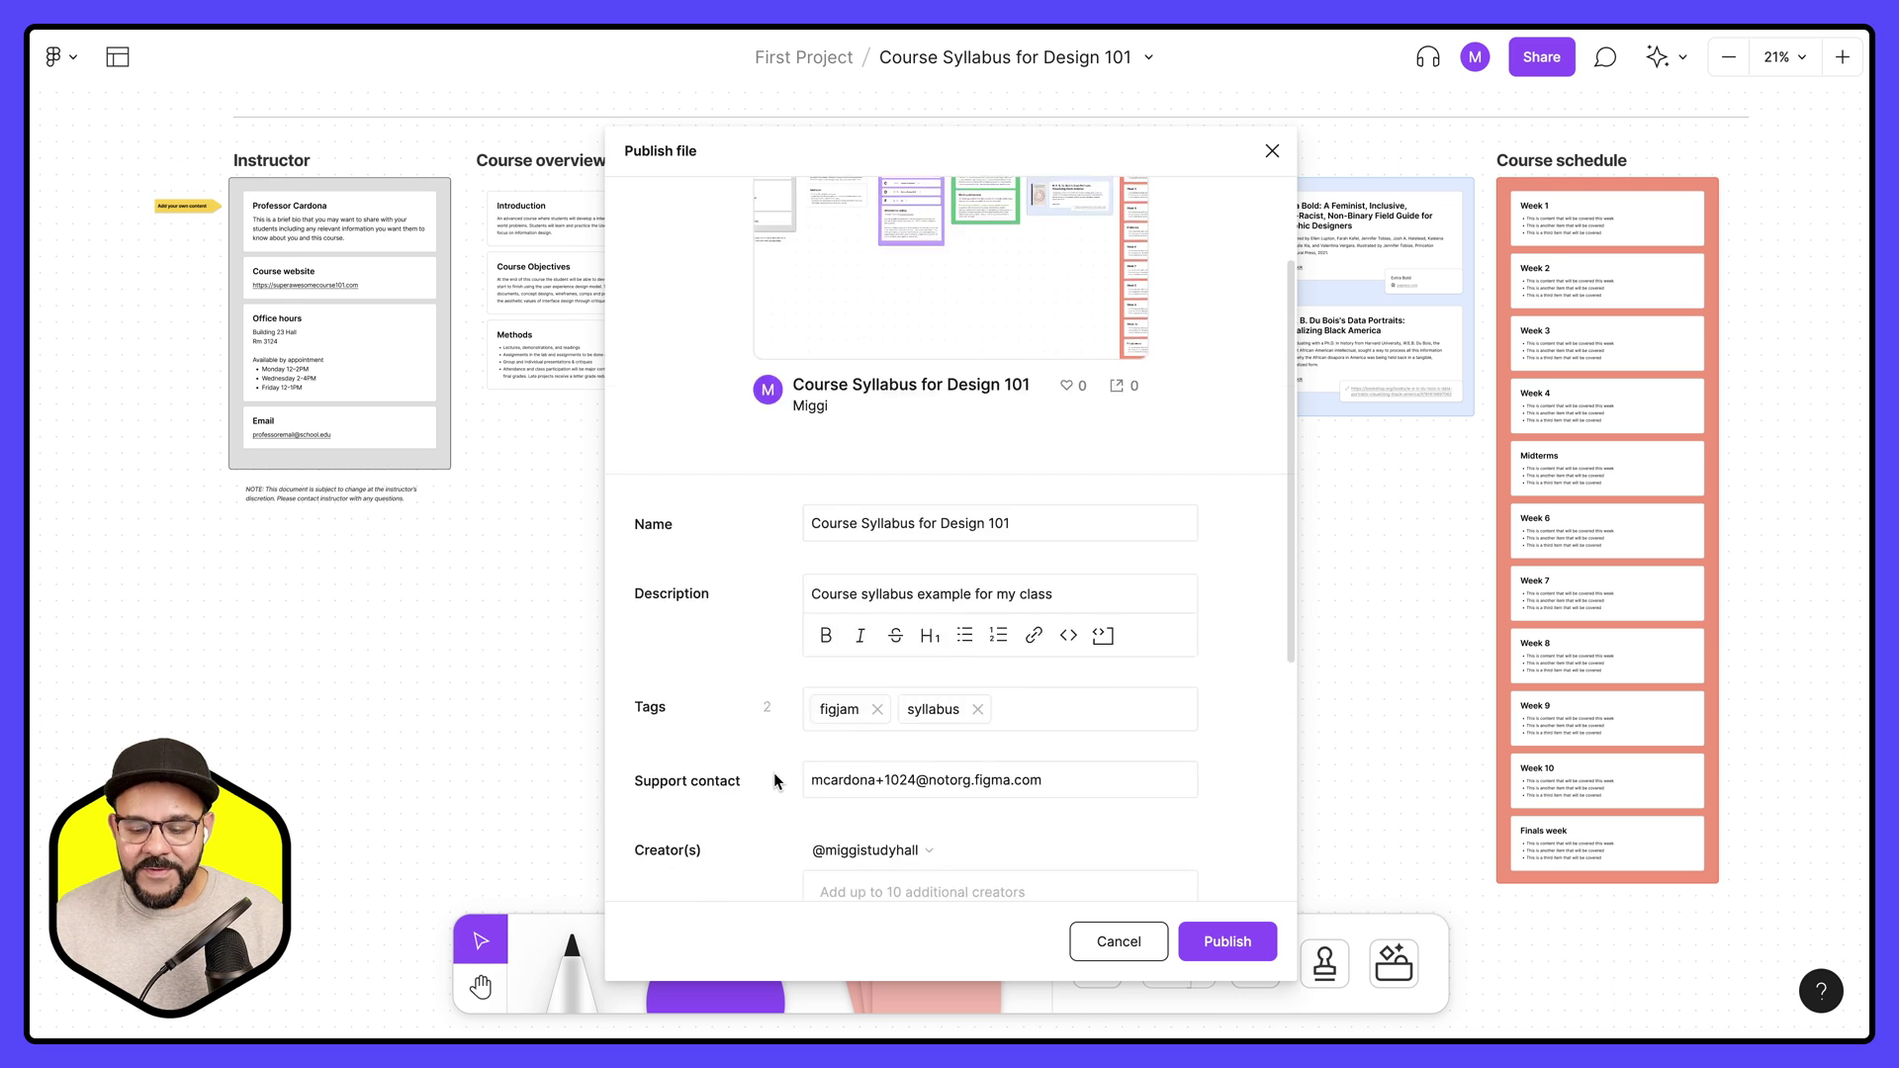
click(1228, 941)
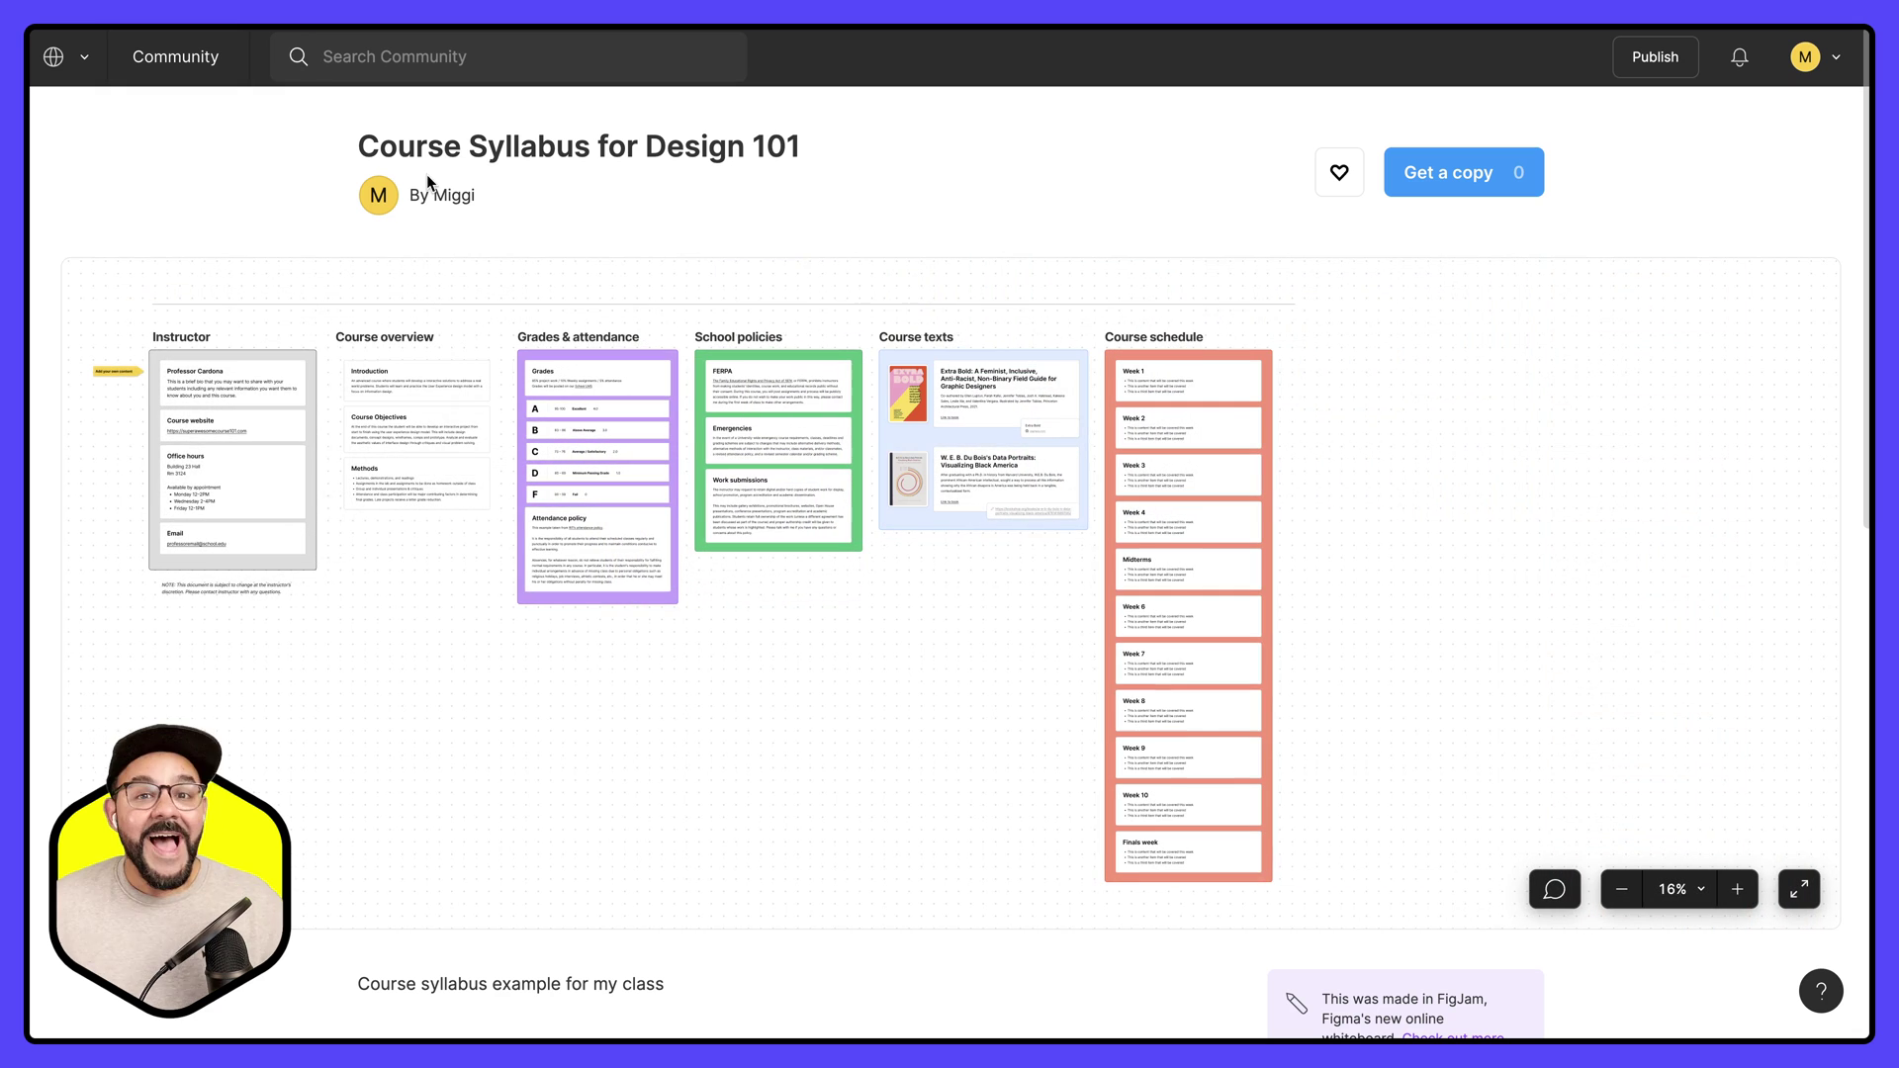
- Open the author's profile, then the Course Syllabus for Design 101 page, and choose Edit this page
scroll(683, 410, down, 5)
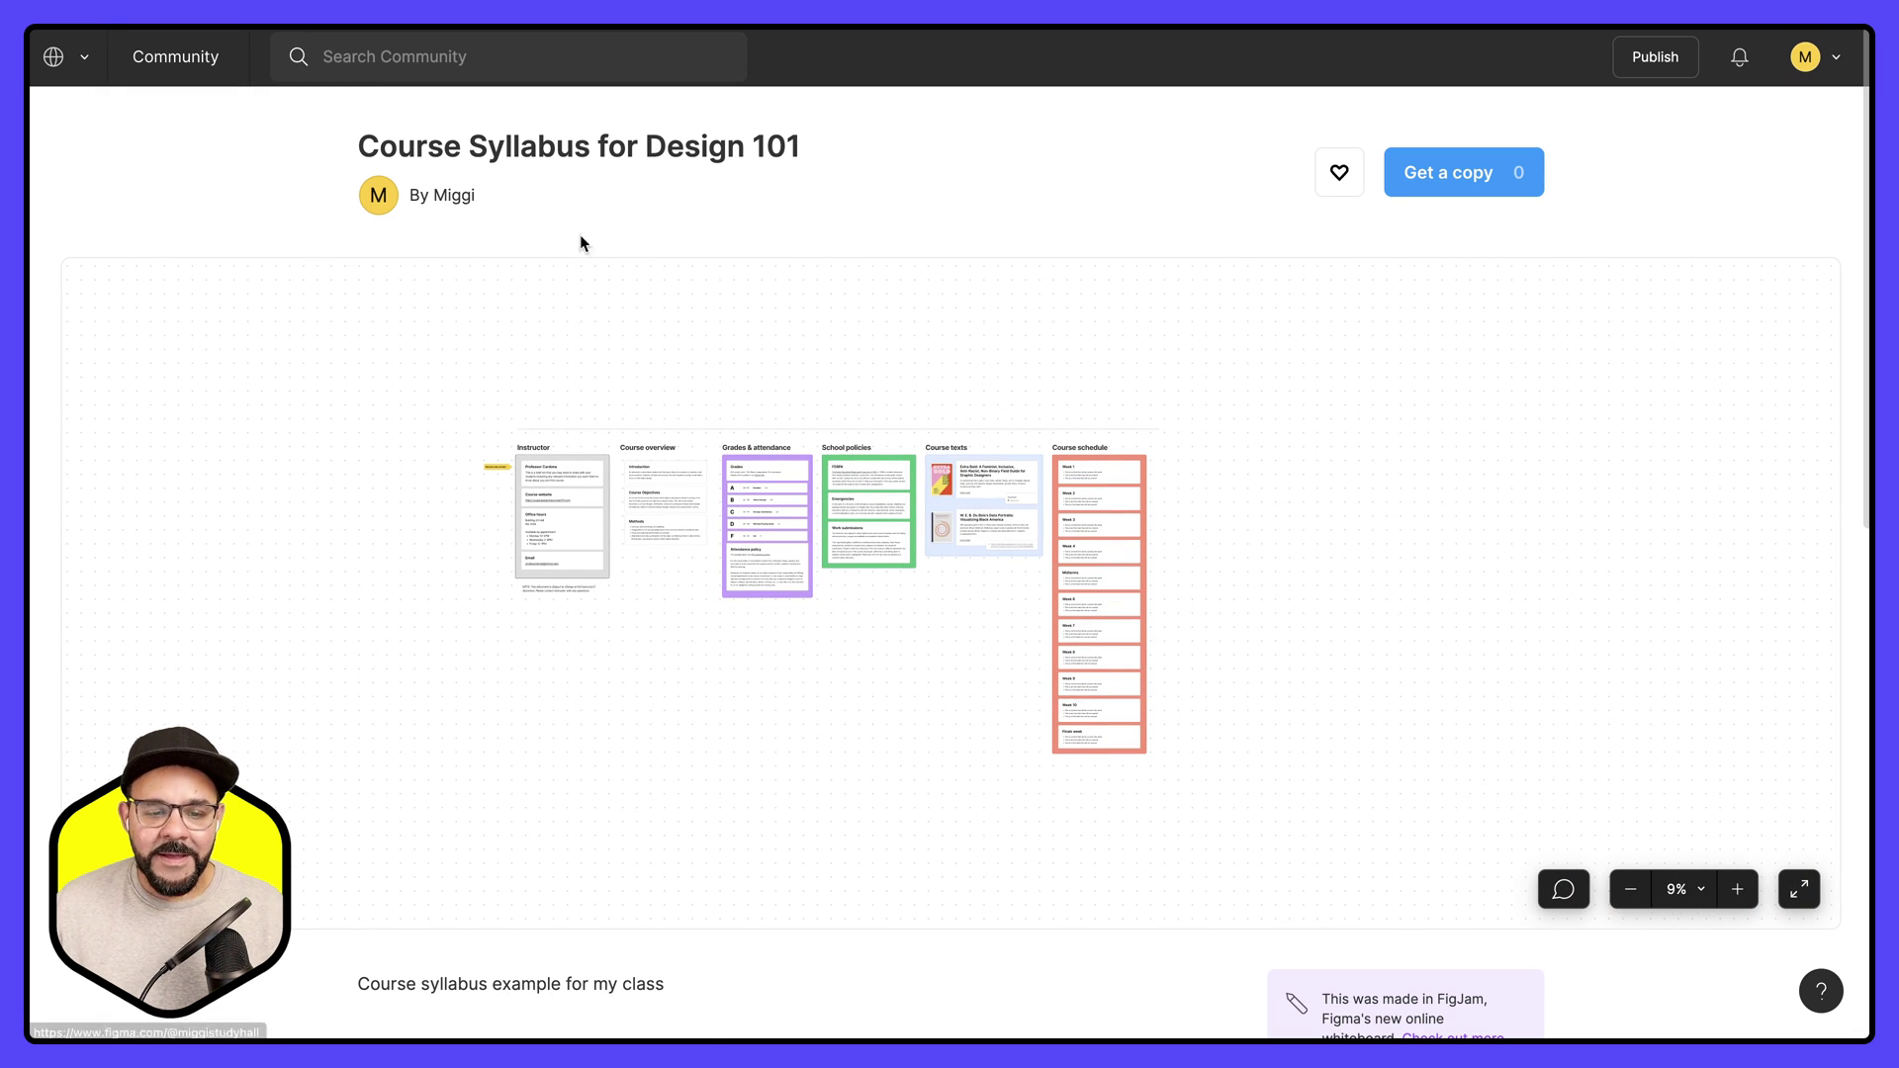
scroll(690, 864, down, 6)
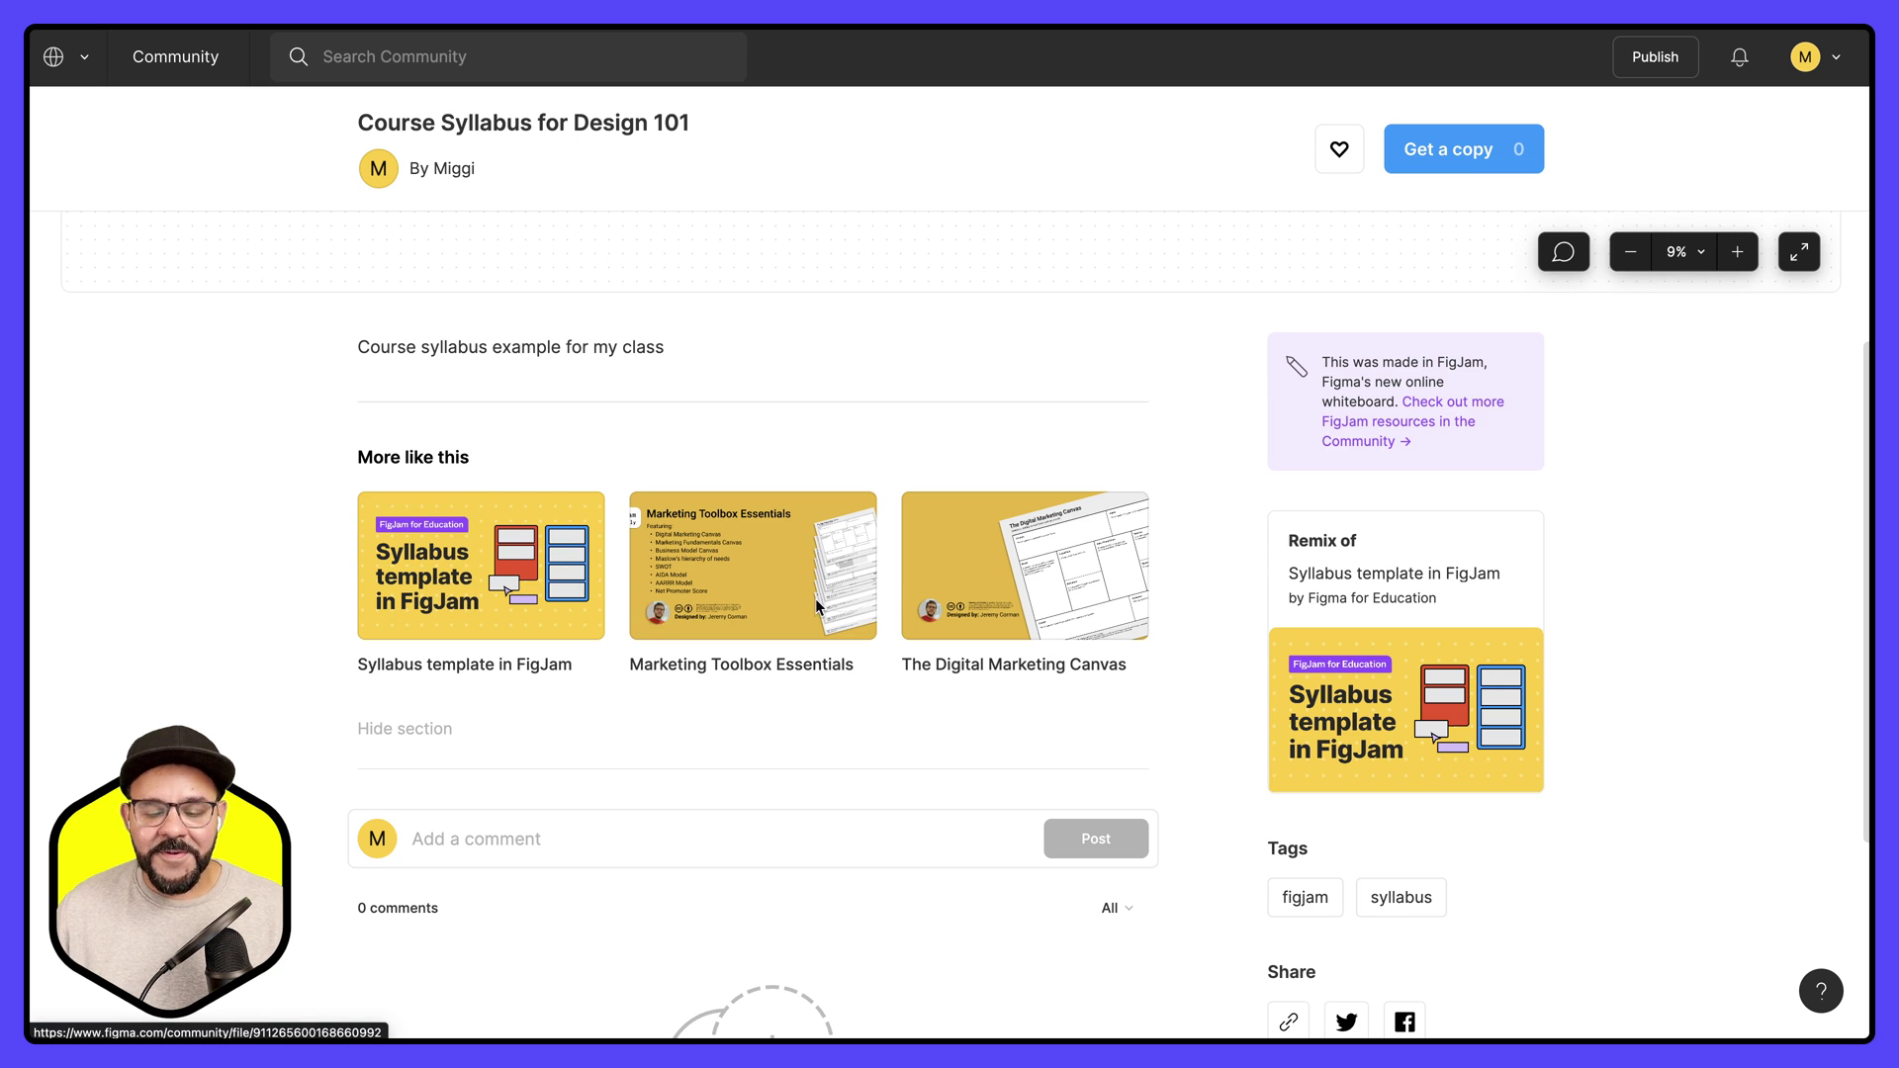
scroll(725, 599, up, 6)
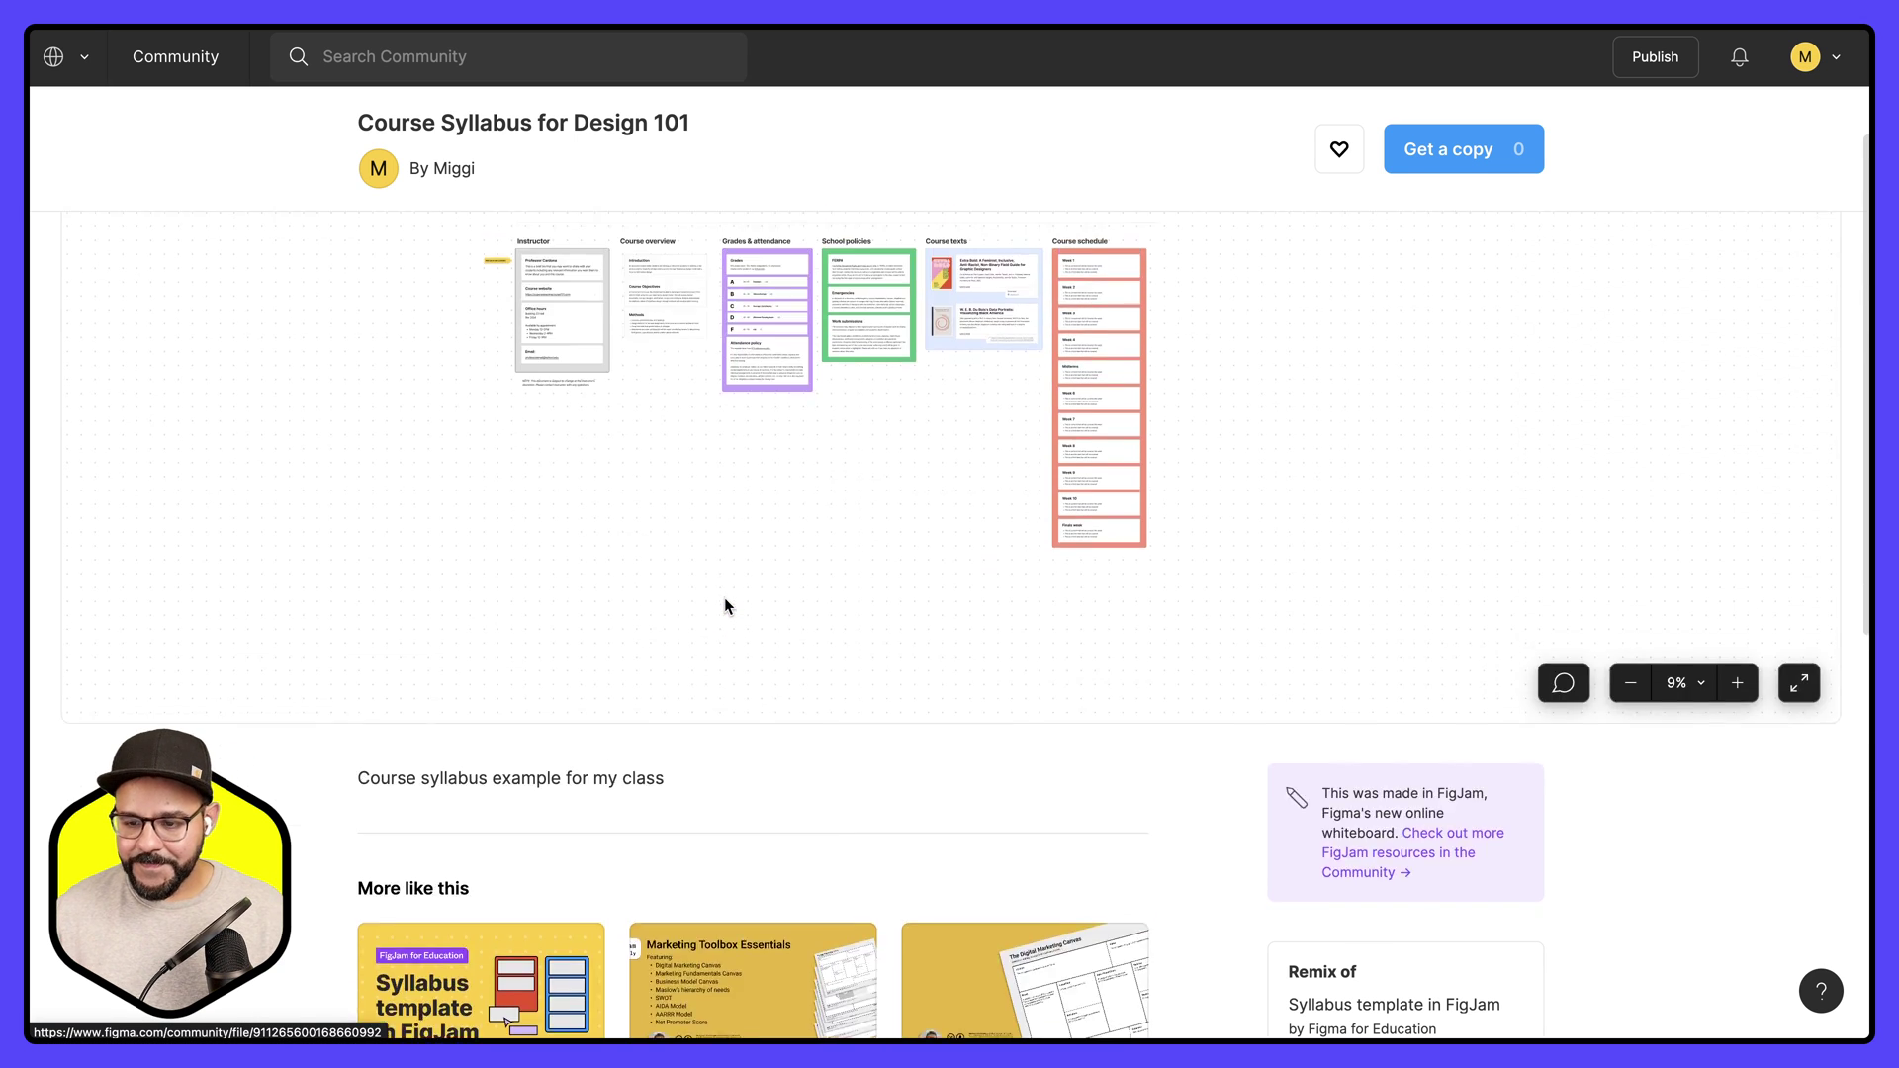
click(460, 196)
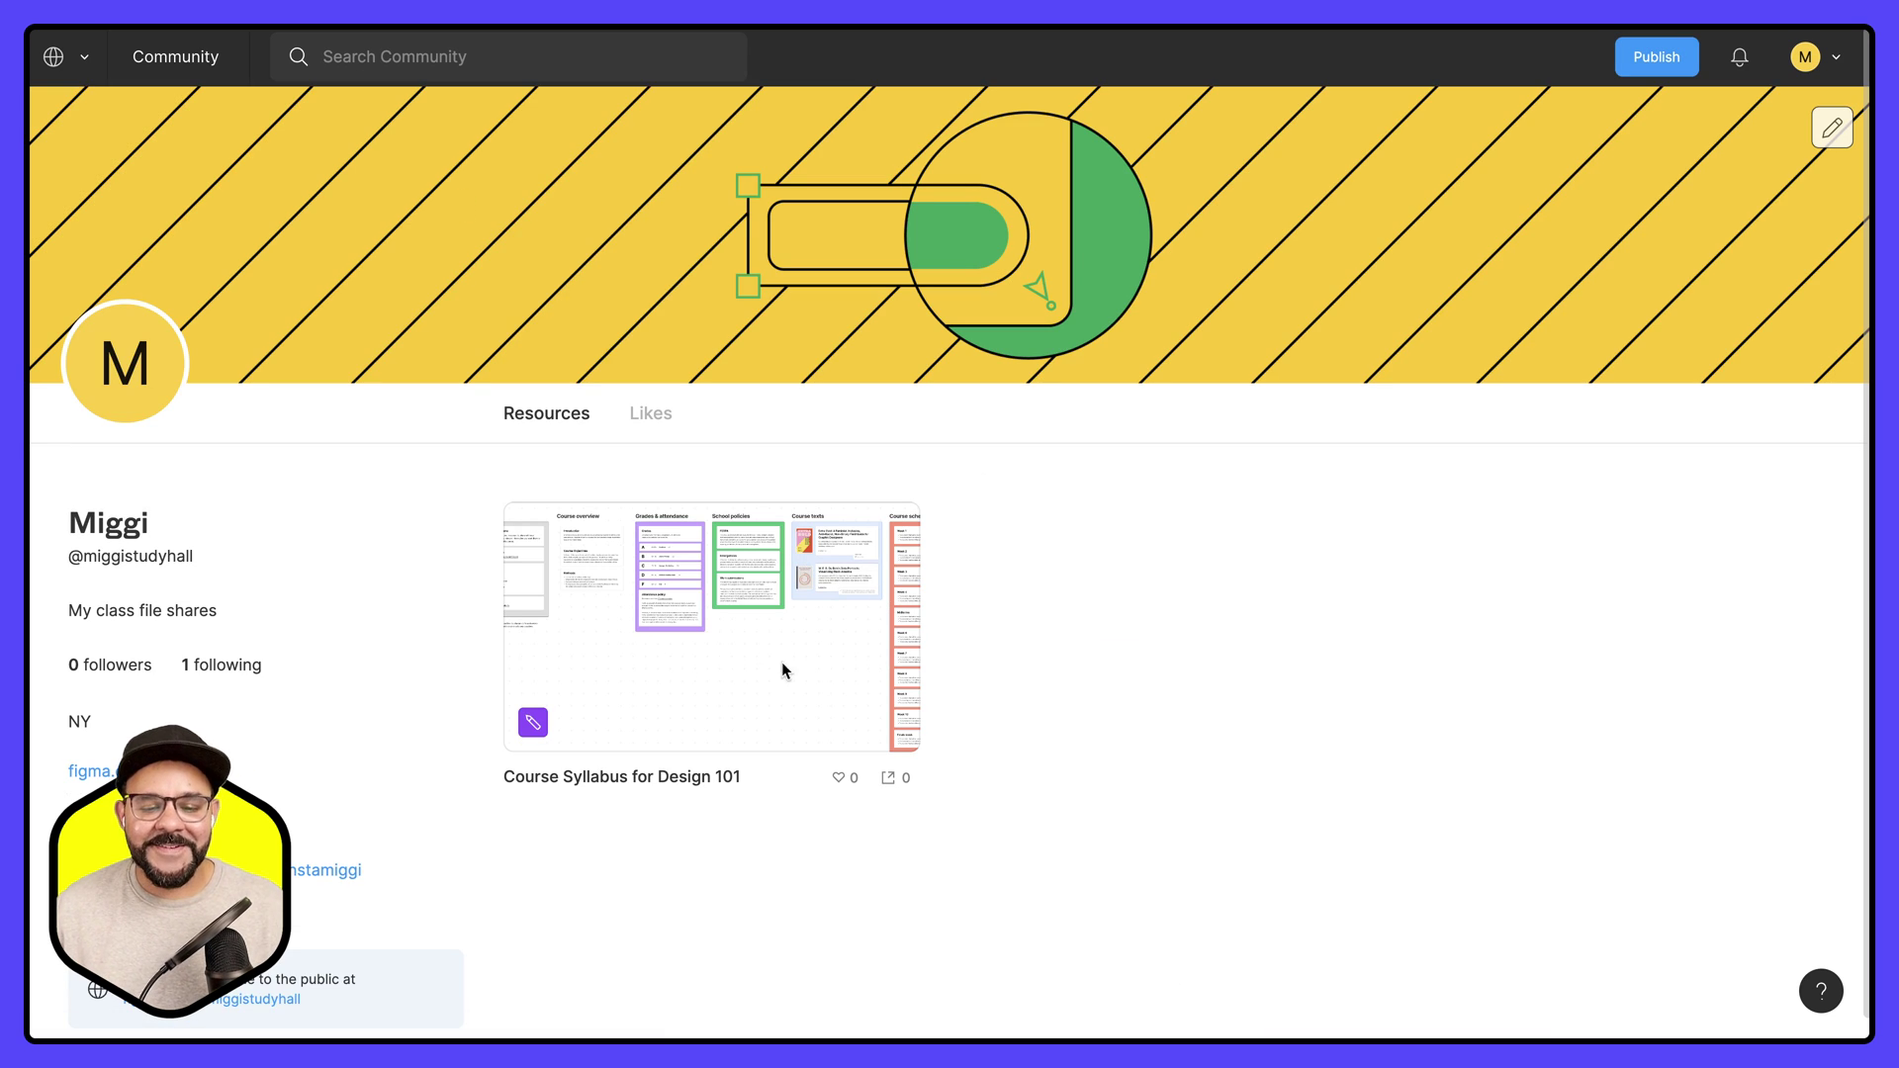
click(675, 615)
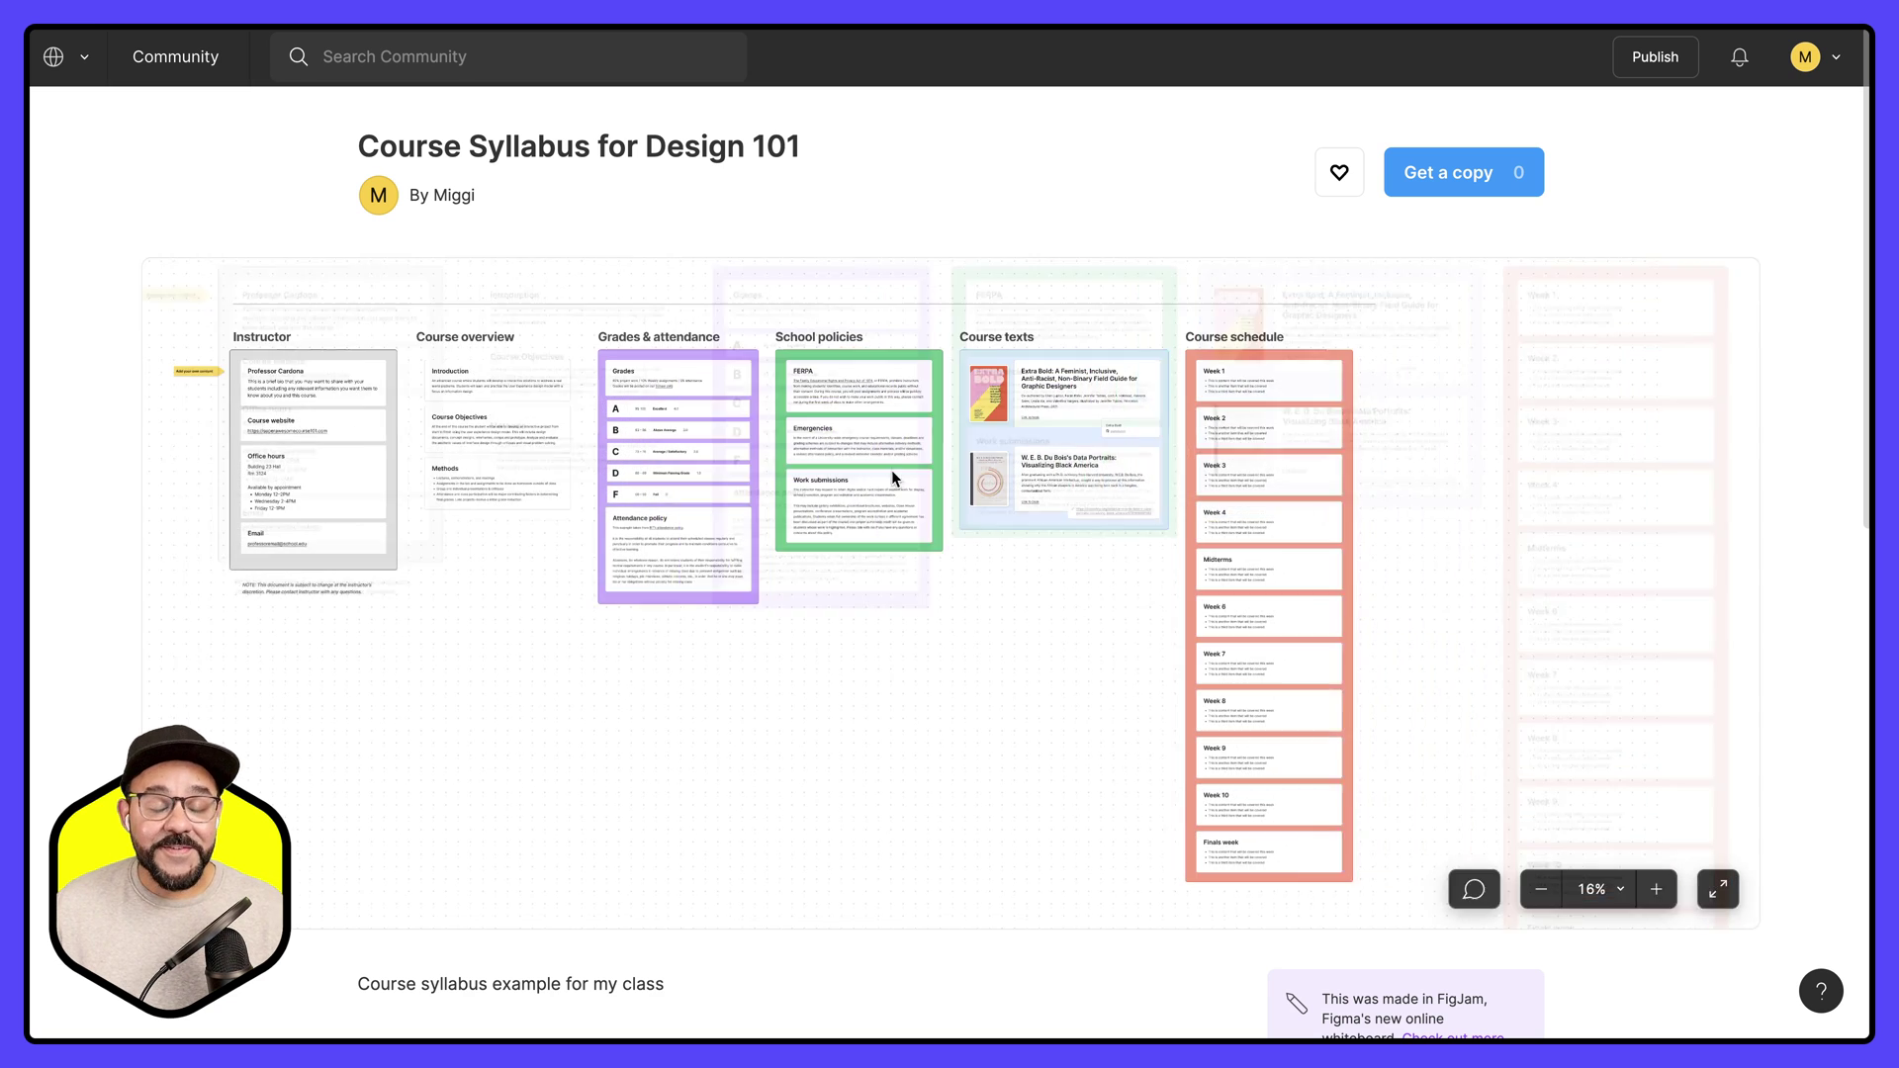
scroll(1224, 495, down, 10)
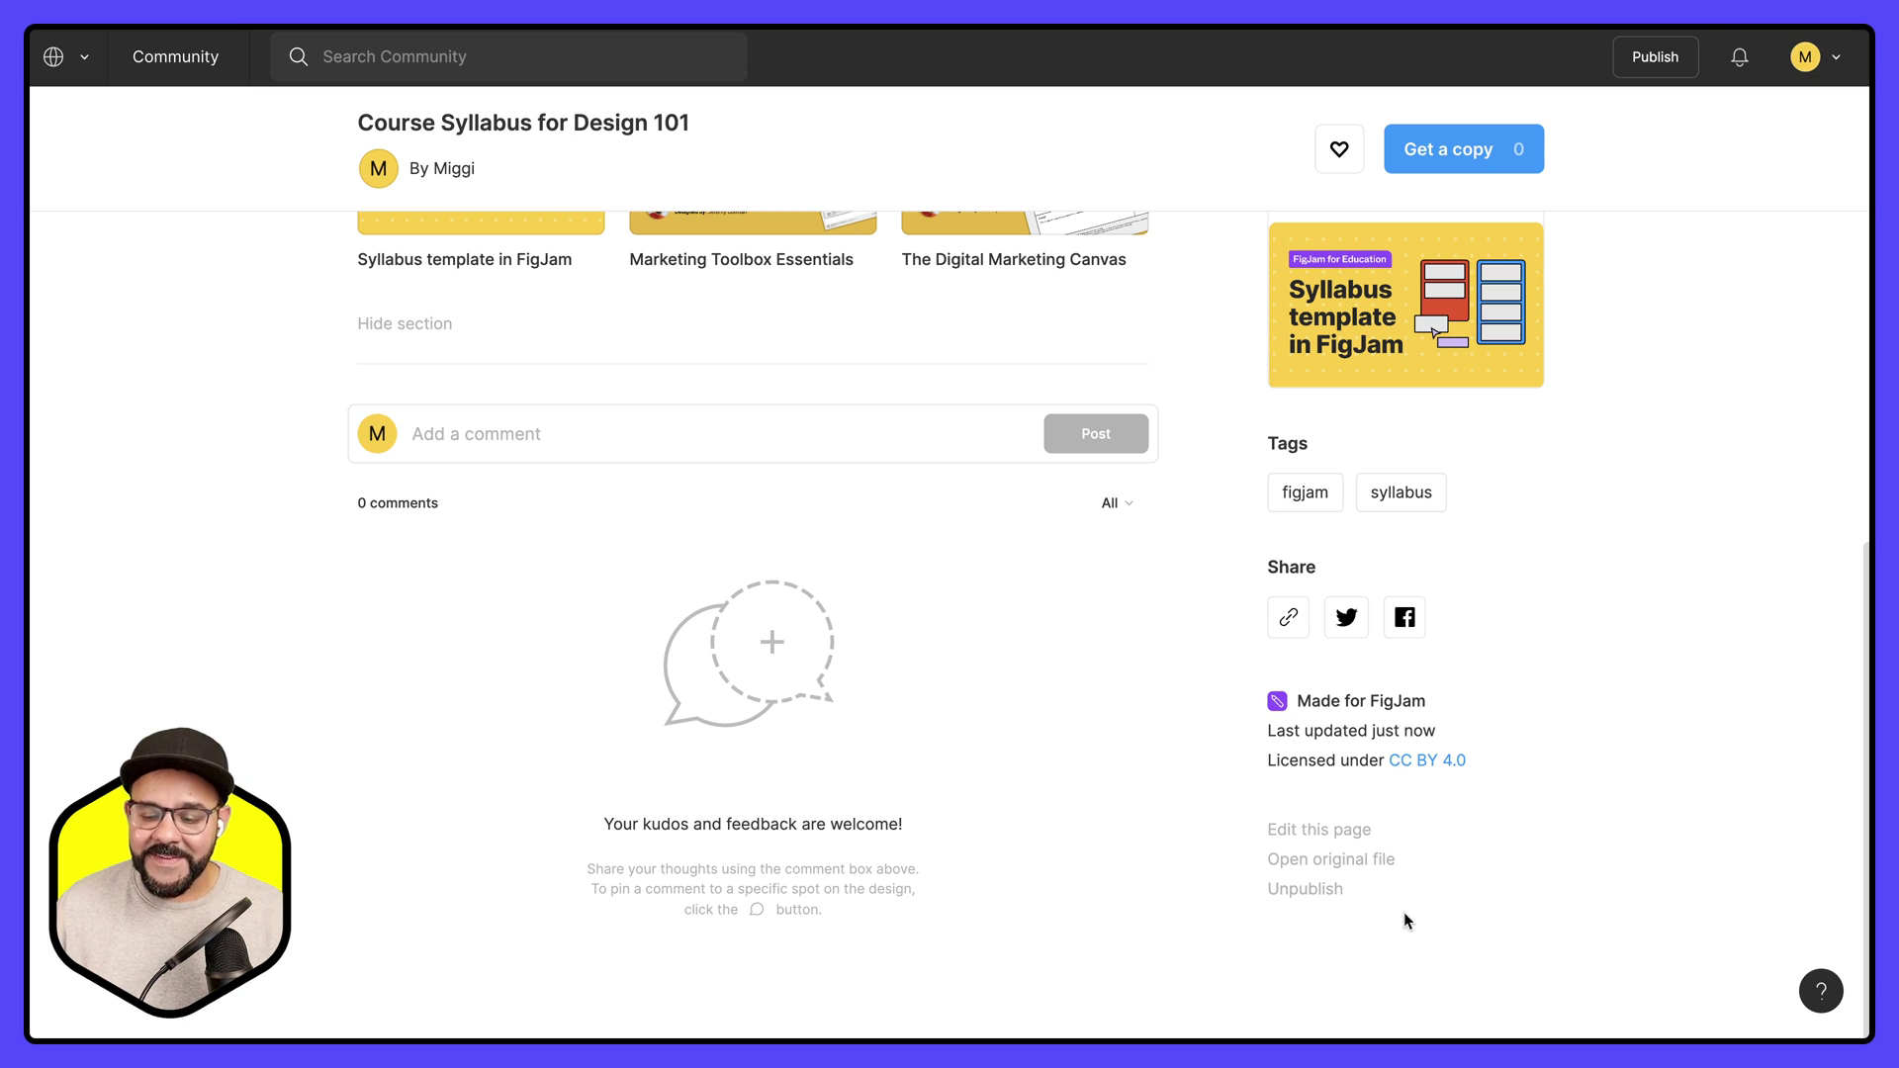
click(1289, 833)
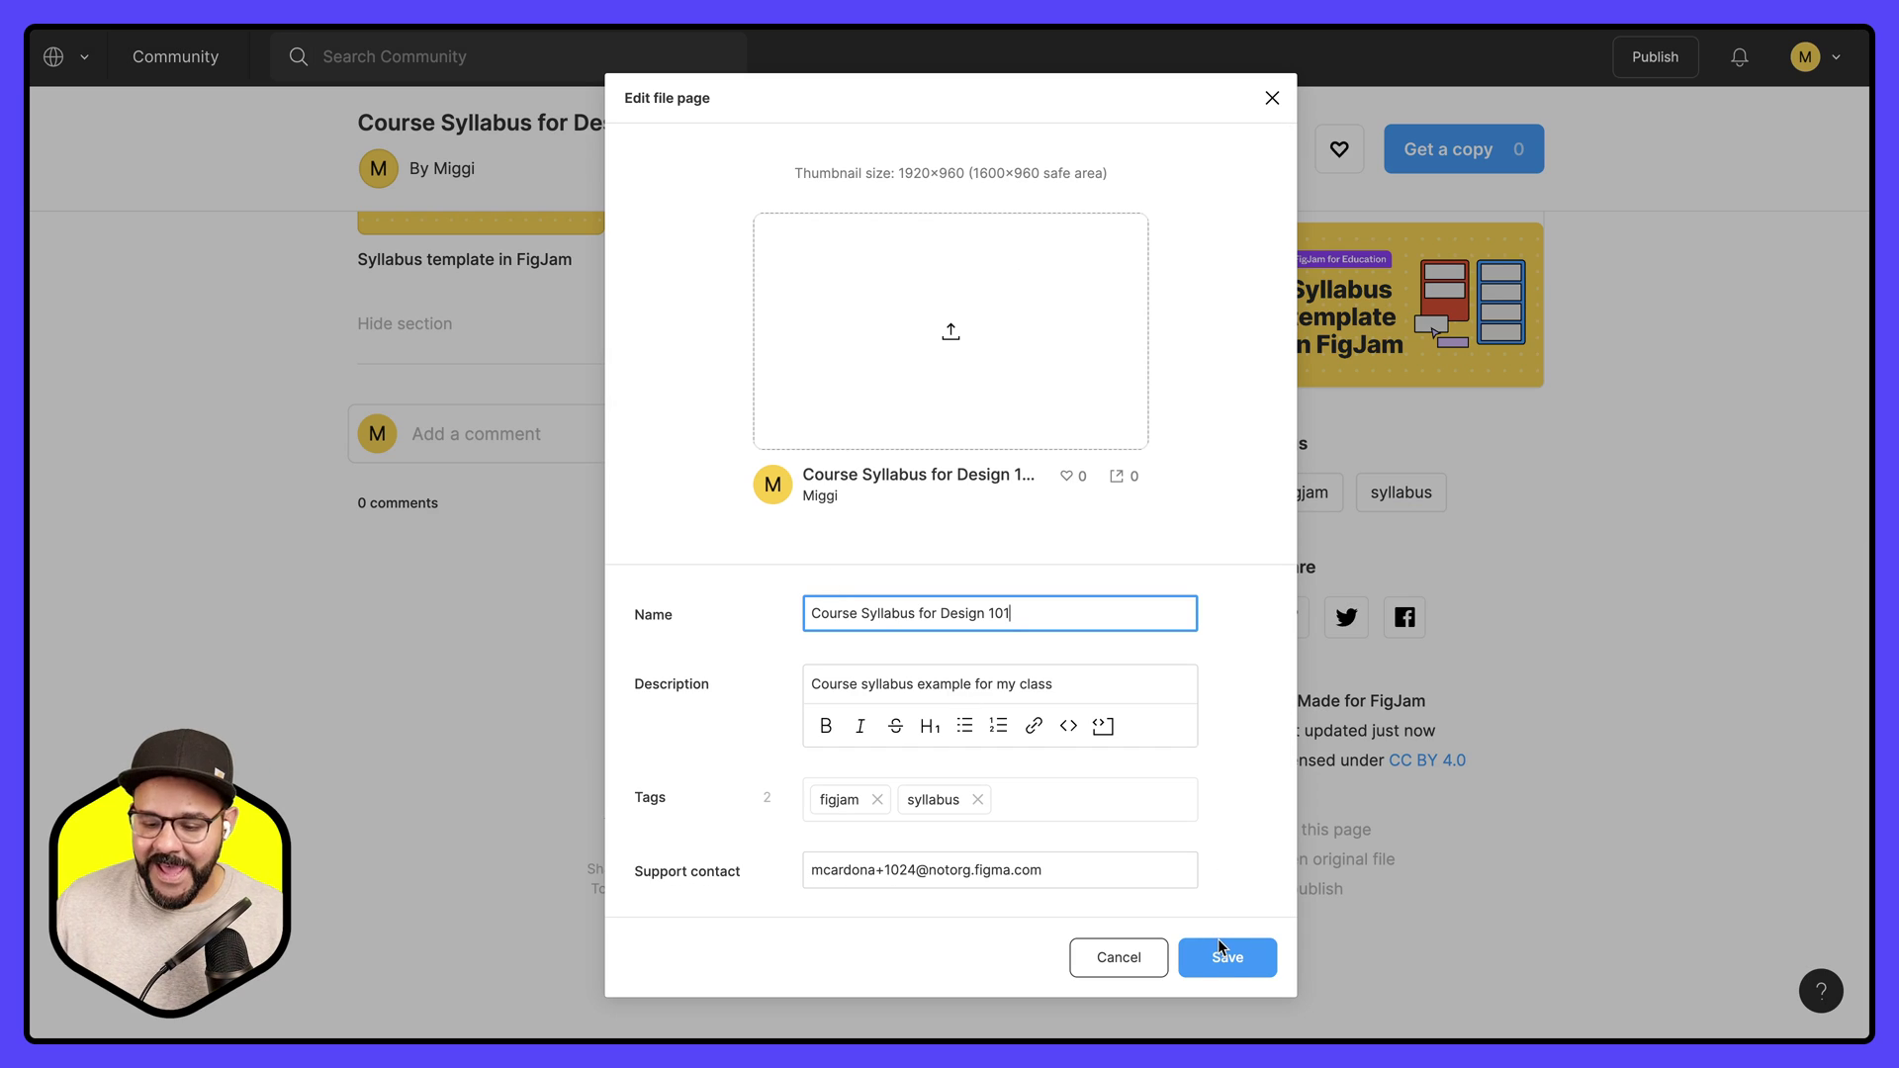
- Save the community page details and bring the board's Instructor column into view
click(1249, 952)
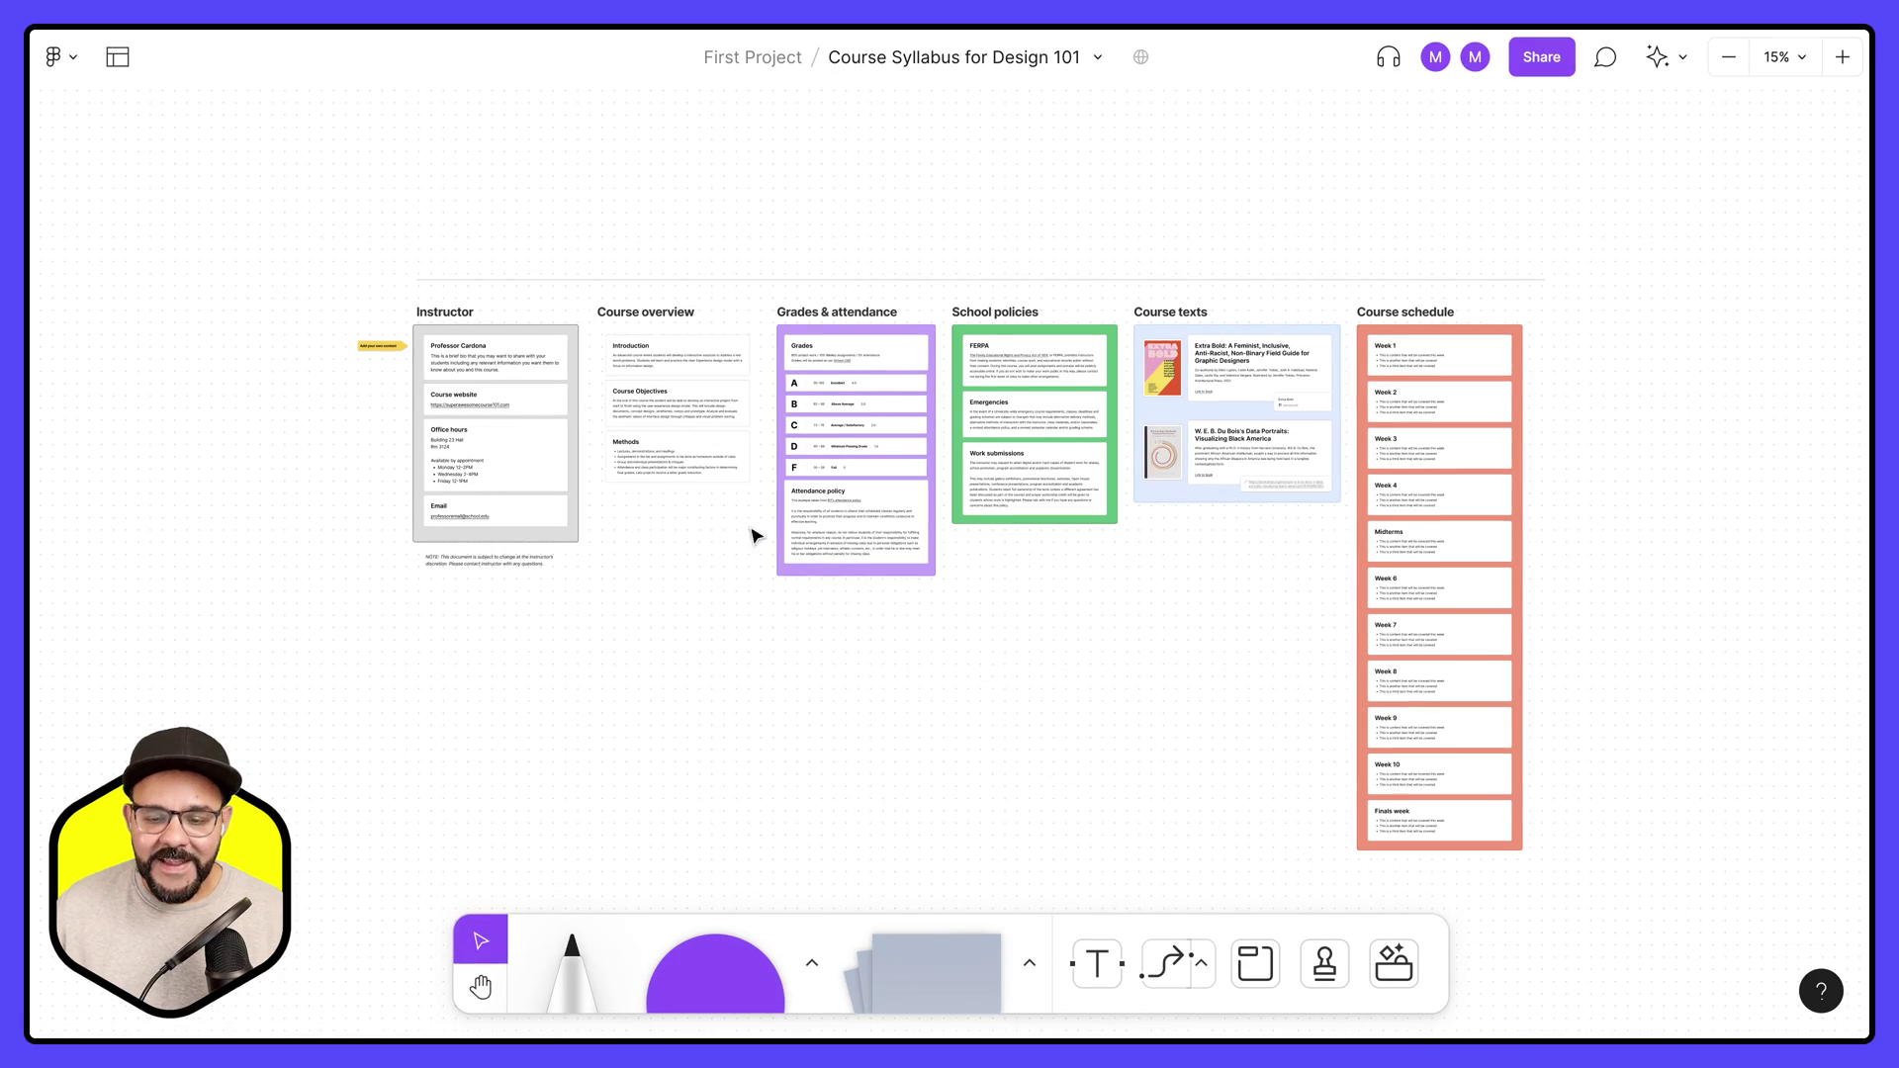
scroll(436, 338, up, 5)
key(space)
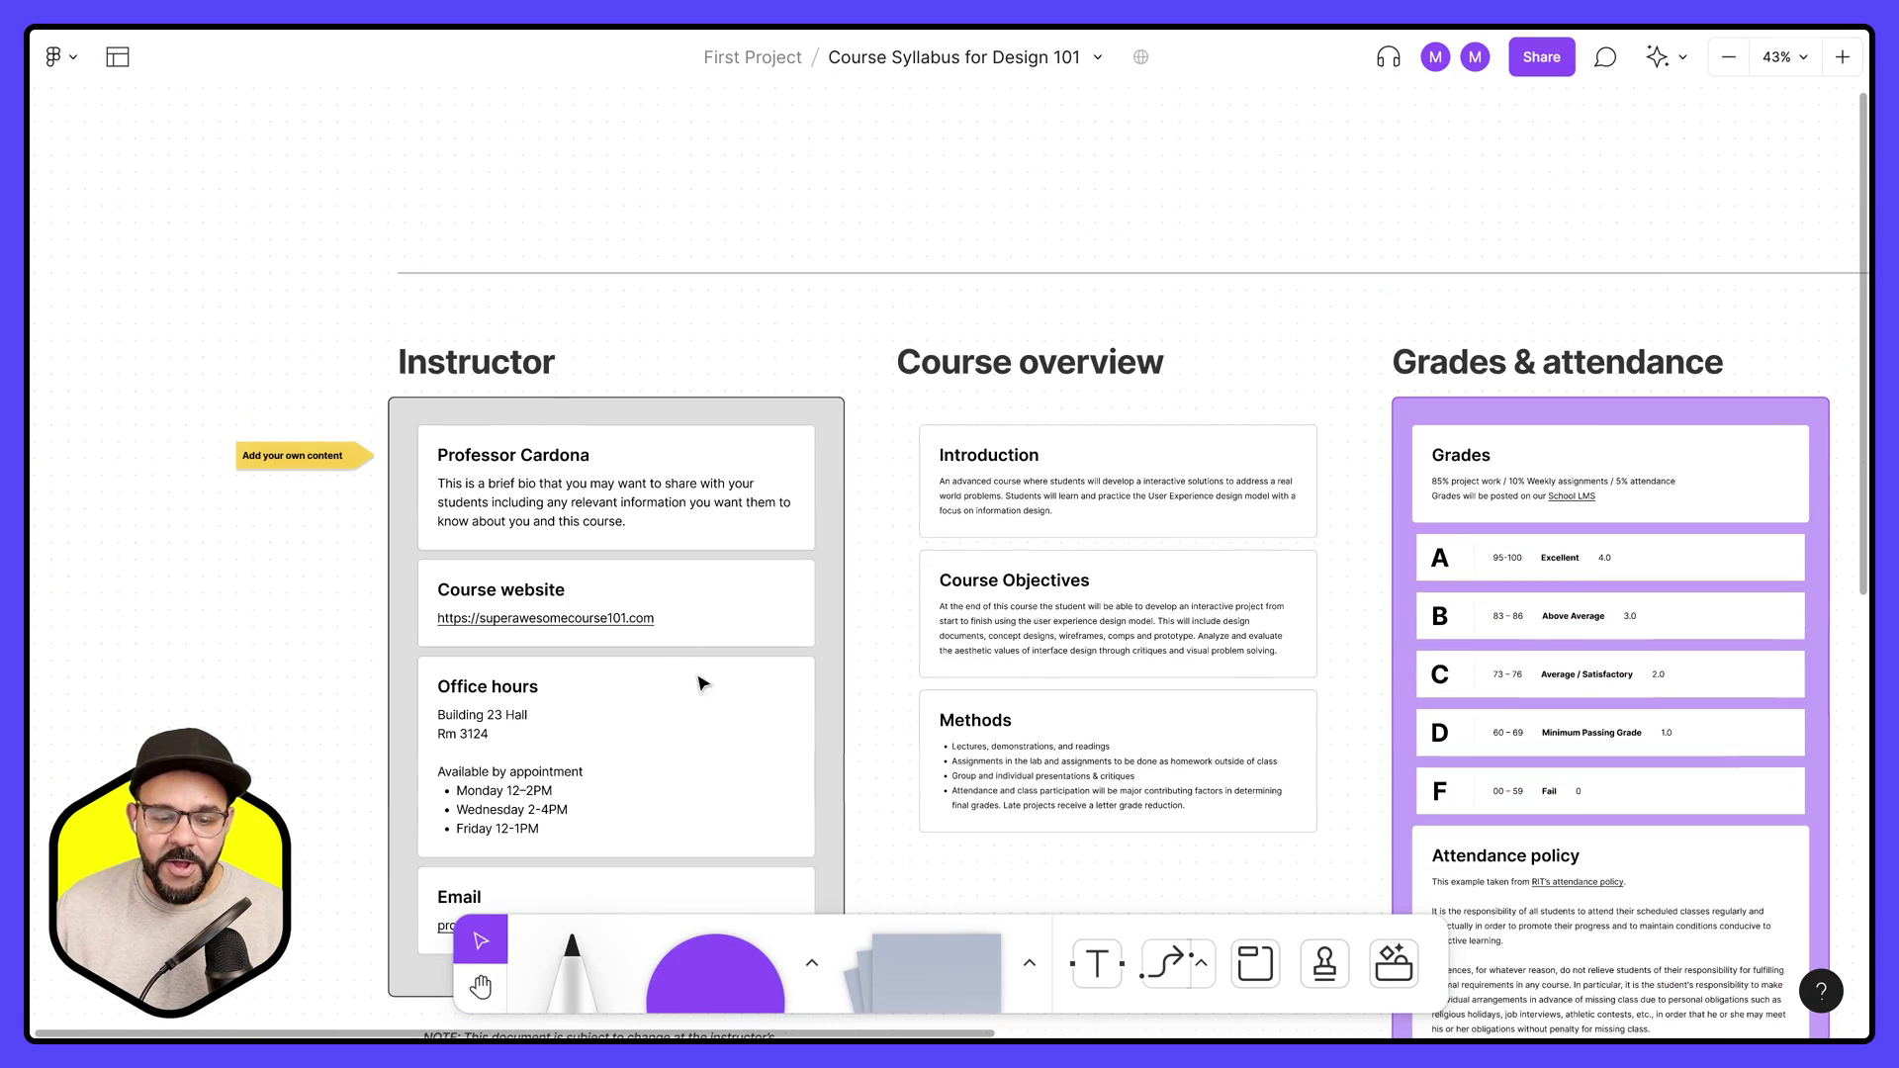
scroll(699, 682, down, 1)
- Replace the surname on the Instructor card title with the account owner's name
click(524, 427)
double_click(516, 426)
double_click(516, 422)
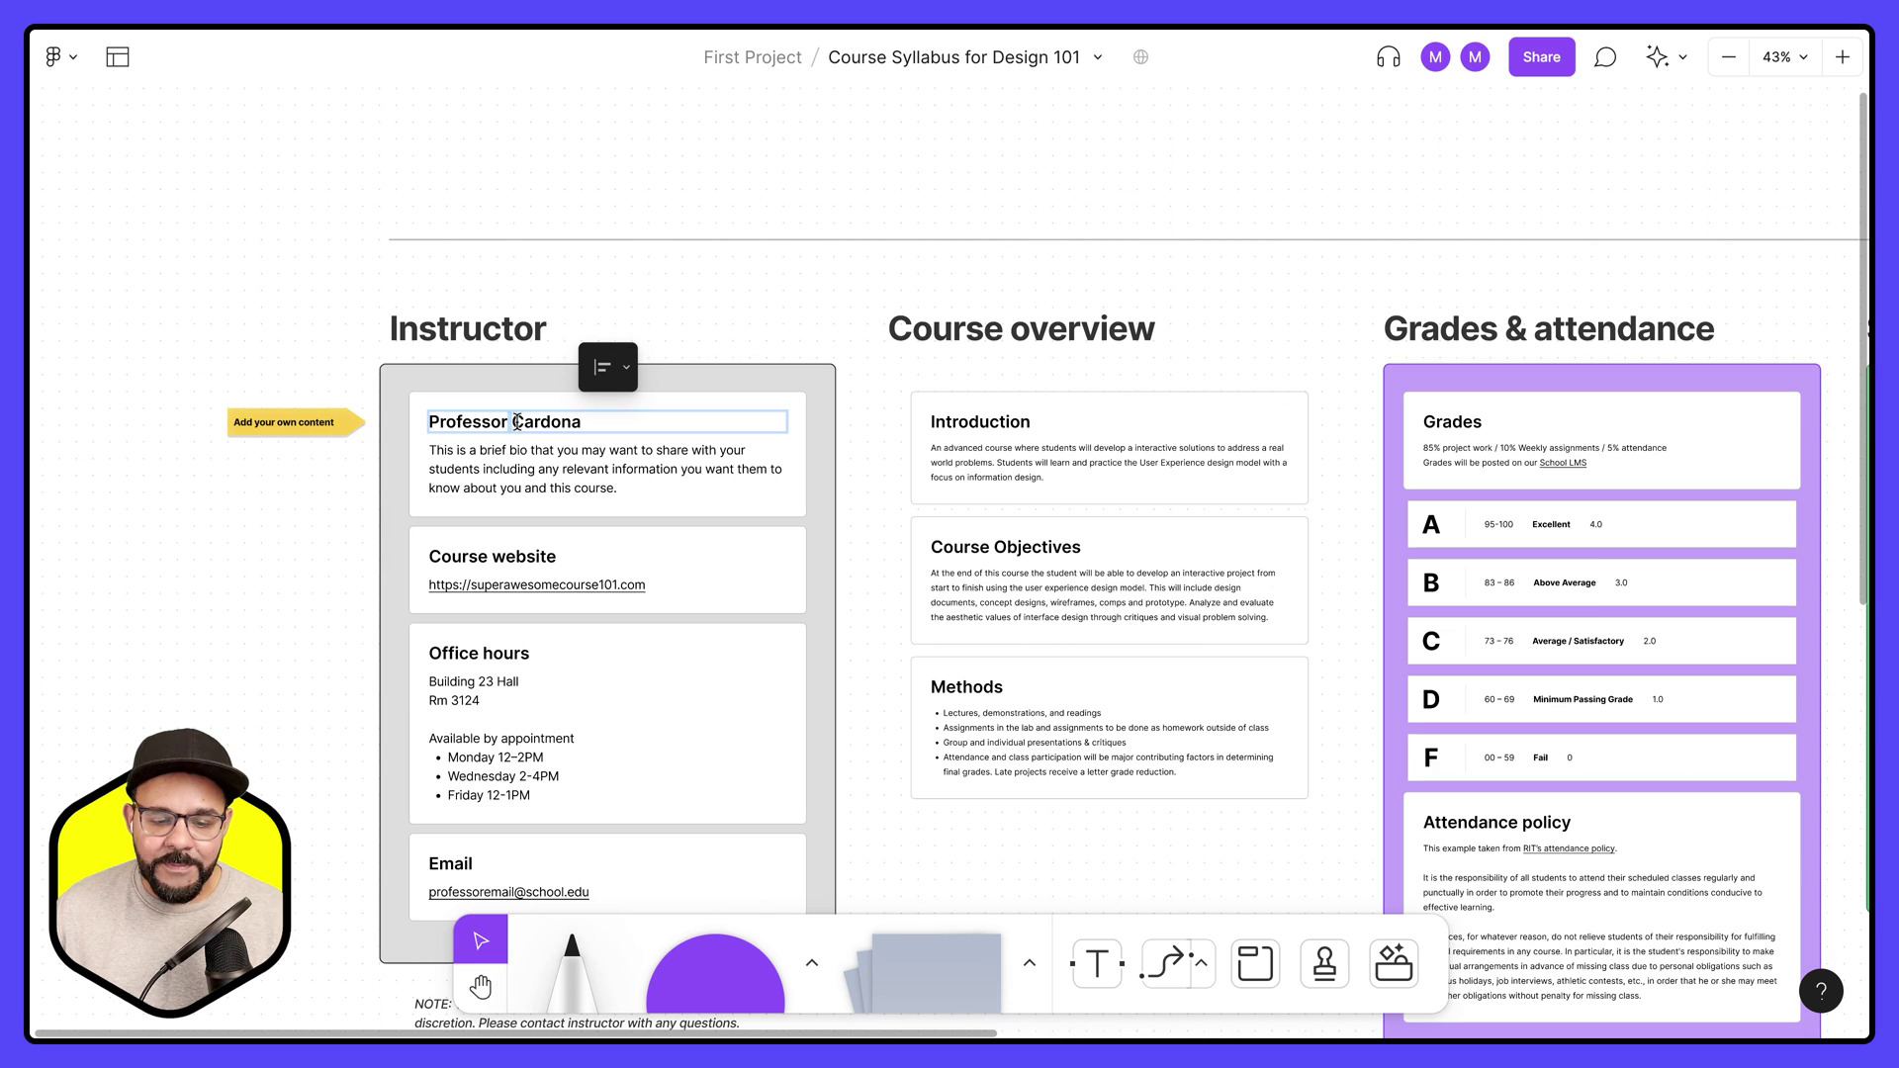
double_click(552, 421)
text(Miggi)
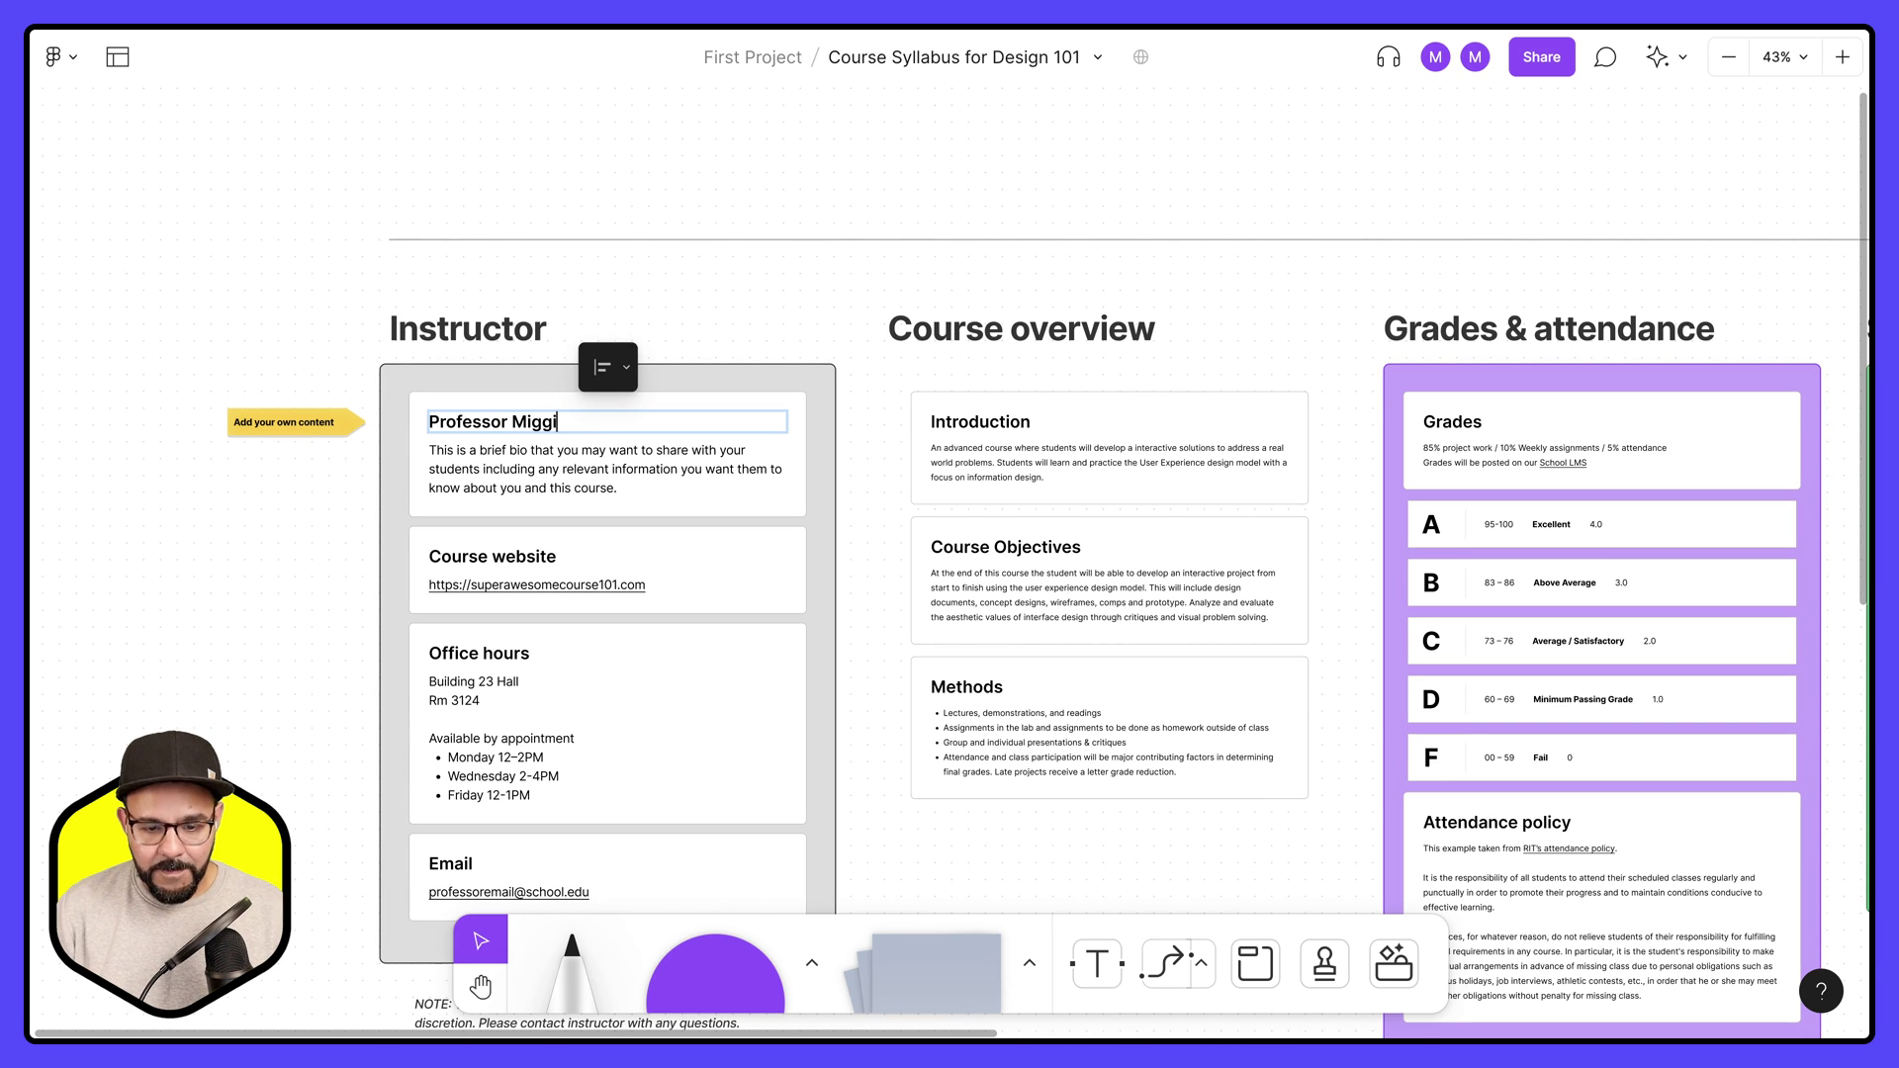
key(Escape)
key(Escape)
scroll(653, 331, down, 3)
key(h)
scroll(594, 317, right, 5)
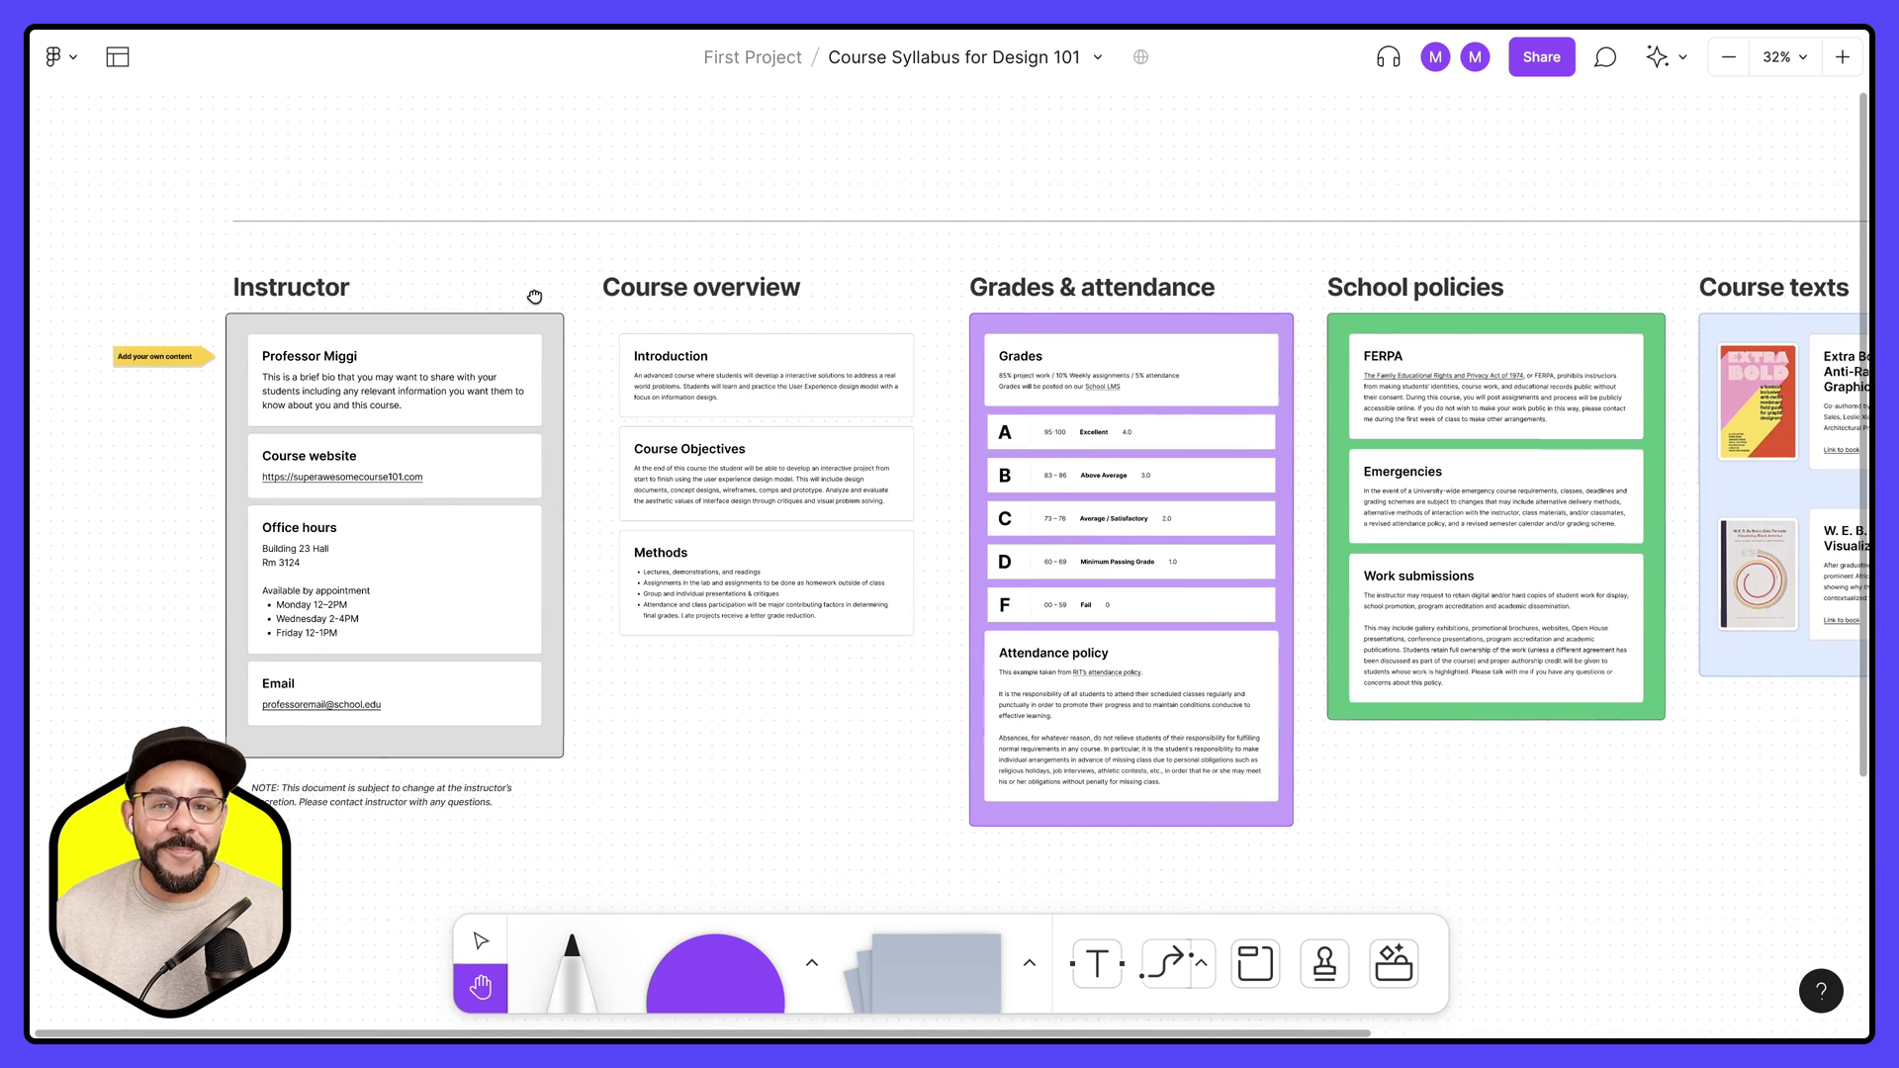
drag(534, 297, 566, 286)
- Publish an update of the syllabus board to the Community and view its page
key(v)
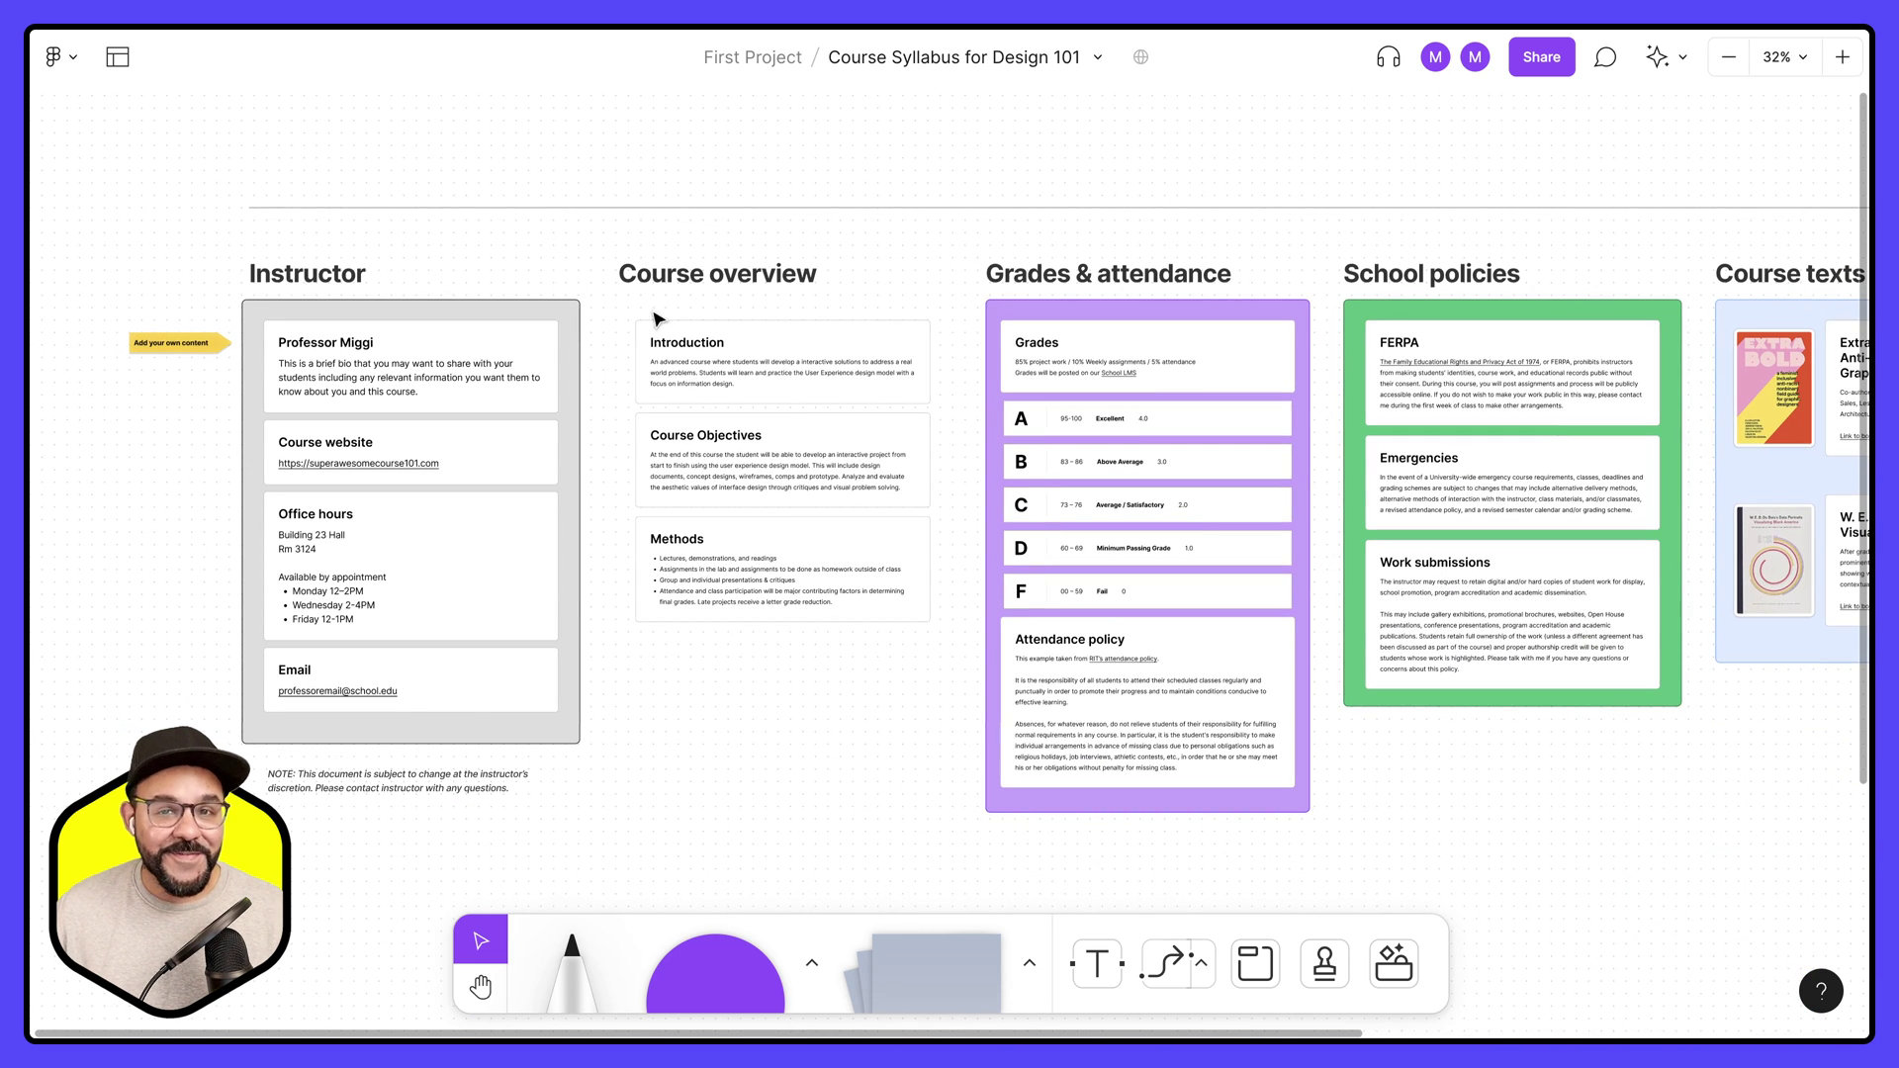
click(1542, 61)
click(807, 206)
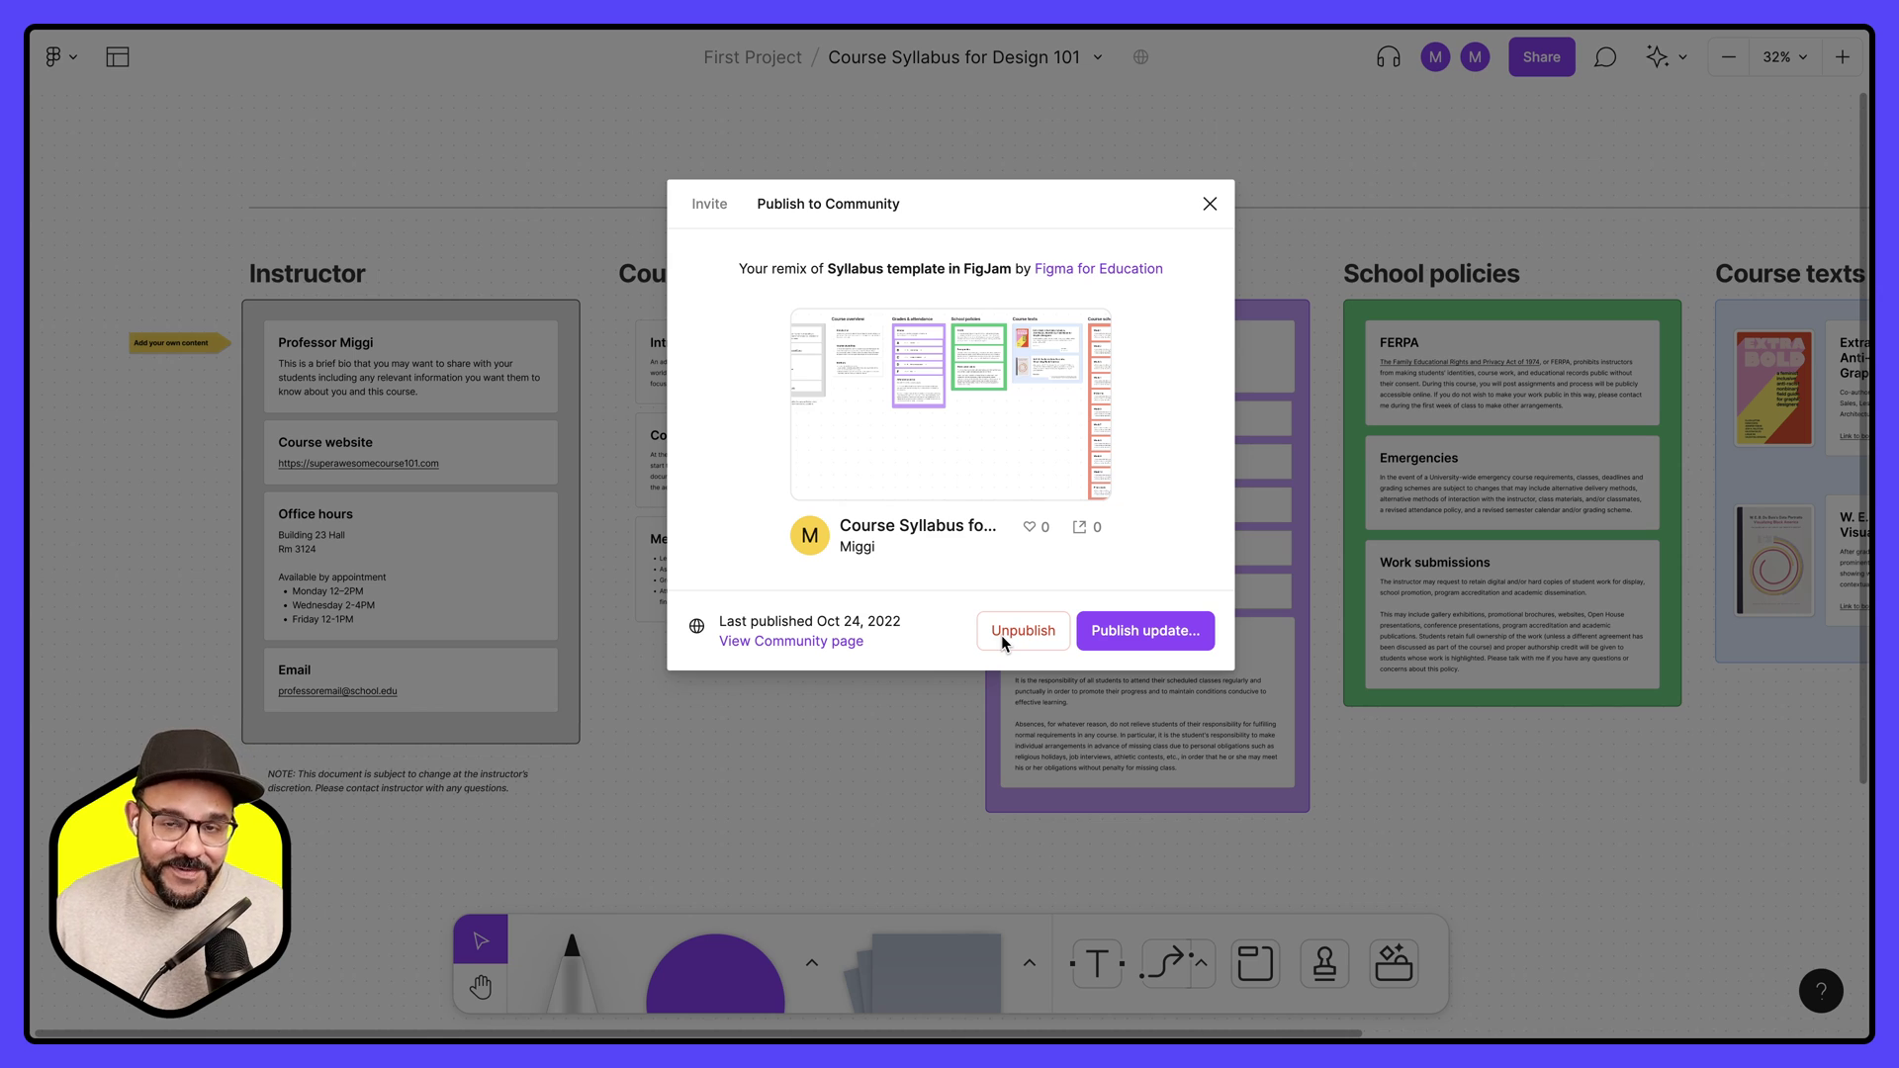
click(1134, 643)
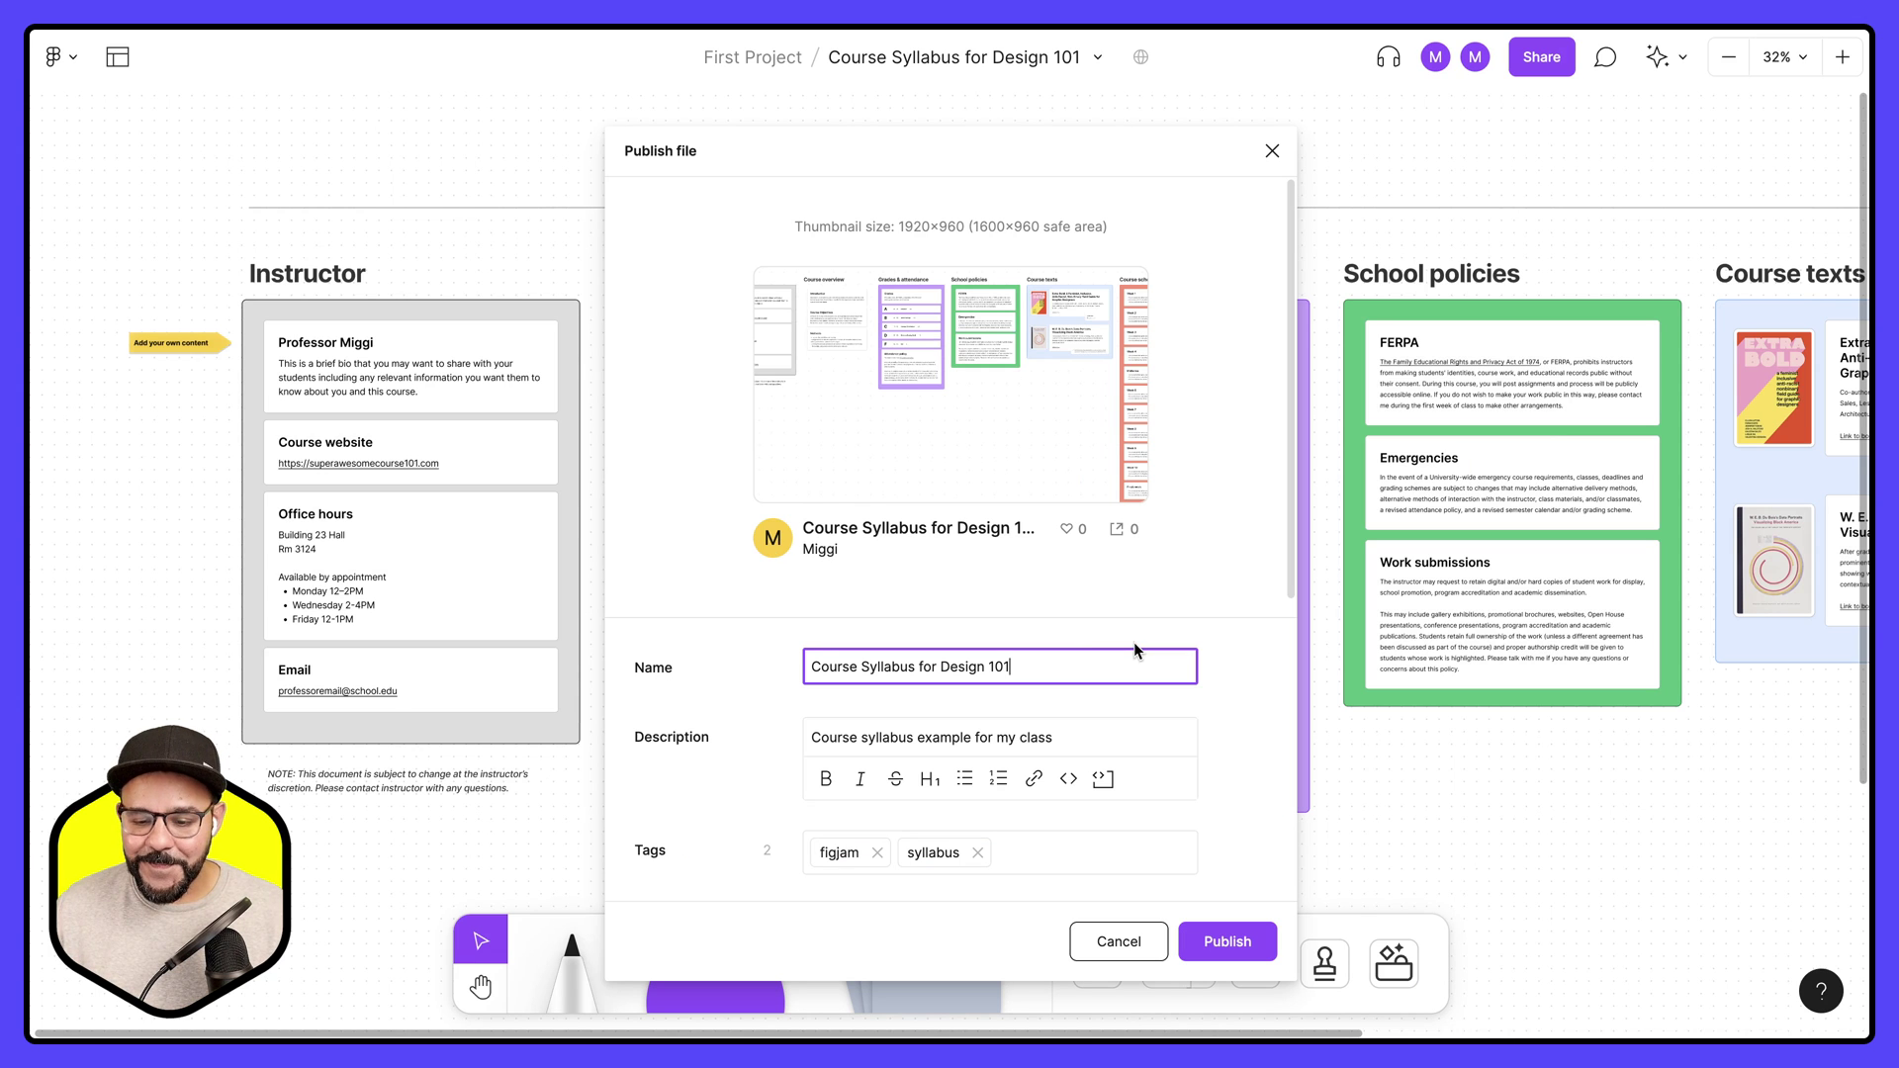
scroll(1053, 726, down, 2)
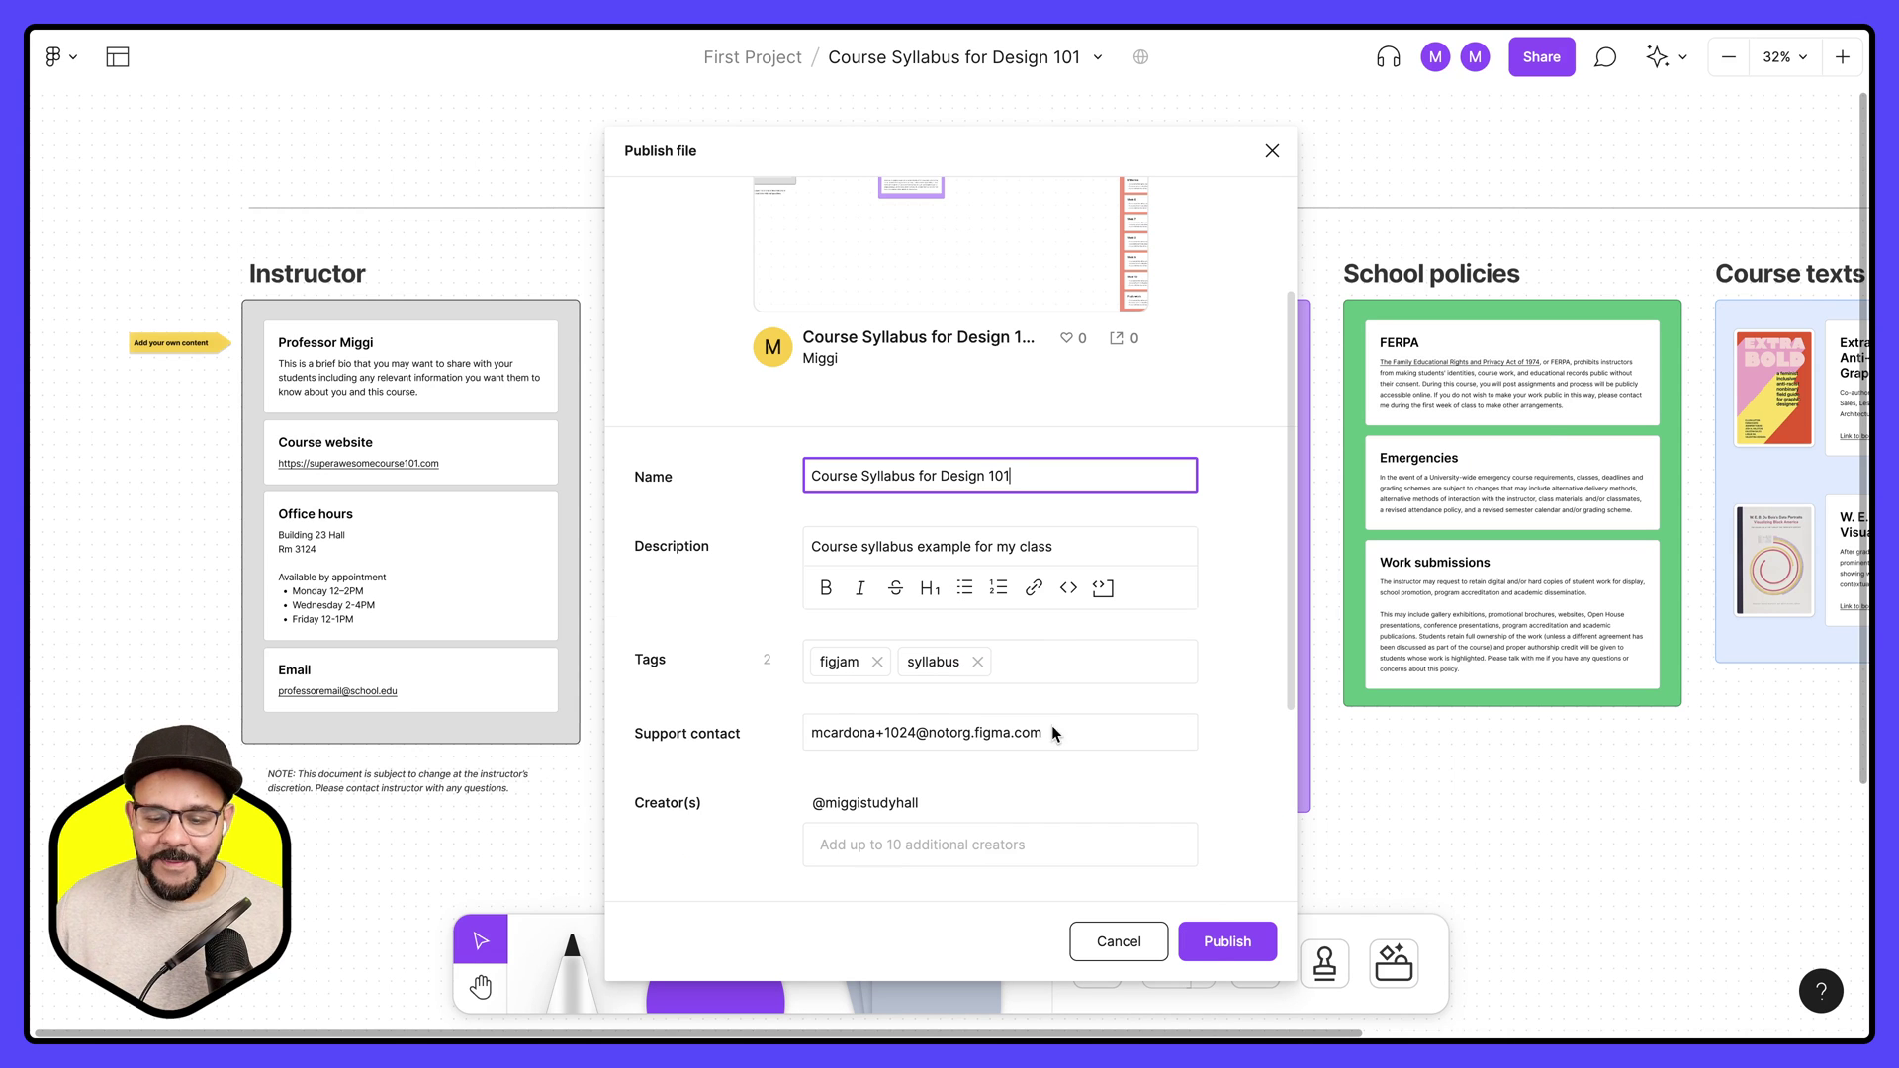
click(1221, 941)
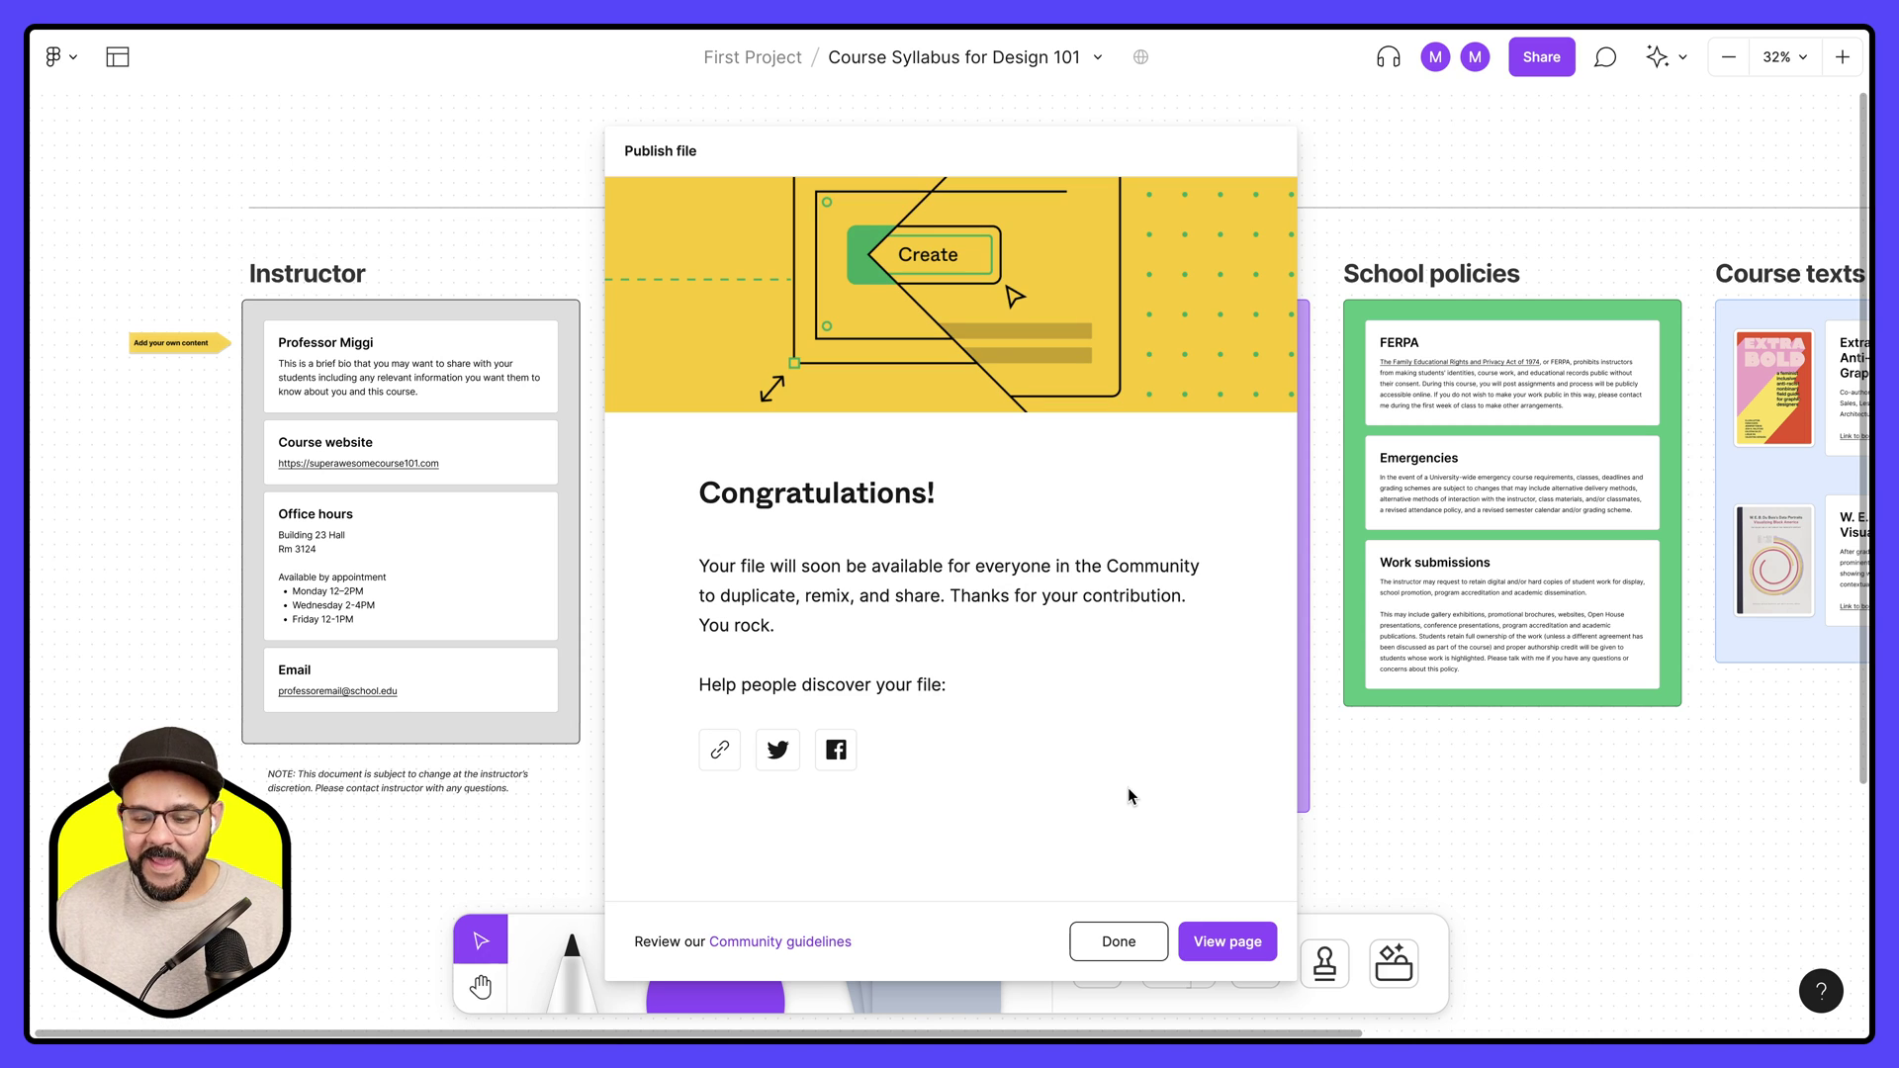
click(1223, 944)
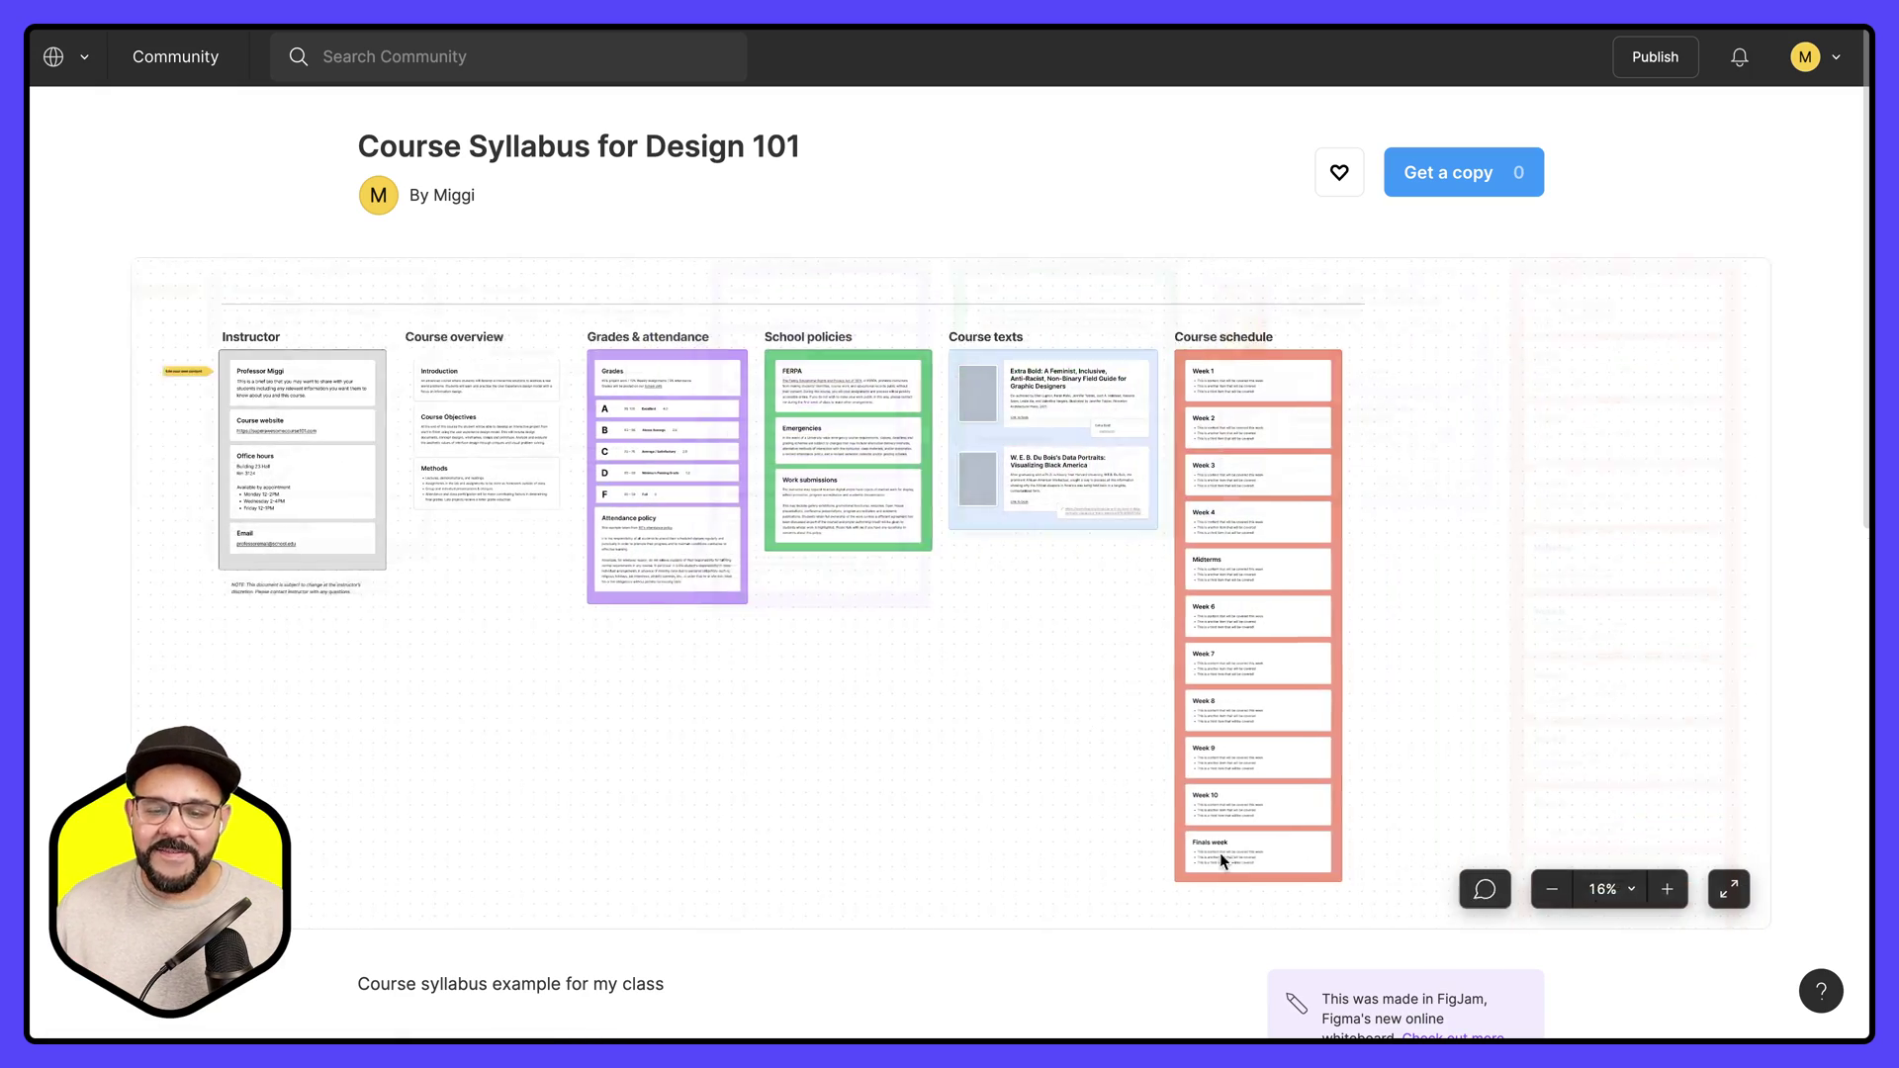
- Zoom and scroll the community preview to inspect the renamed Instructor card
scroll(343, 460, up, 5)
scroll(555, 474, down, 5)
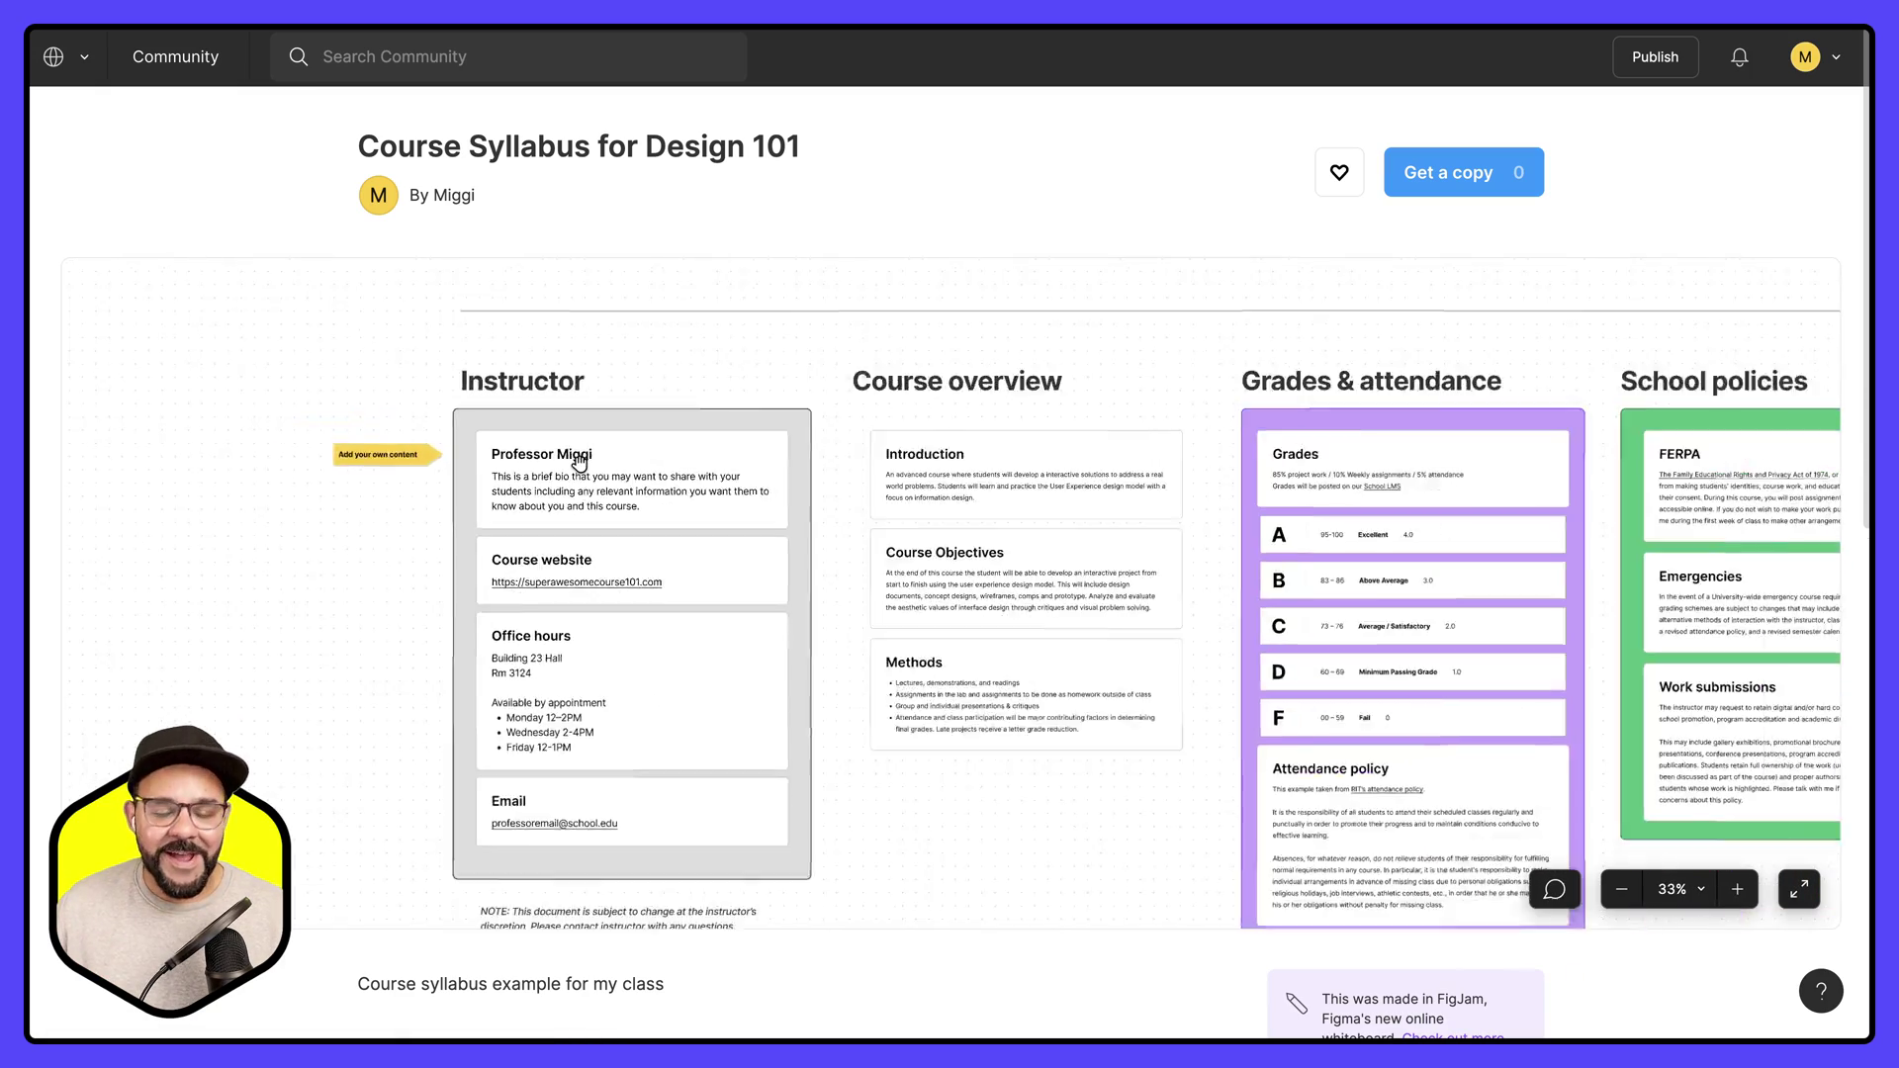
scroll(741, 501, right, 3)
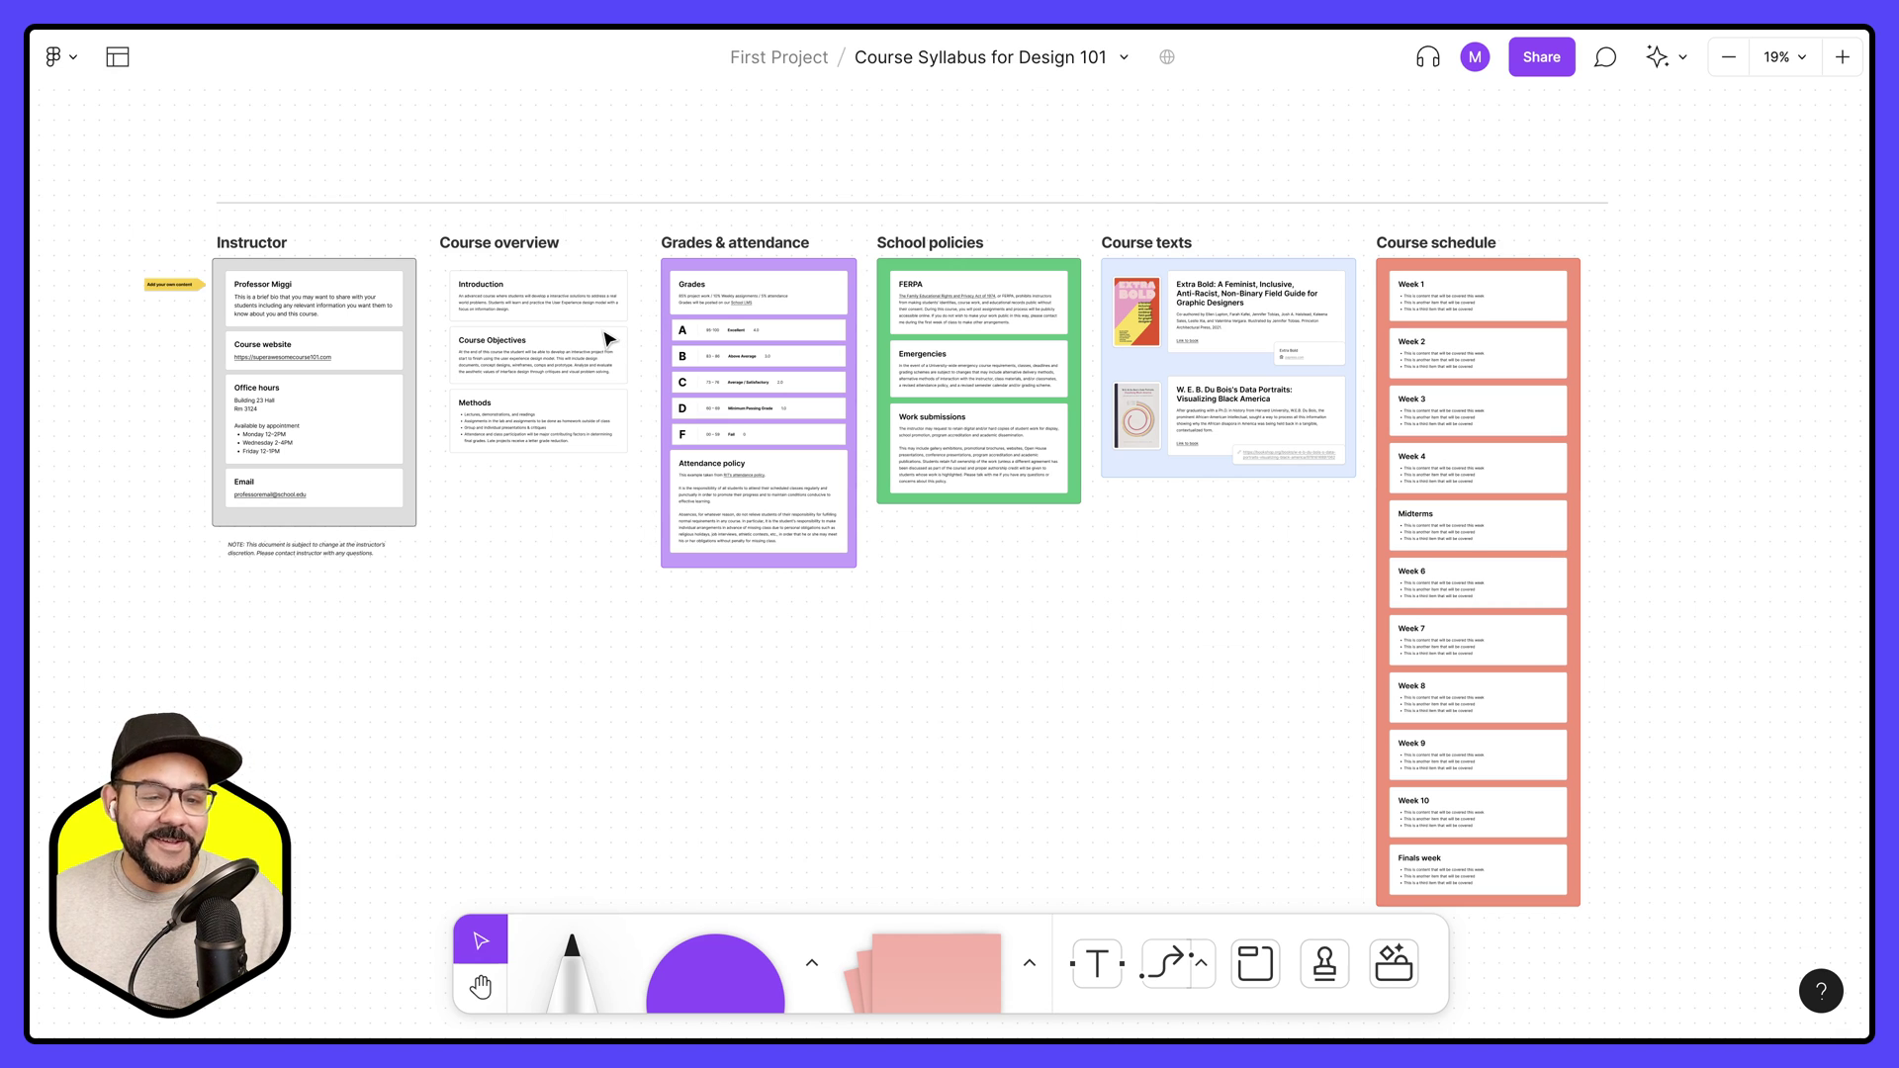
- Go back to the file list and create a new design file in First Project
click(56, 56)
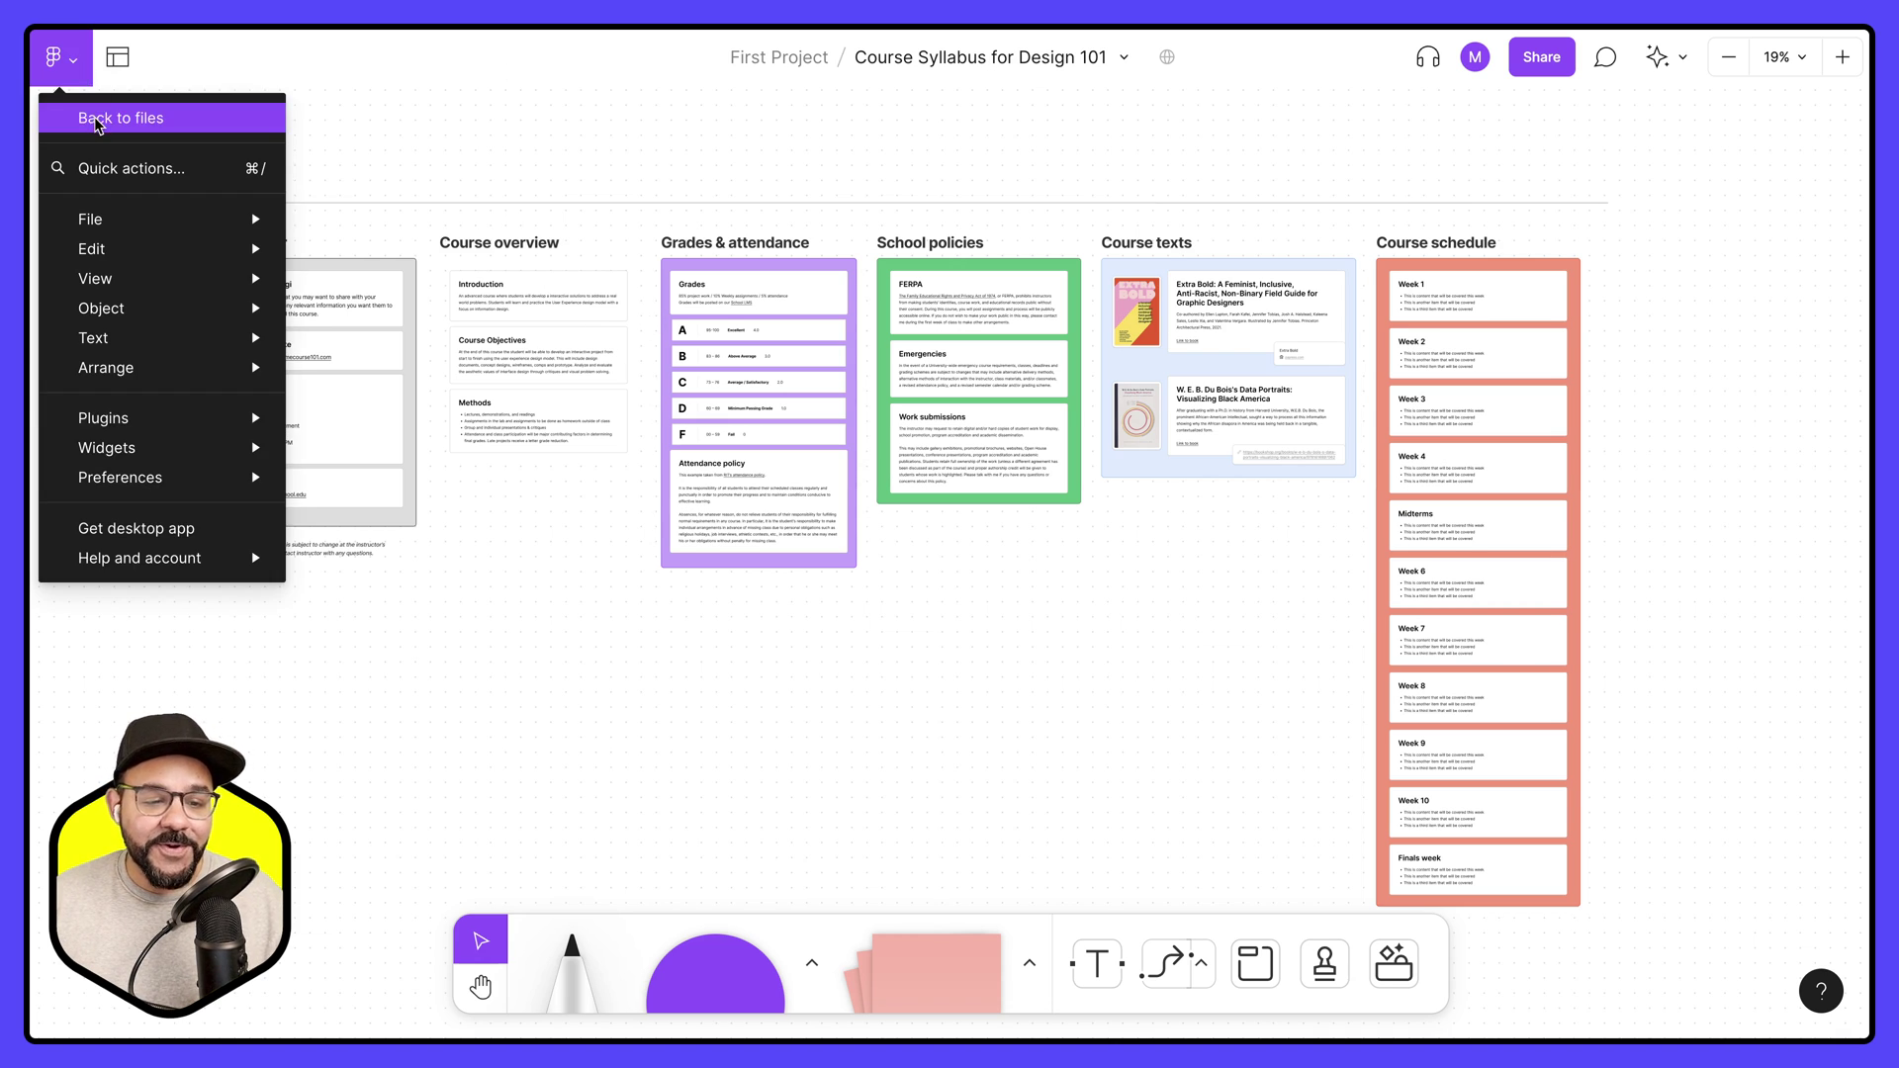
click(94, 110)
scroll(504, 495, down, 2)
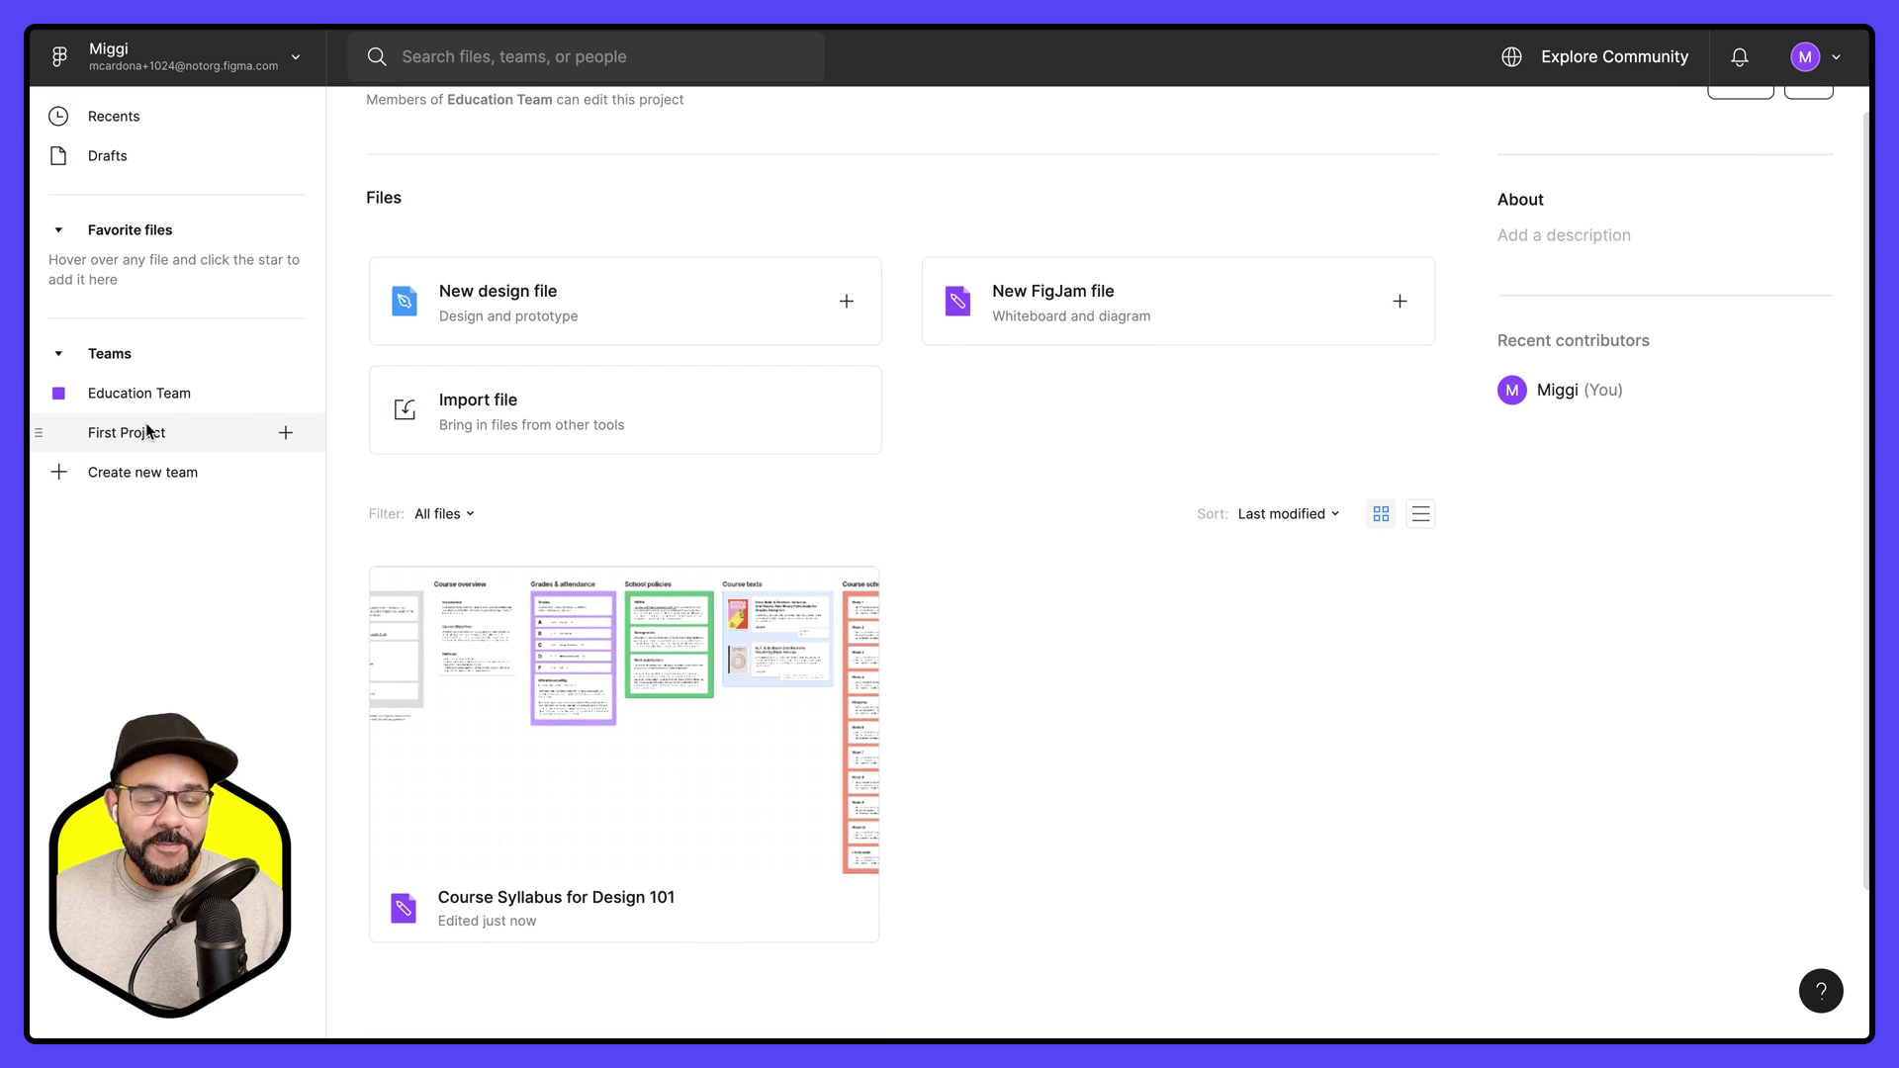
click(582, 311)
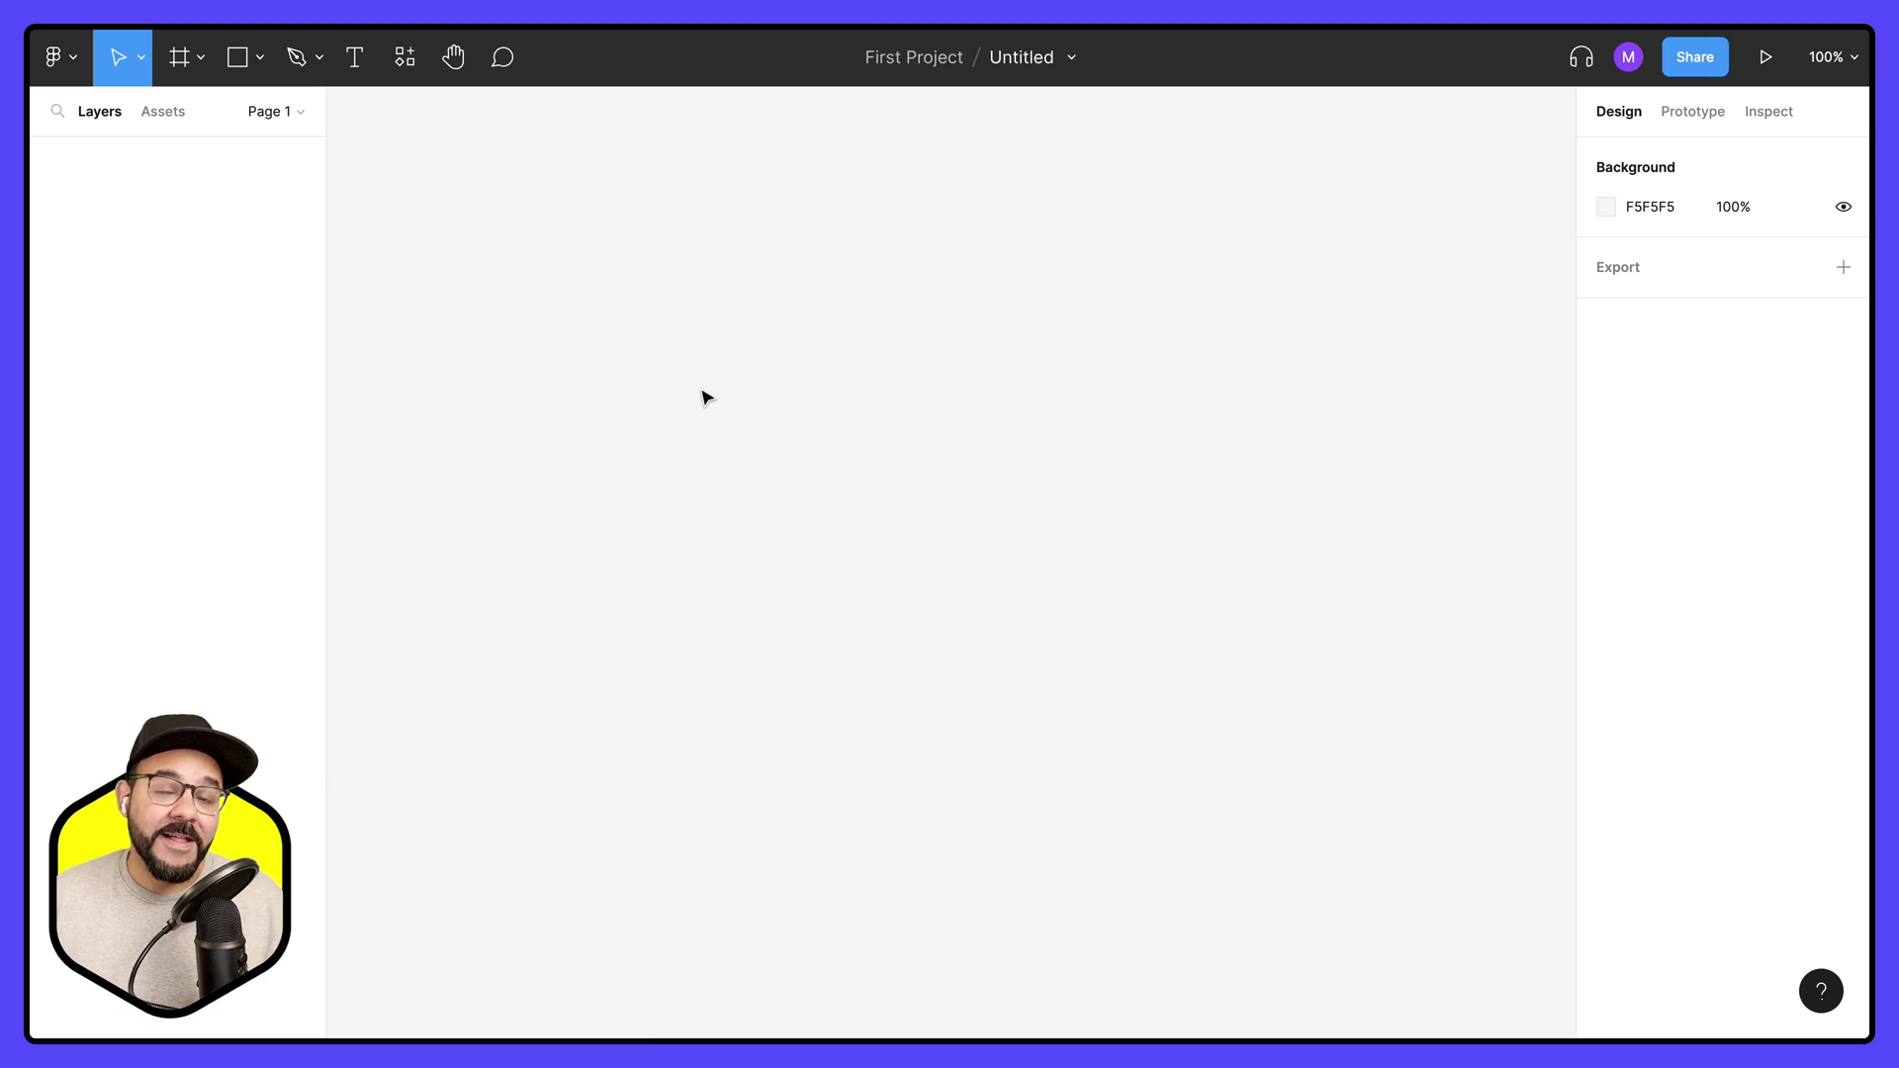
- Draw Frame 1, size it to 1920×1080, and zoom to fit it
key(f)
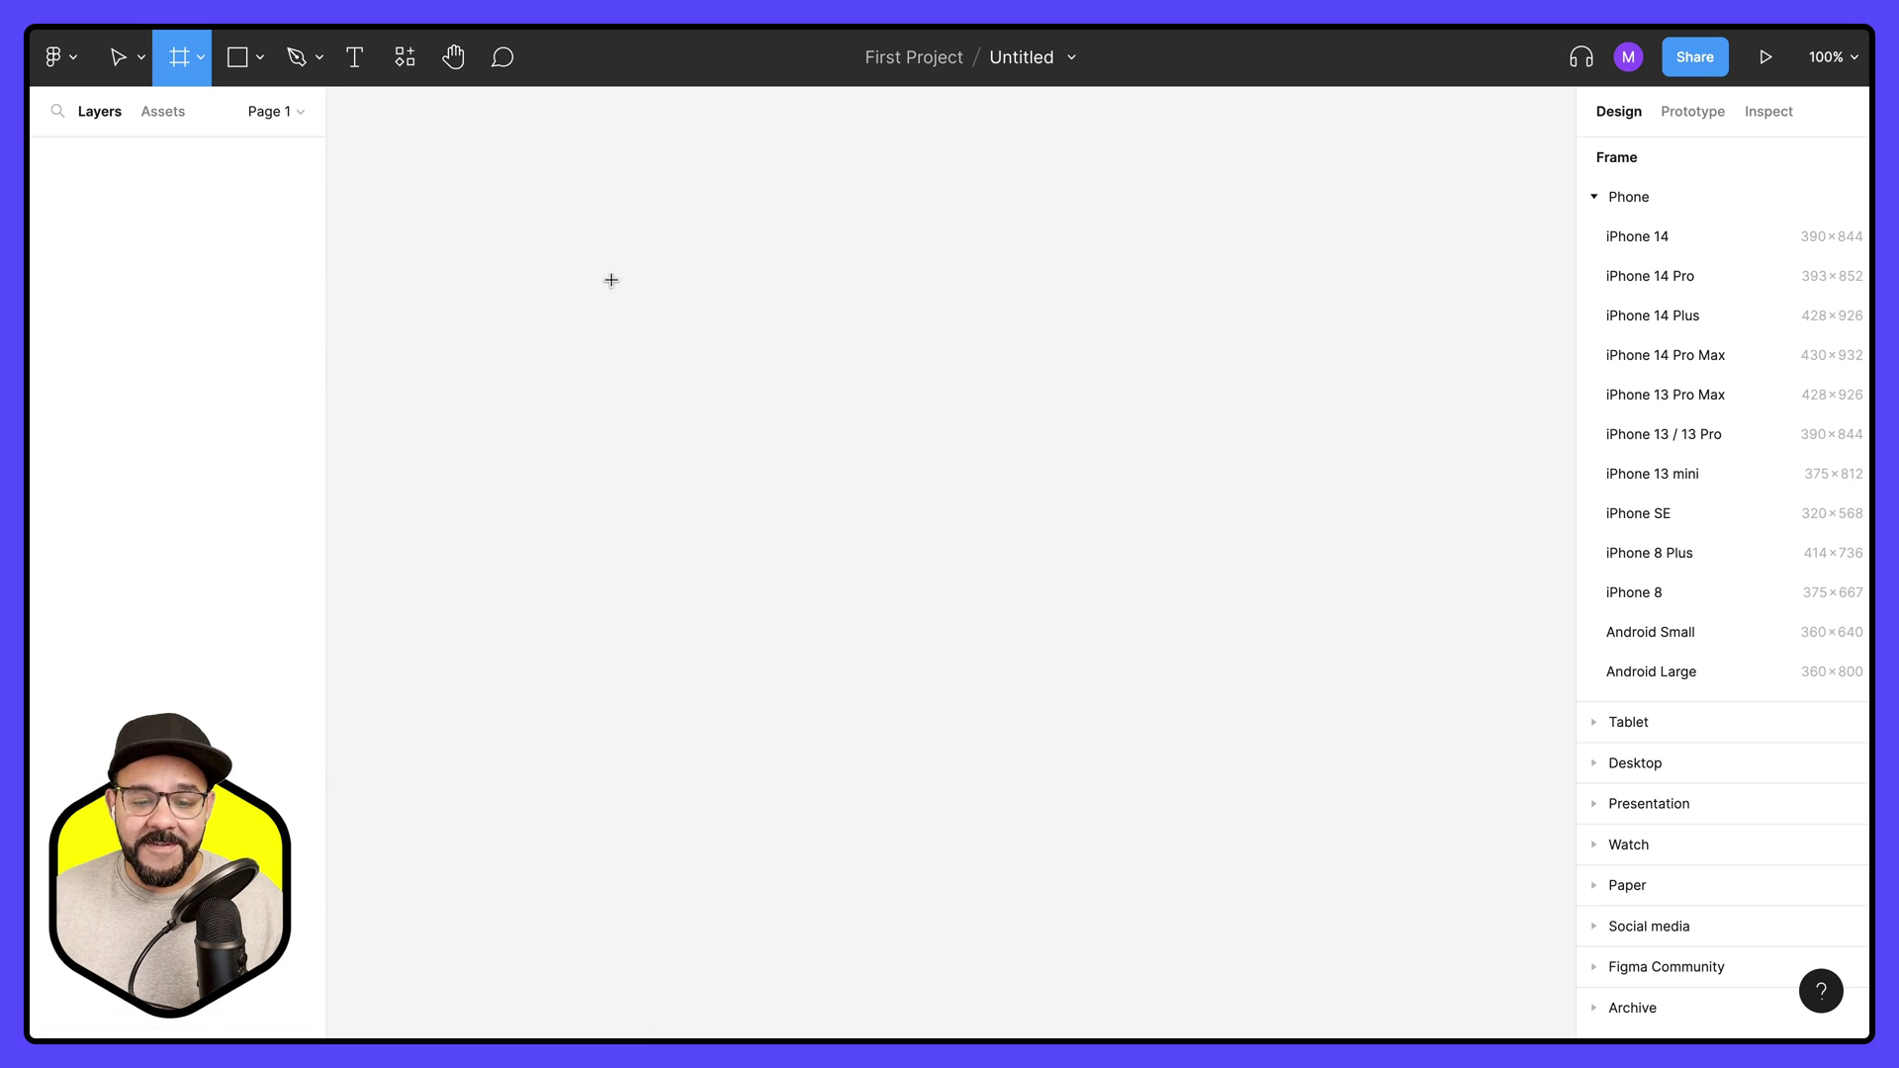
drag(610, 280, 1063, 578)
click(1648, 302)
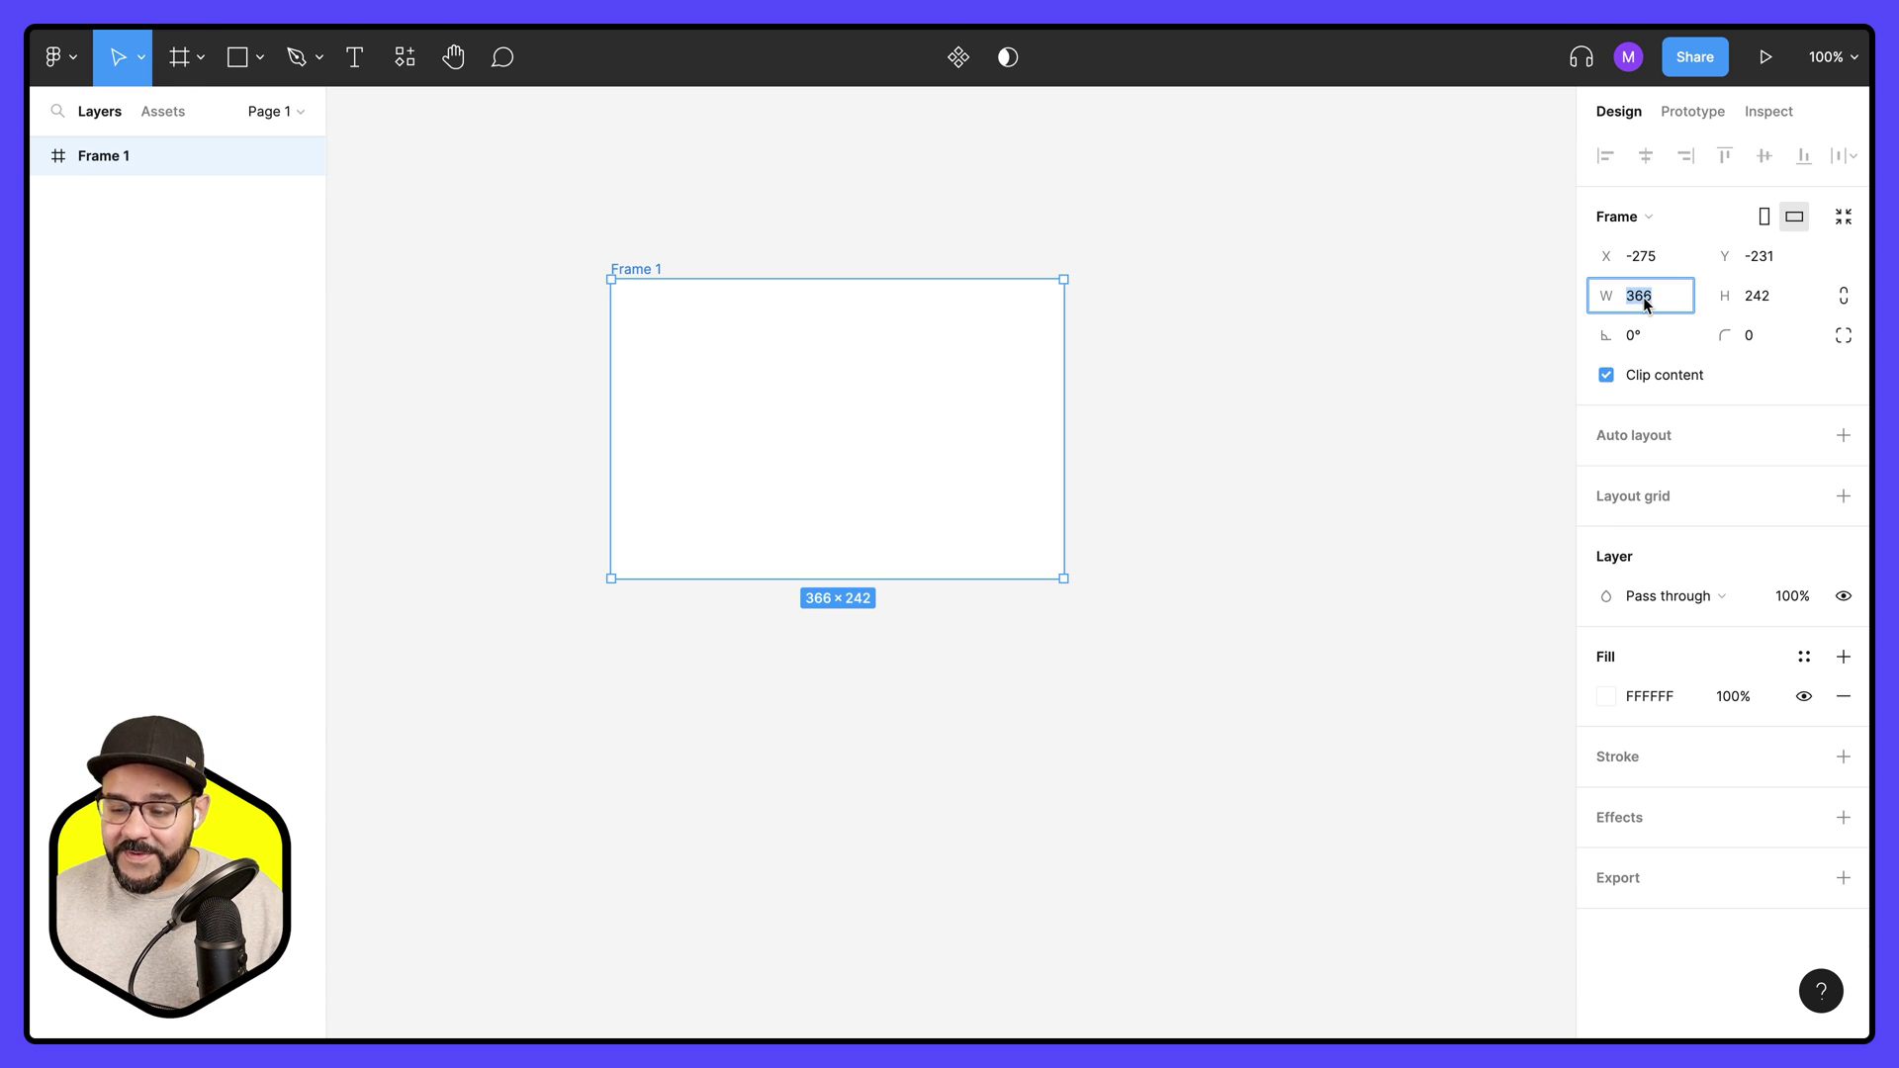
text(192)
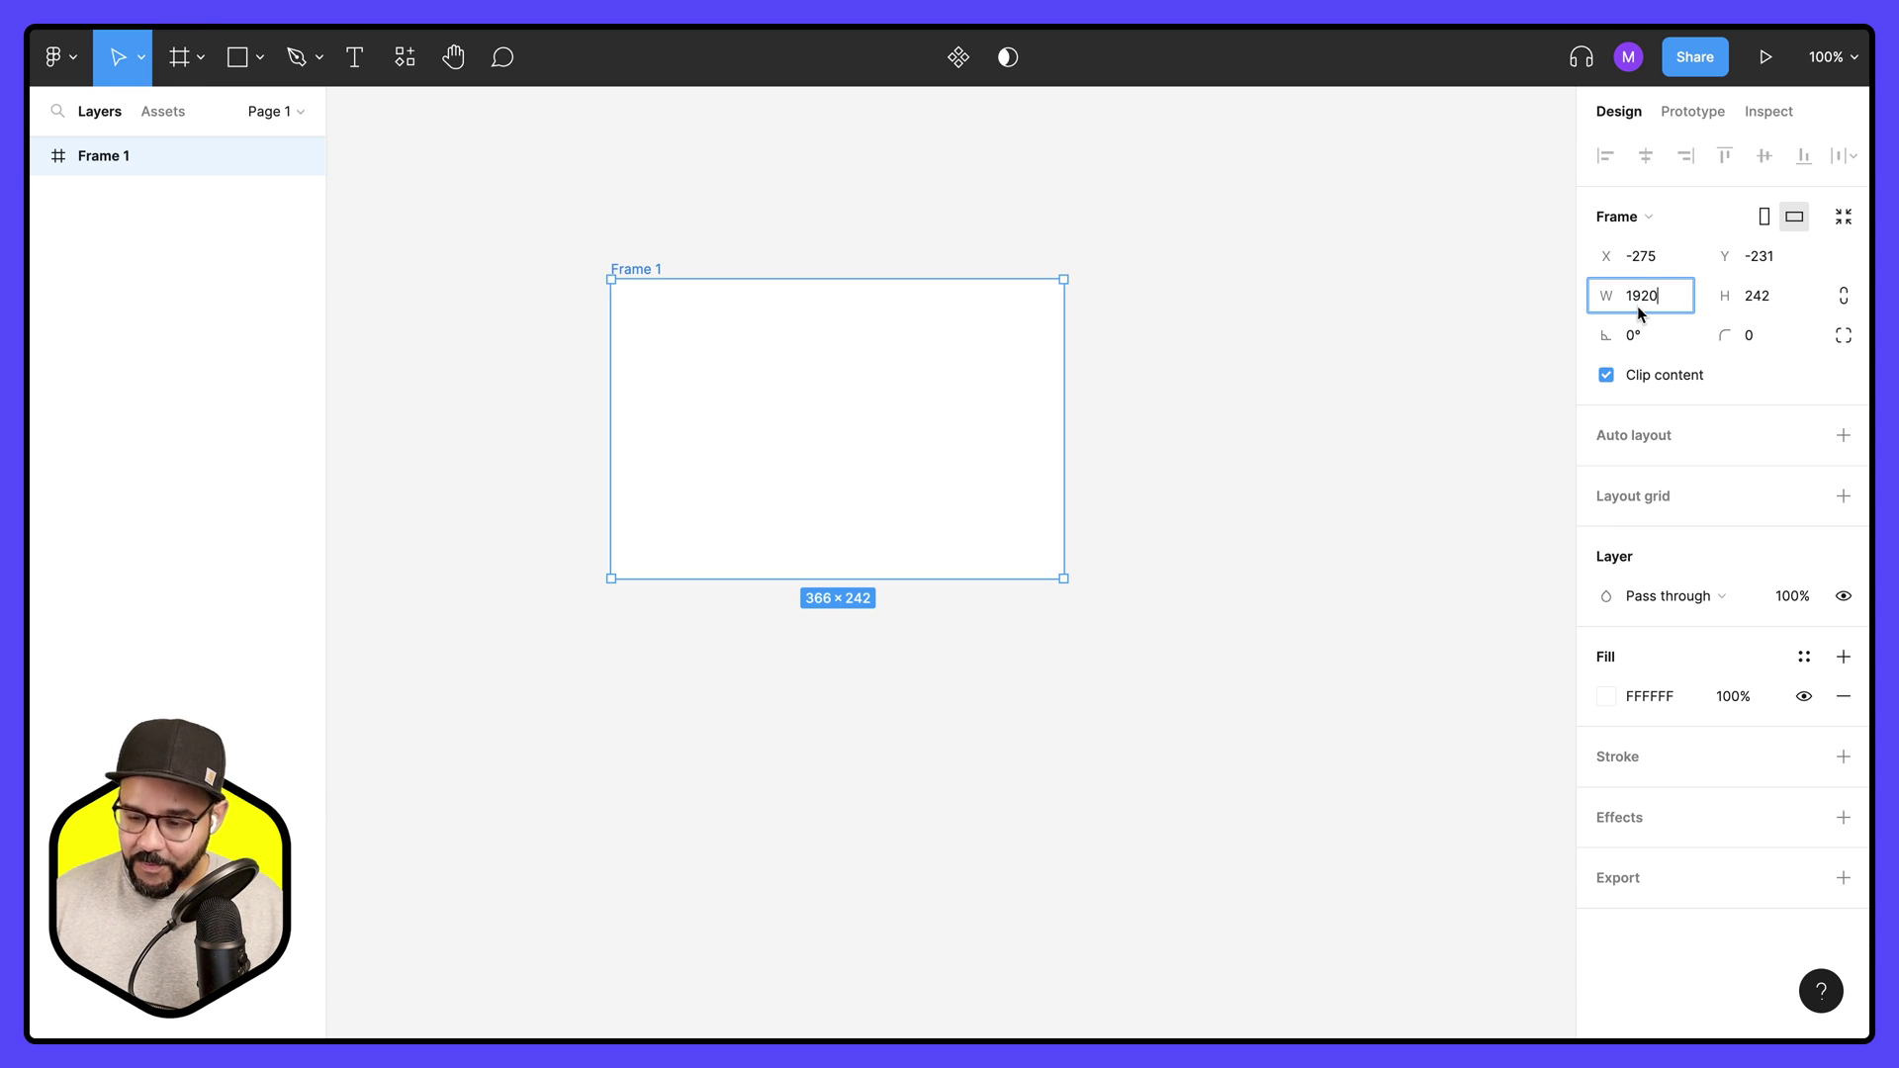
text(0)
click(1766, 296)
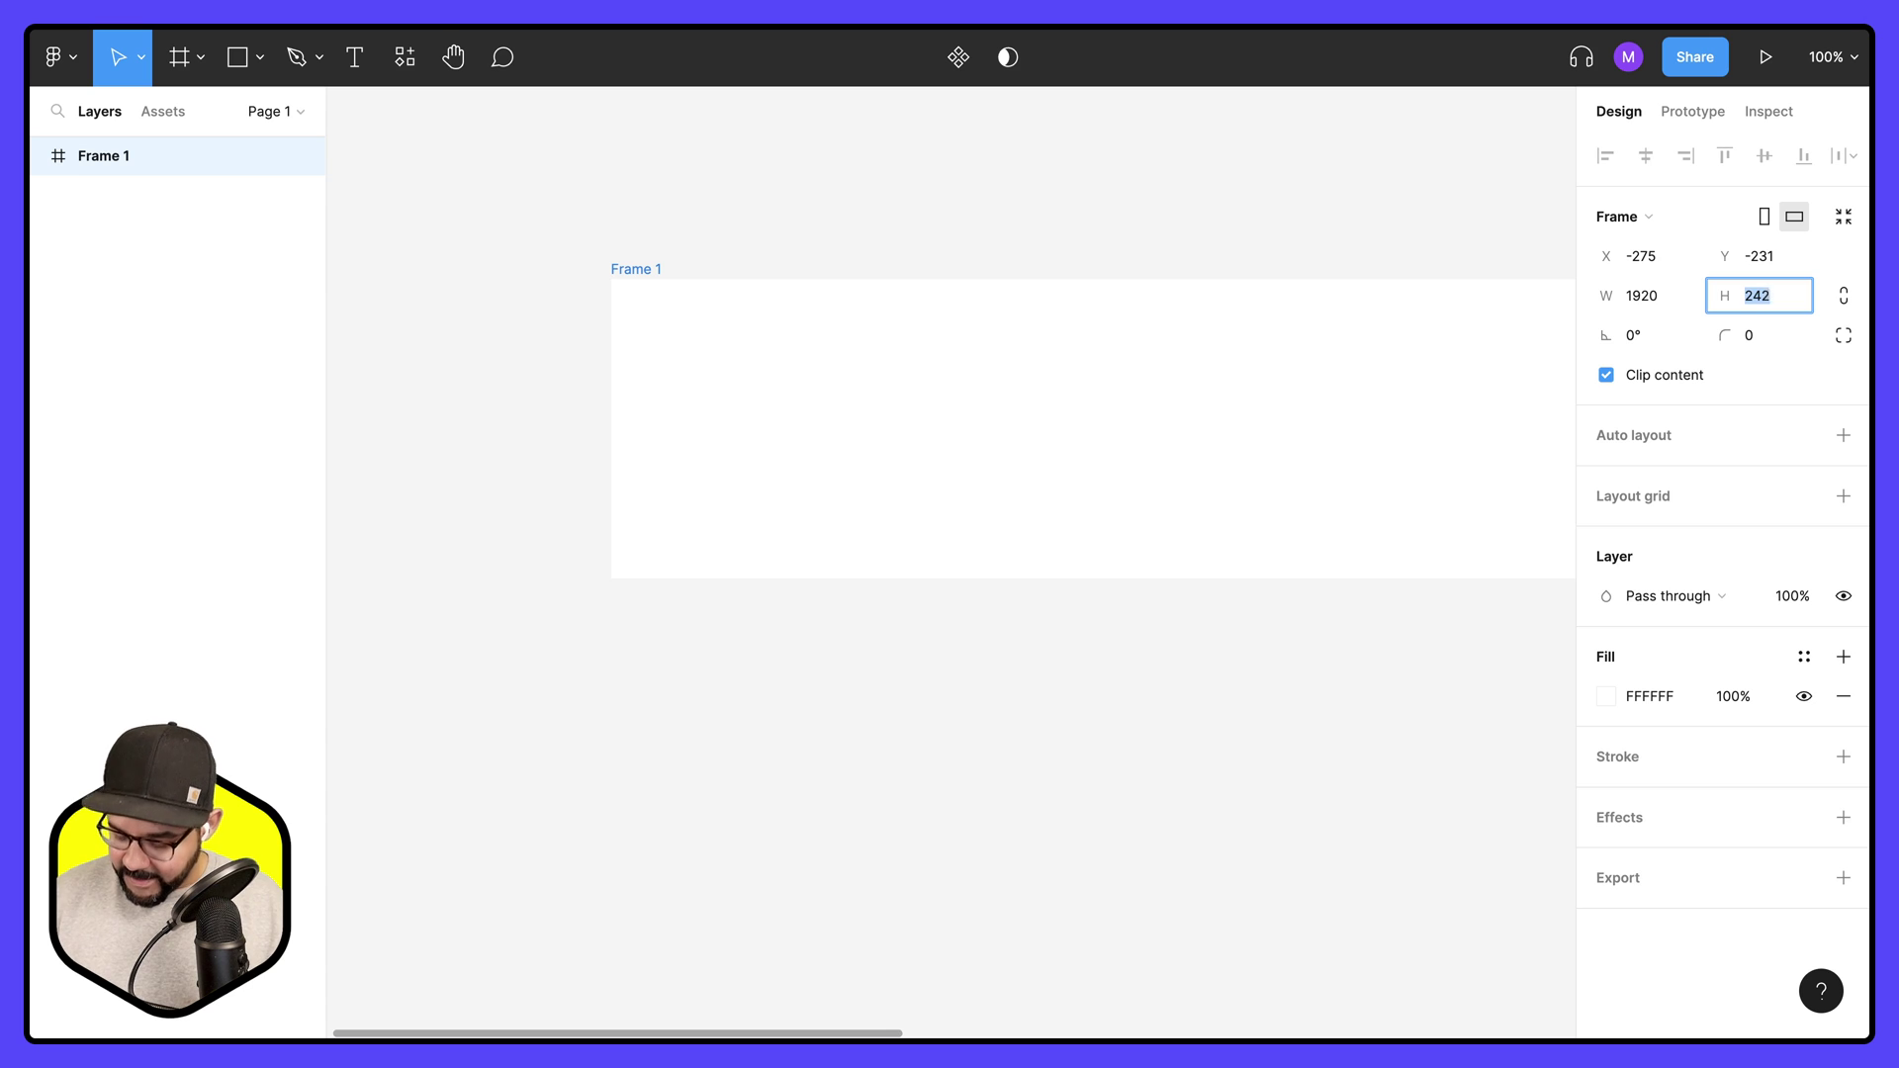
text(1080)
key(Return)
key(Escape)
key(shift+1)
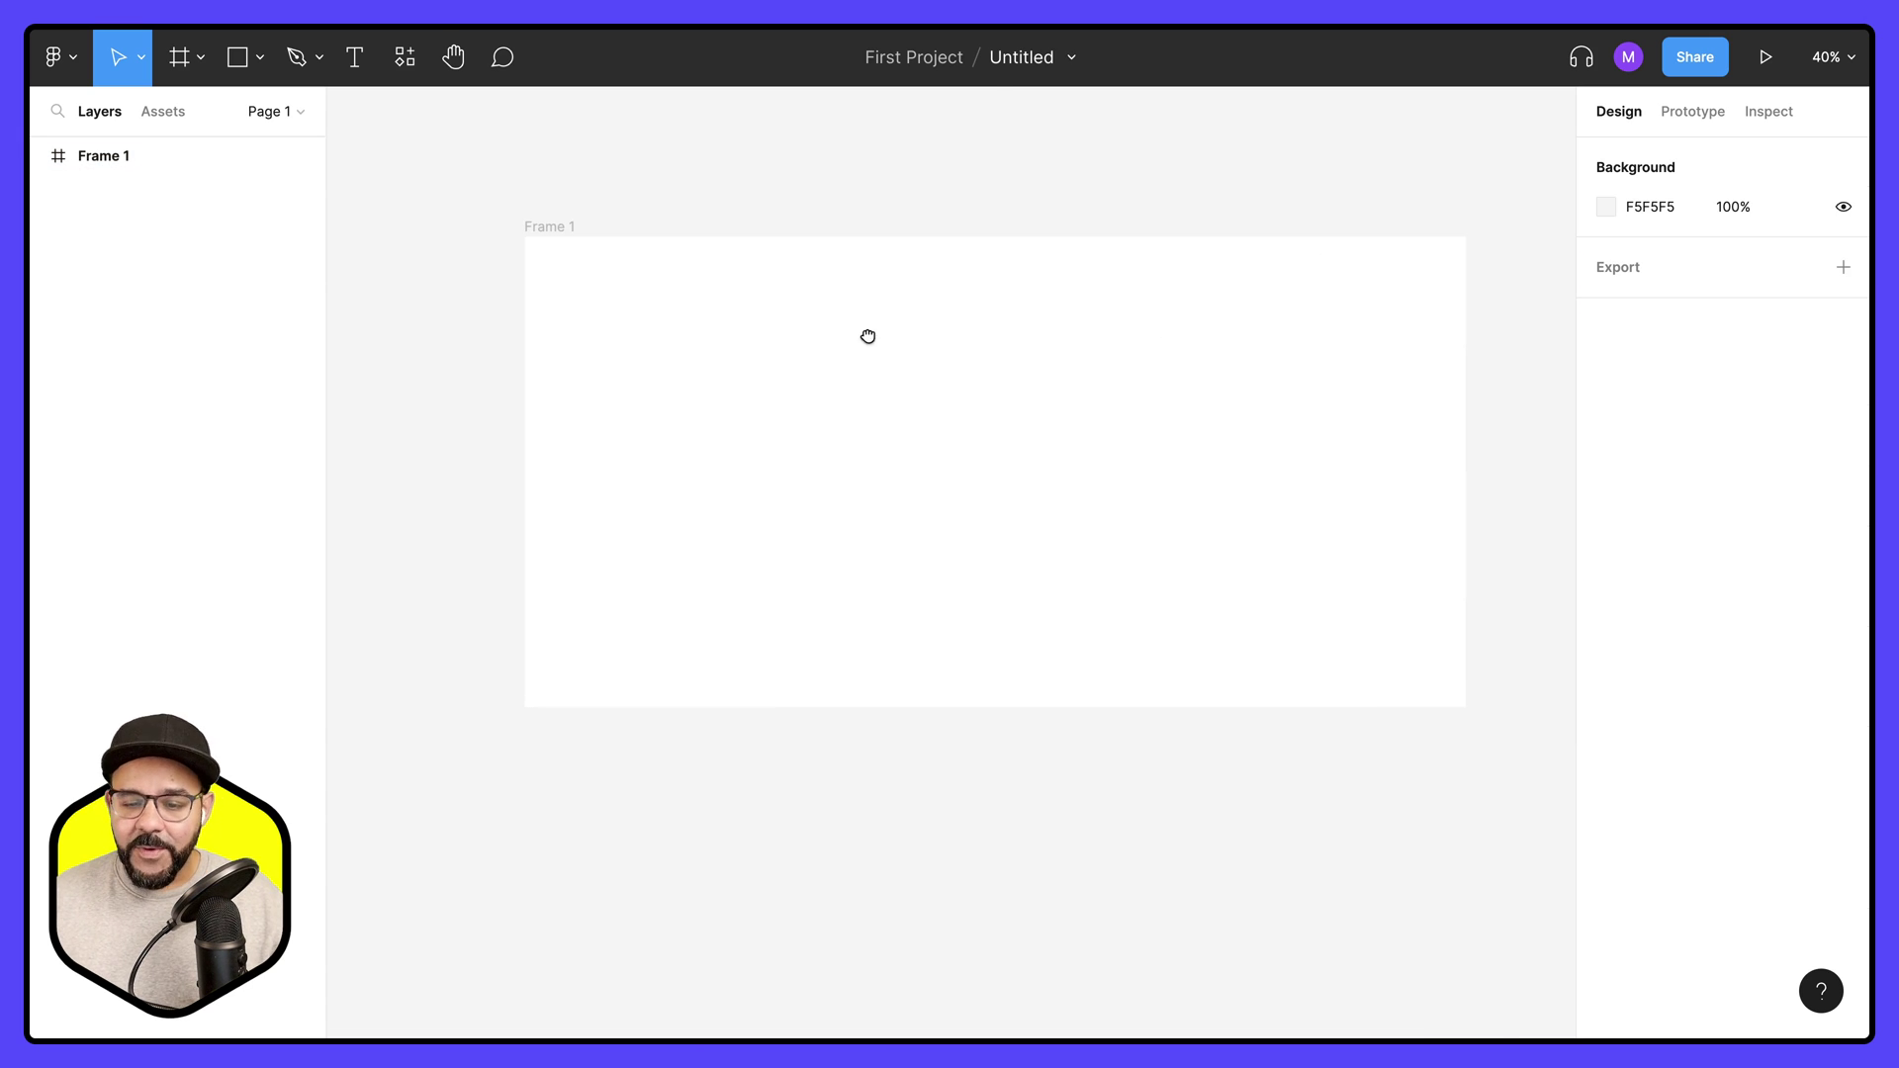
scroll(868, 336, right, 2)
click(892, 362)
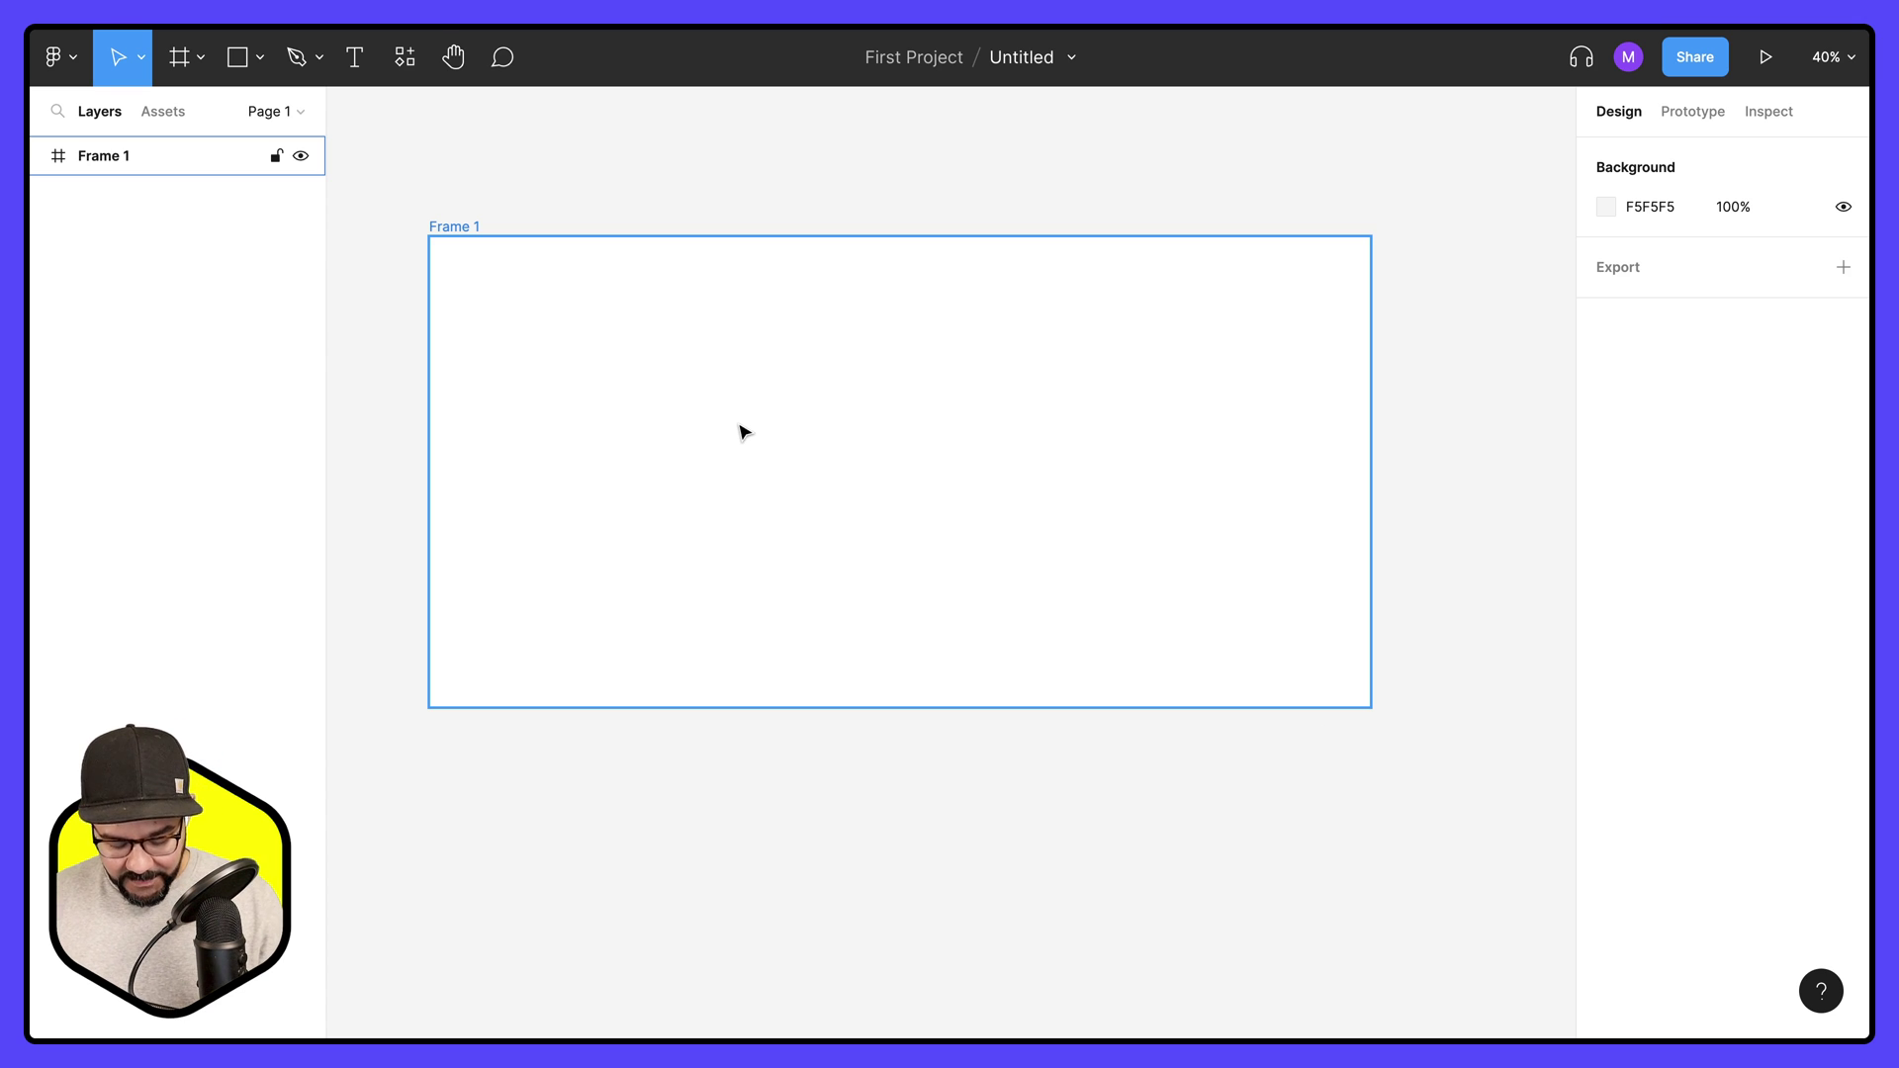
- Draw an inner frame named Safe Area, size it 1600×960, and move it to the top
key(f)
drag(564, 294, 1015, 584)
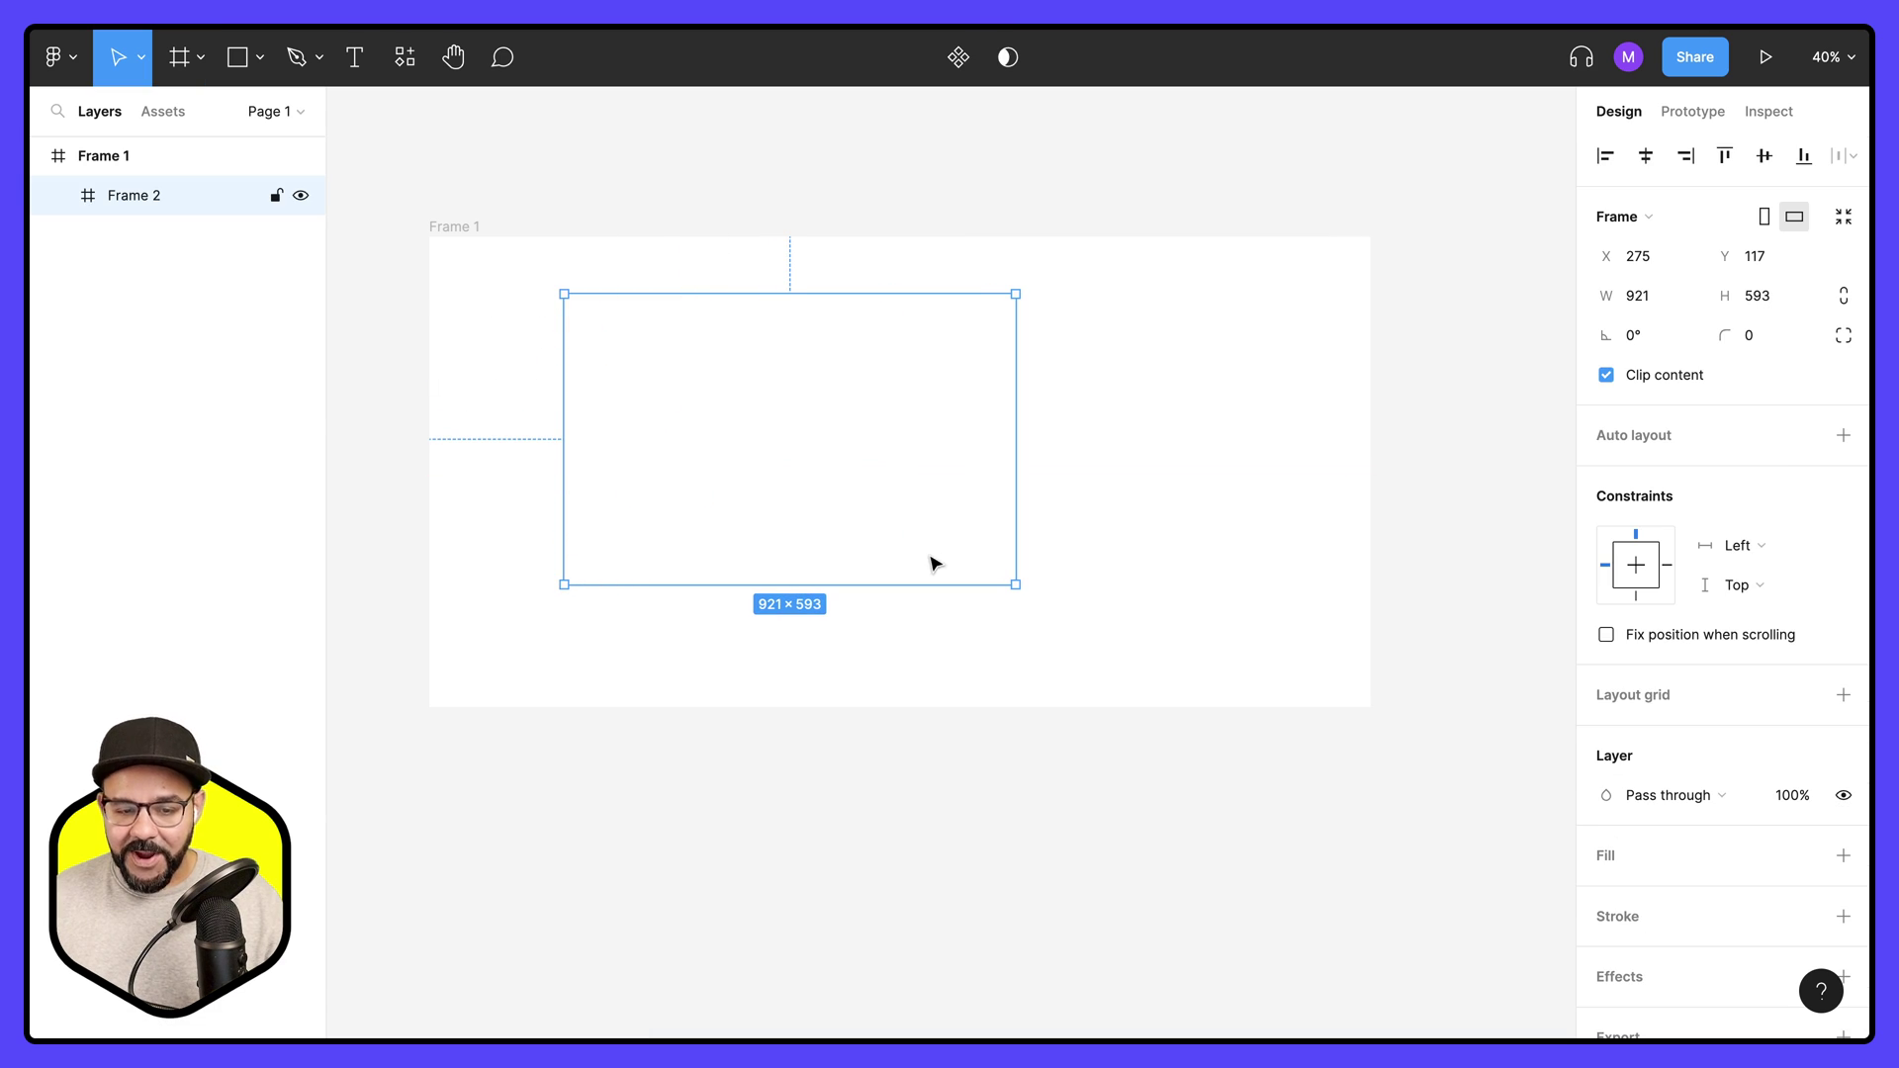
double_click(121, 194)
text(Safe Area)
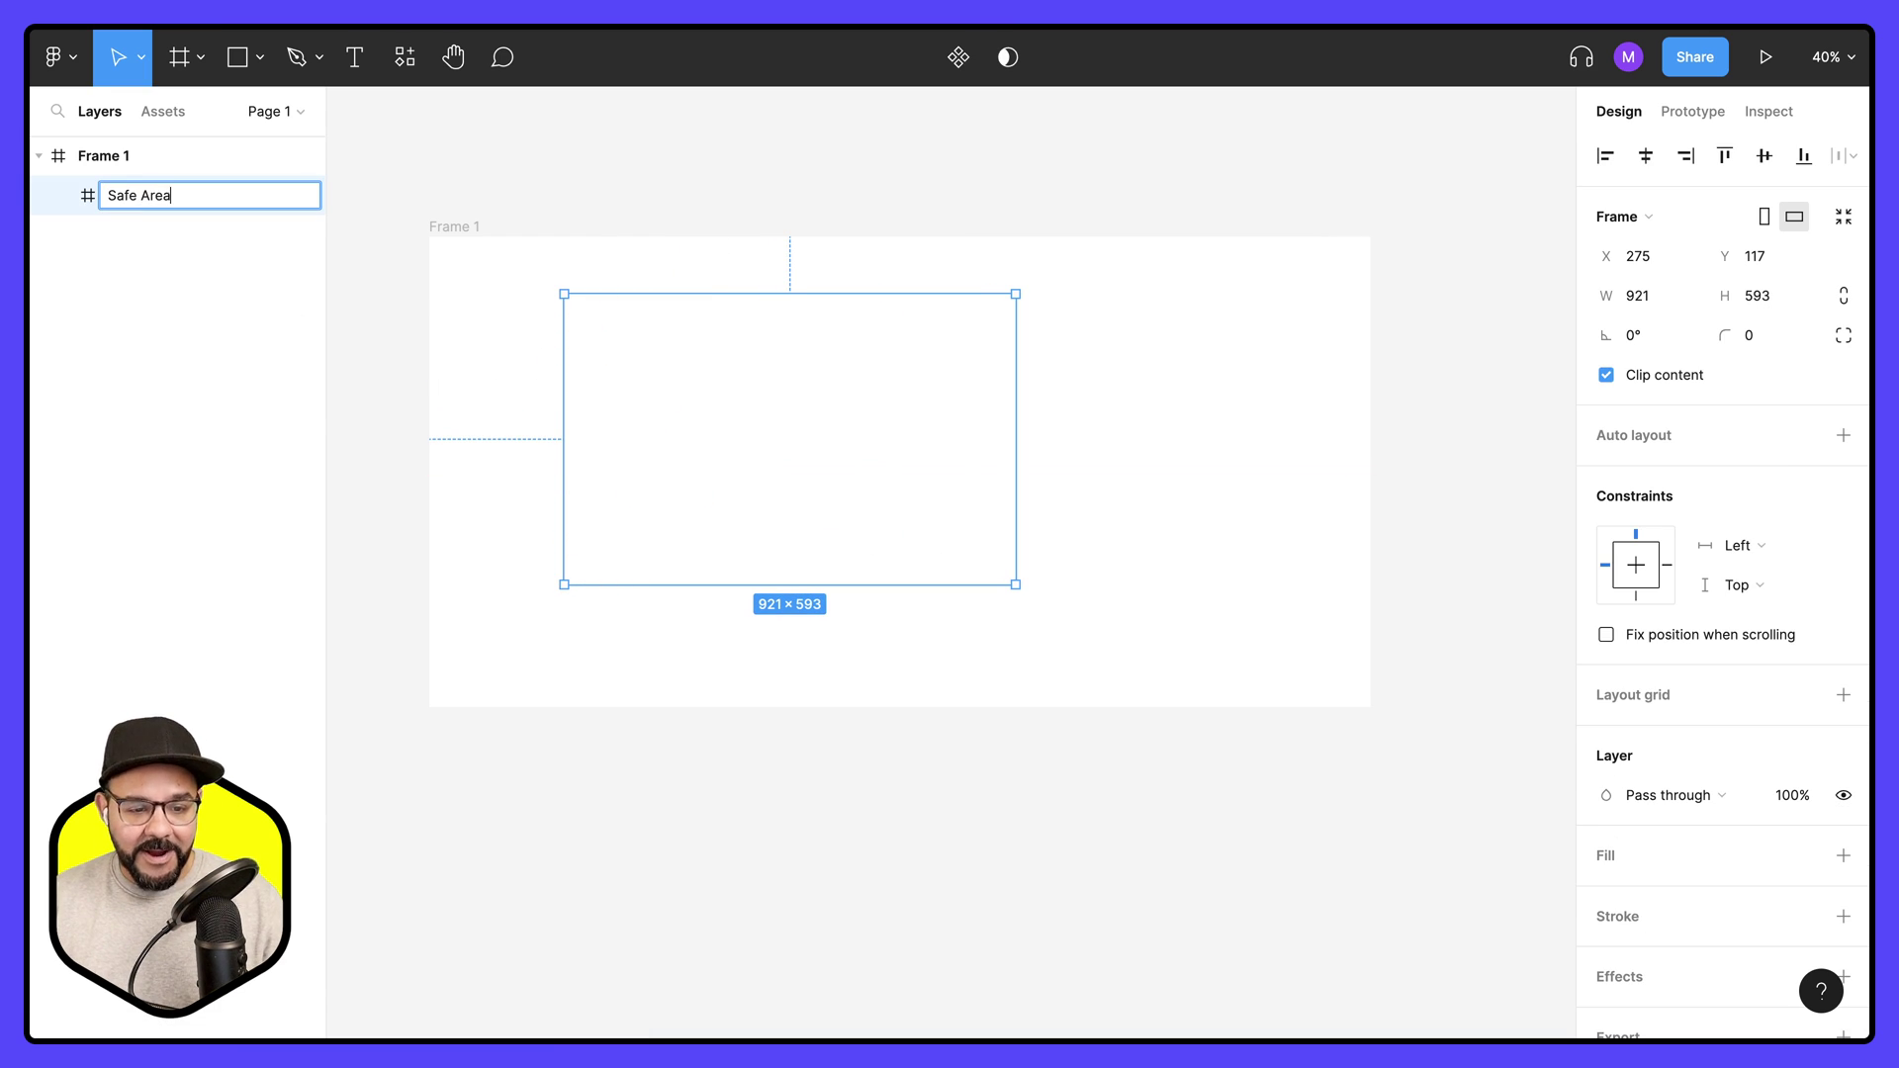
key(Return)
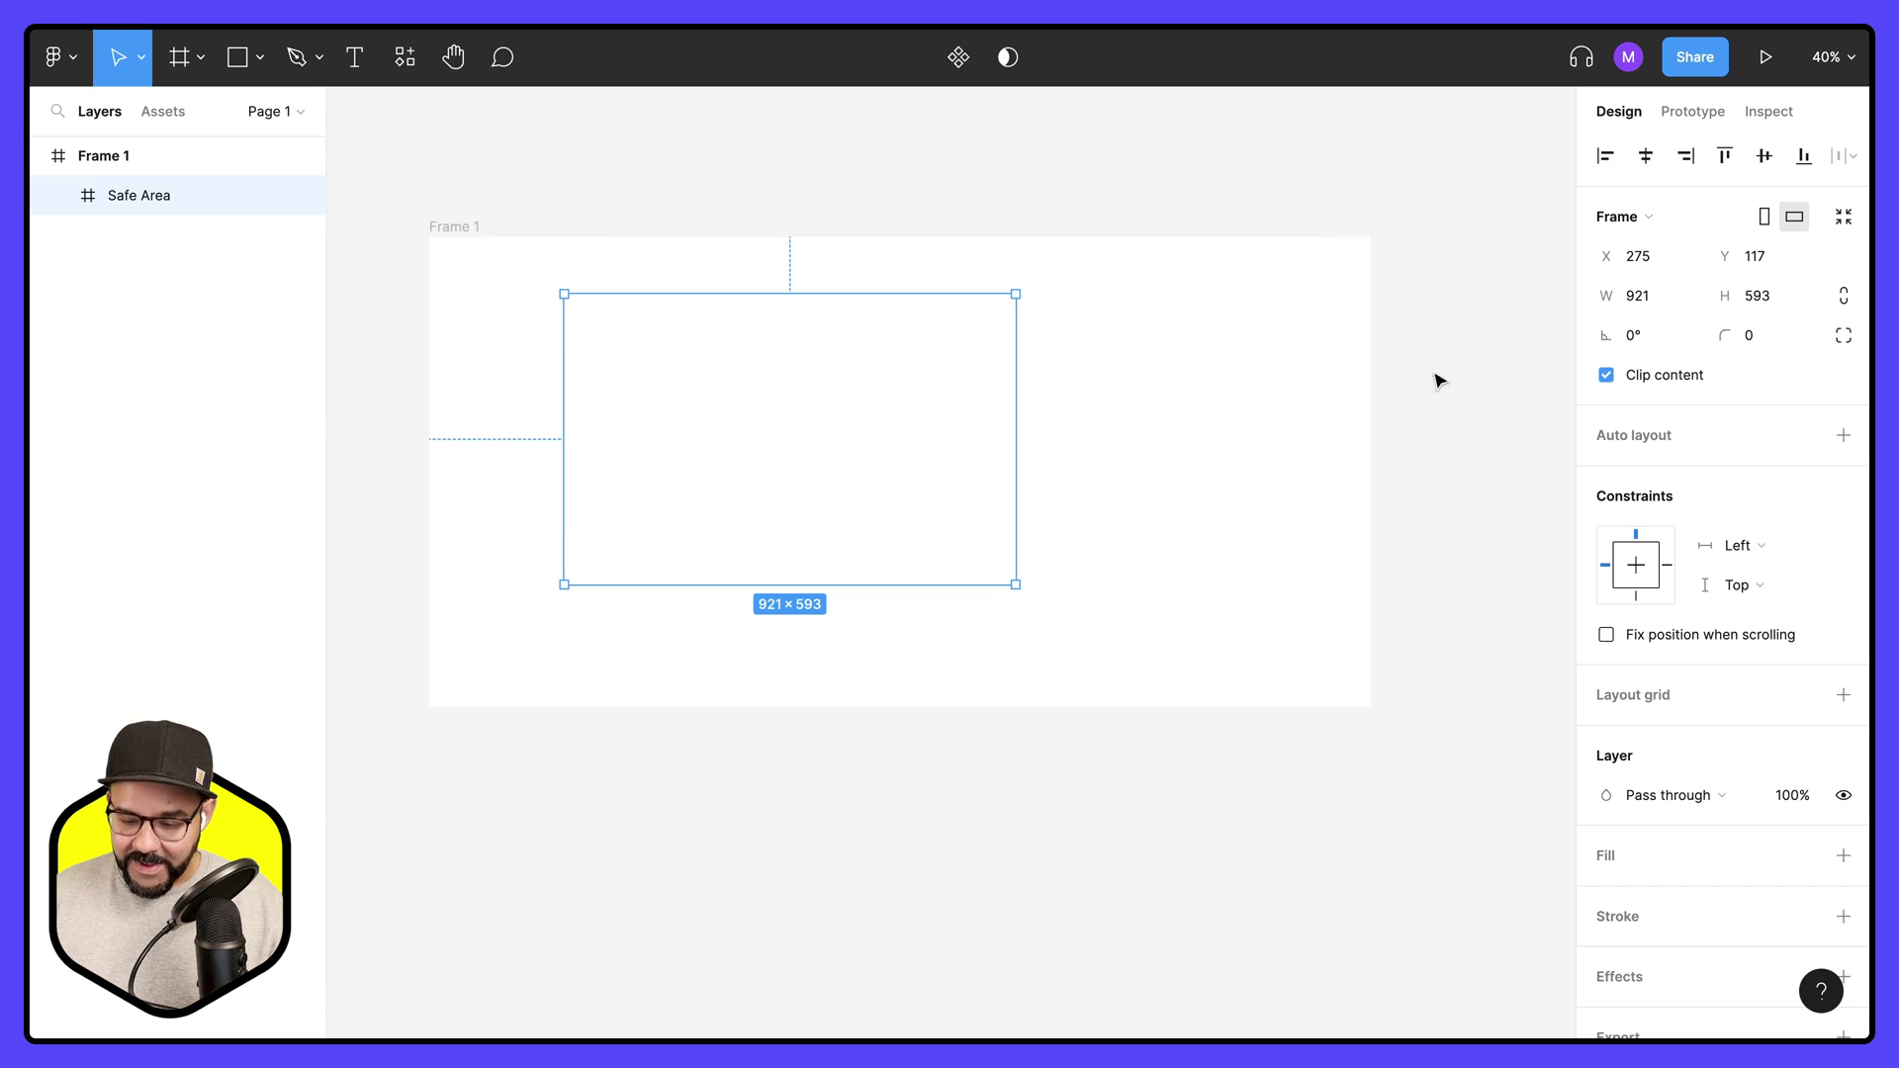
click(1660, 297)
text(1600)
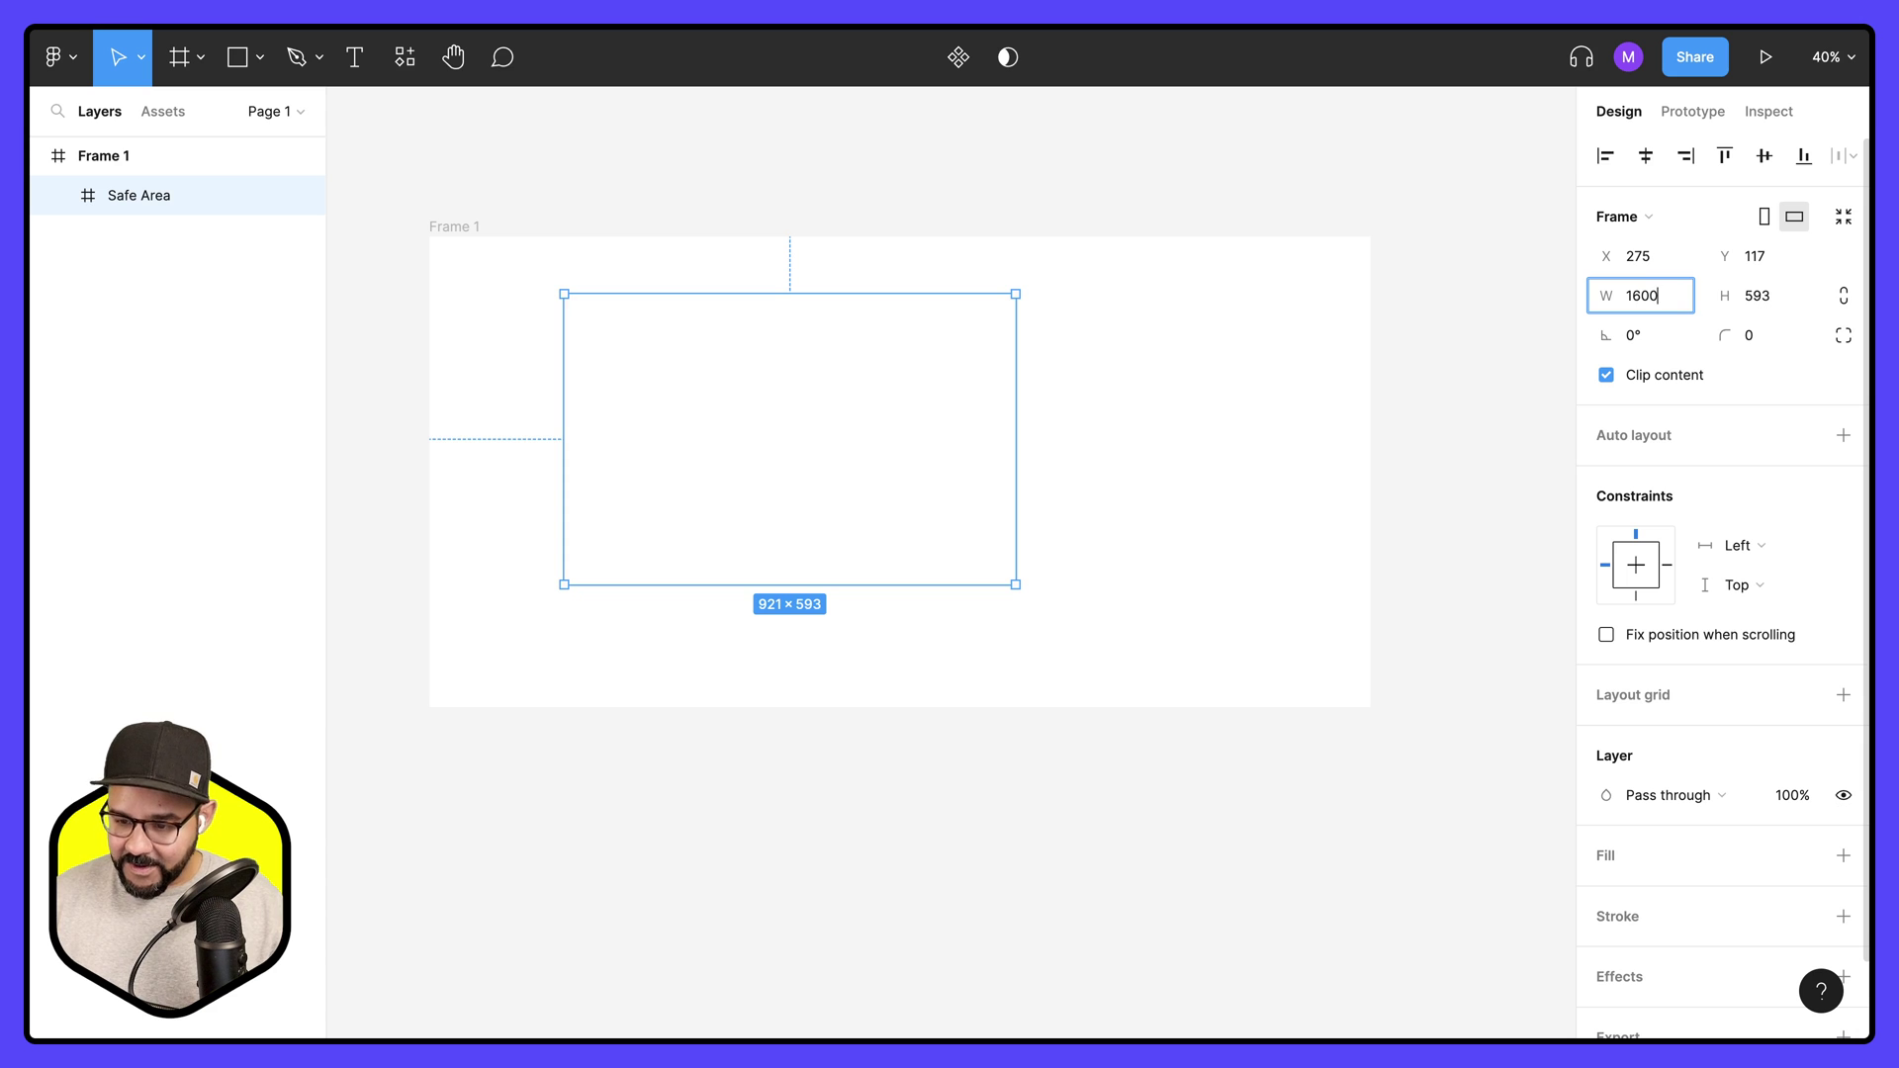
key(Tab)
text(960)
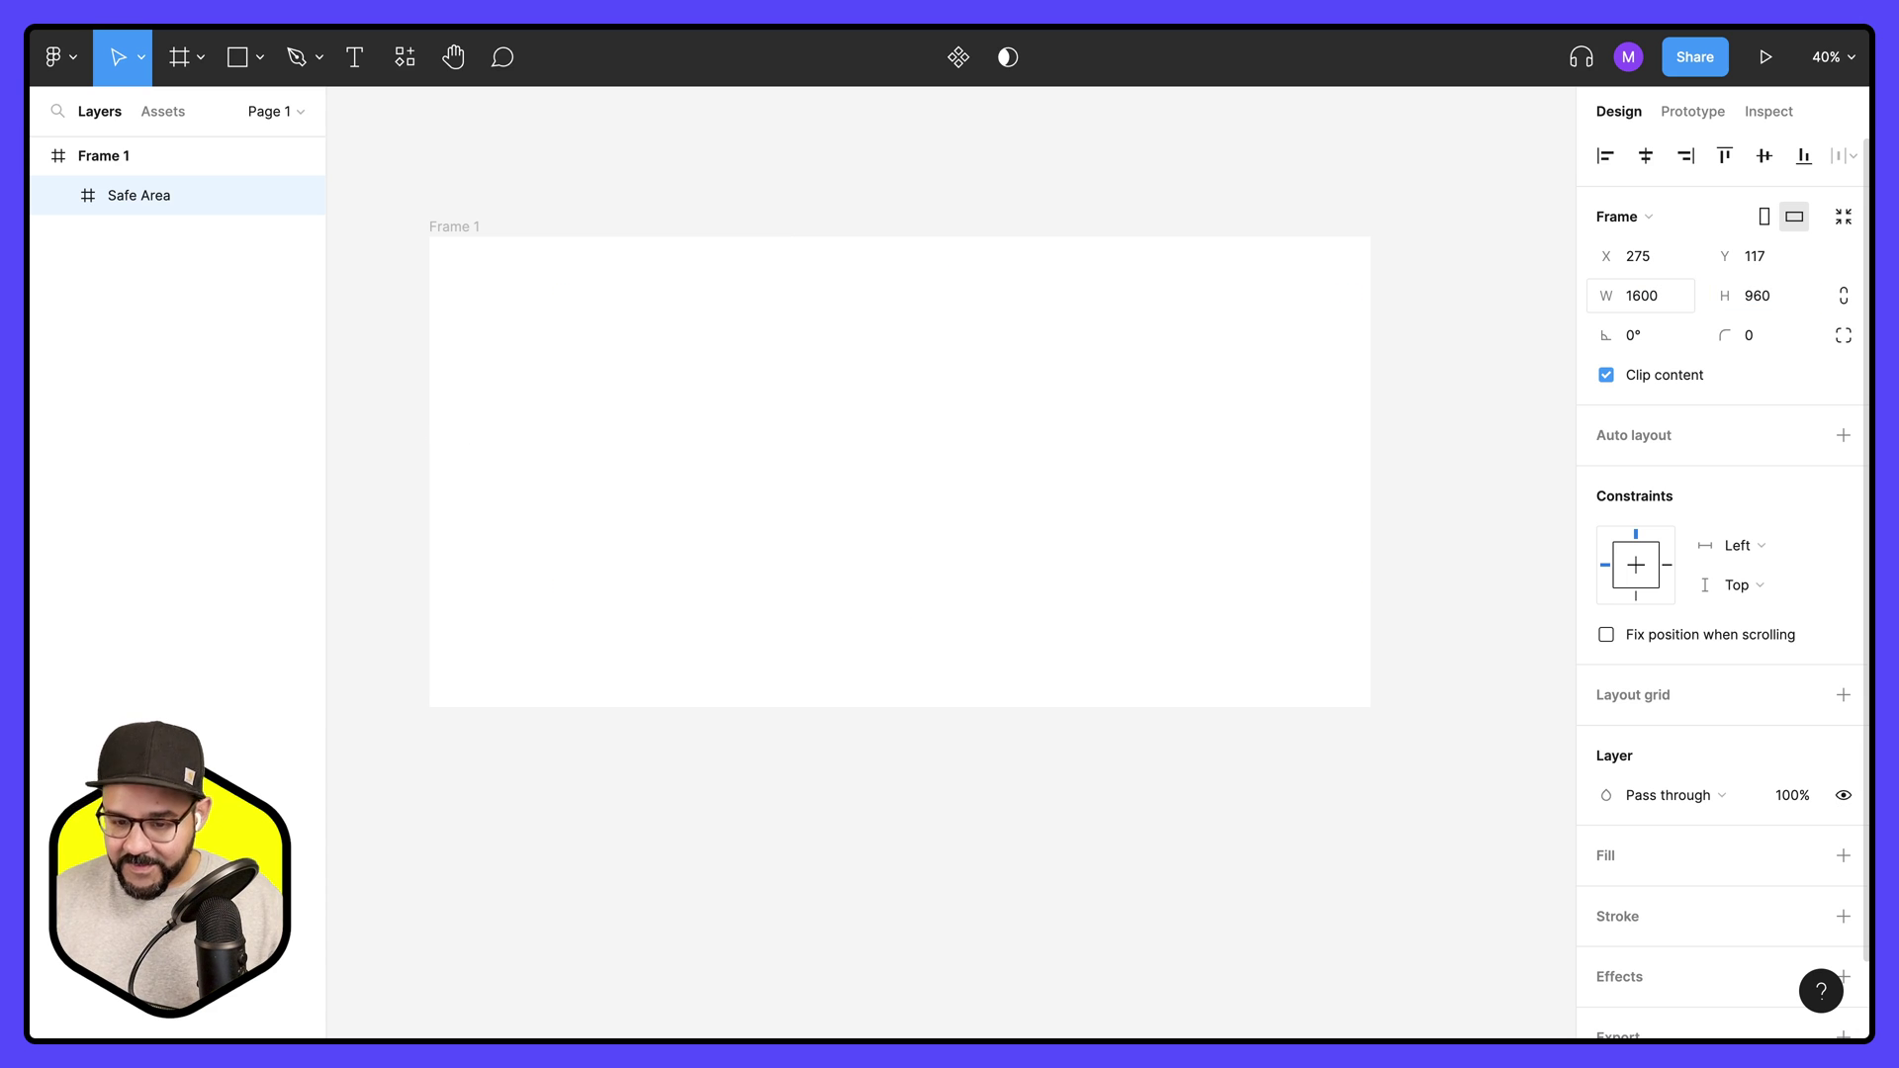
key(Return)
drag(1141, 513, 1094, 474)
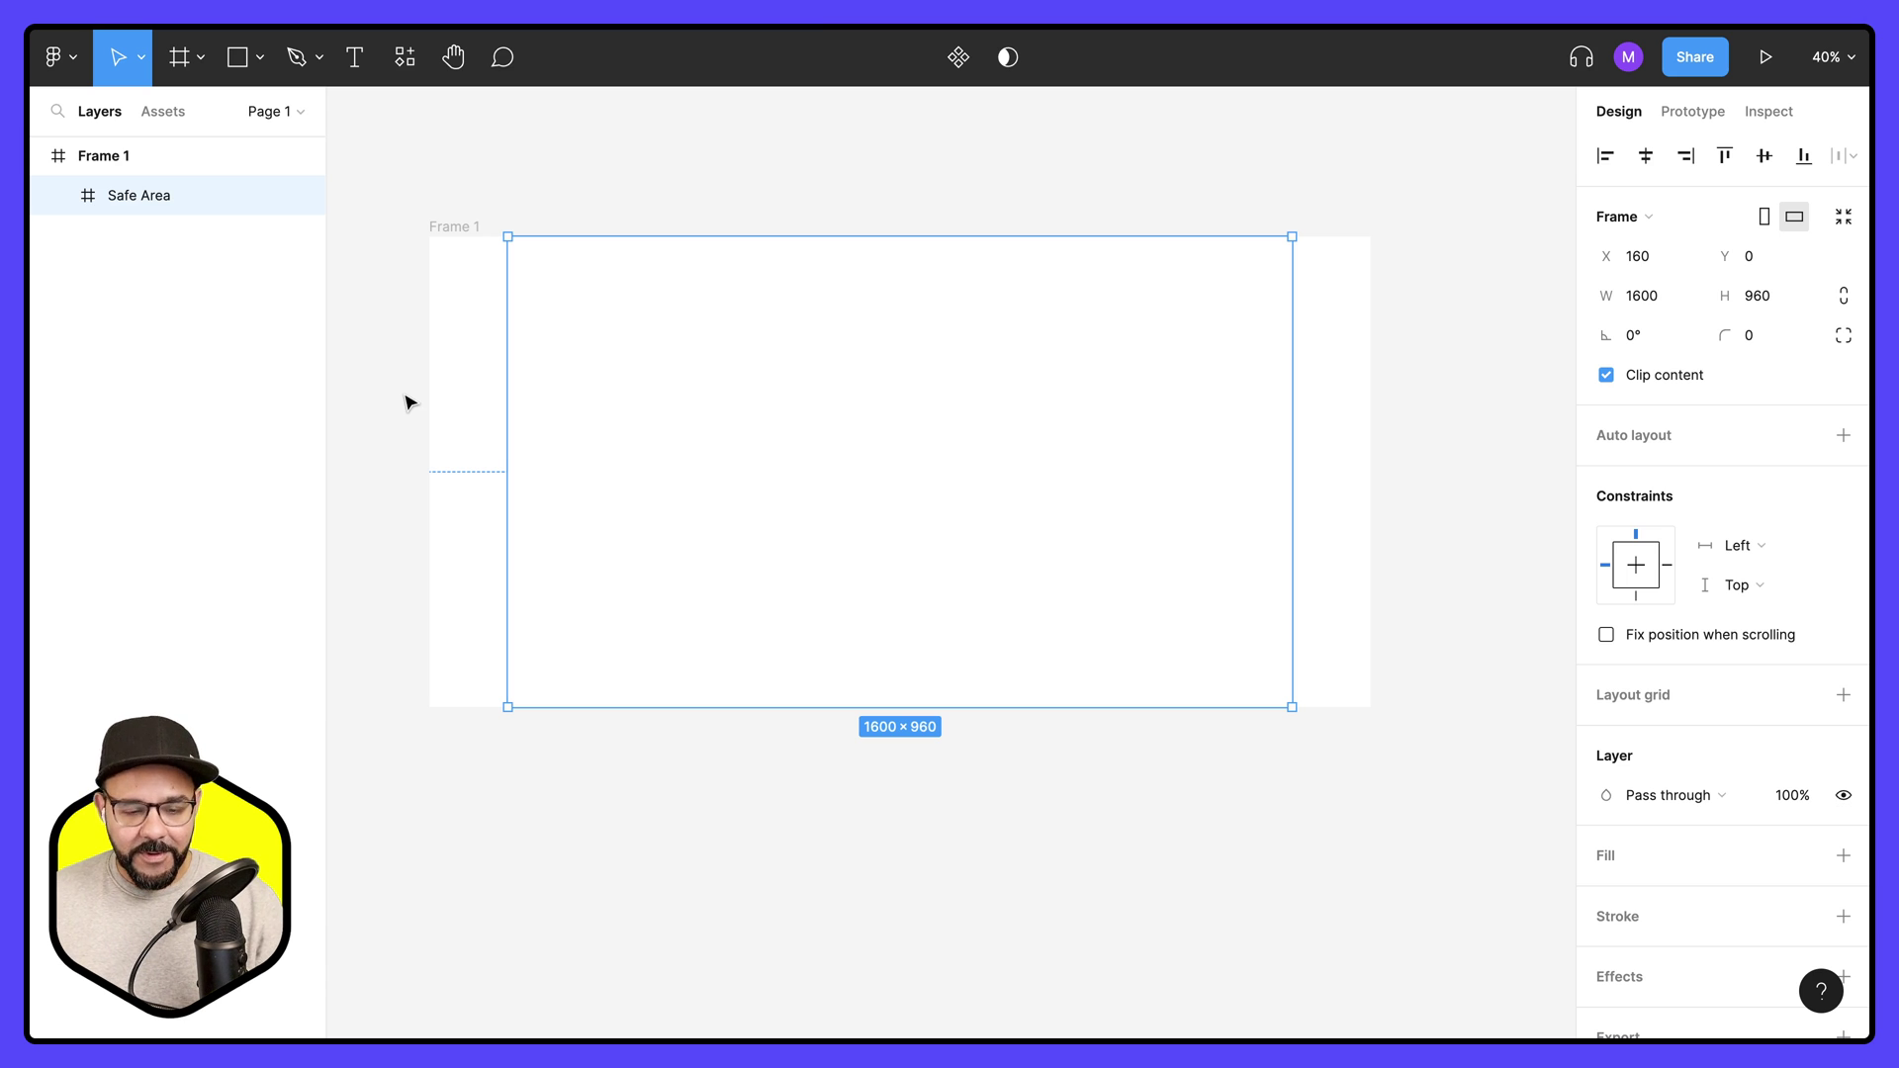
- Show rulers and place a vertical guide at x=1760 along the Safe Area's edge
key(shift+r)
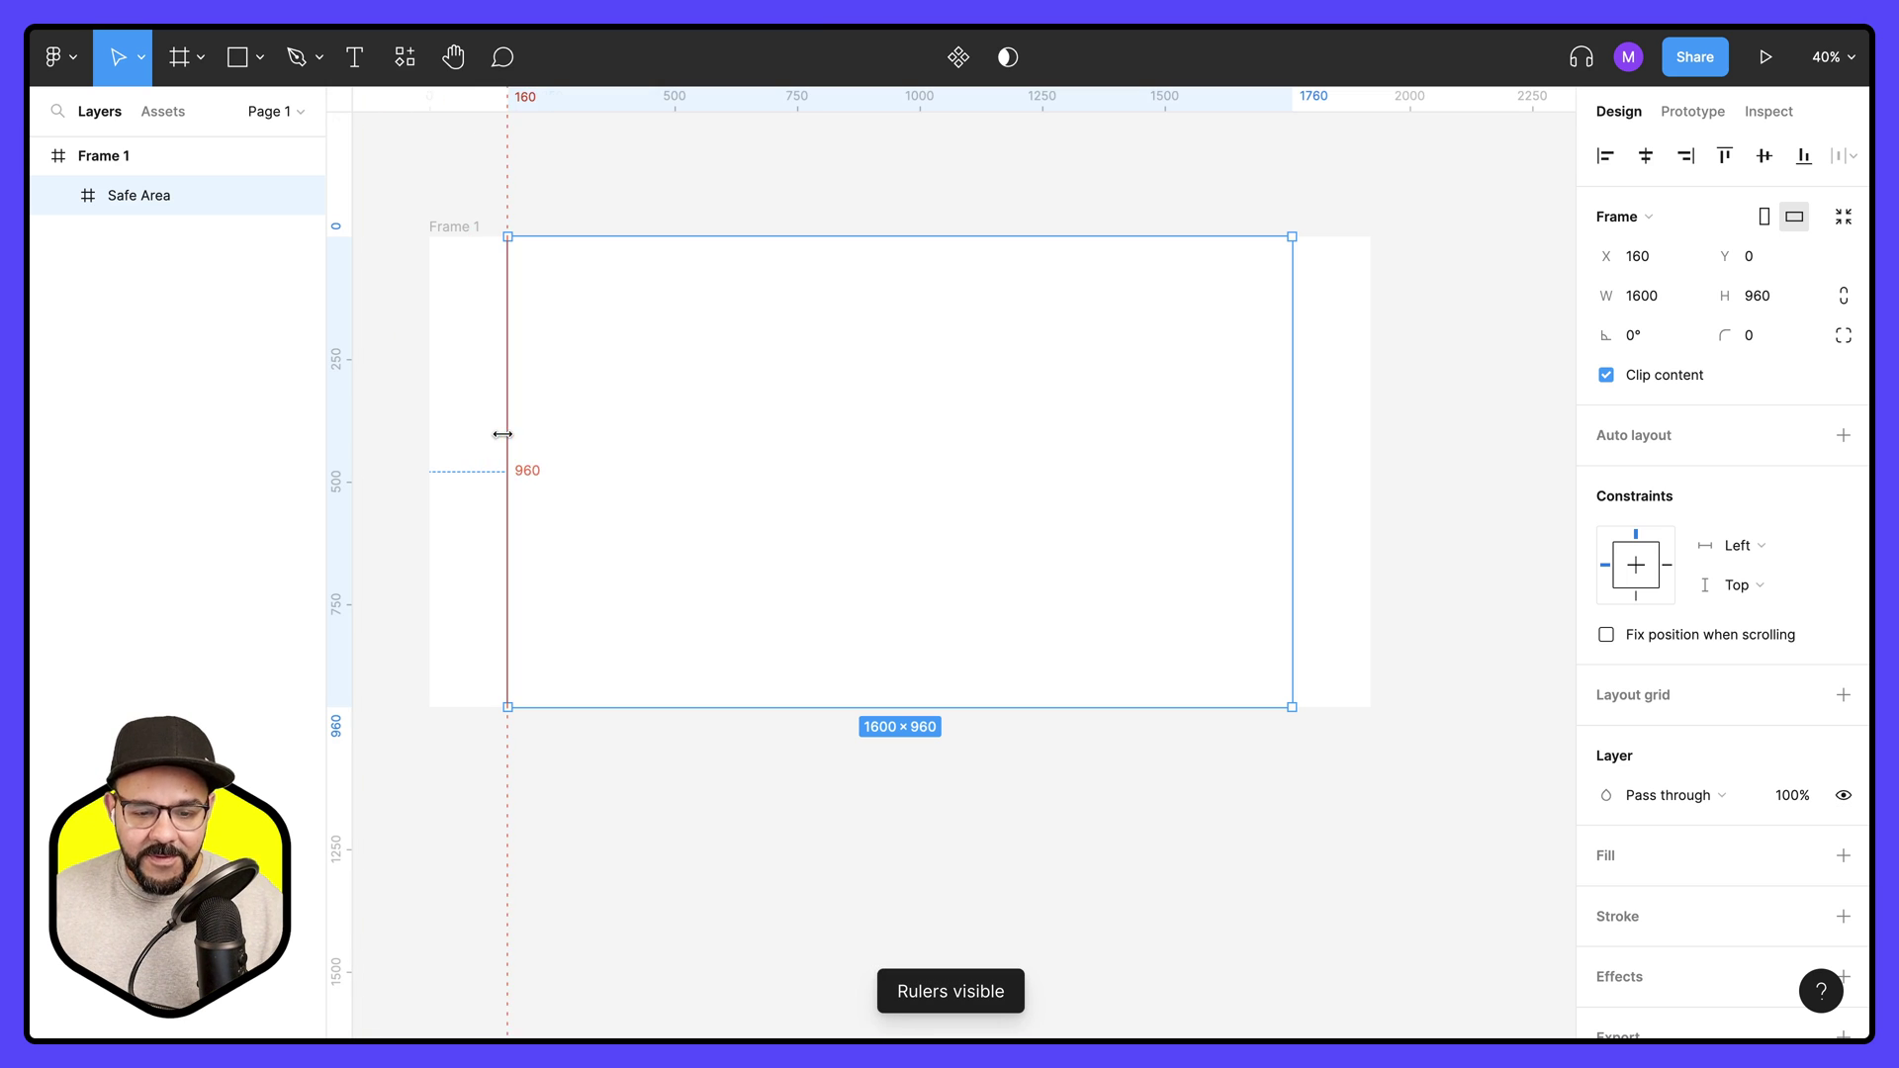
drag(346, 441, 1294, 424)
click(1424, 420)
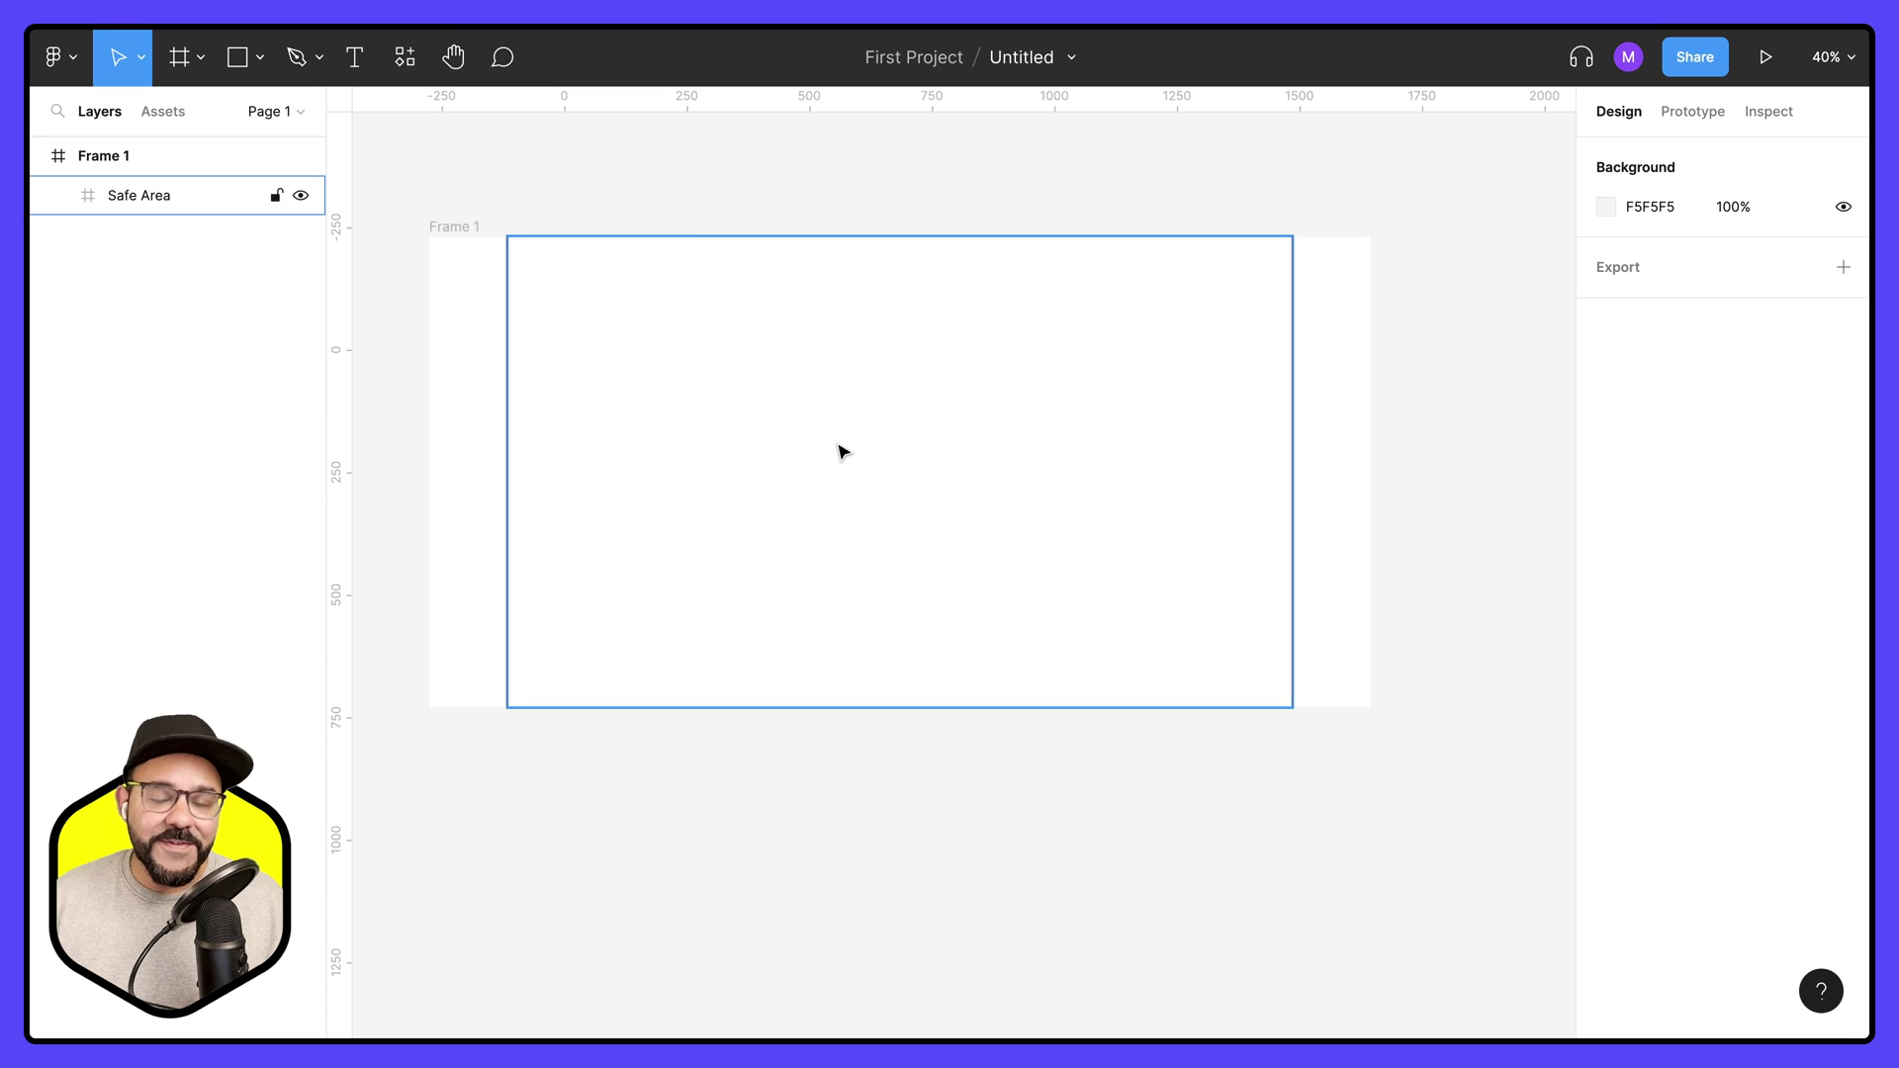
click(467, 229)
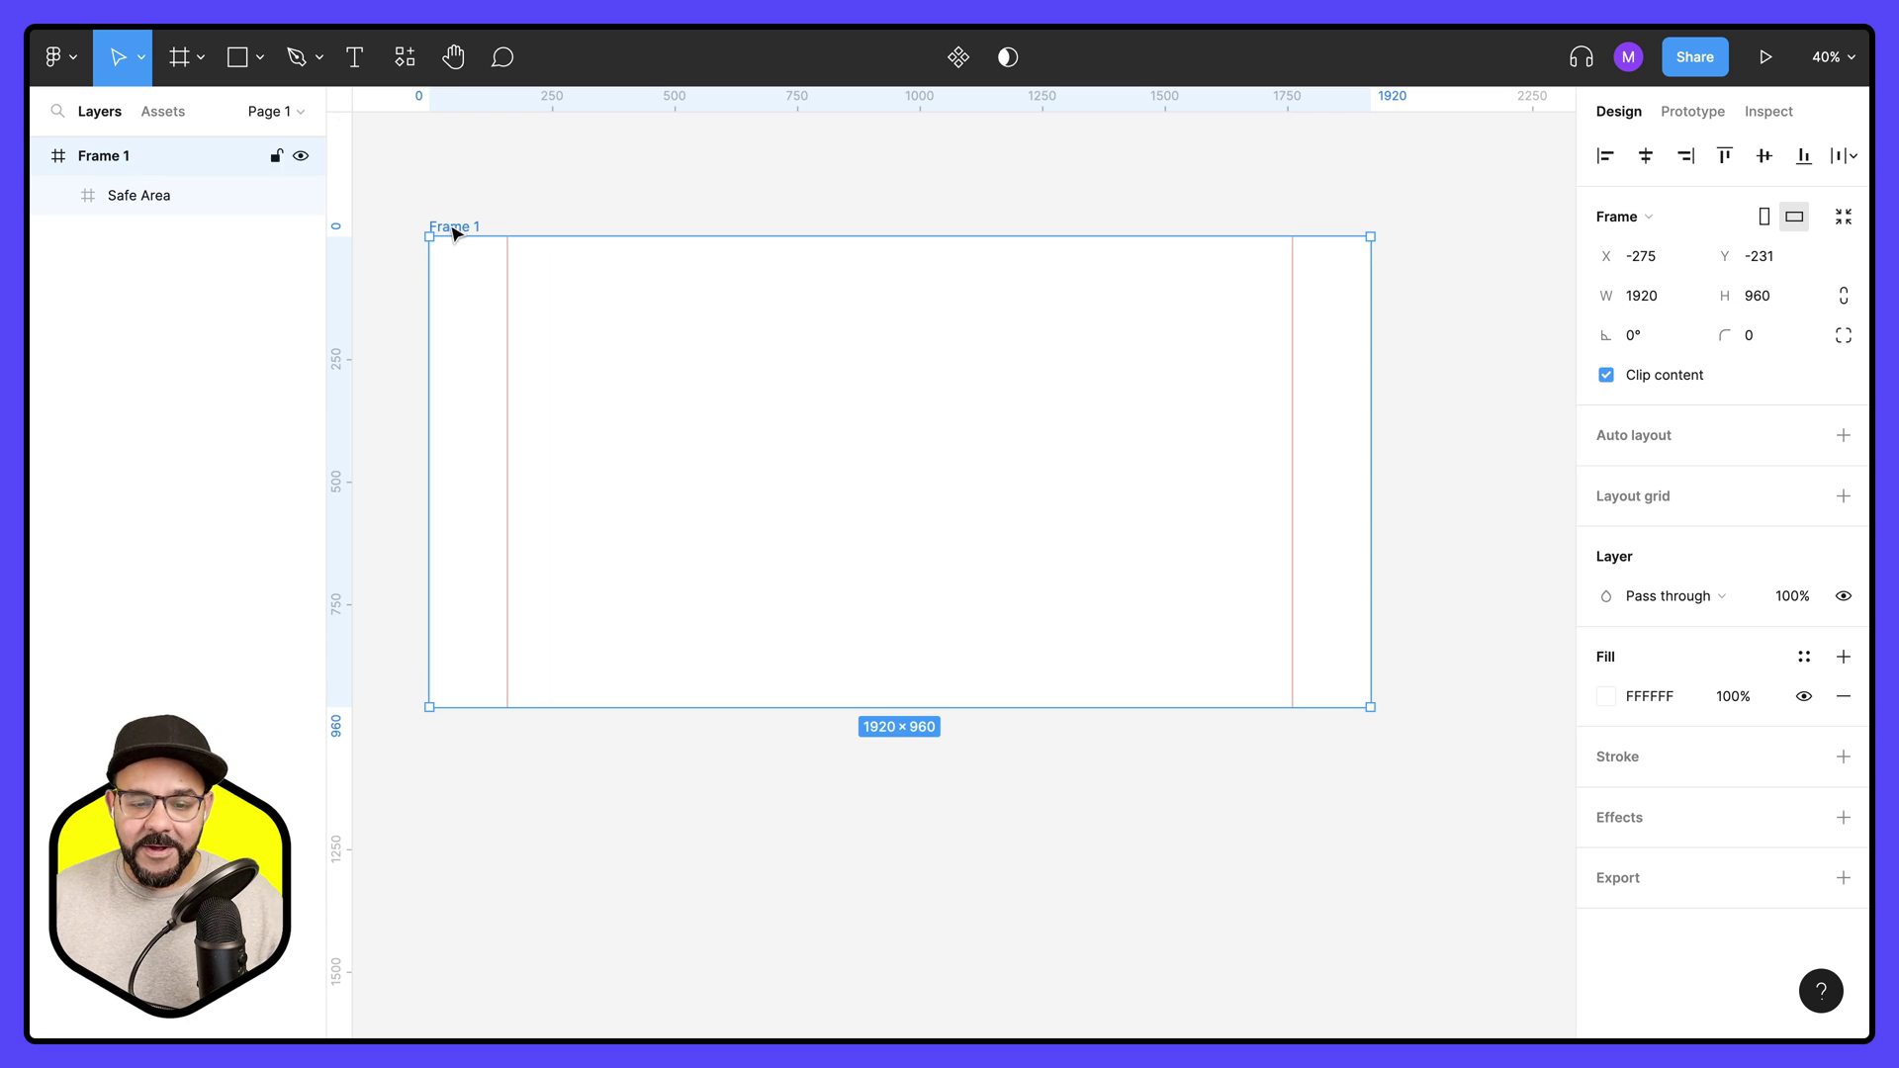
- Fill Frame 1 with deep blue 3F3CD8
click(1608, 696)
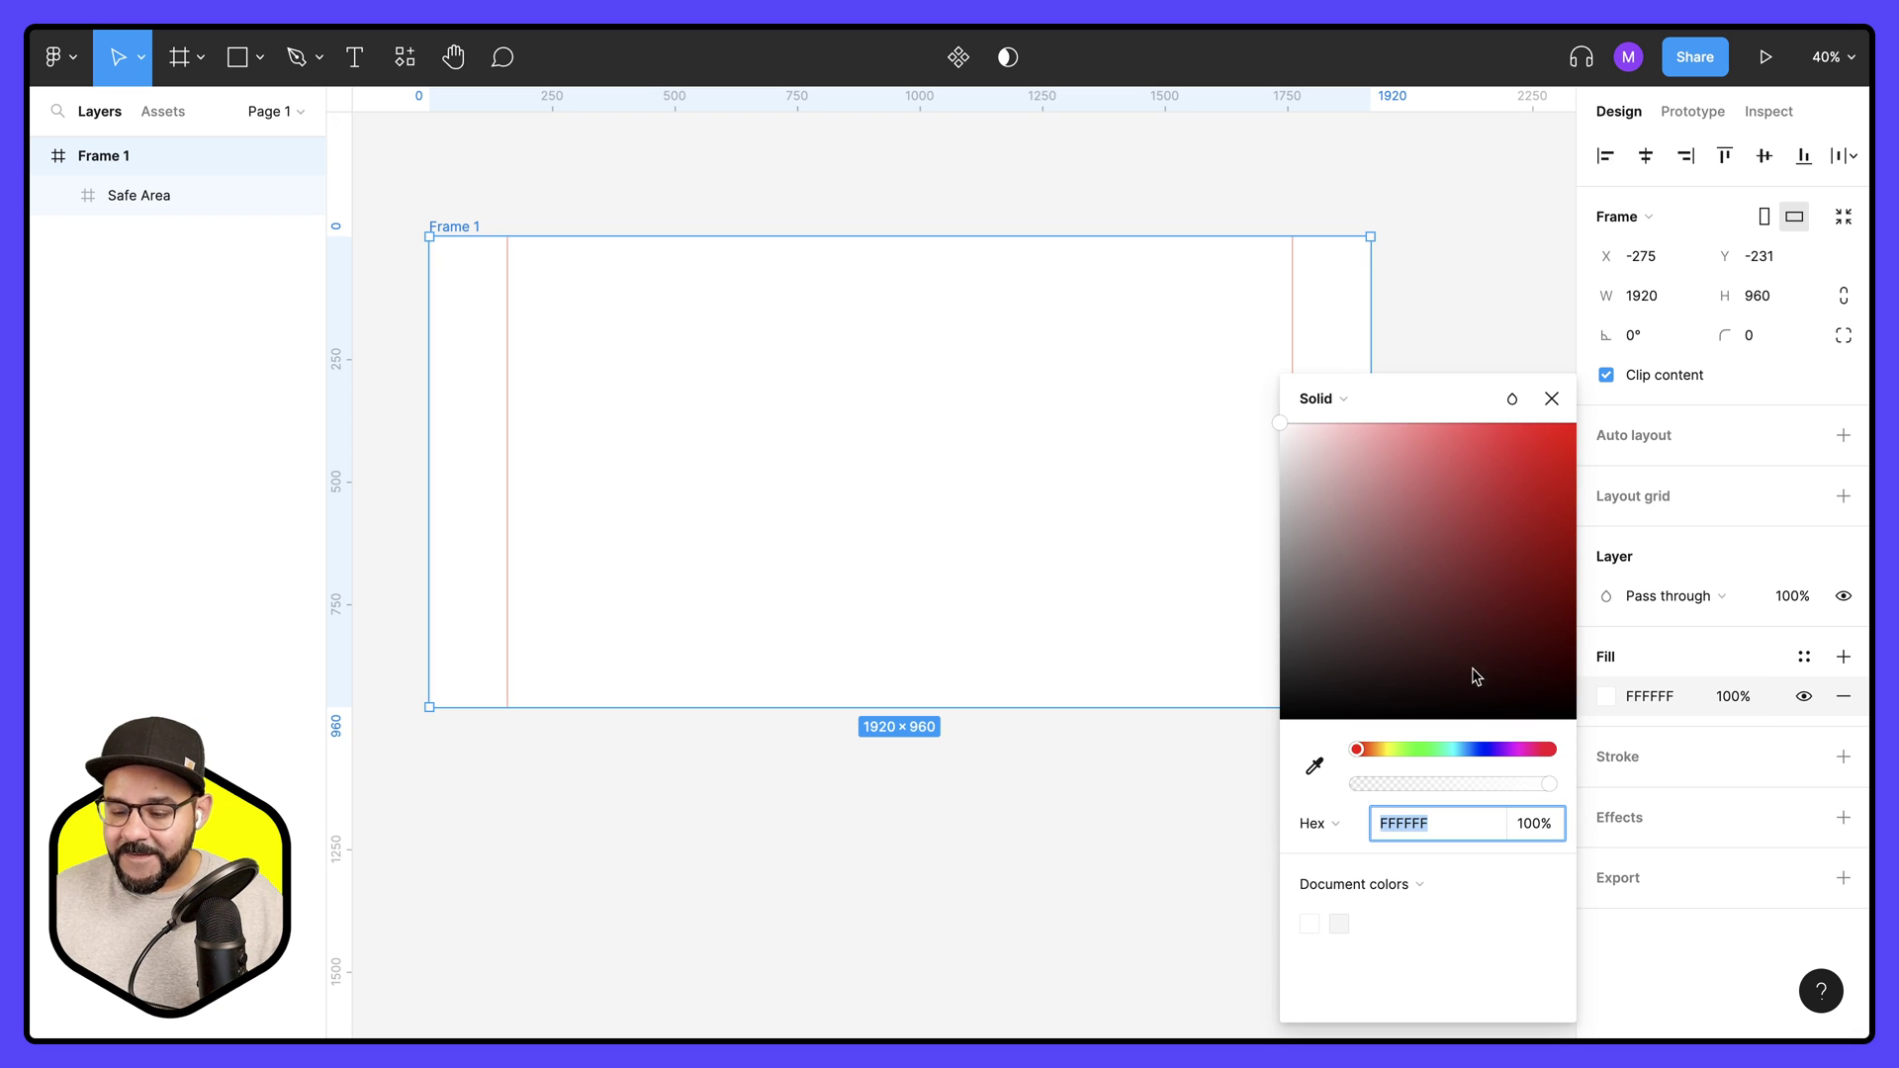
click(1487, 750)
drag(1470, 613, 1494, 469)
click(1439, 252)
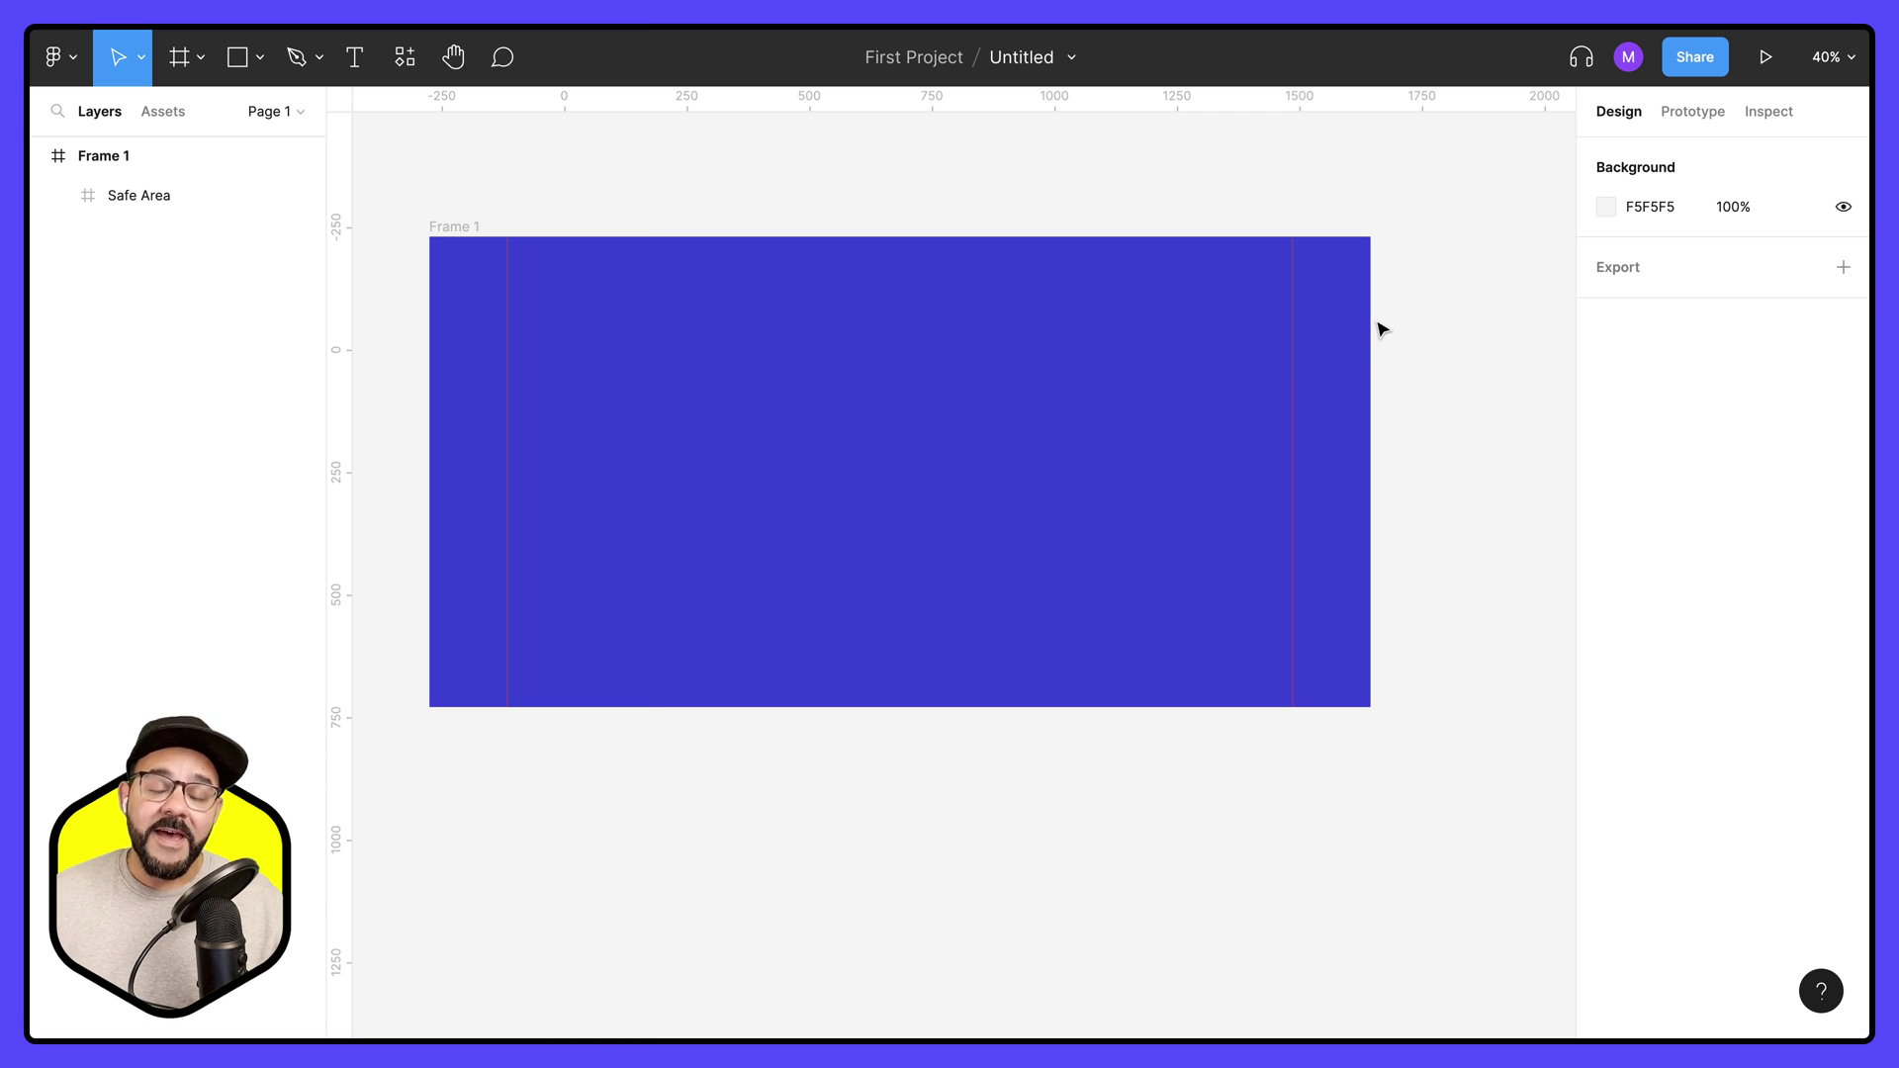
- Add a bold 200-size 'Design 101' title text on the frame
key(t)
click(758, 430)
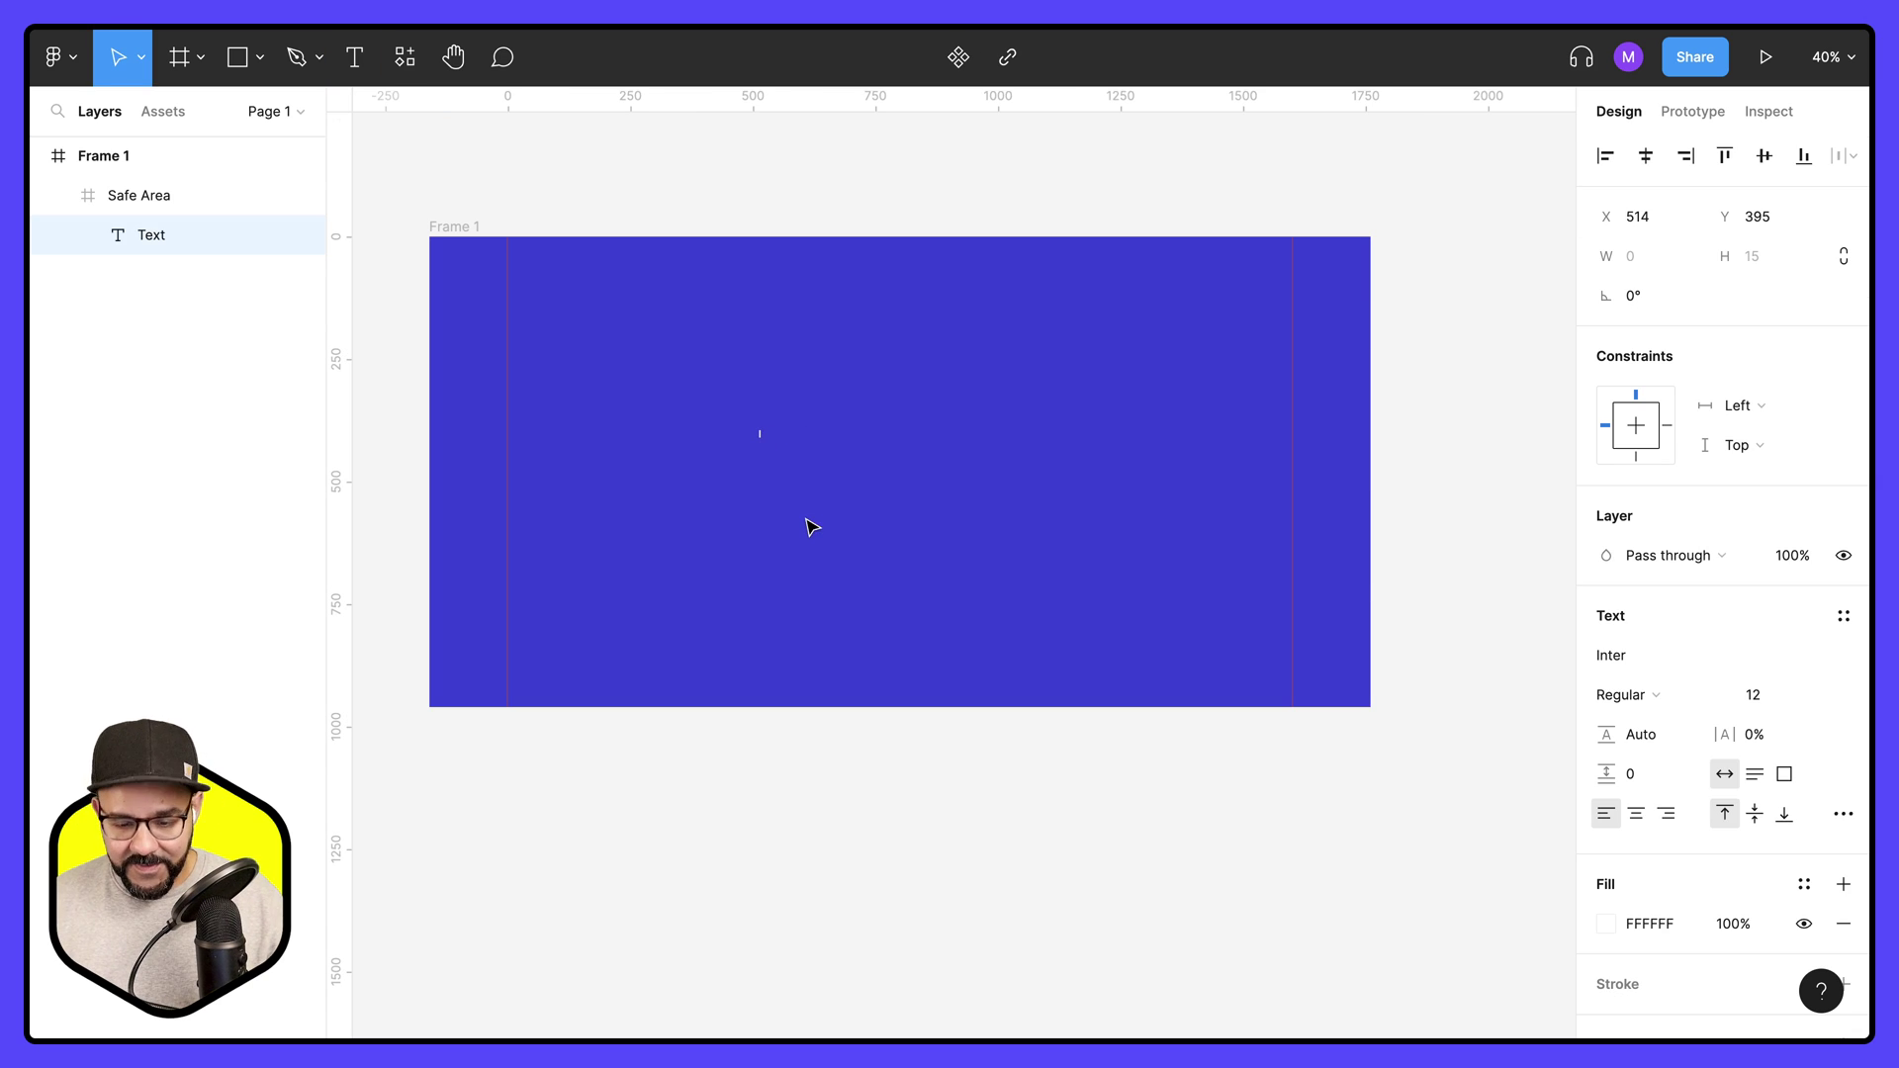
text(Design)
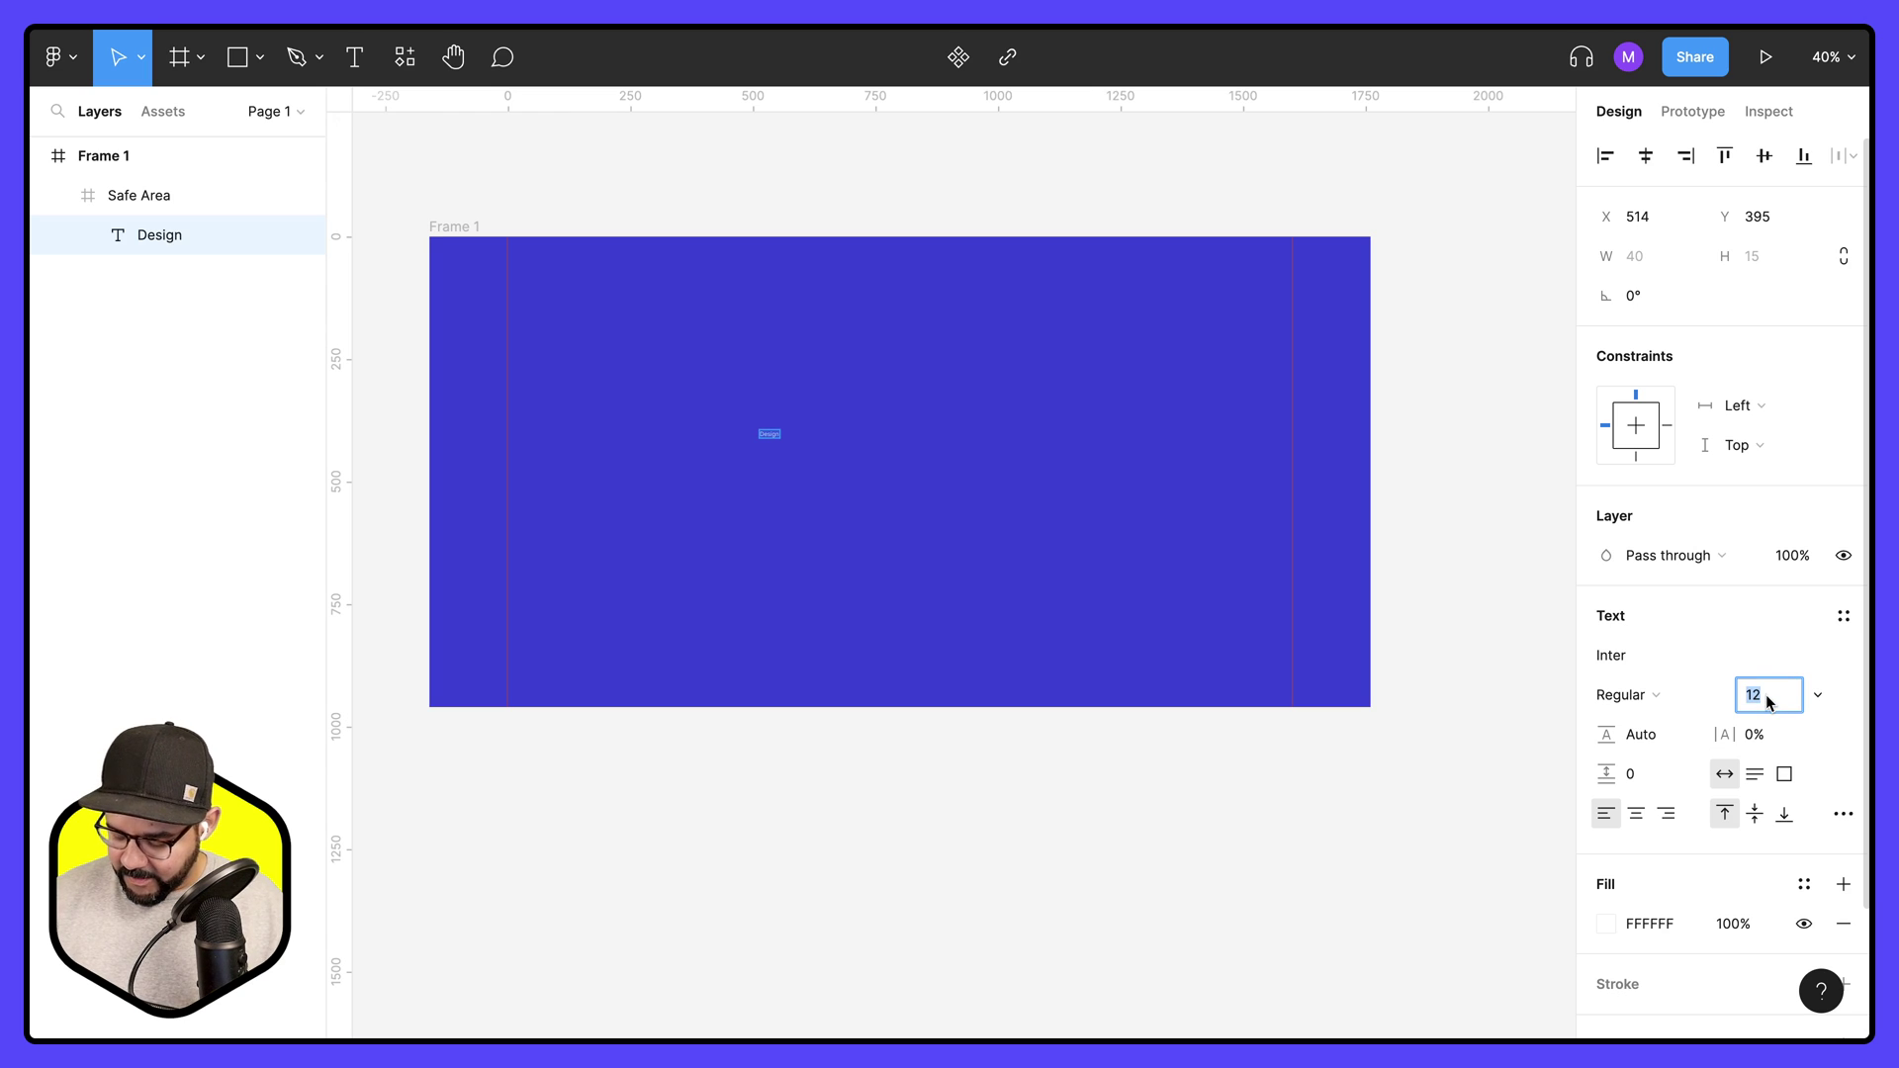
text(200)
key(Return)
double_click(973, 500)
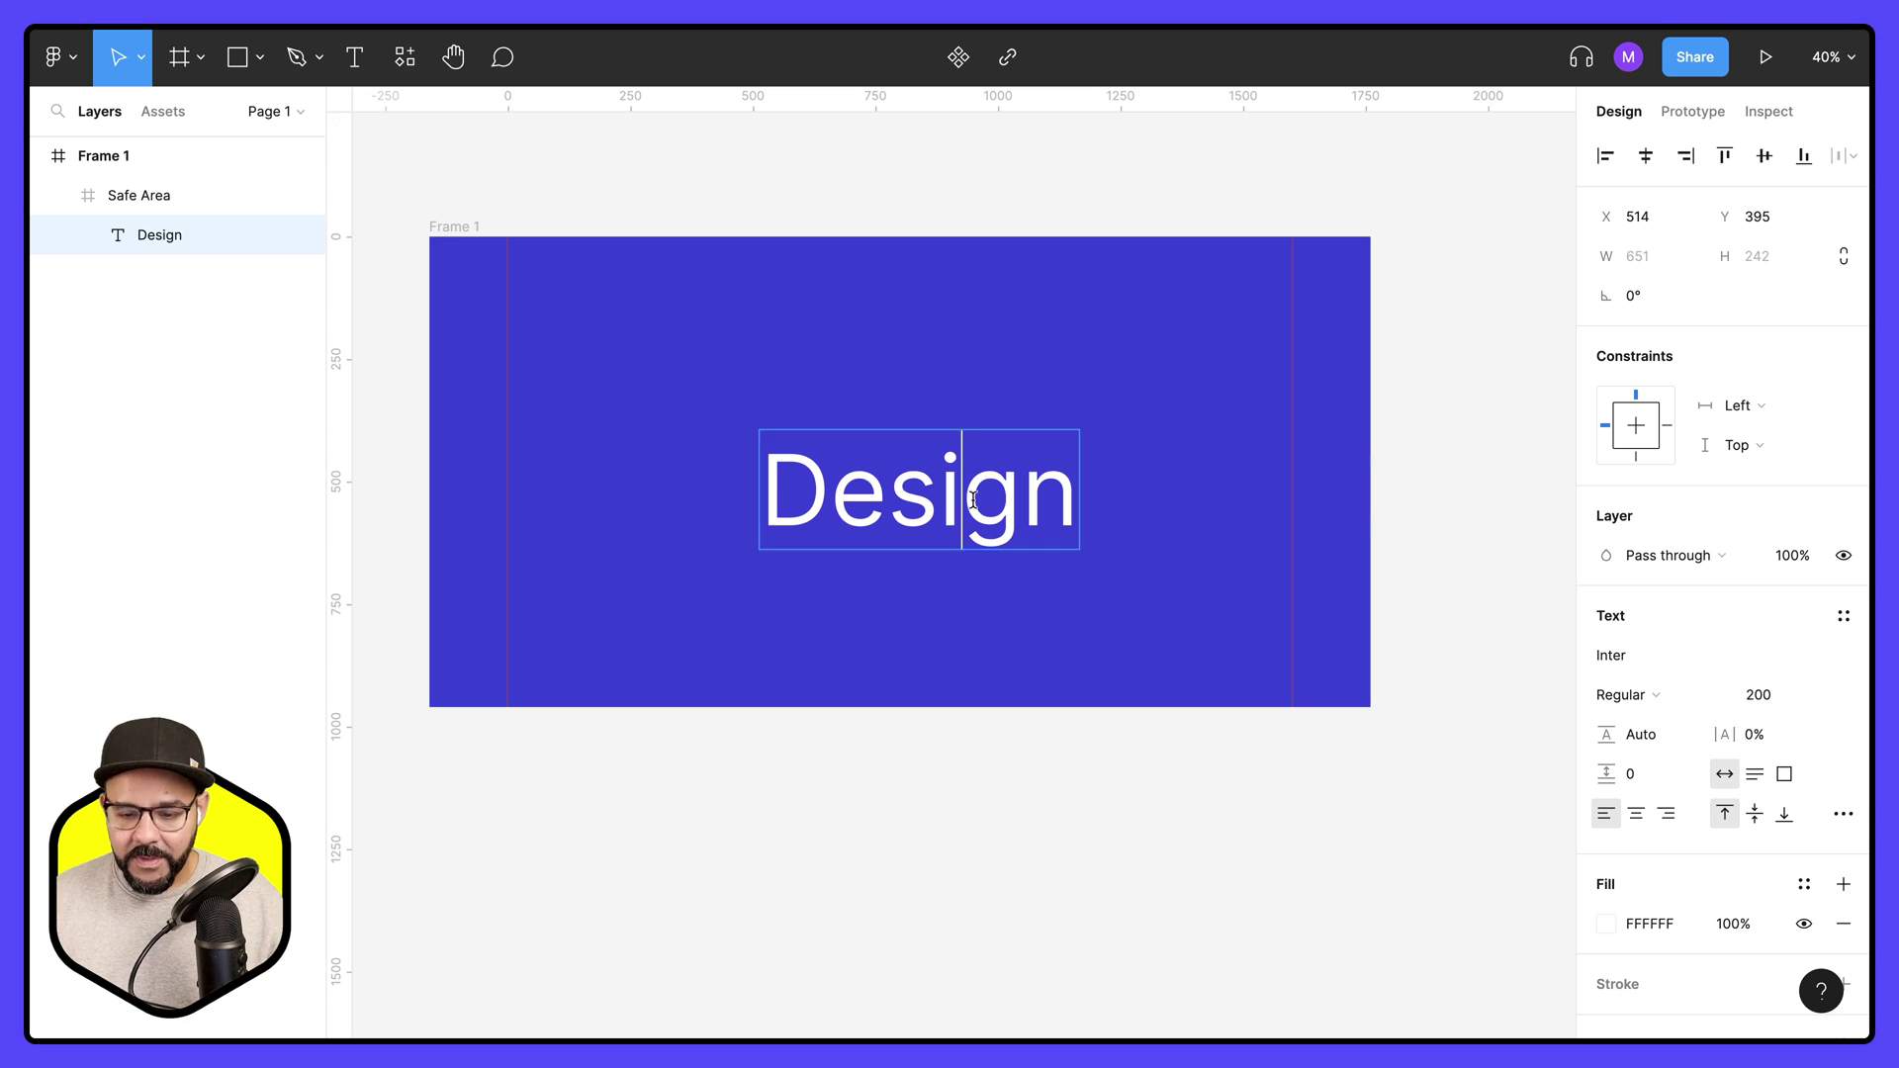
key(ctrl+a)
text(Design 10)
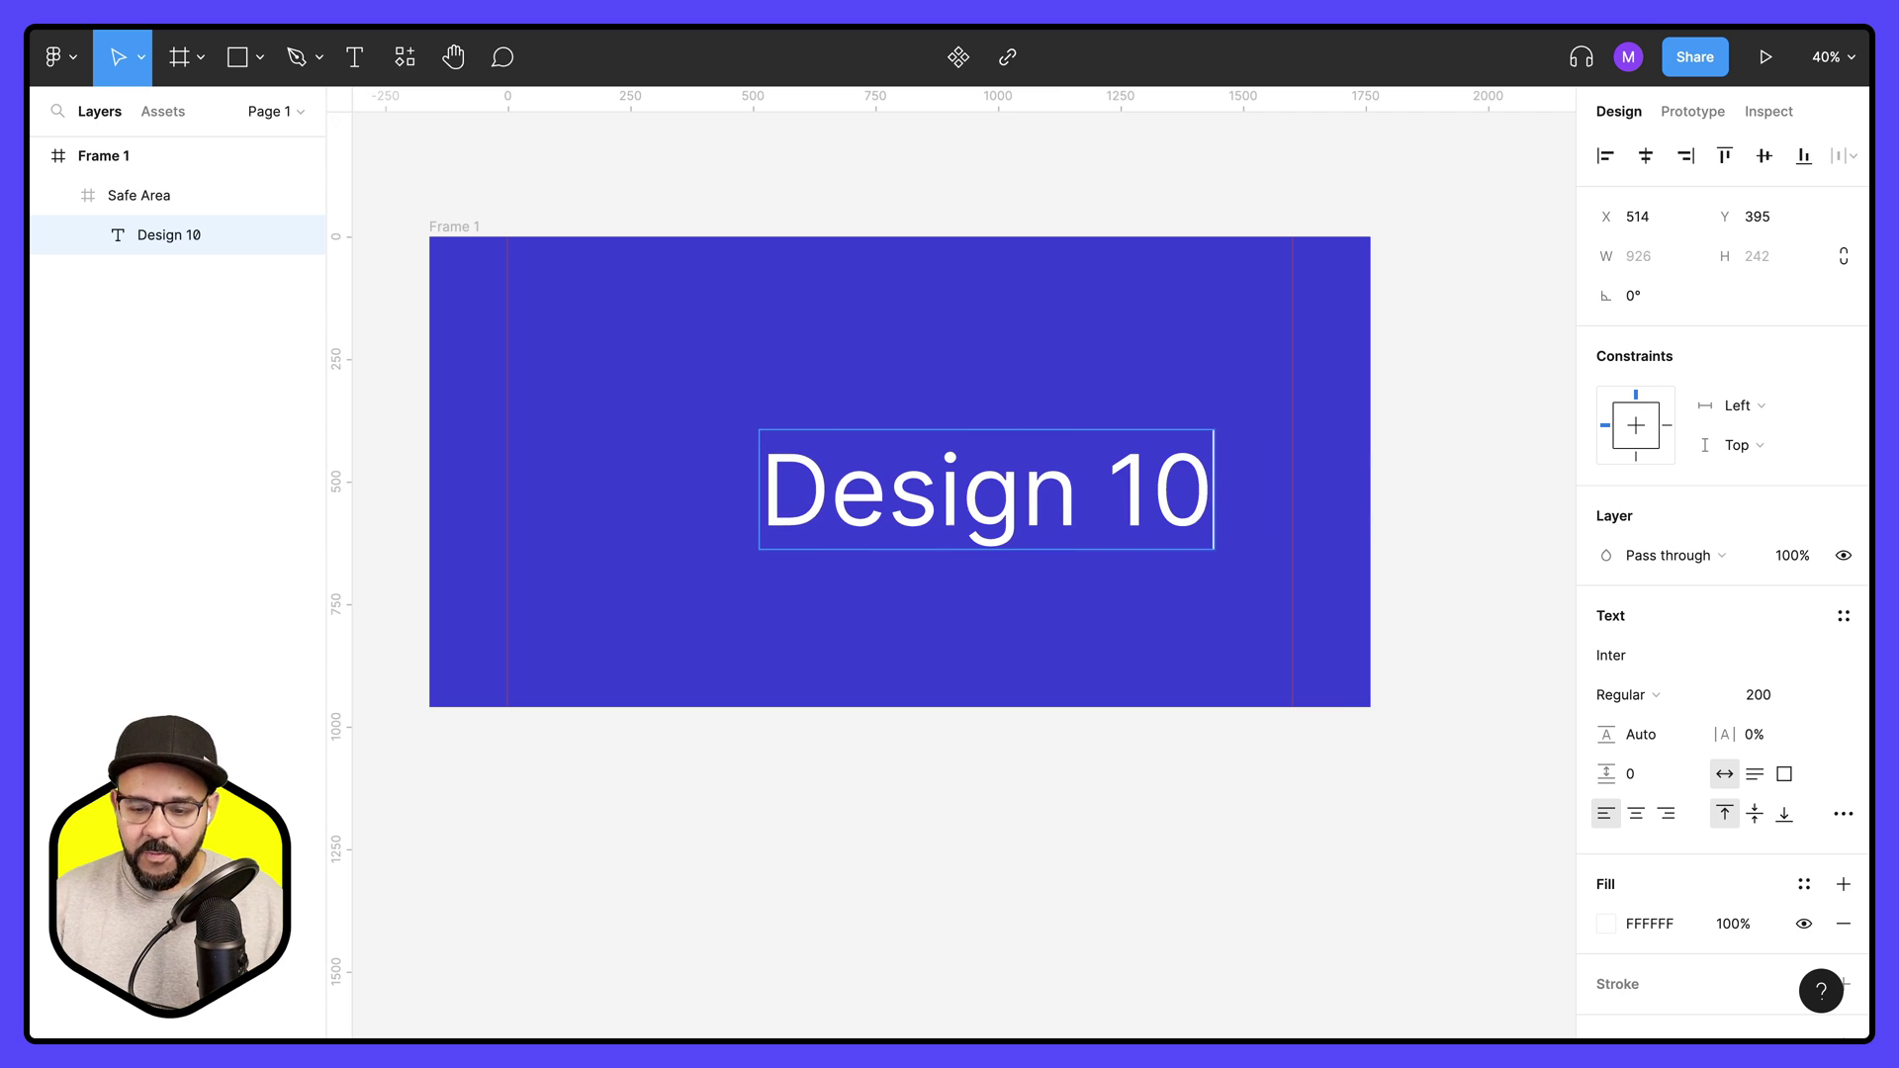
text(1)
click(920, 629)
key(Escape)
click(940, 500)
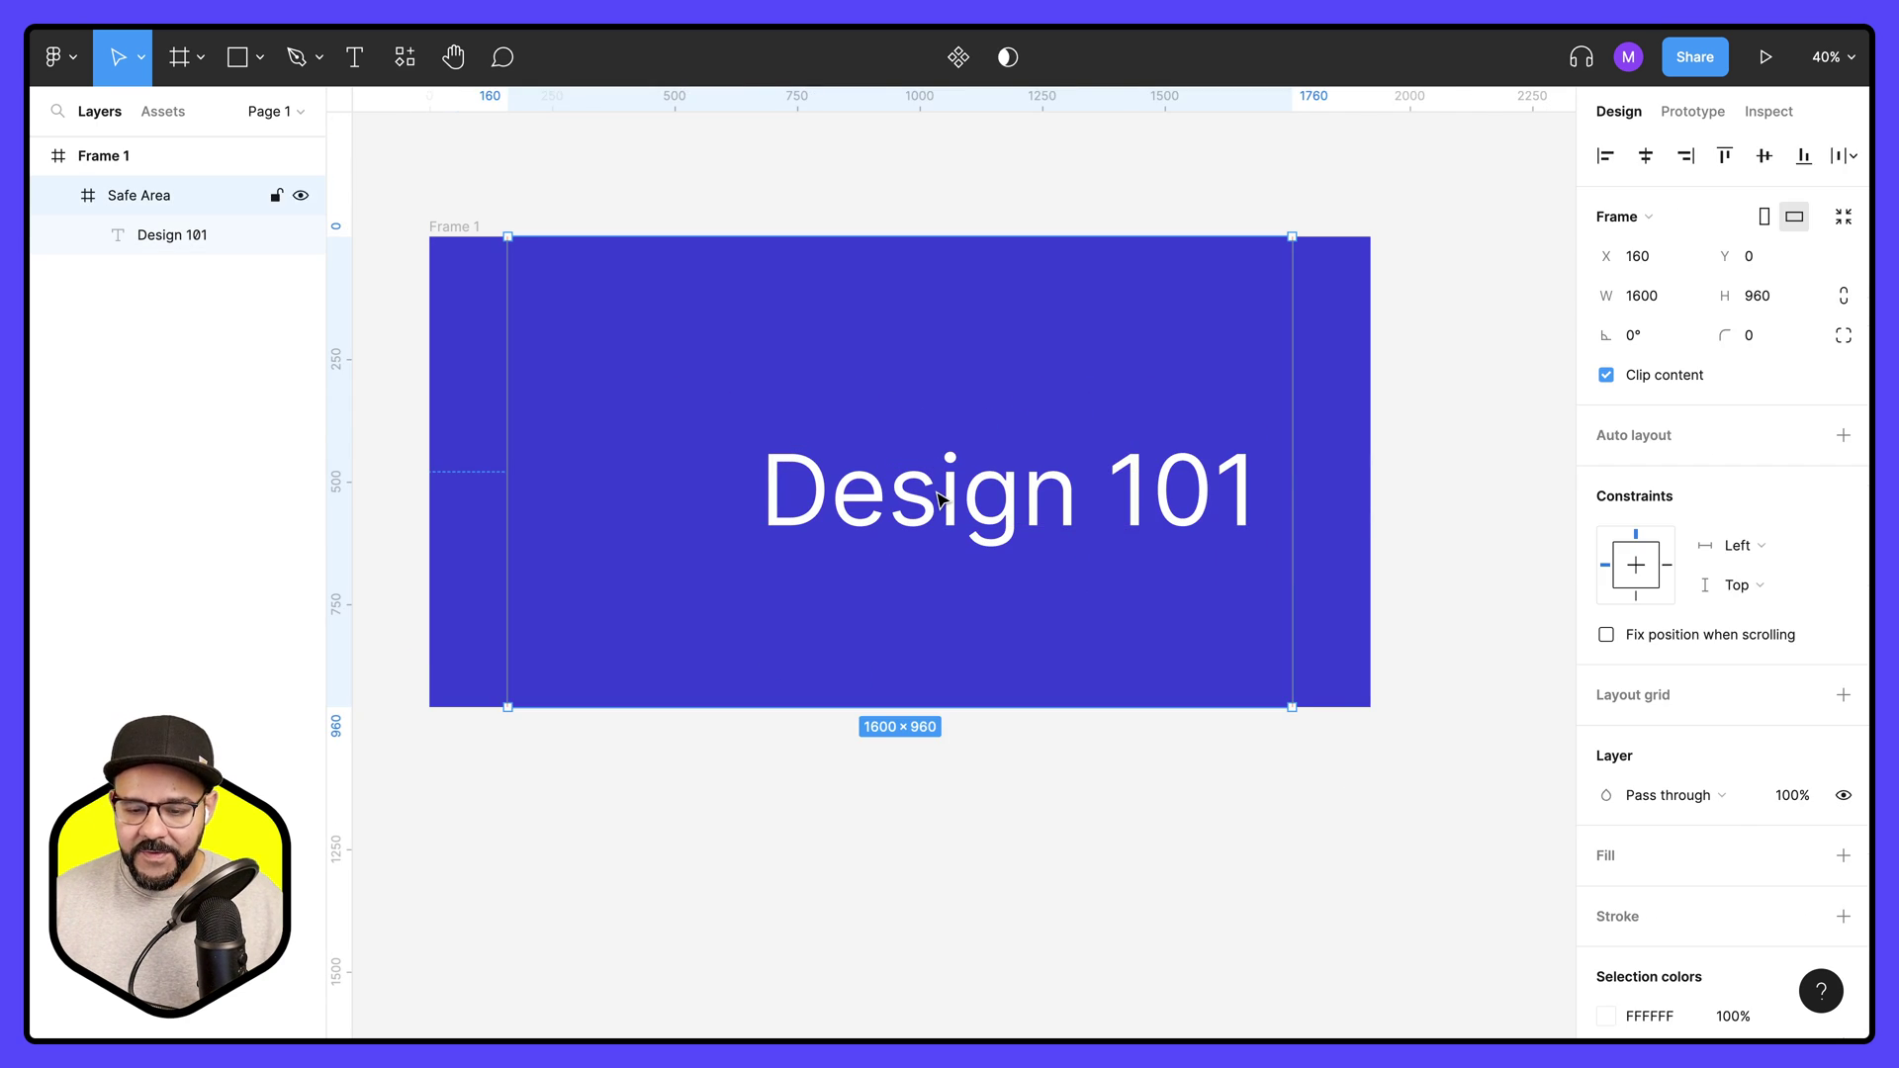
click(939, 500)
drag(940, 500, 938, 543)
key(ctrl+b)
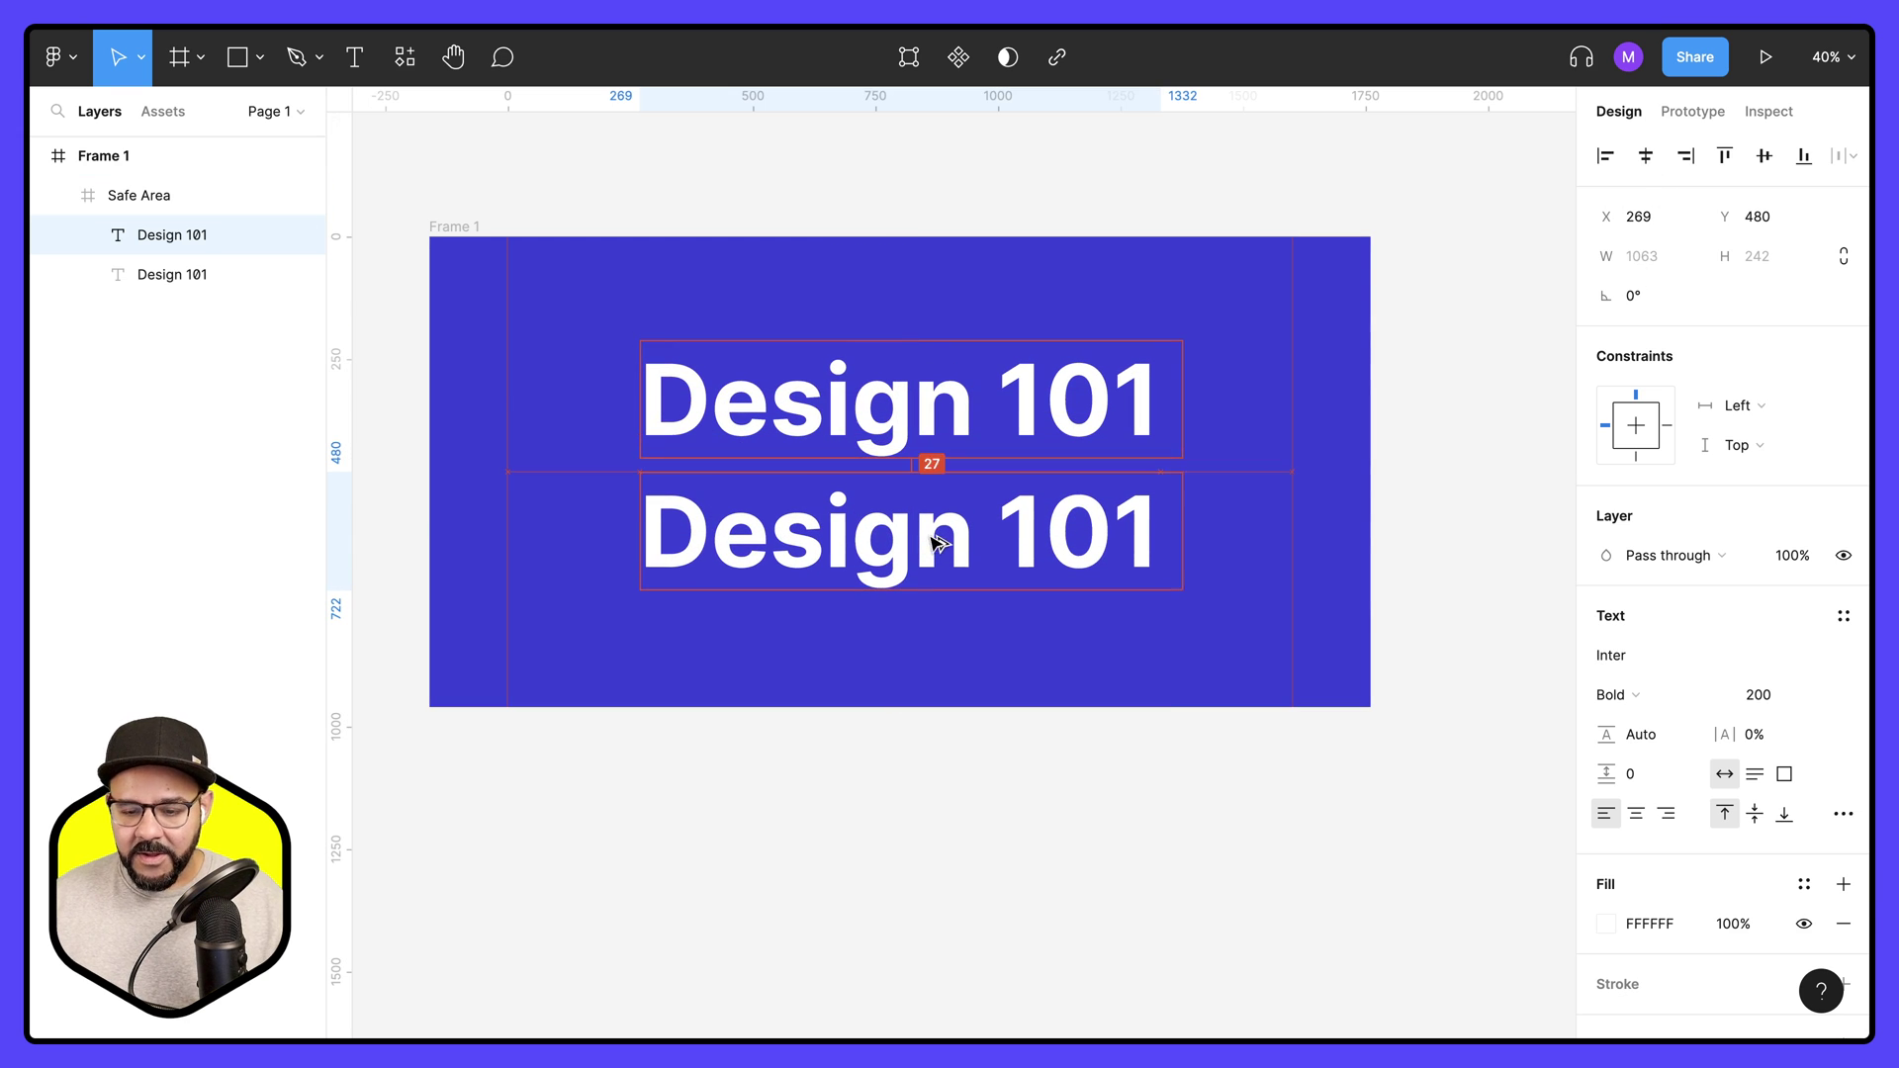
- Turn the copied title into a 100-size subtitle showing the professor's name
click(1769, 695)
text(10)
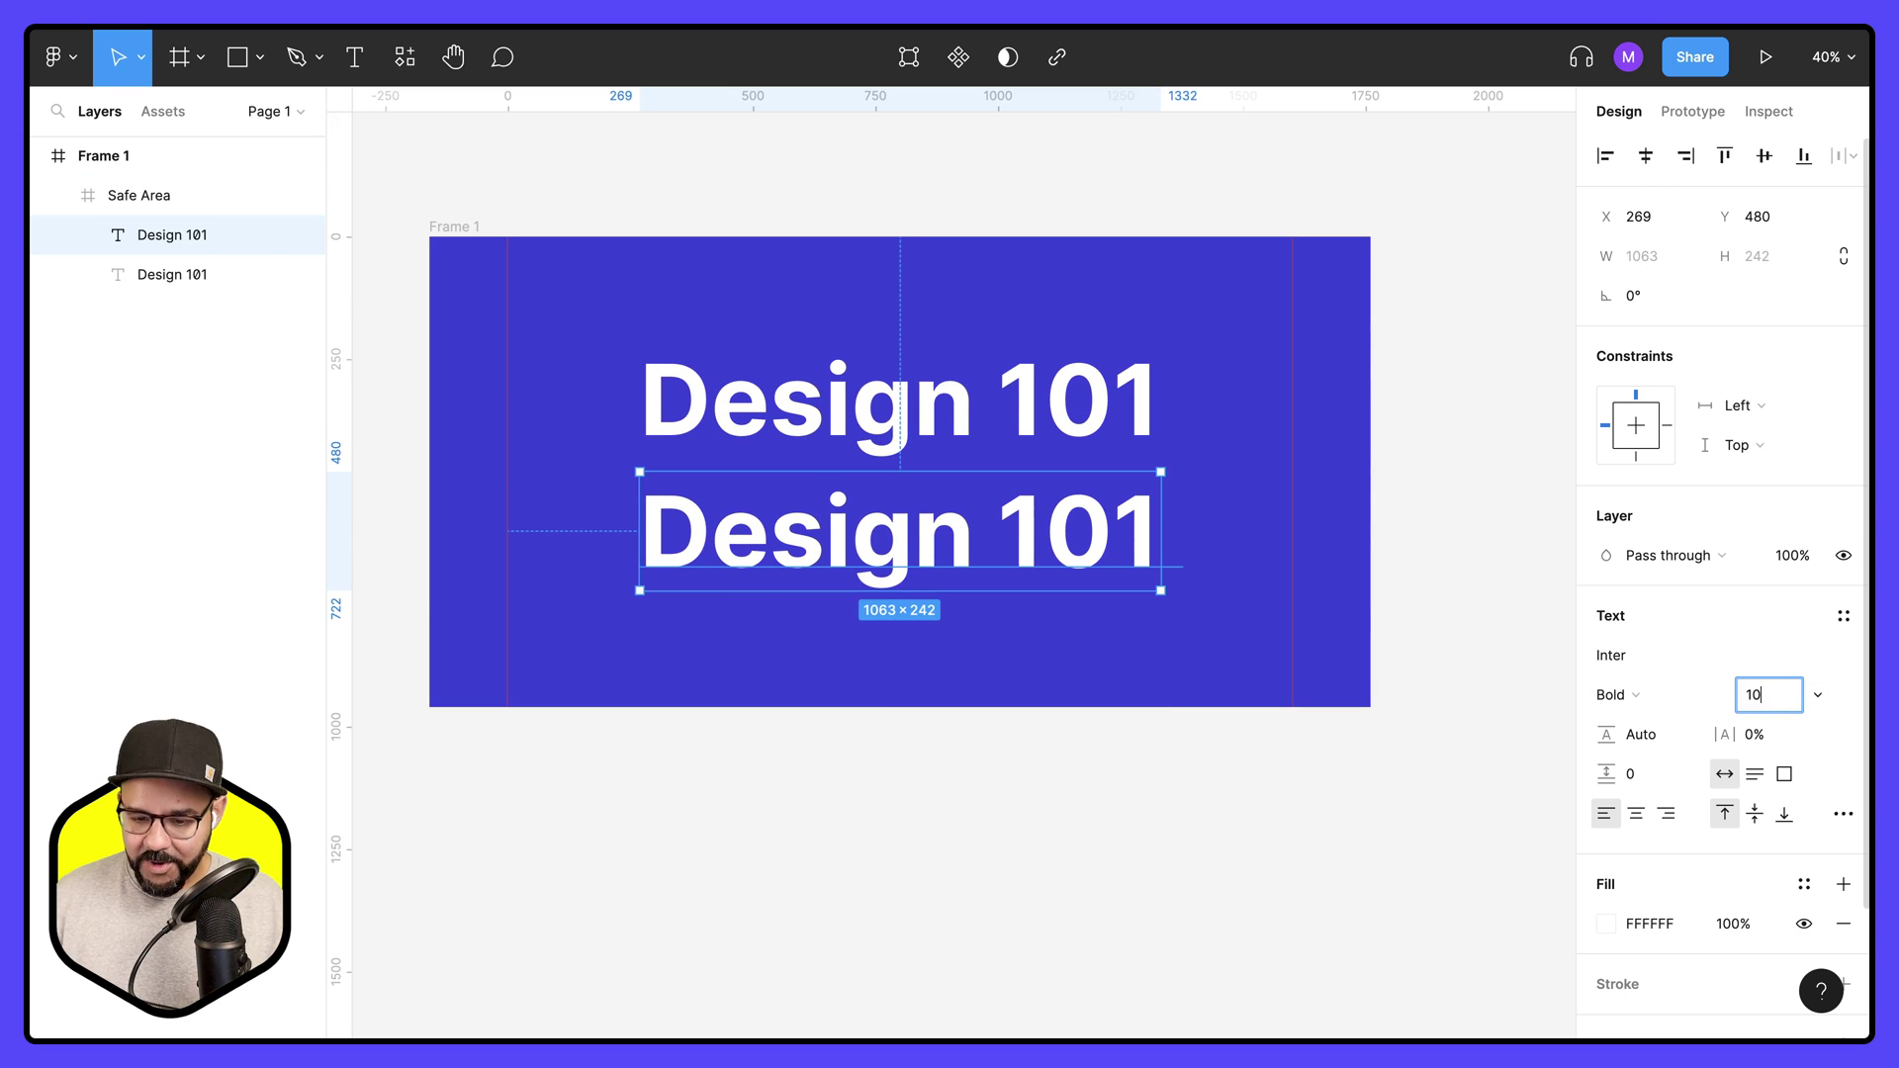
text(0)
key(Return)
double_click(877, 513)
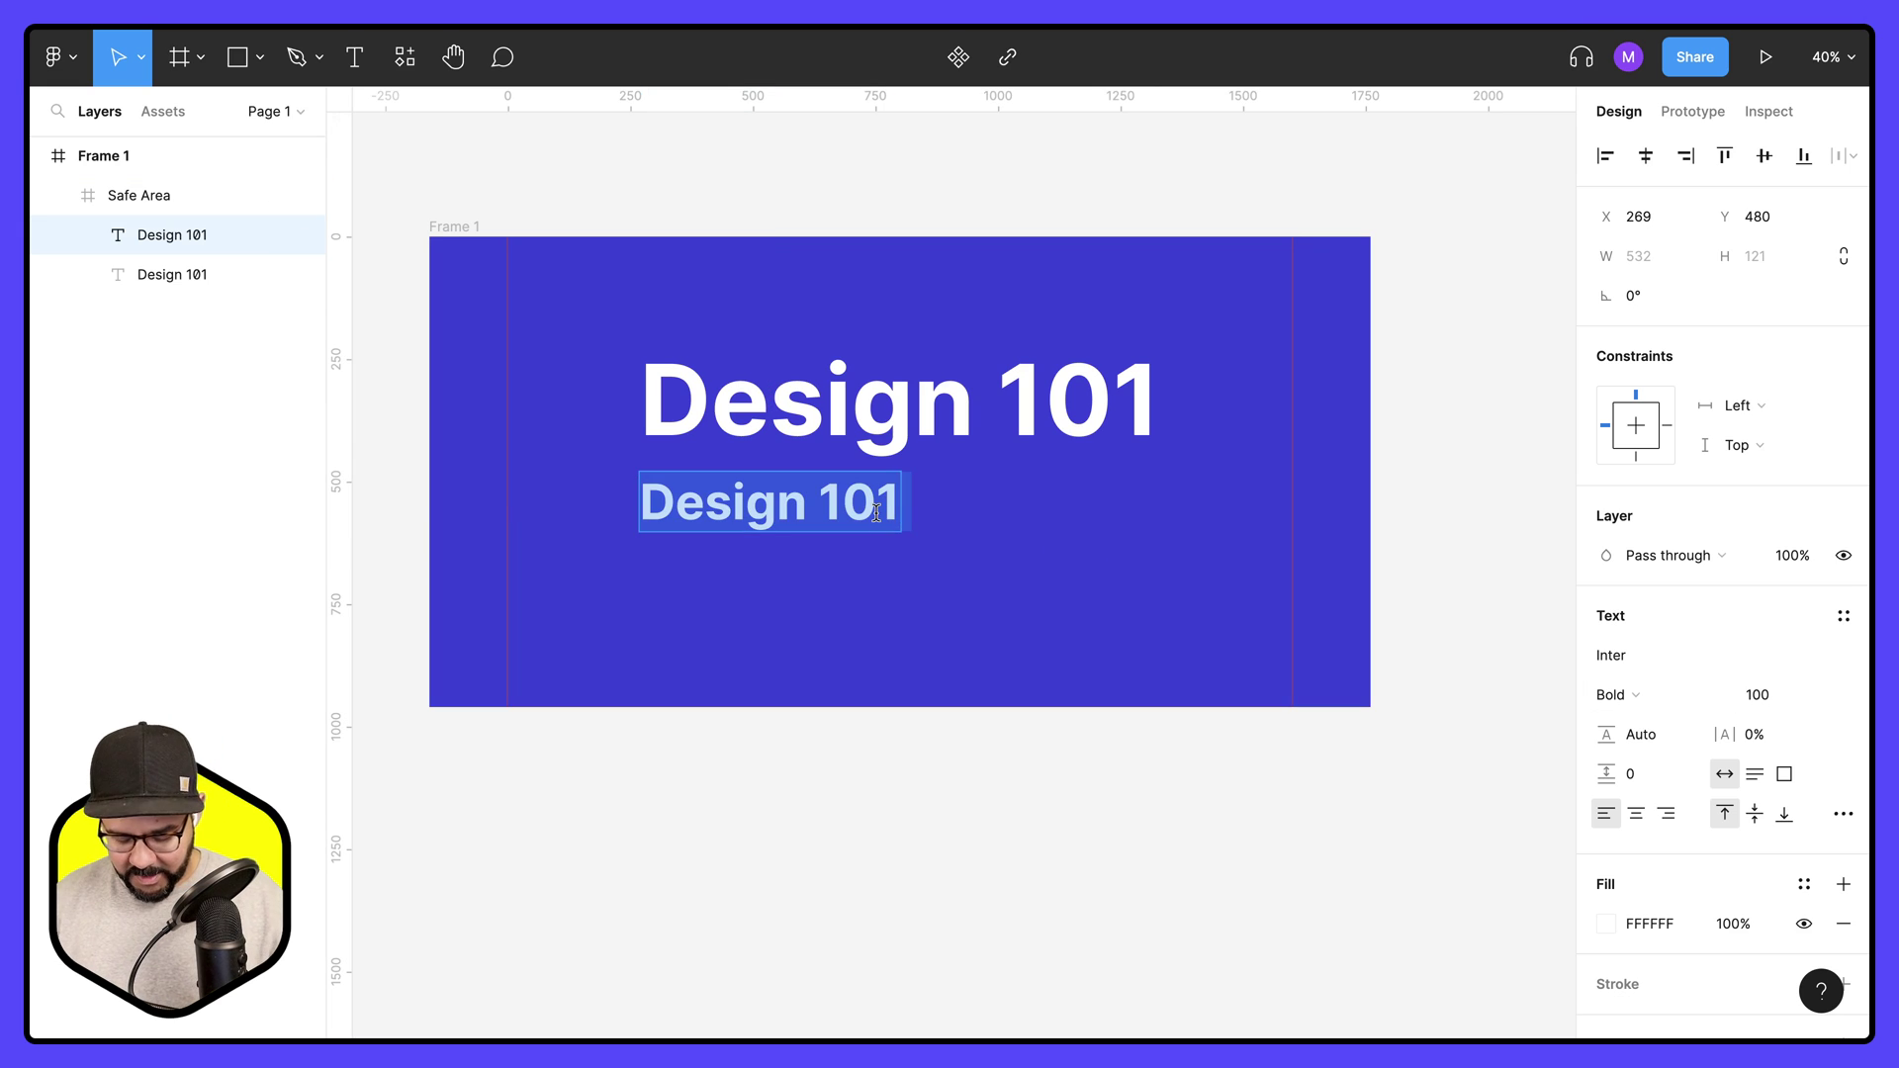
text(Professor Cardon)
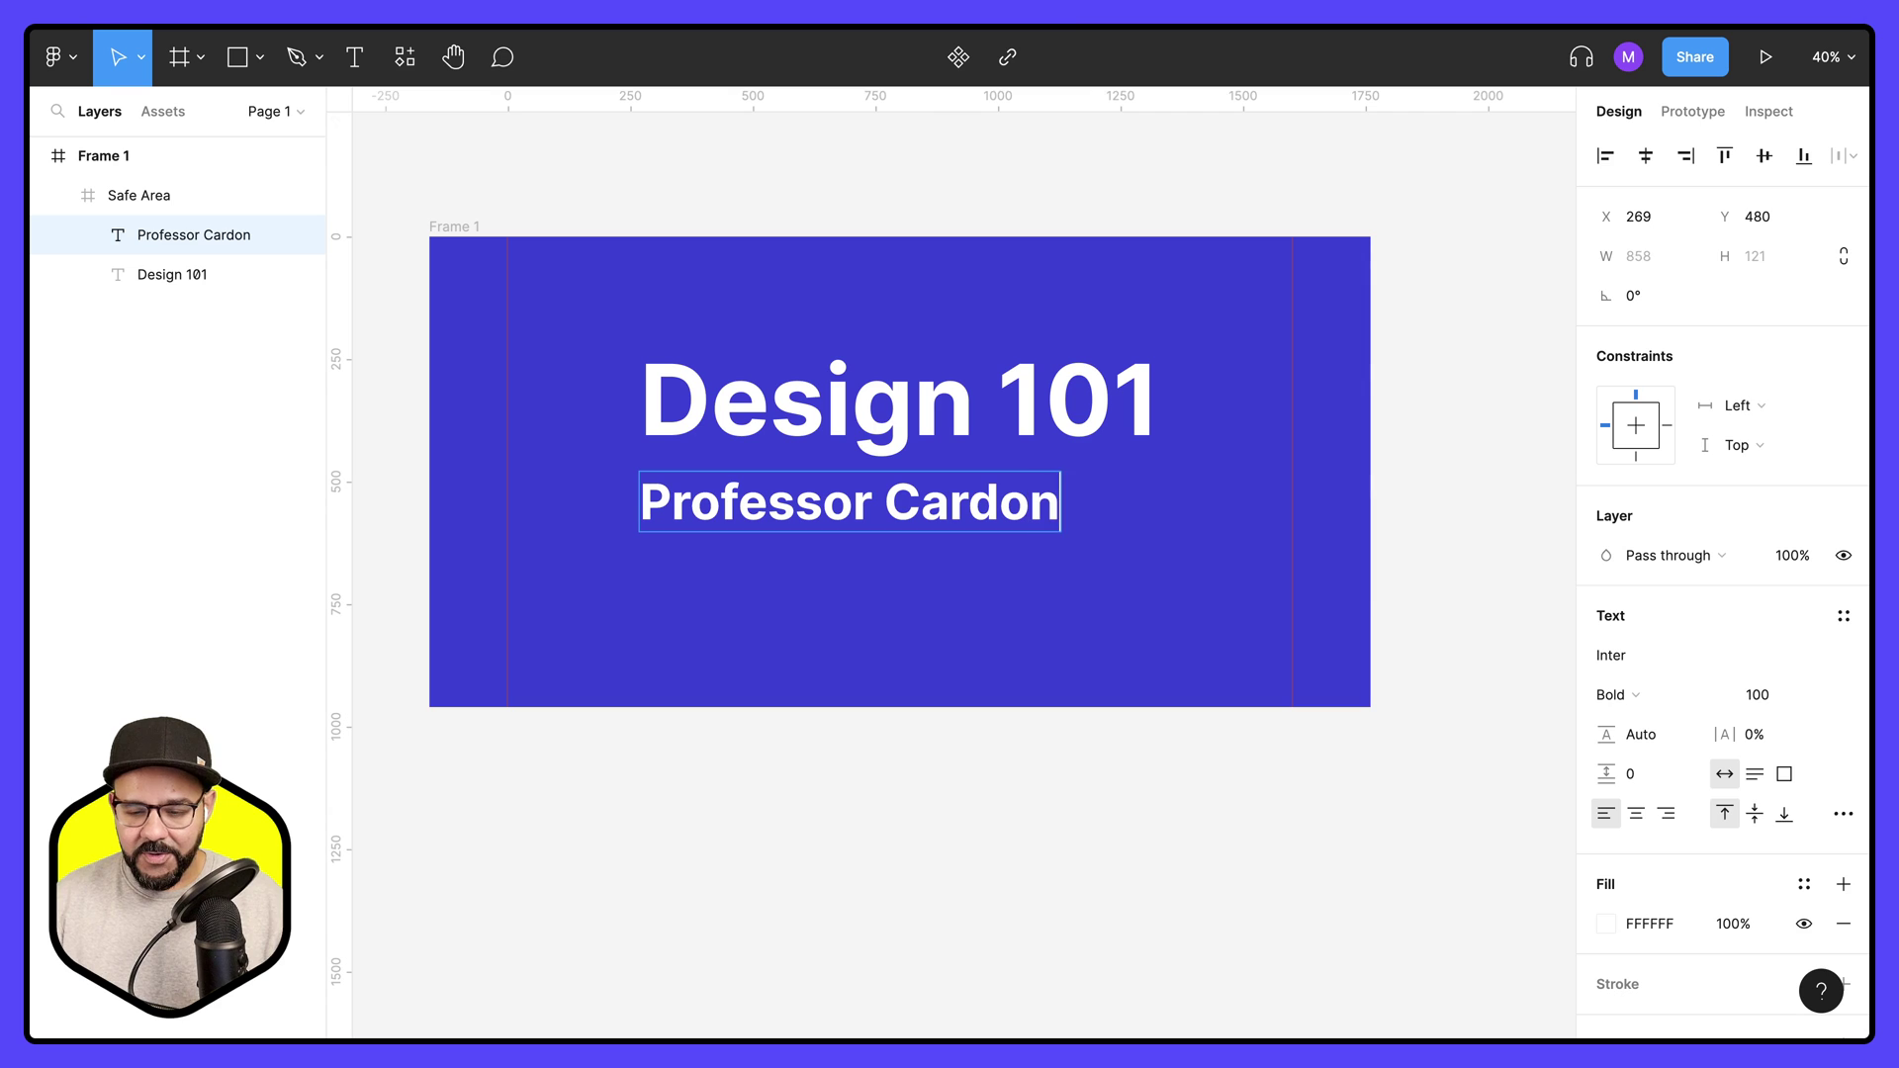
text(a)
click(862, 827)
- Move both text lines together to the left
click(813, 520)
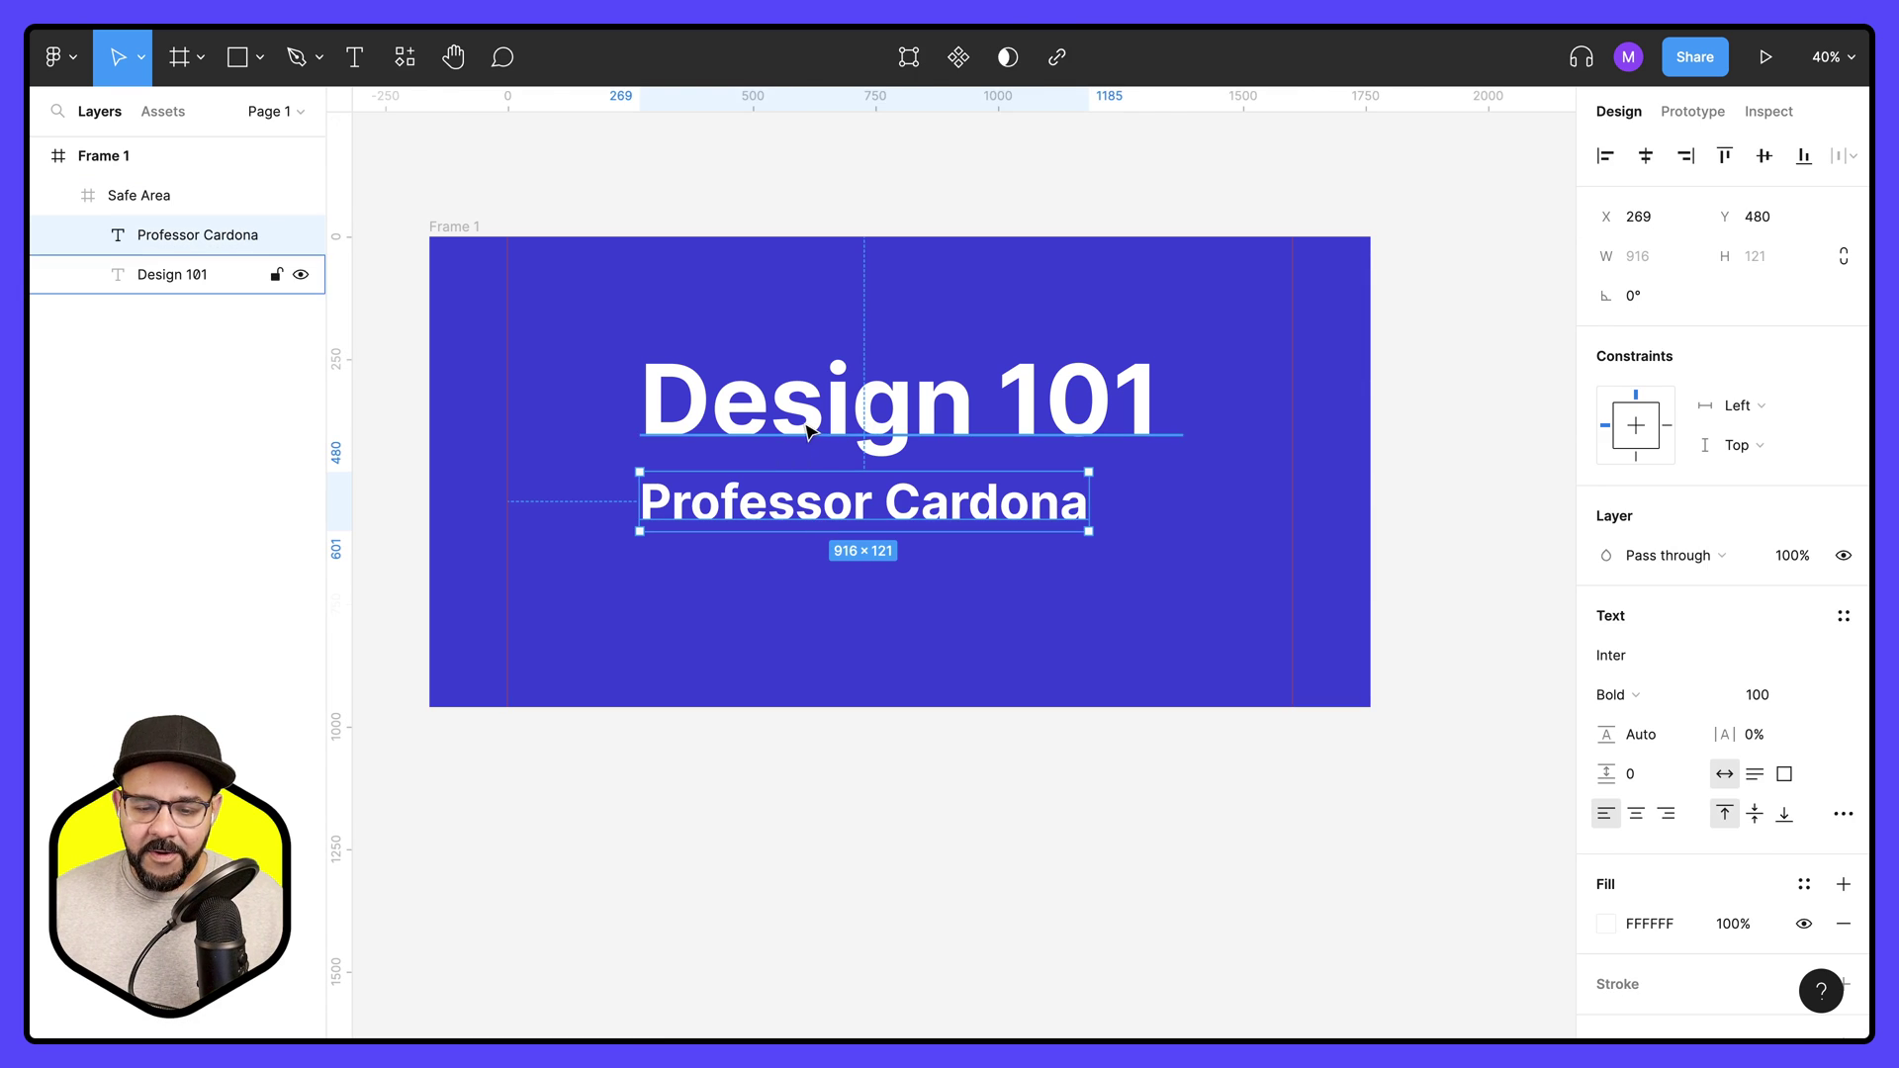
shift+click(810, 432)
drag(810, 432, 778, 456)
click(895, 874)
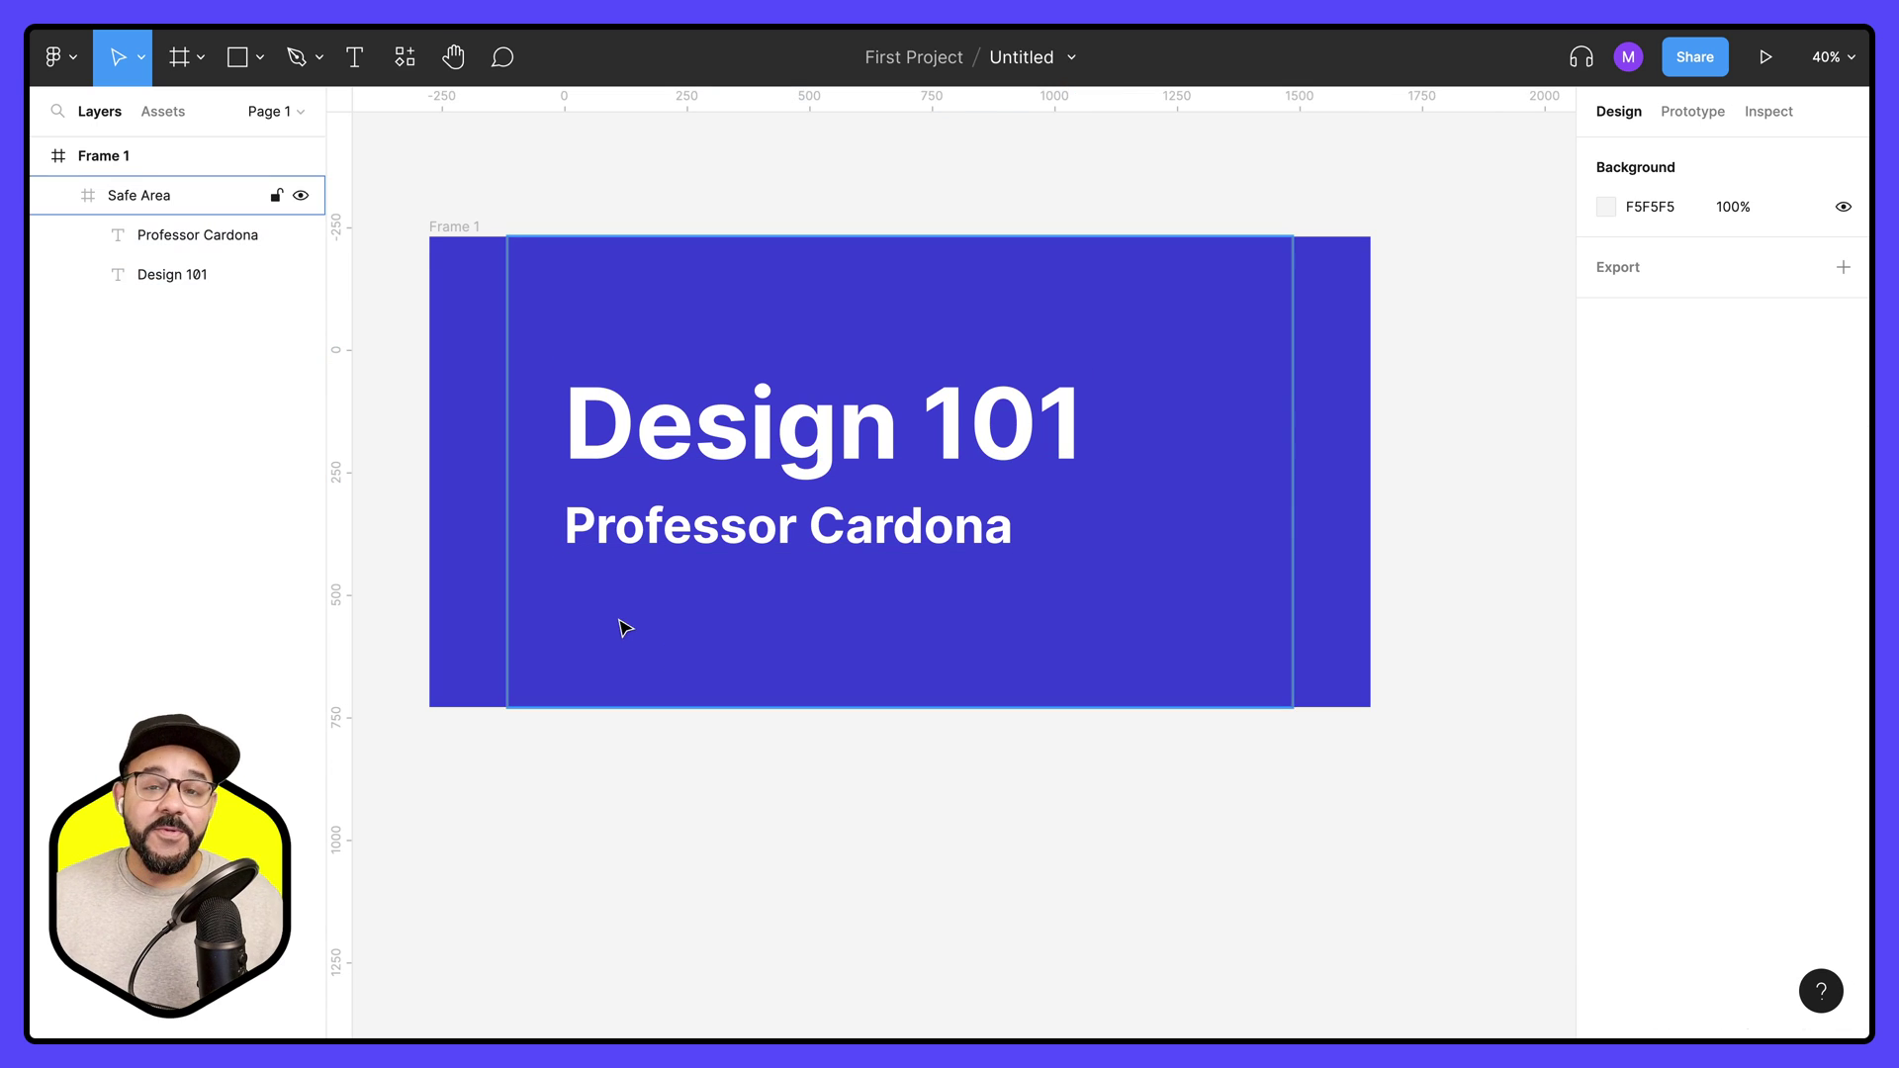
- Rename Frame 1 to 'Thumbnail'
double_click(461, 227)
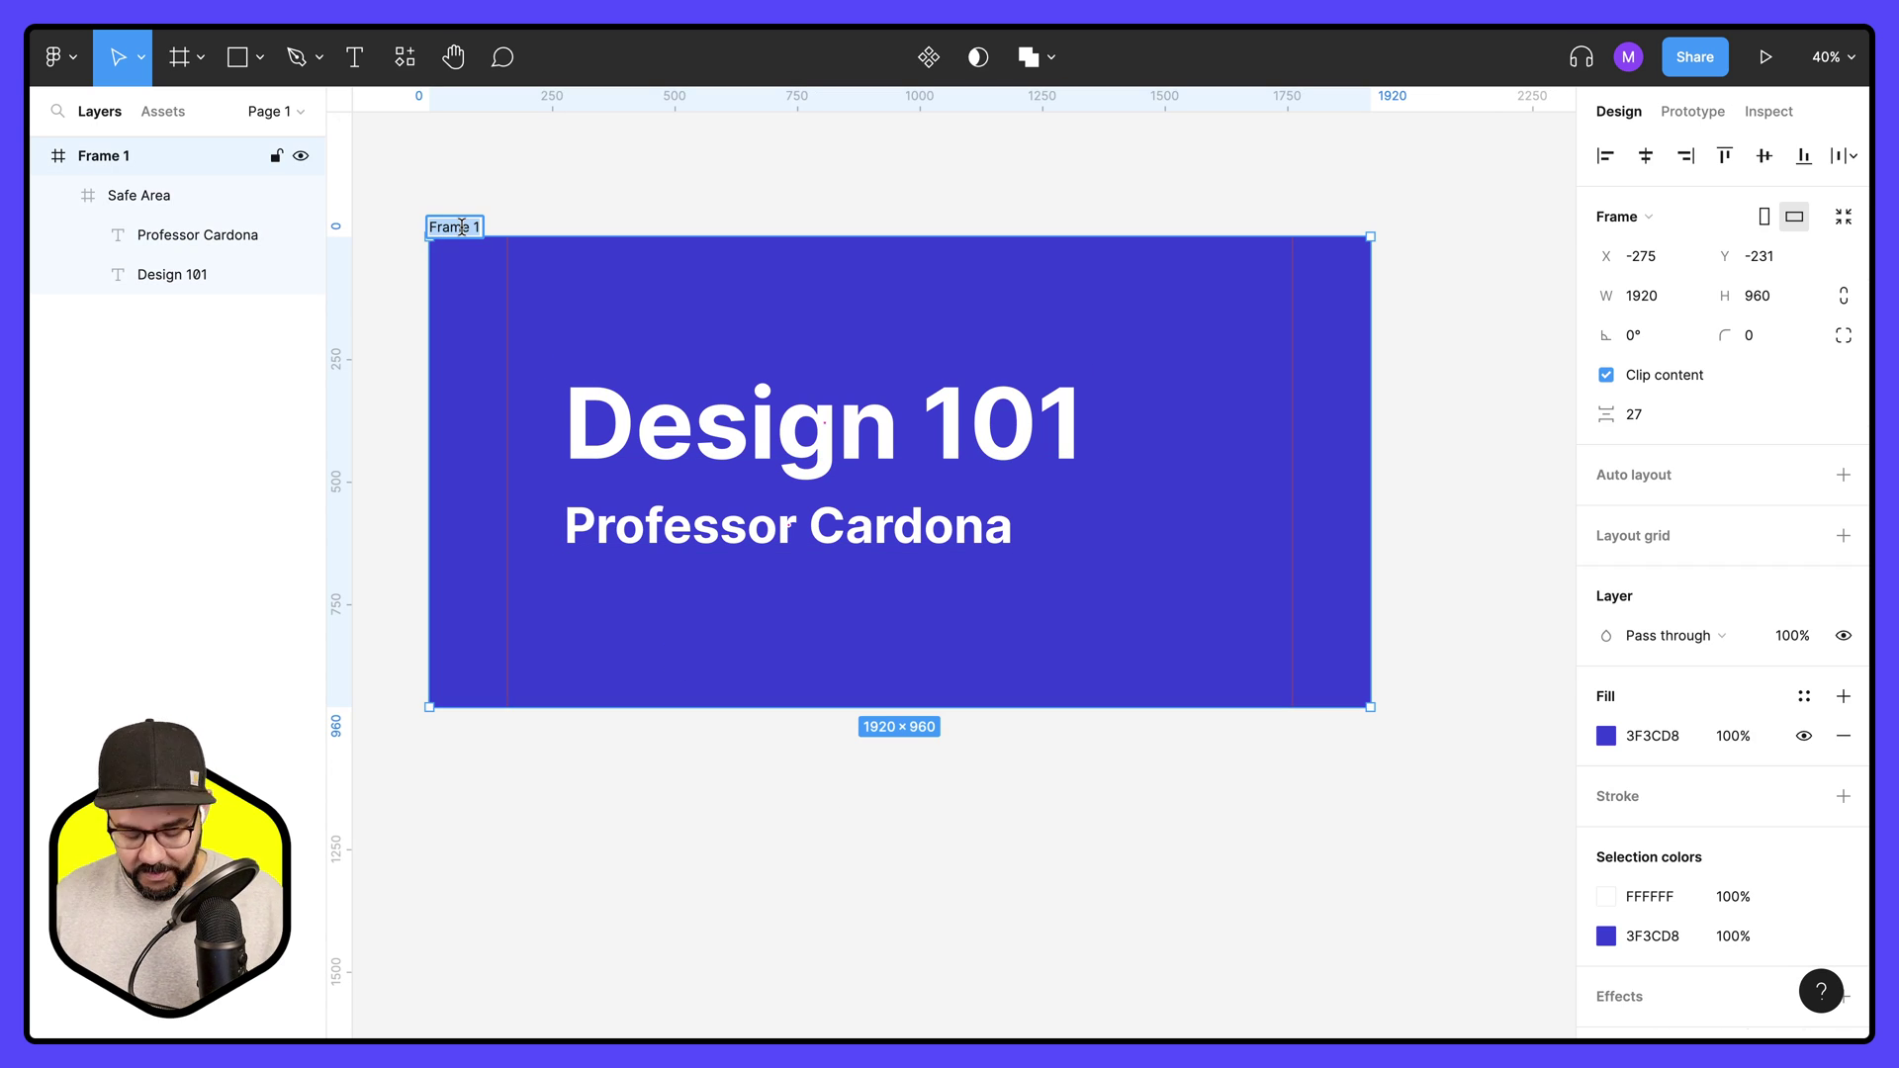
text(Thumbnail)
key(Return)
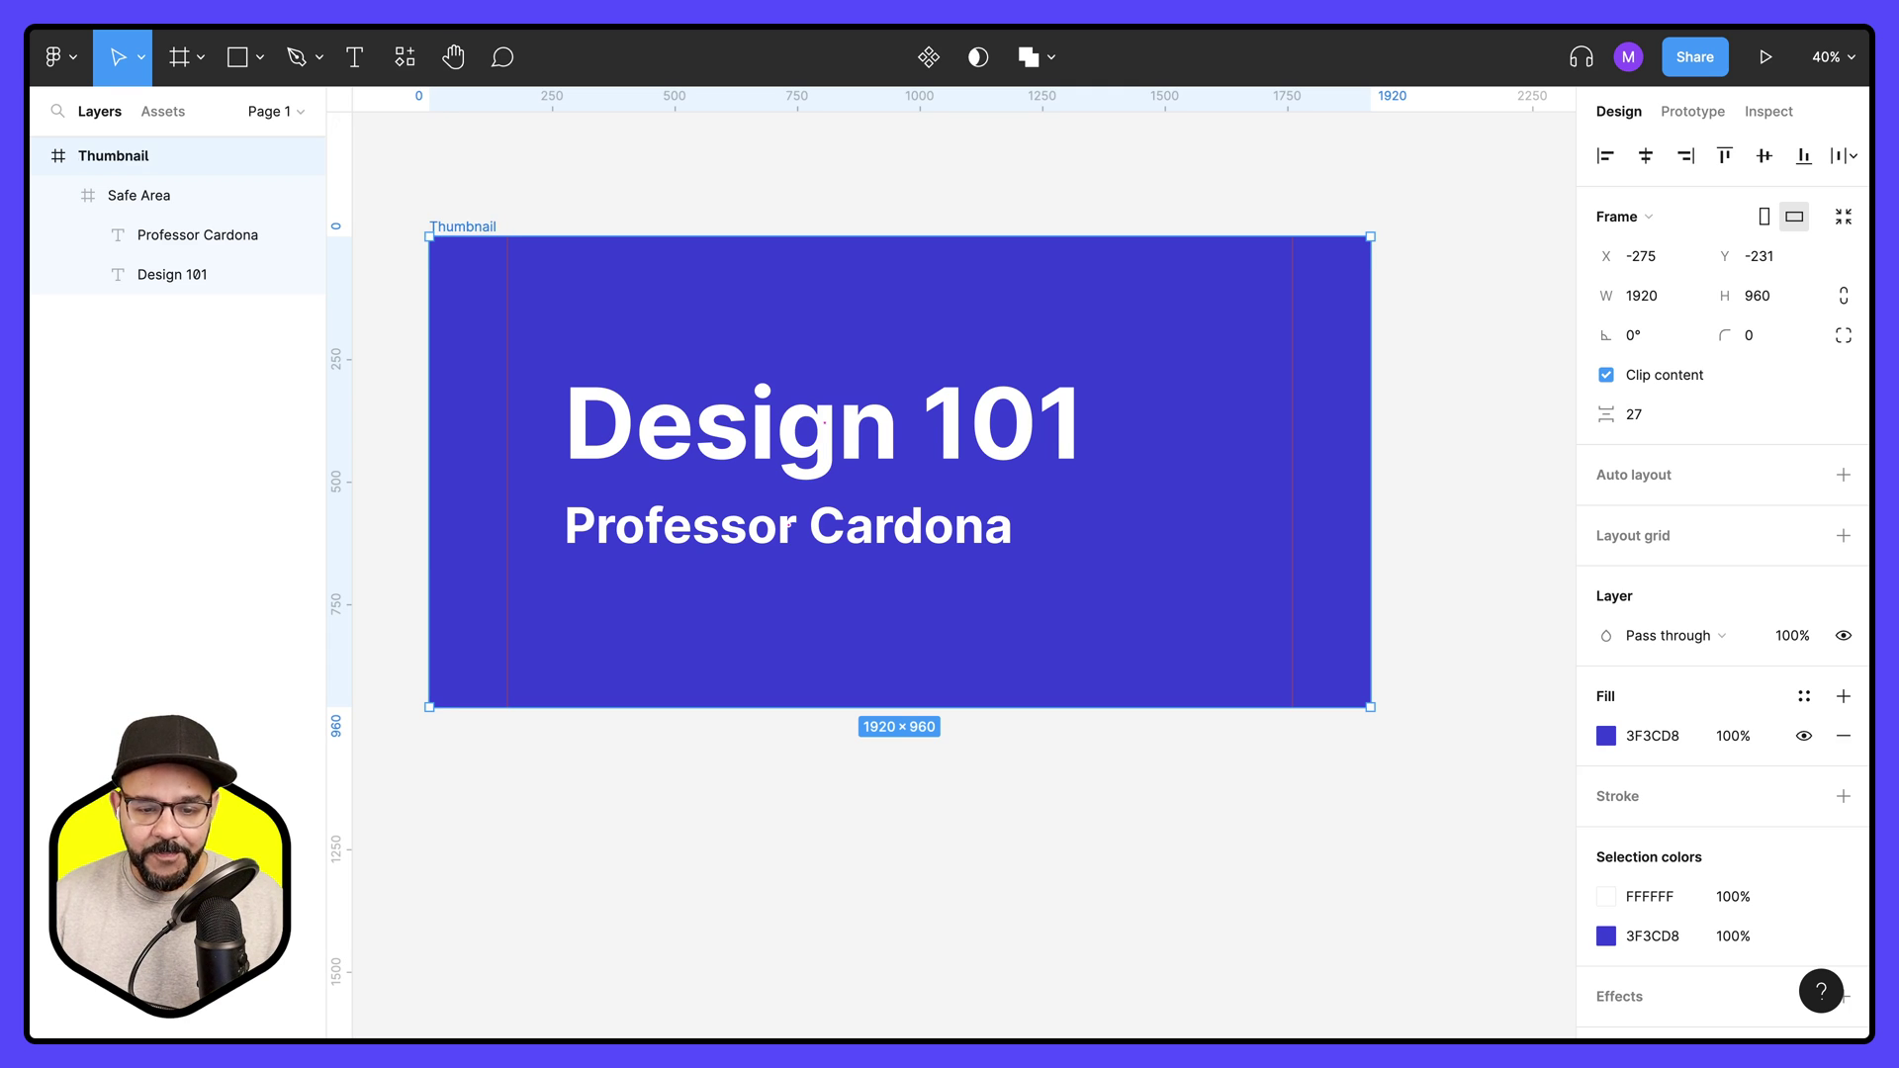
click(692, 205)
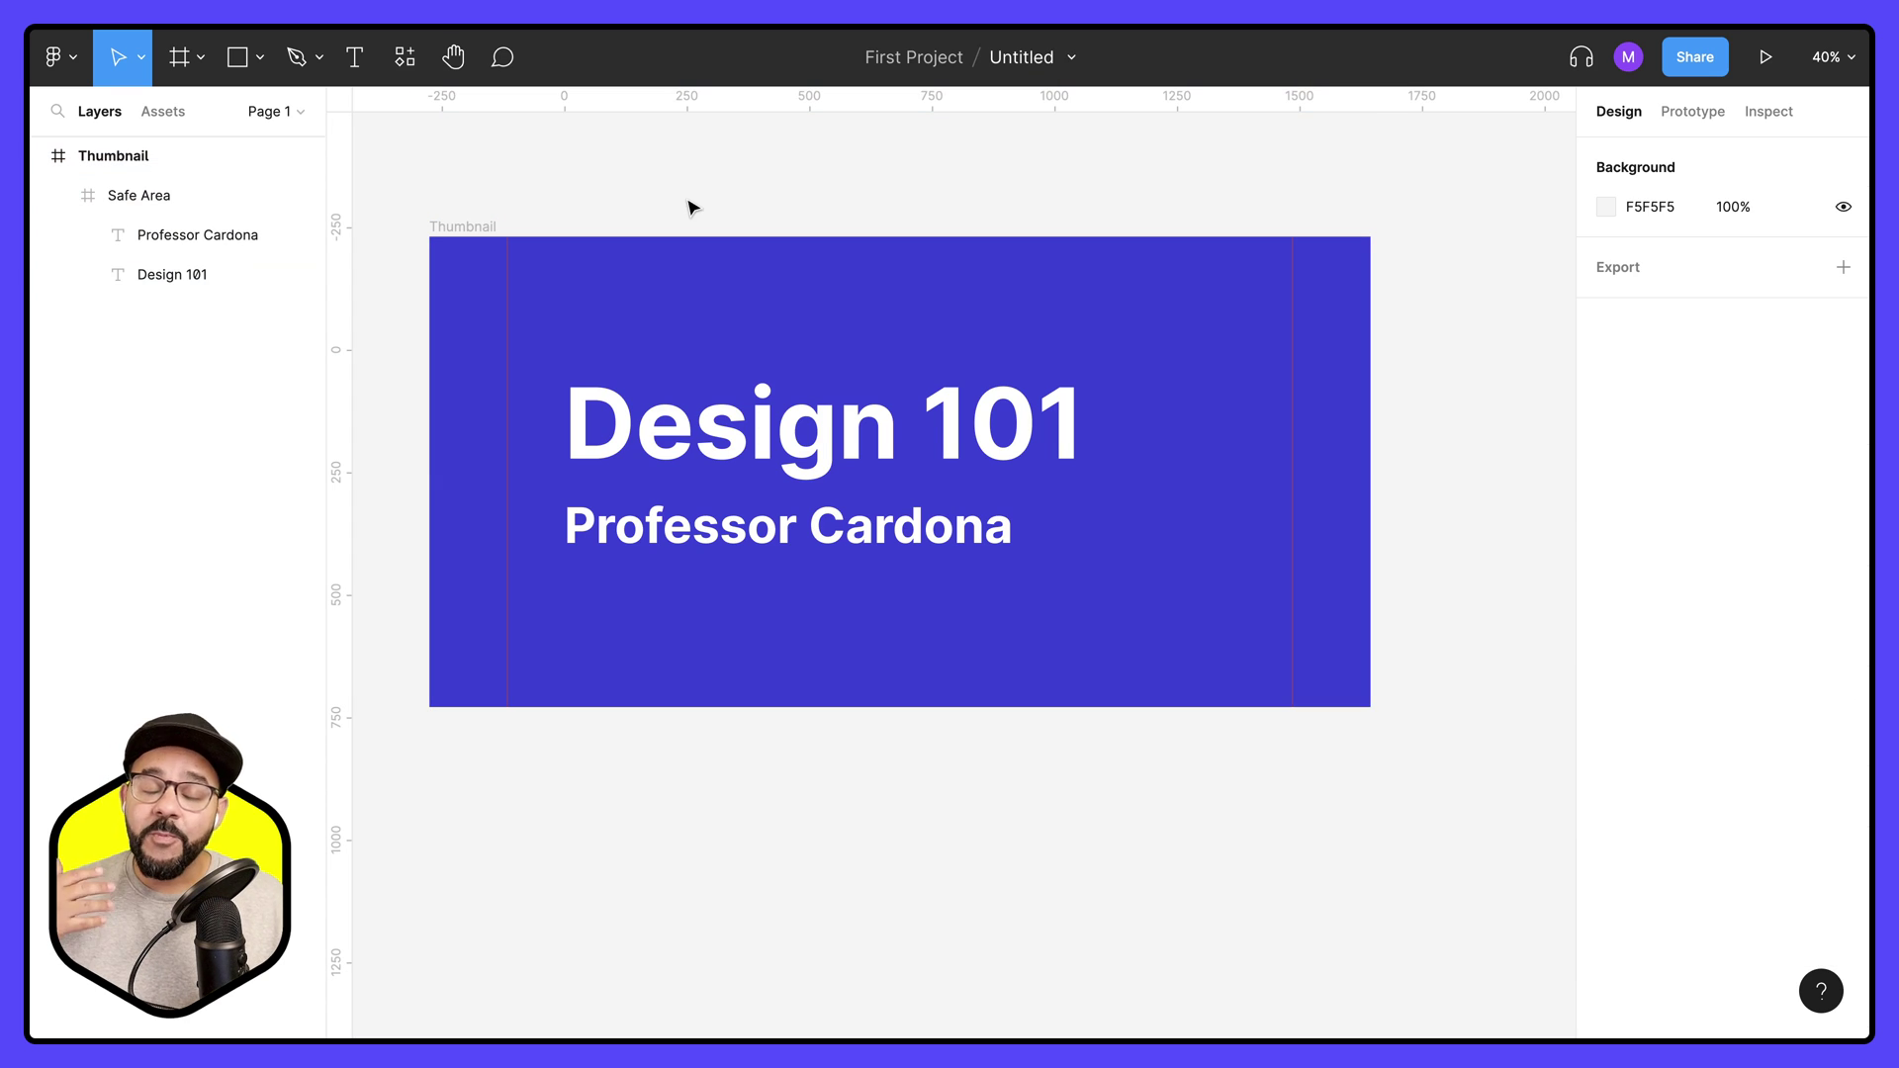
- Set the Thumbnail frame as the file's thumbnail
click(455, 226)
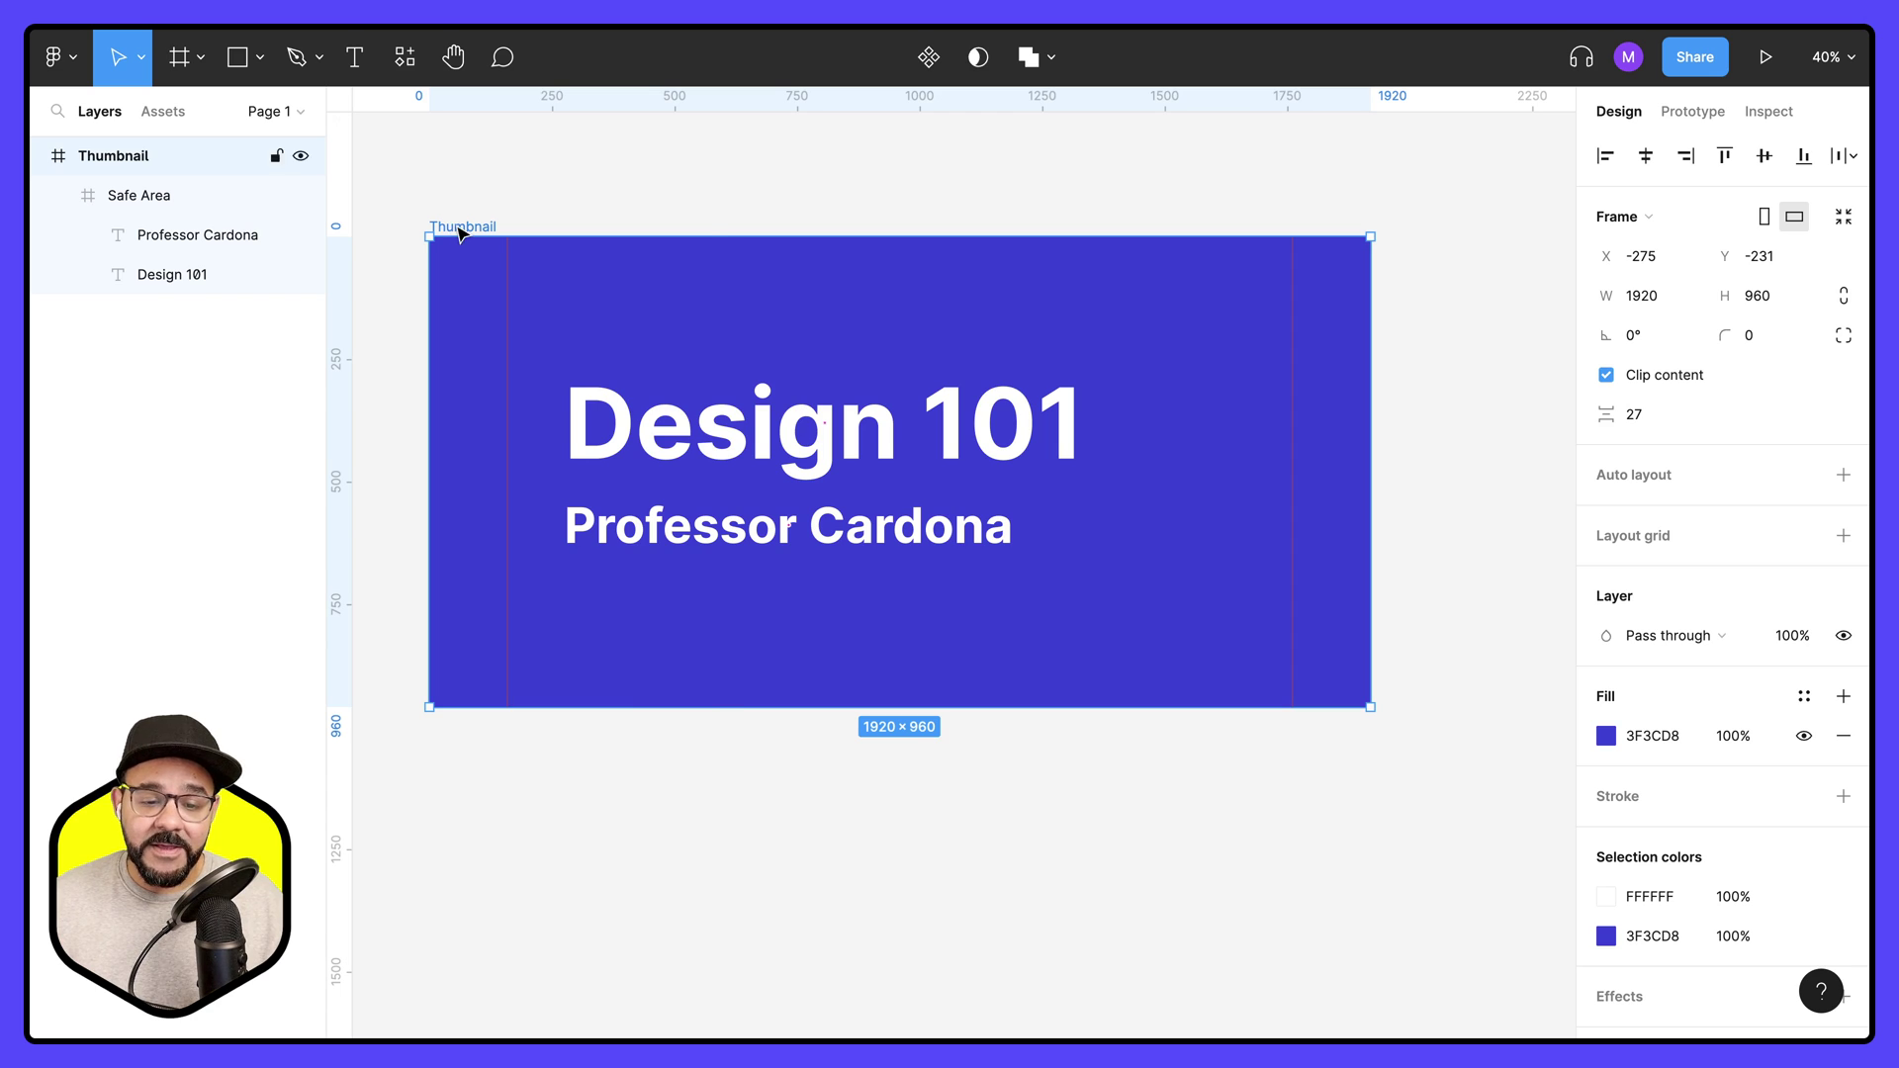
right_click(457, 228)
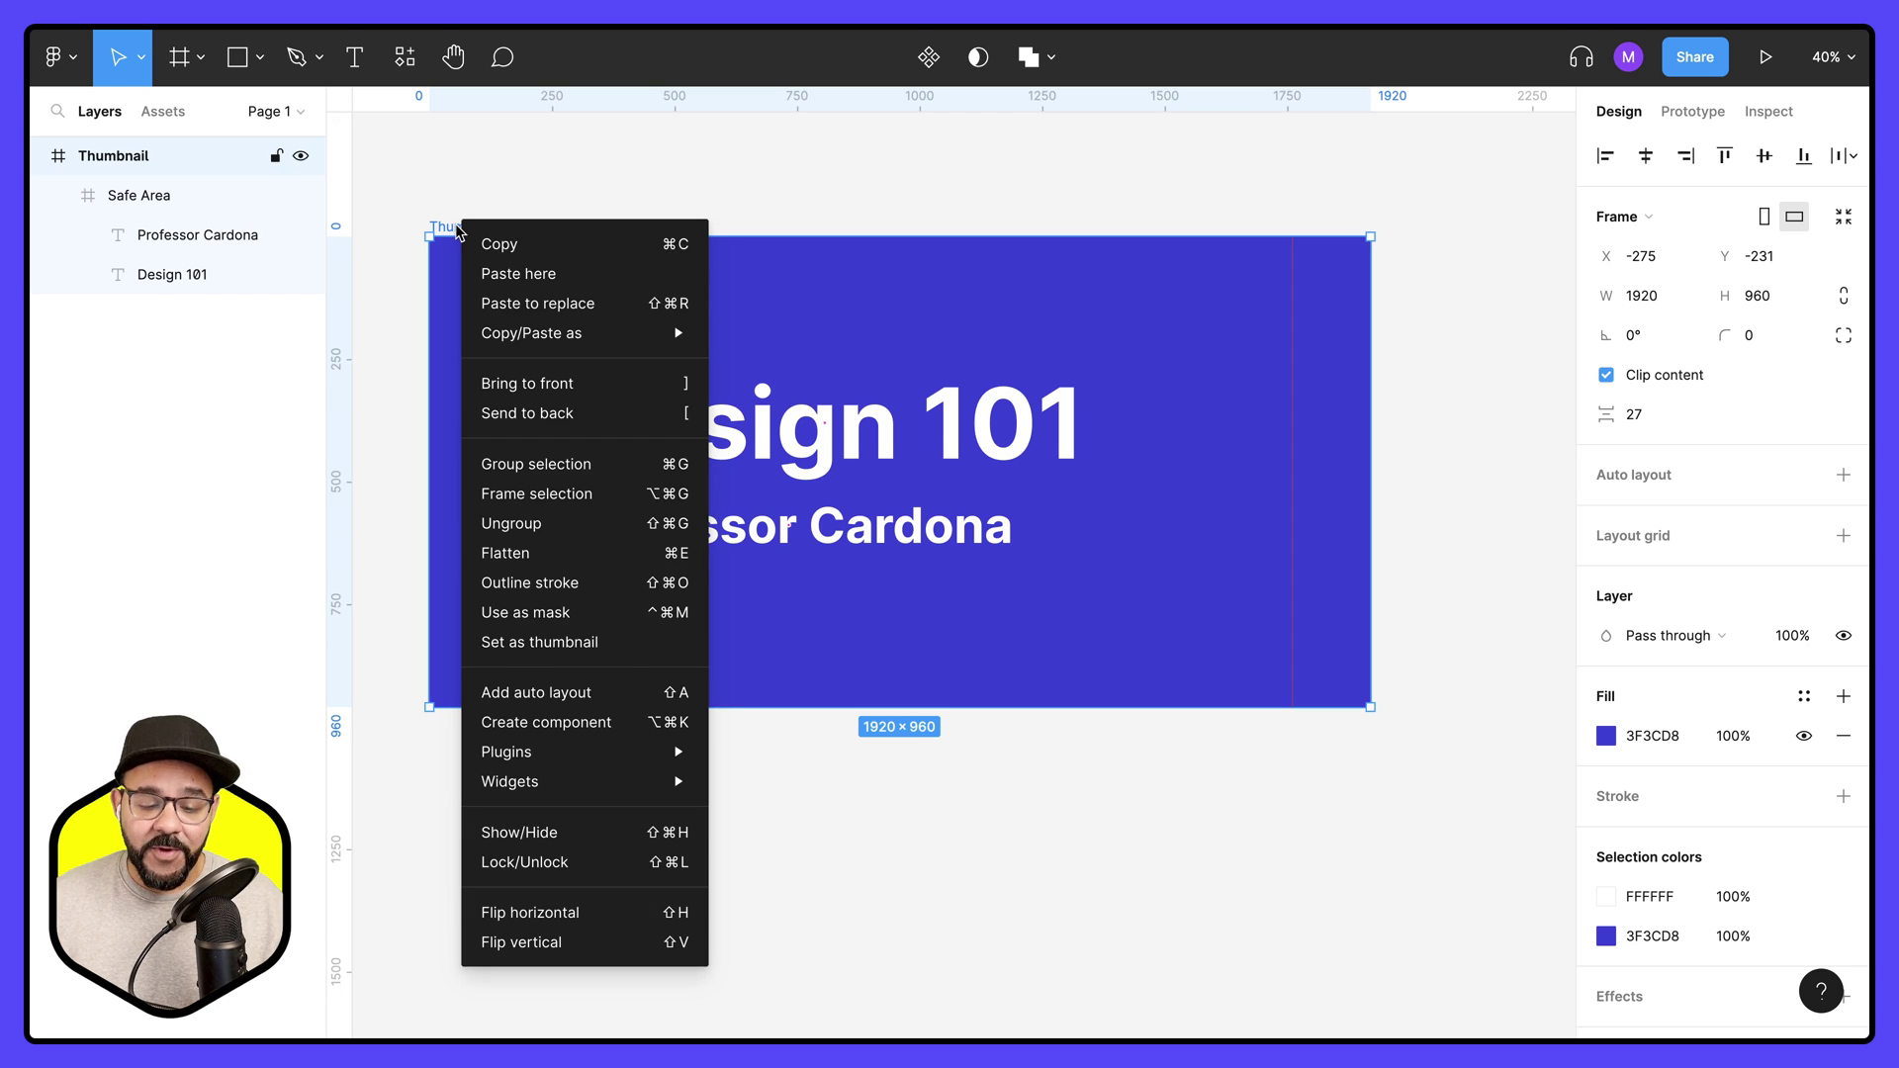
click(597, 643)
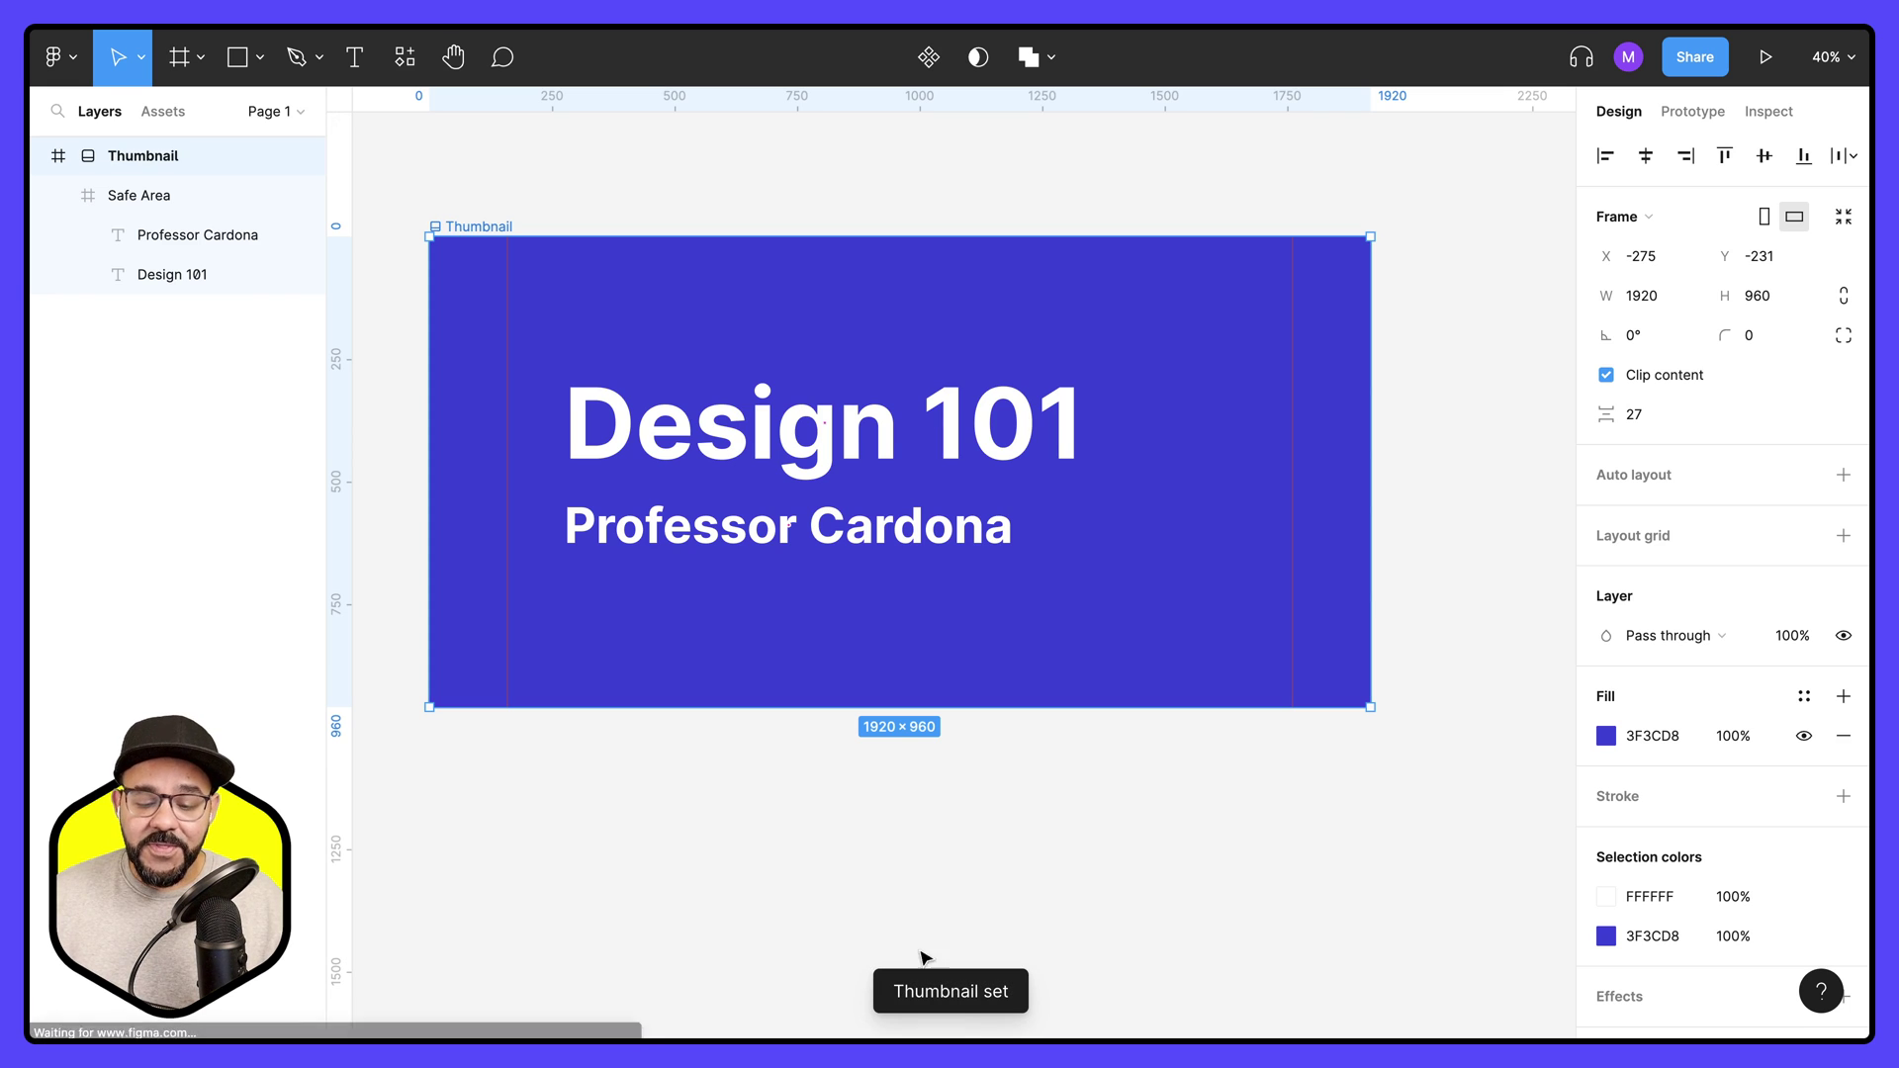
- Go back to the files and check the Thumbnail frame in the Untitled design file
click(59, 57)
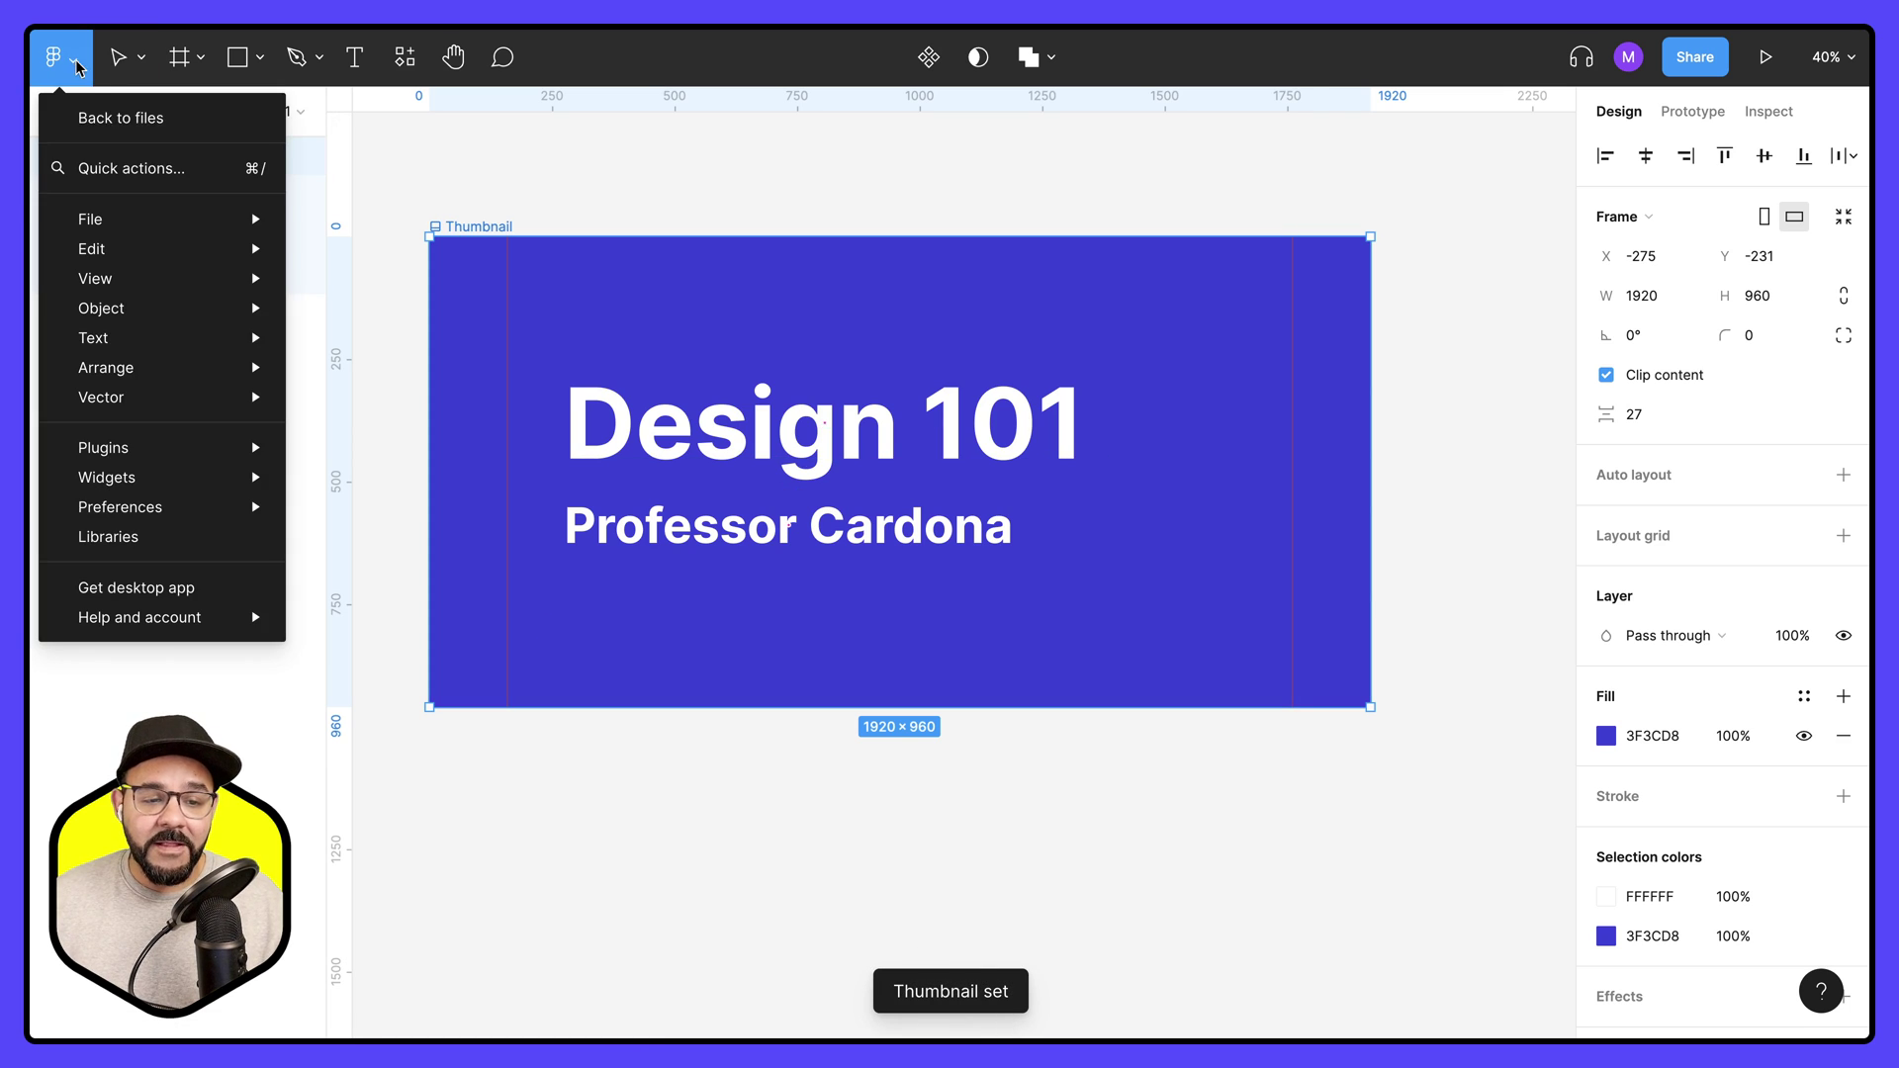
click(119, 116)
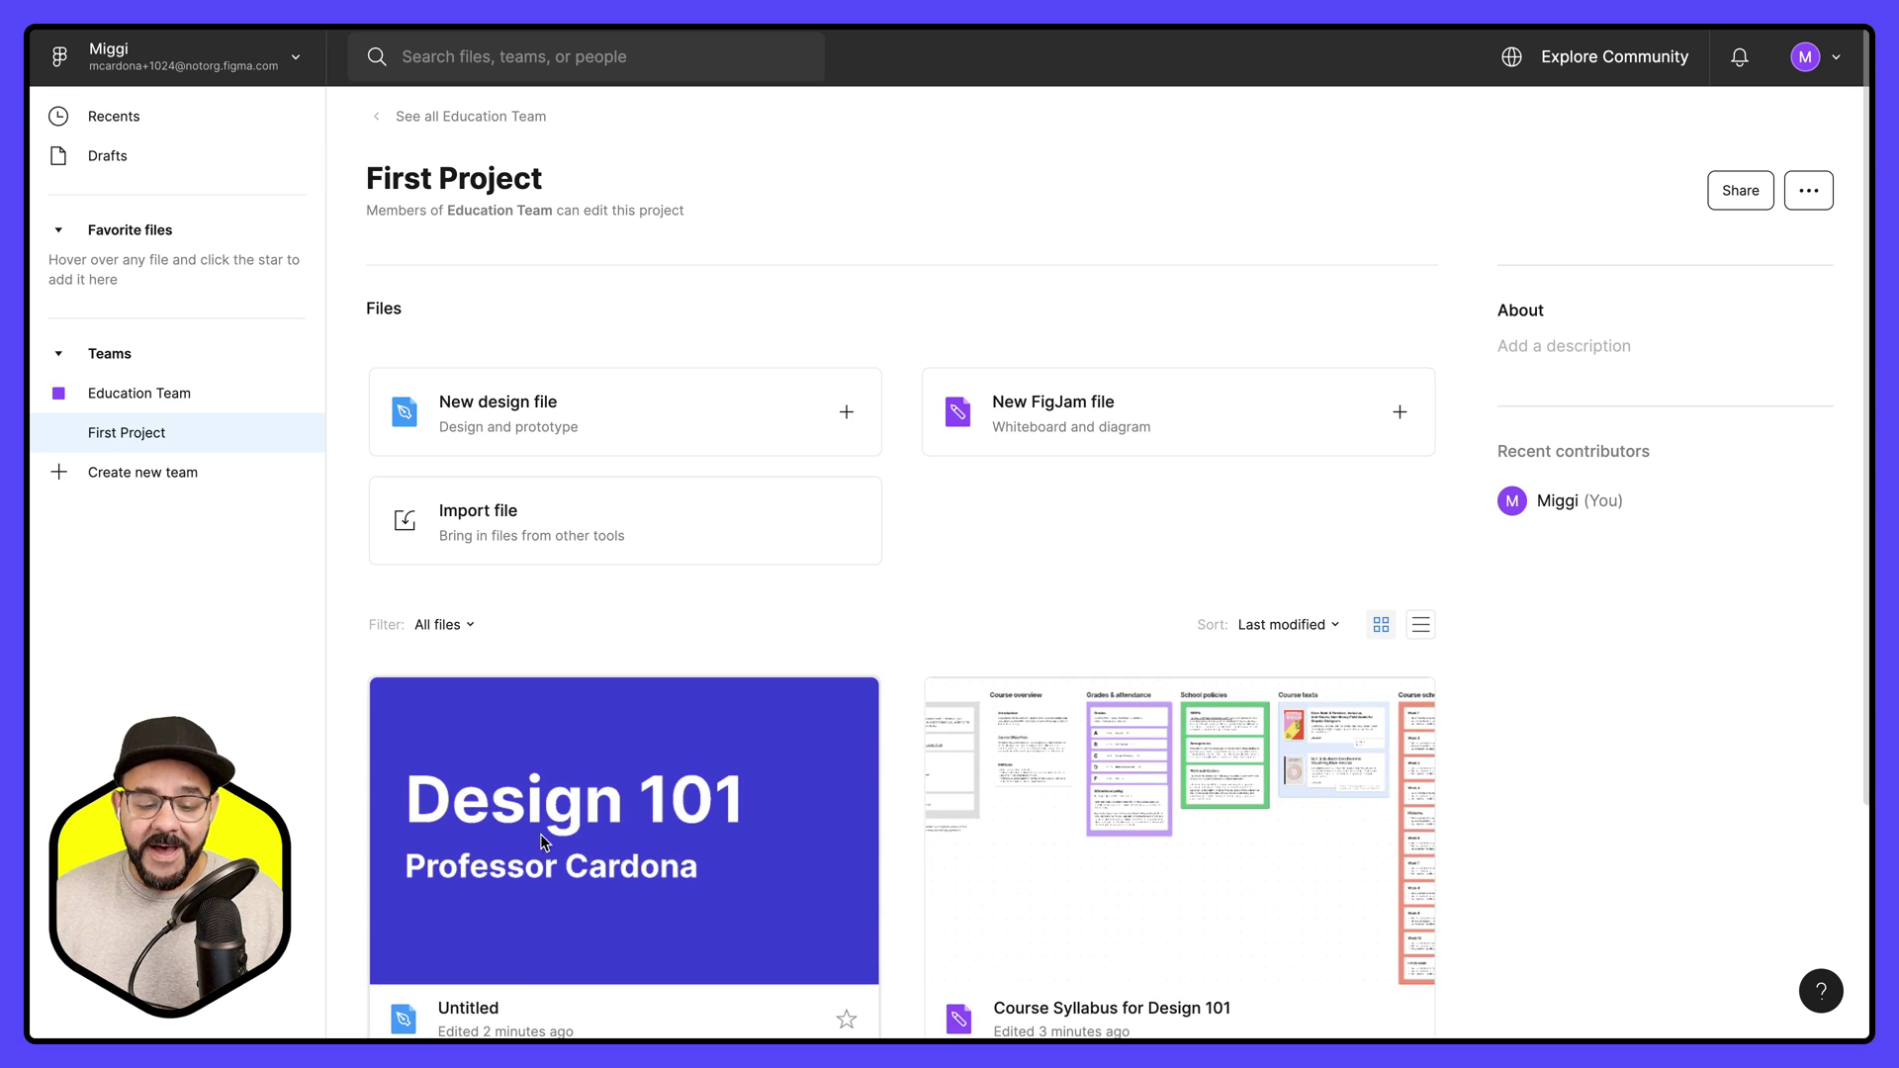
click(580, 821)
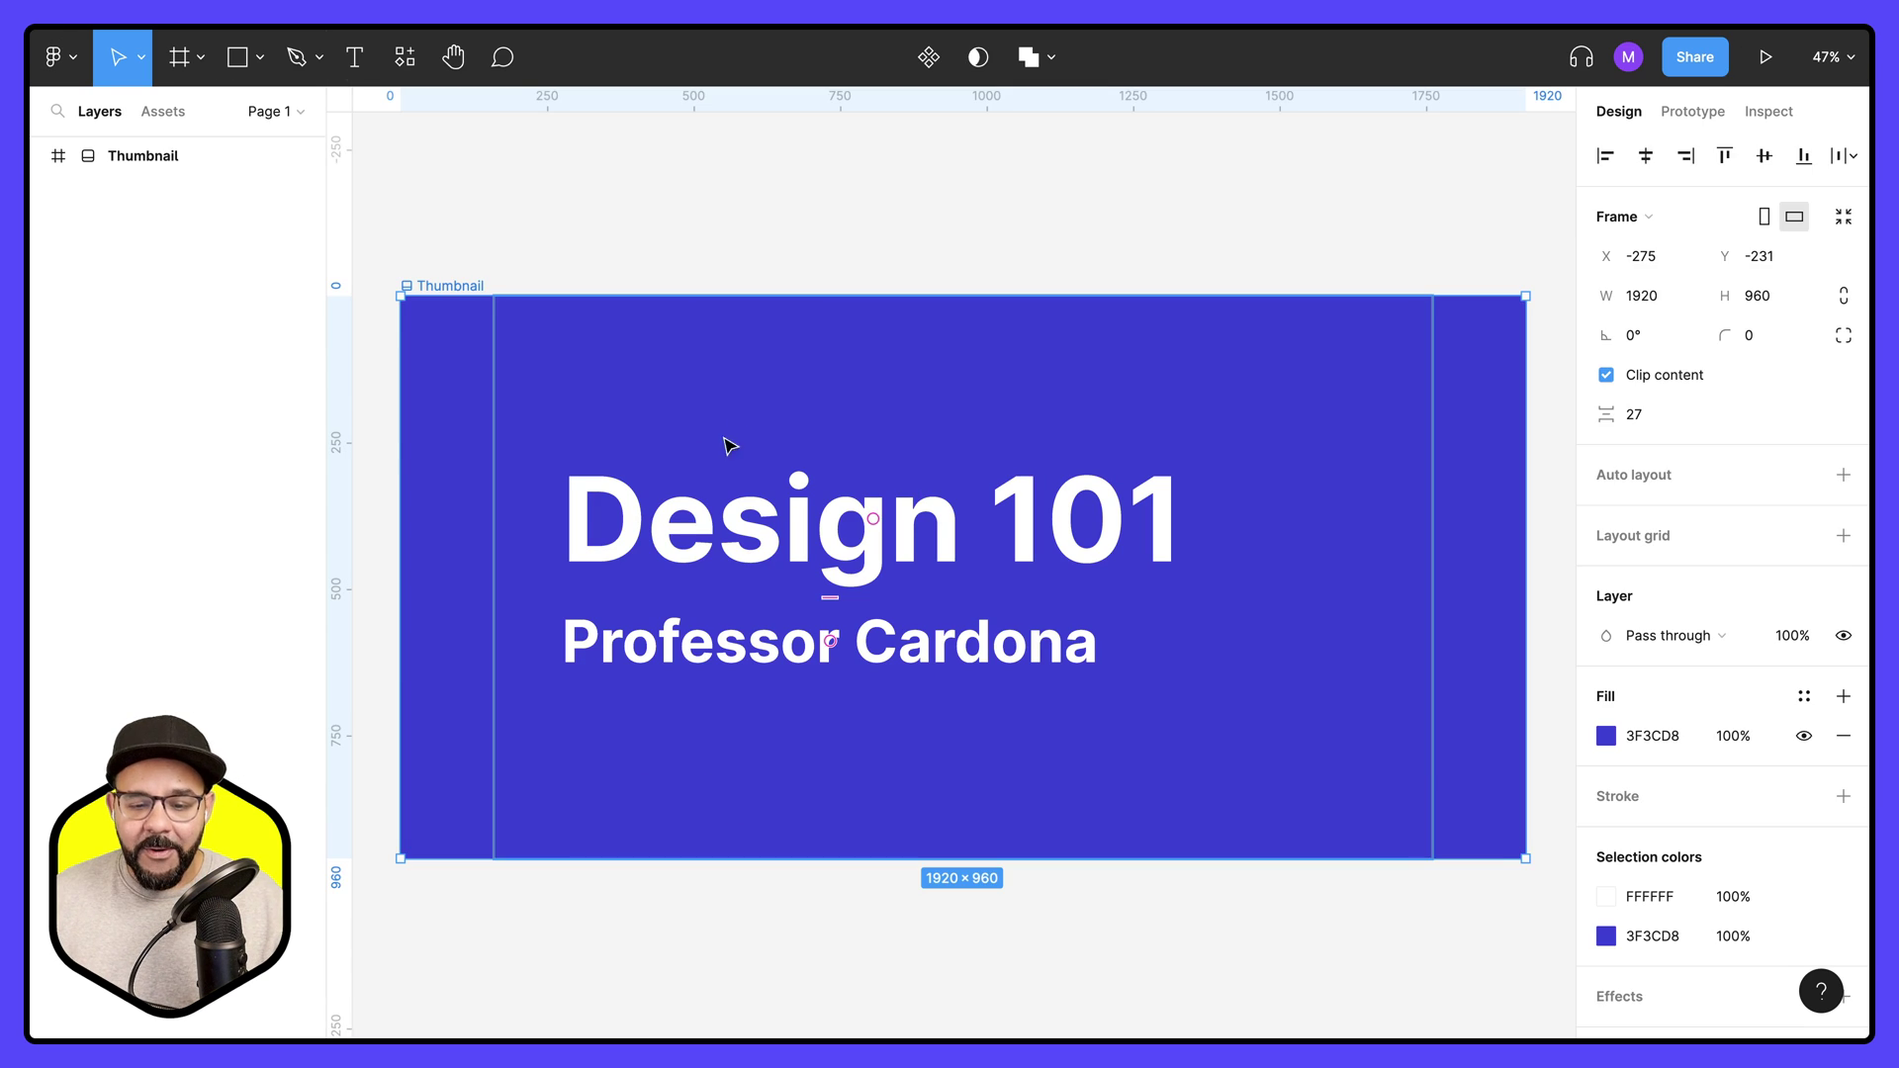
click(465, 286)
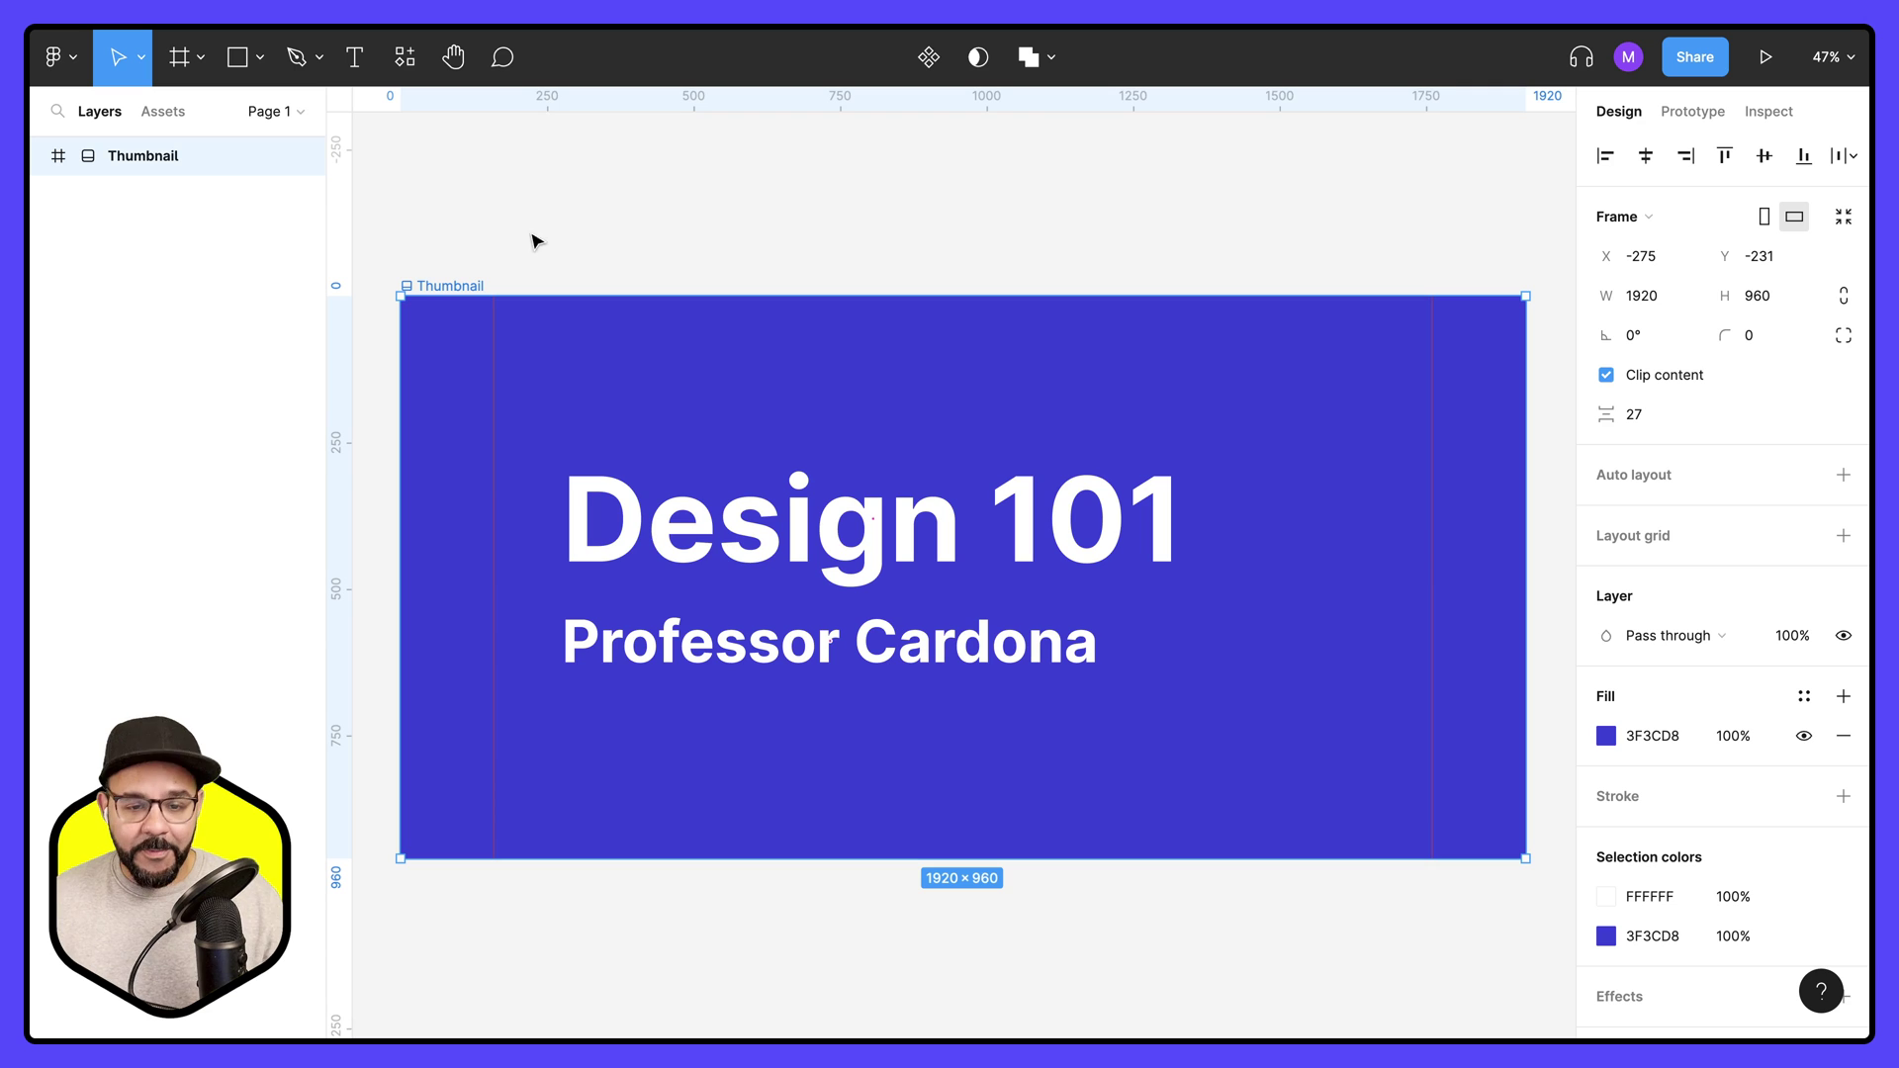
- Return to First Project and open the Course Syllabus for Design 101 board
click(60, 57)
click(108, 115)
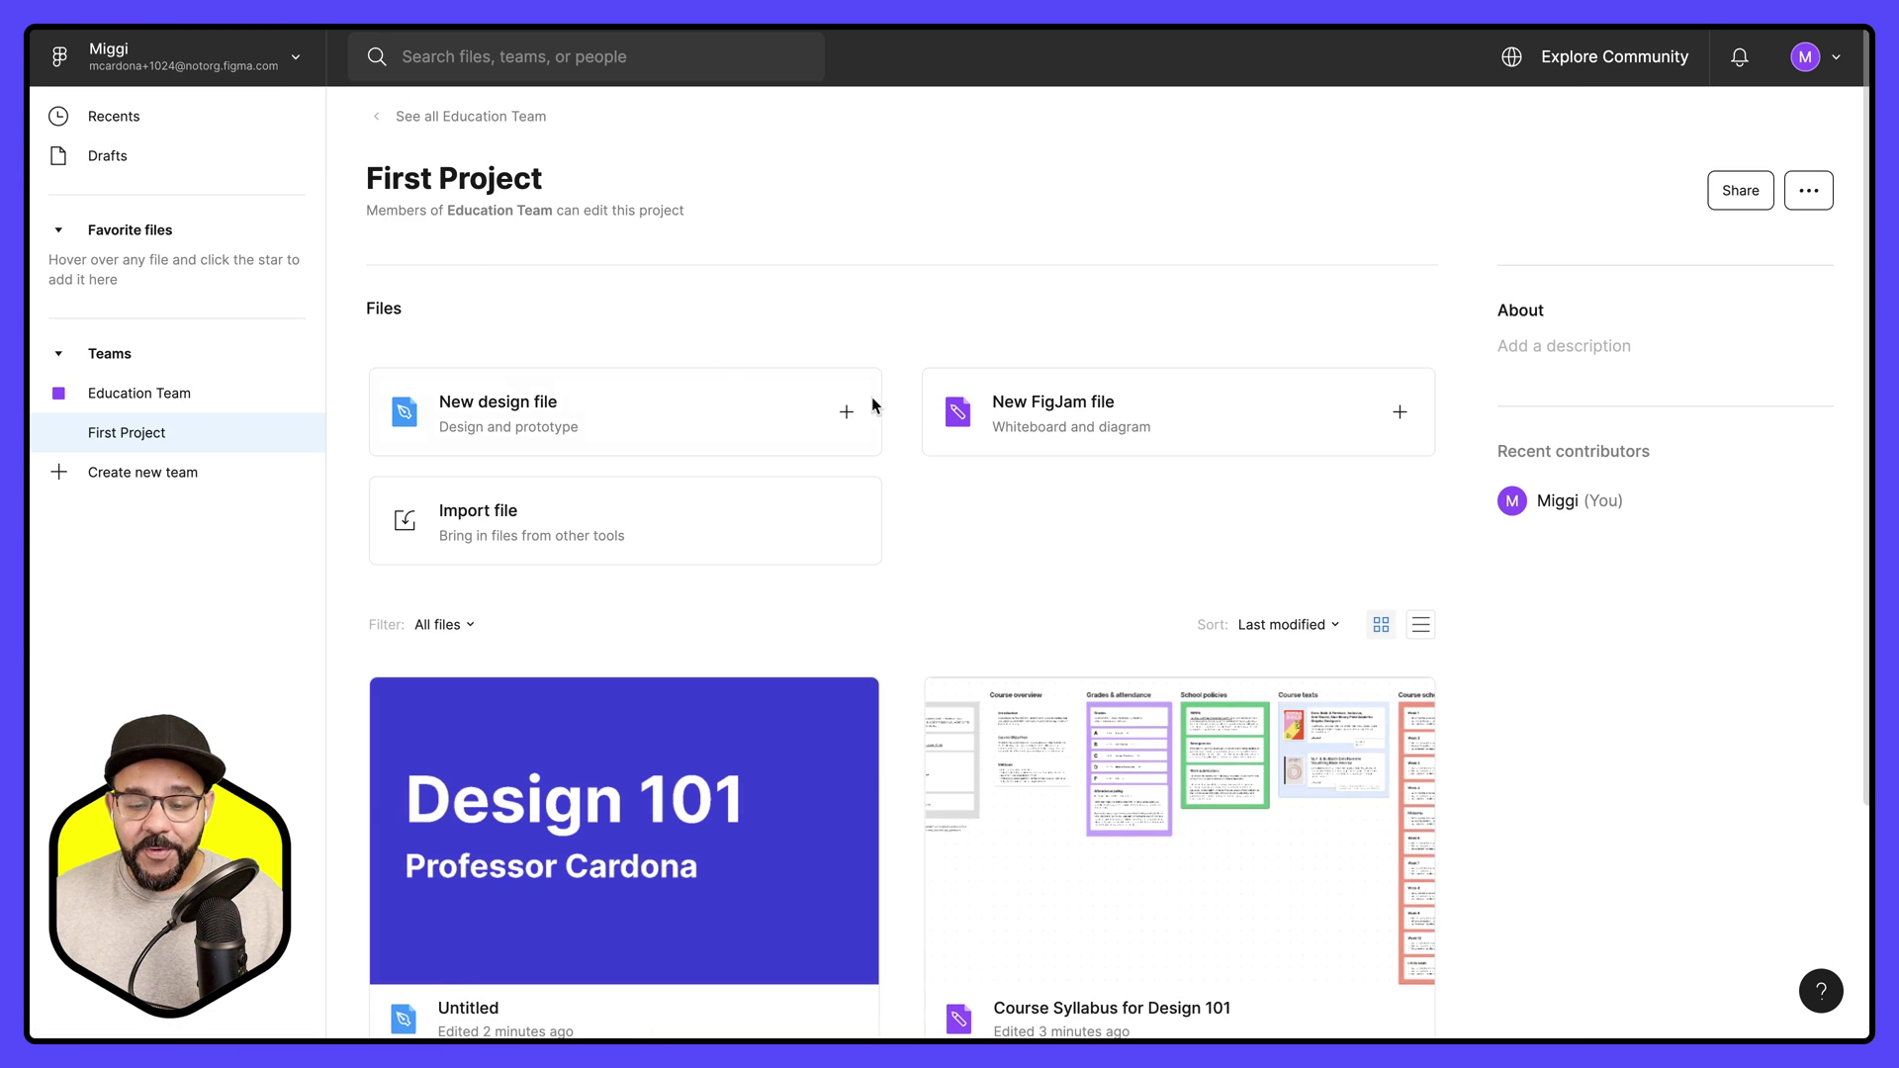
click(1023, 786)
- Move the Design 101 banner up and add a 'Syllabus' line above Professor Cardona
scroll(959, 764, up, 4)
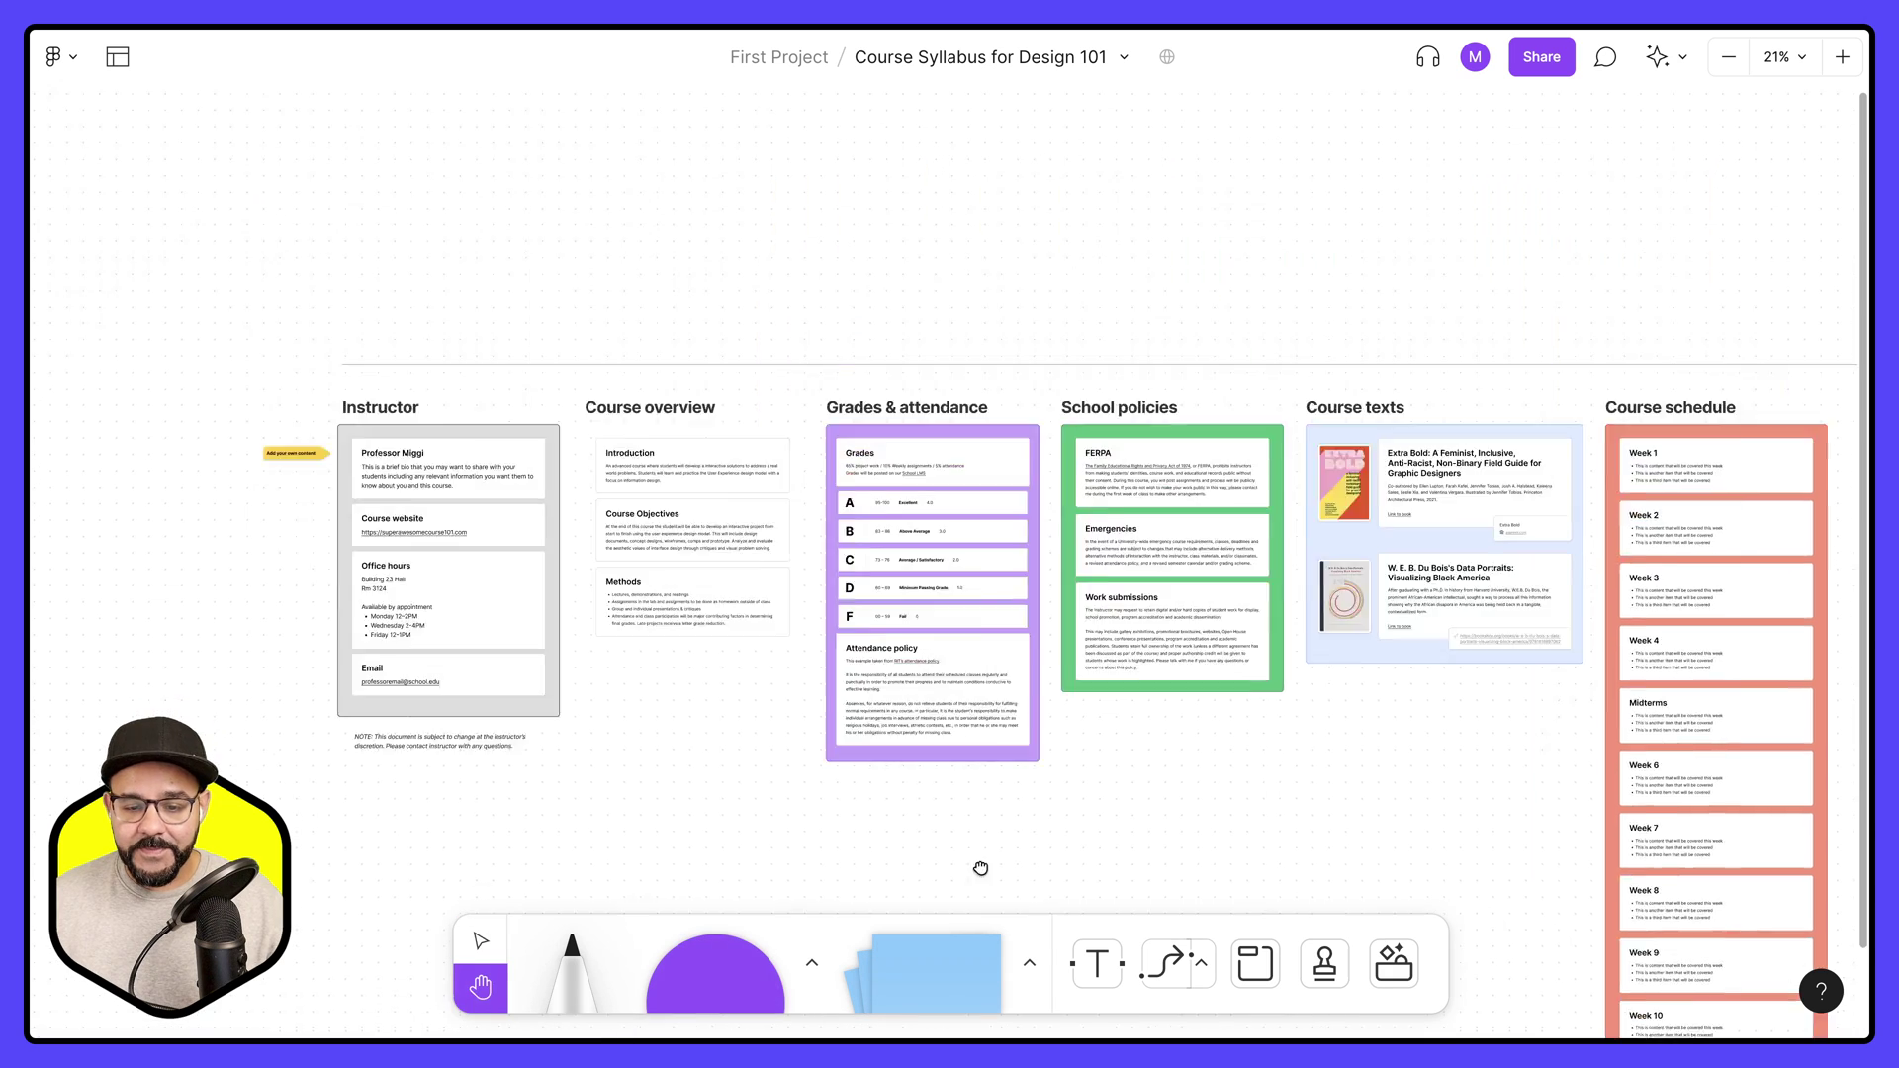
key(ctrl+v)
drag(840, 518, 574, 285)
double_click(672, 356)
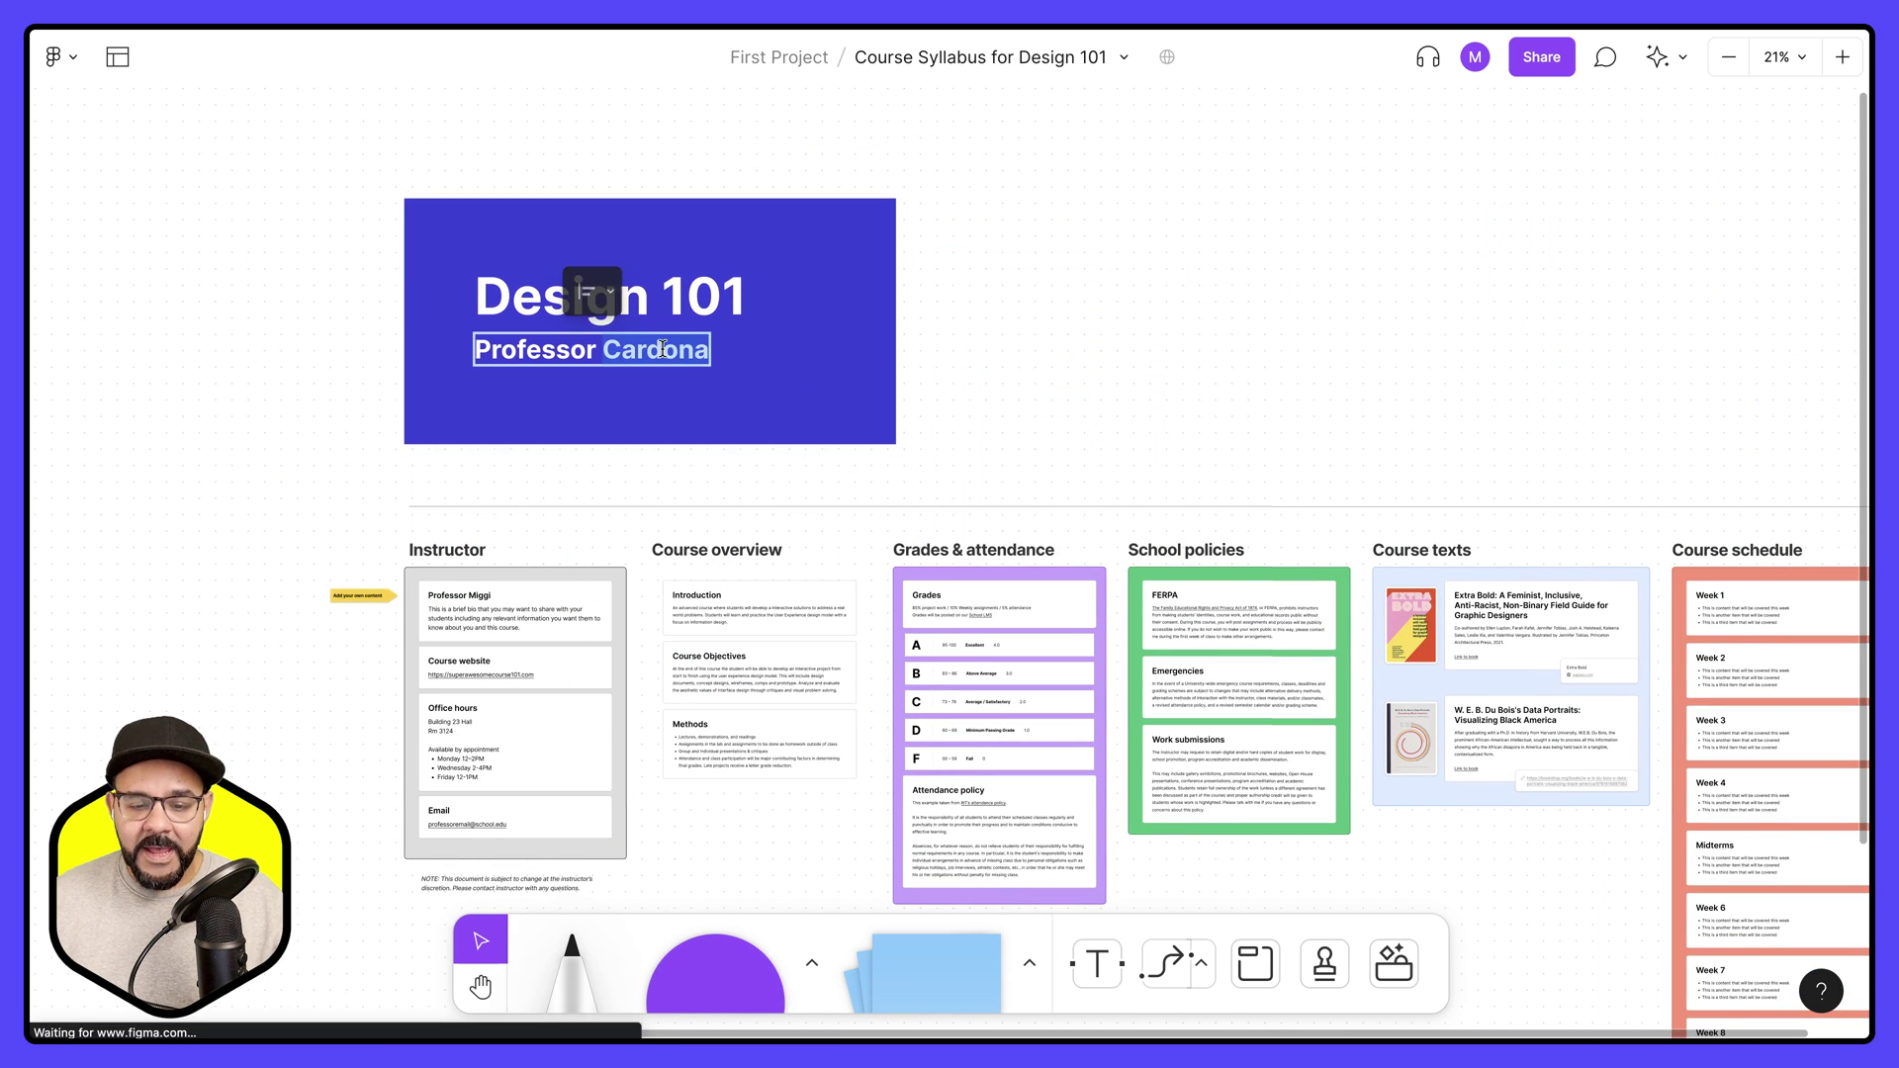
click(484, 349)
key(Return)
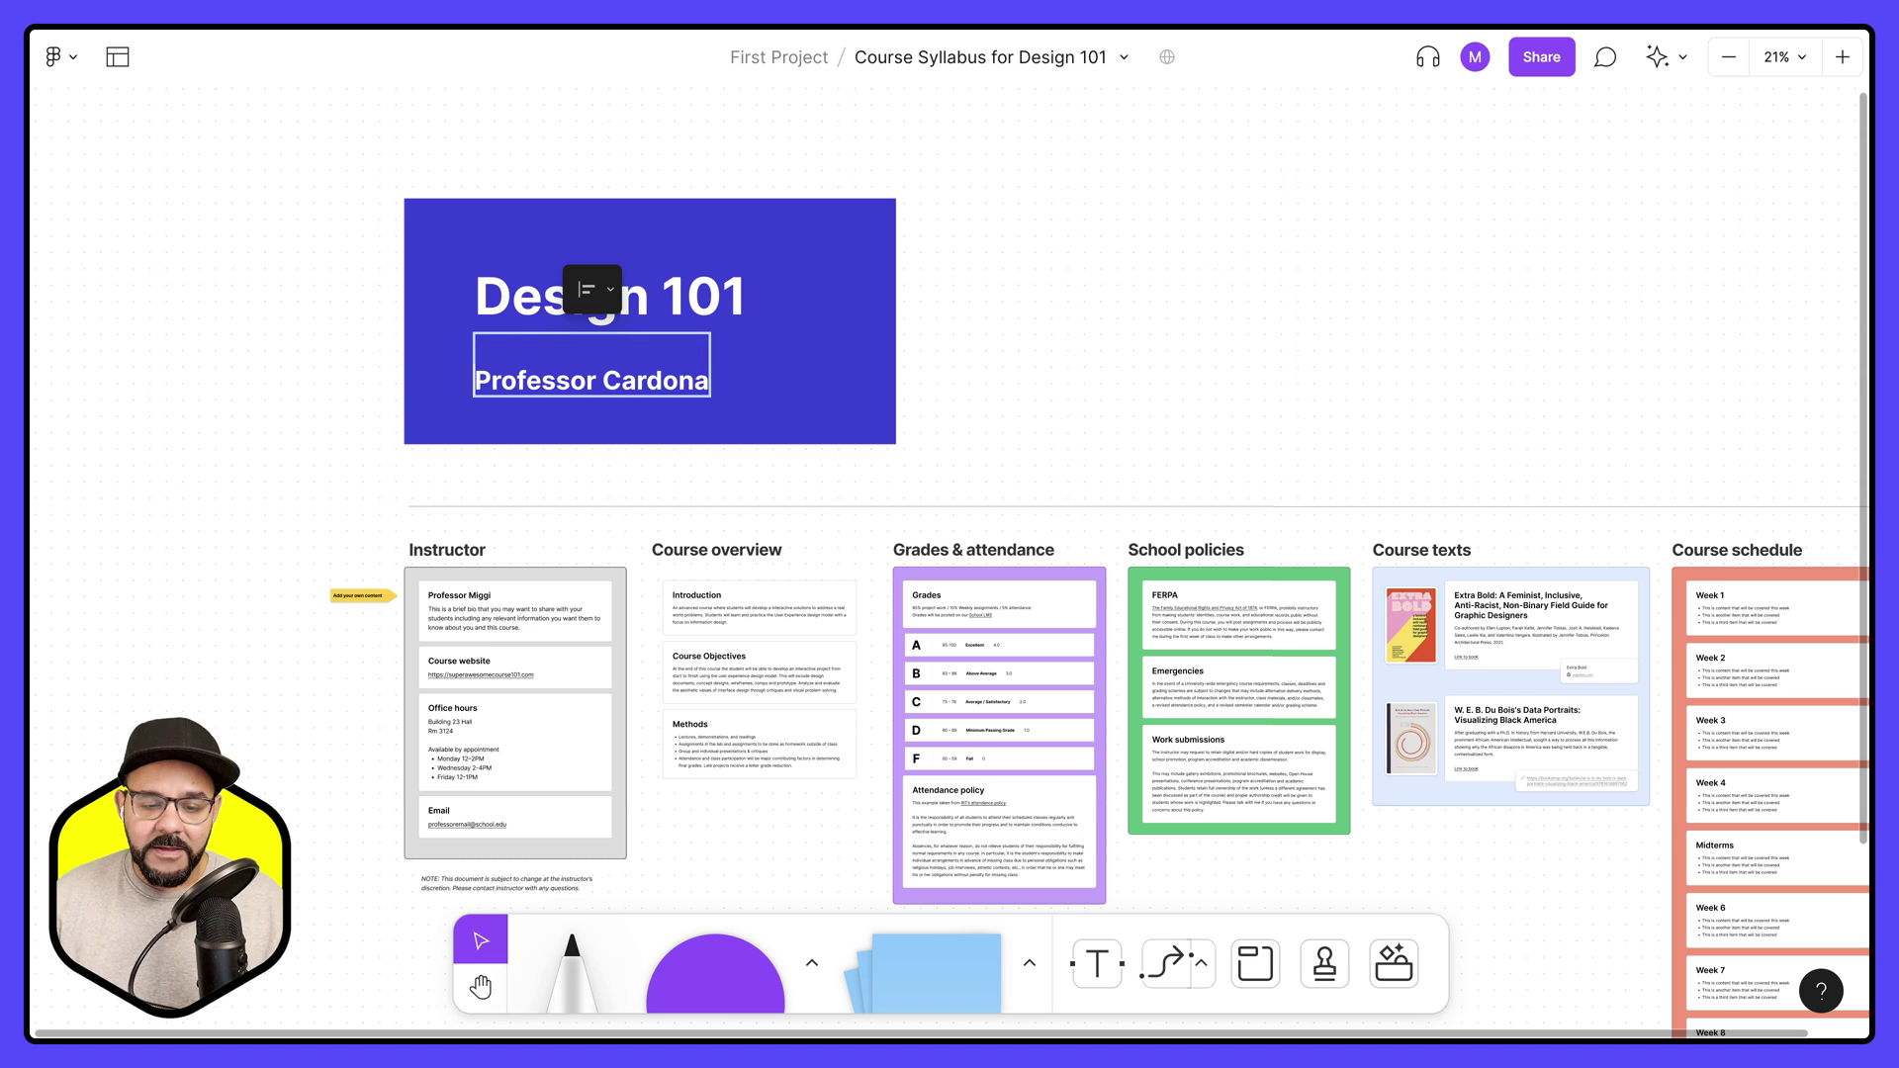
text(Sy)
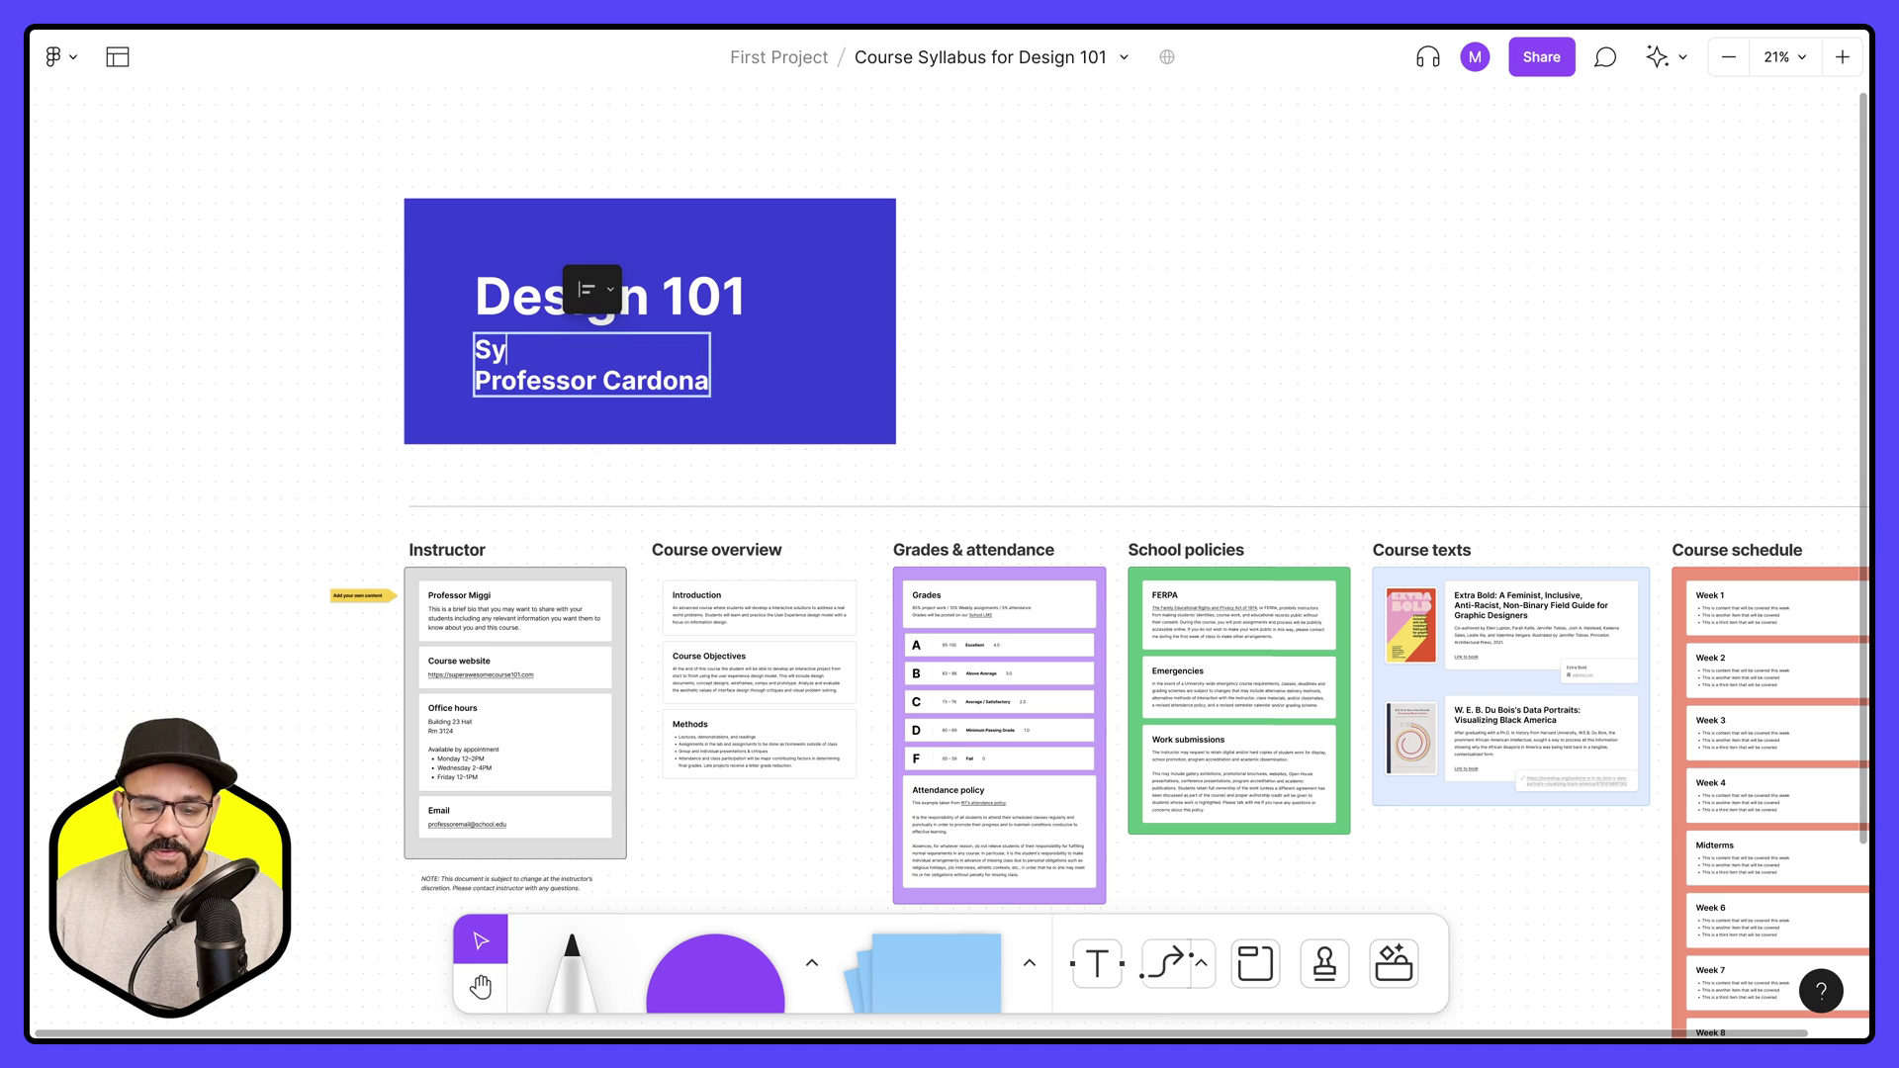
text(llabus)
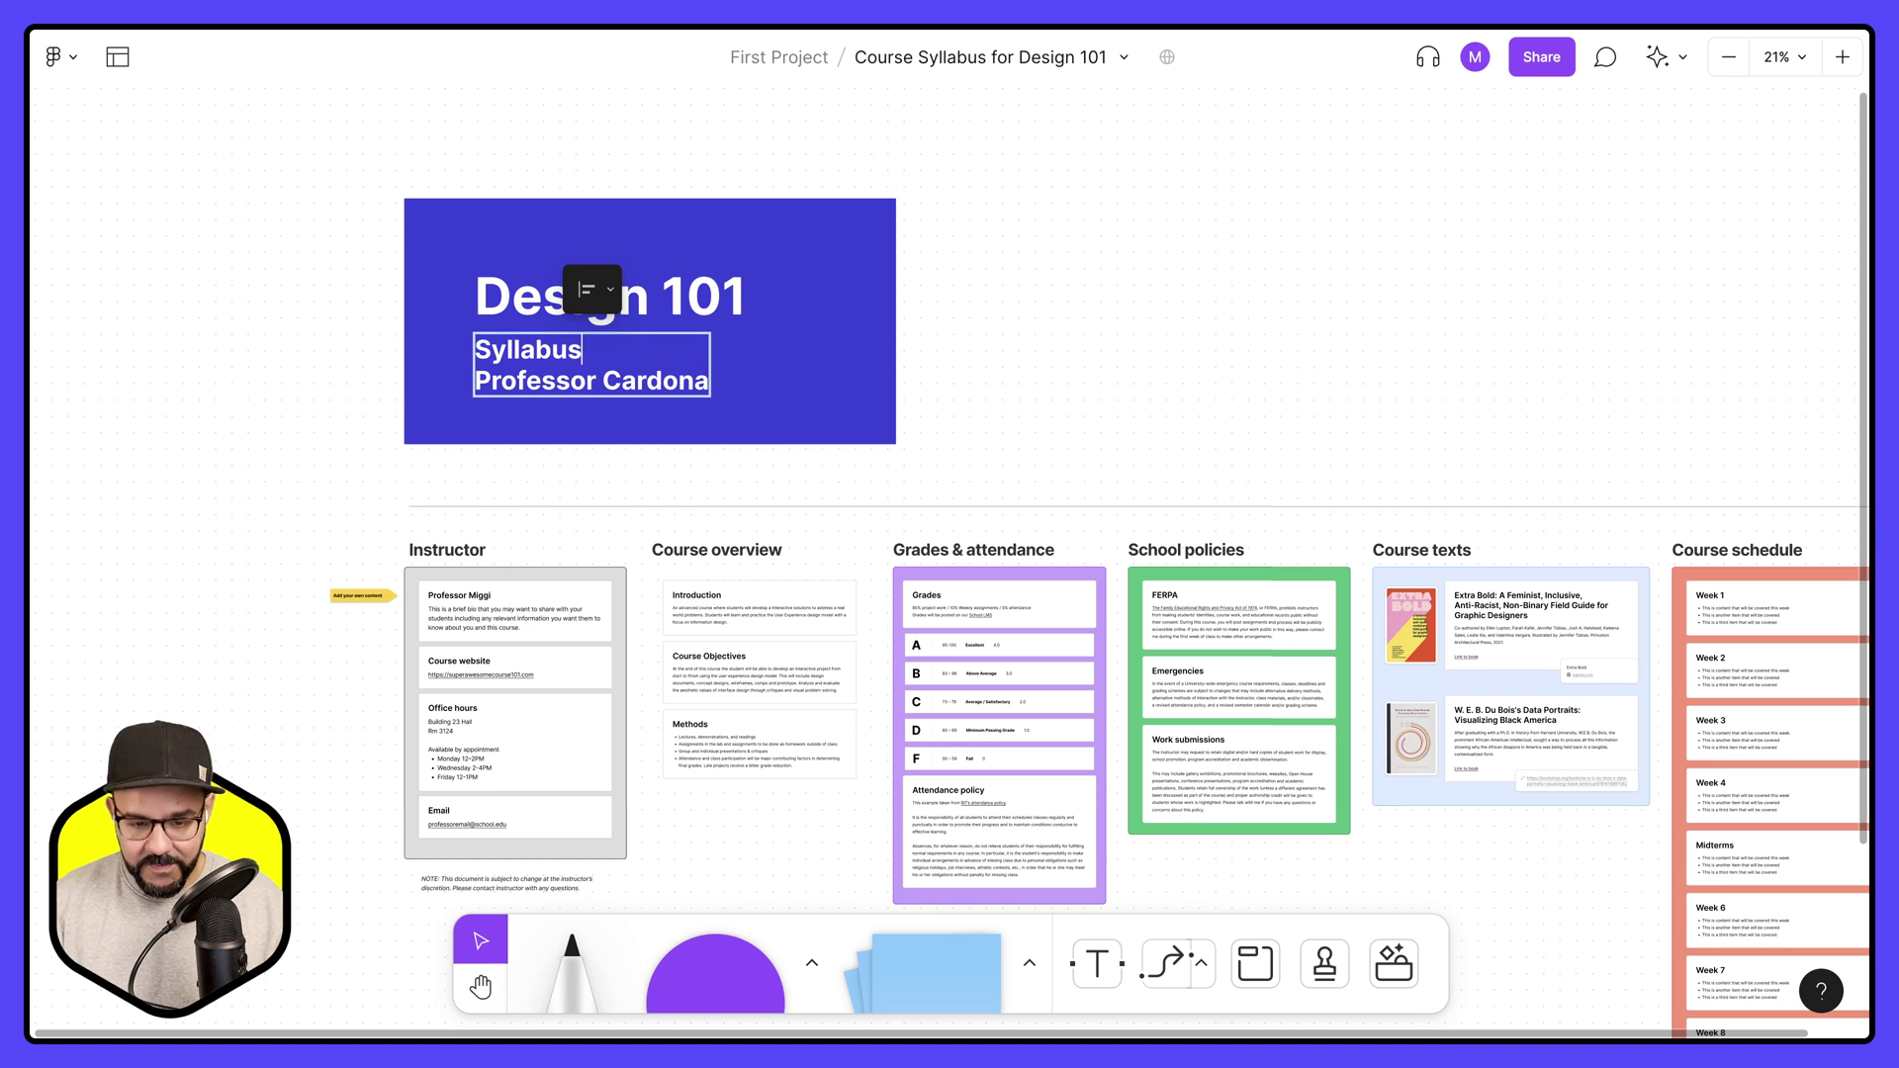
click(1034, 280)
- Set the whole Design 101 banner as the file's thumbnail
scroll(989, 287, right, 2)
click(589, 310)
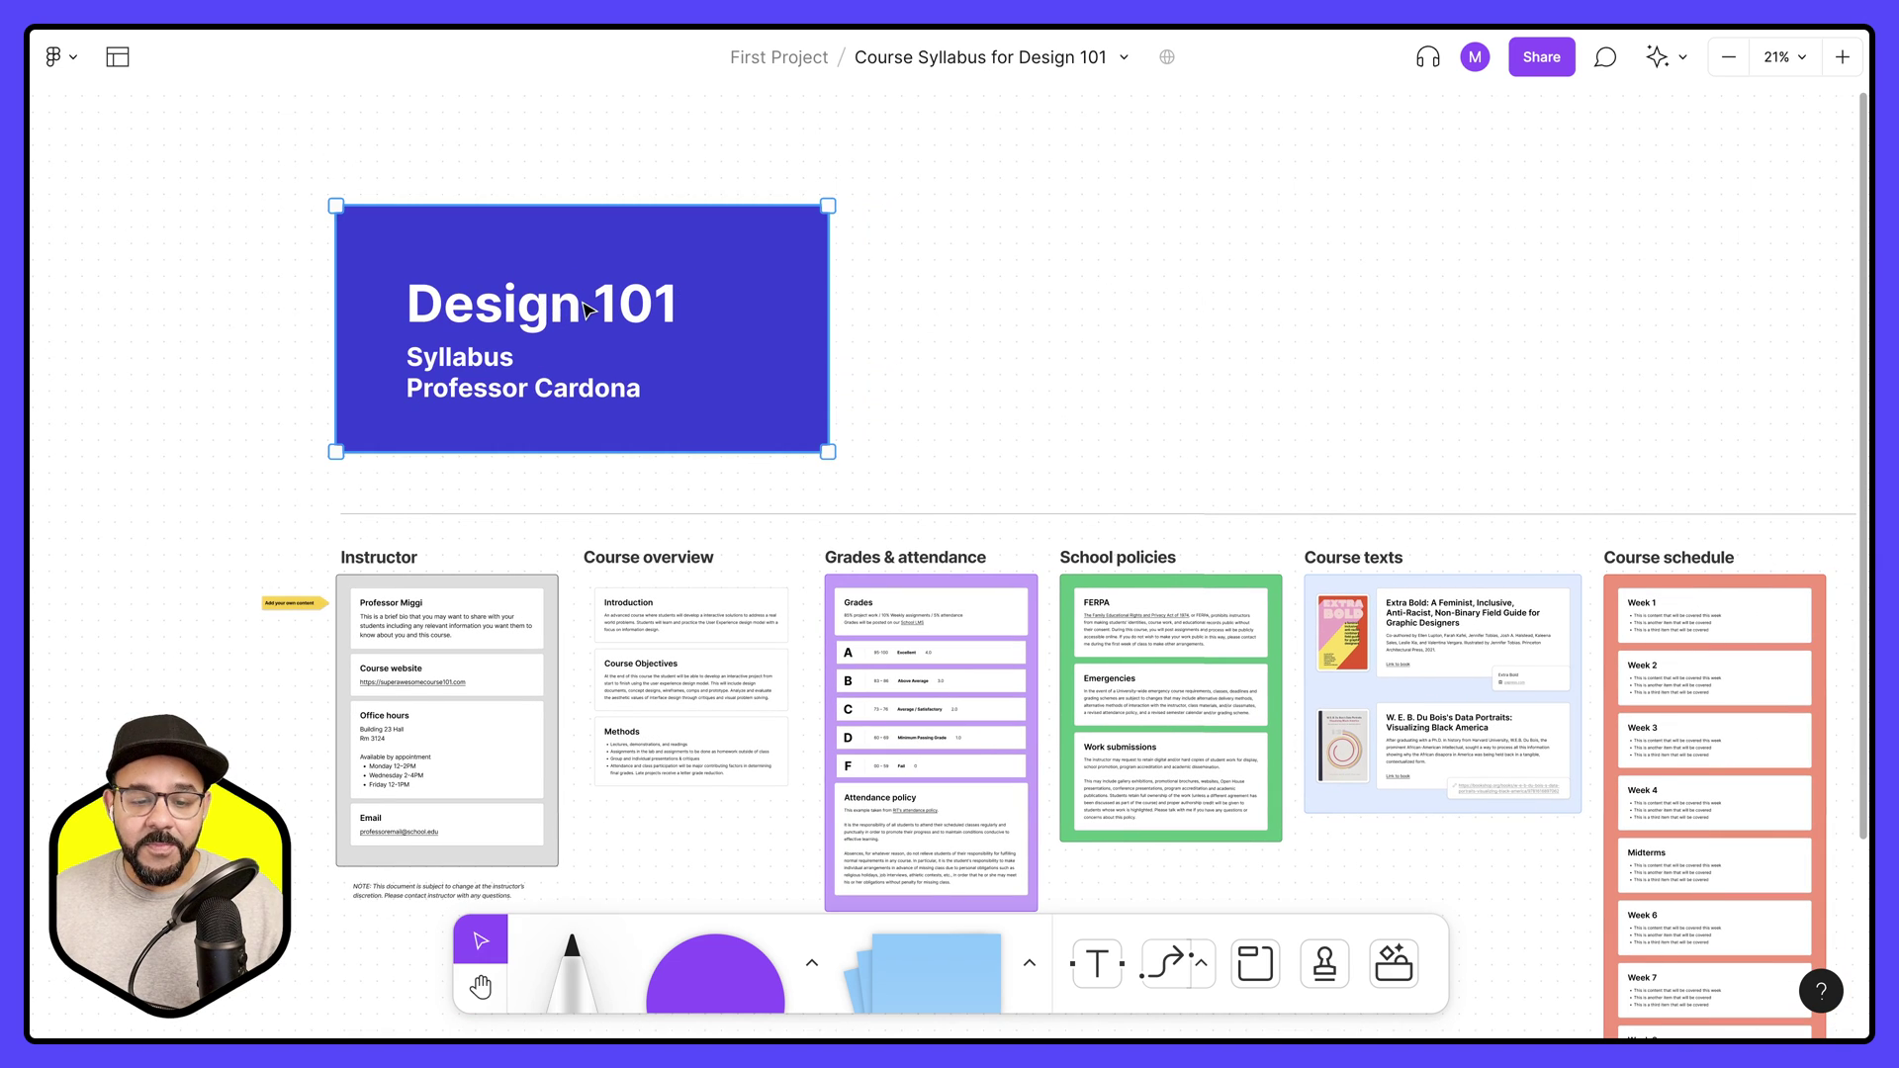
click(588, 310)
click(695, 237)
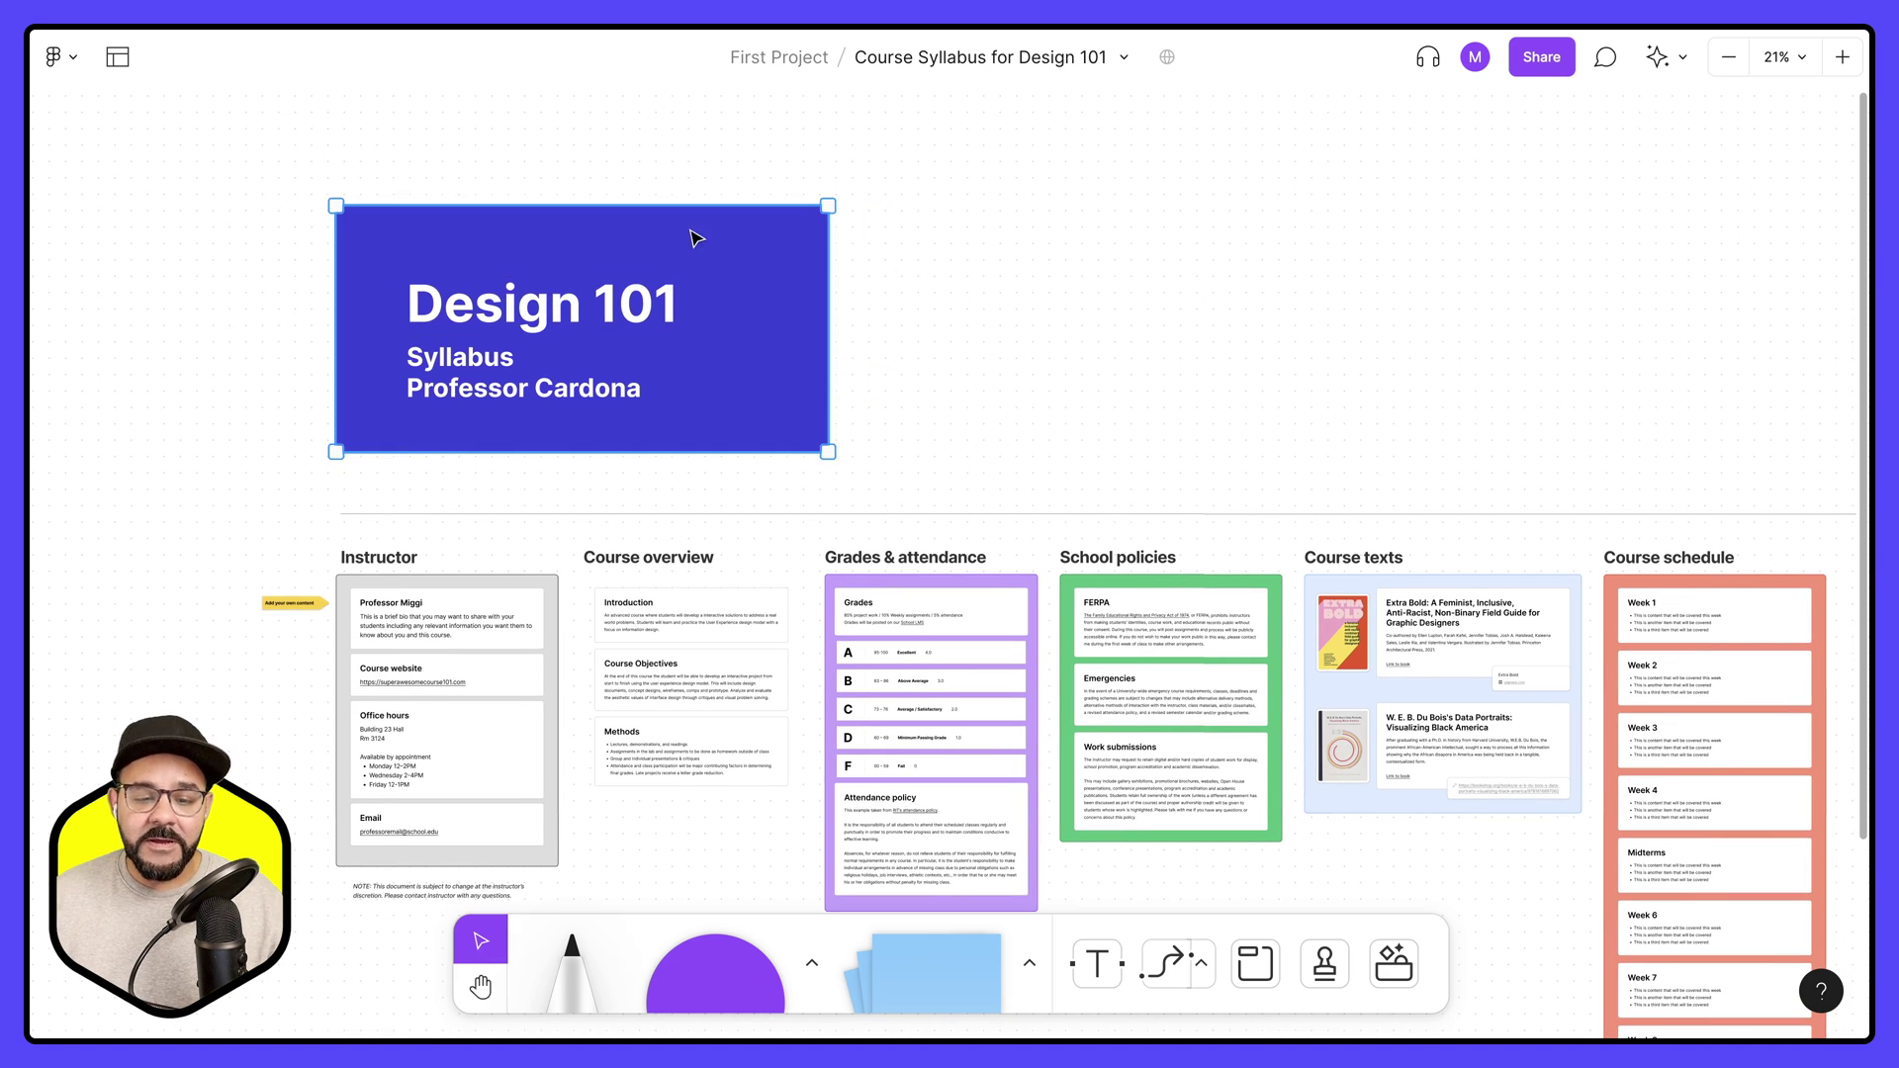
right_click(698, 237)
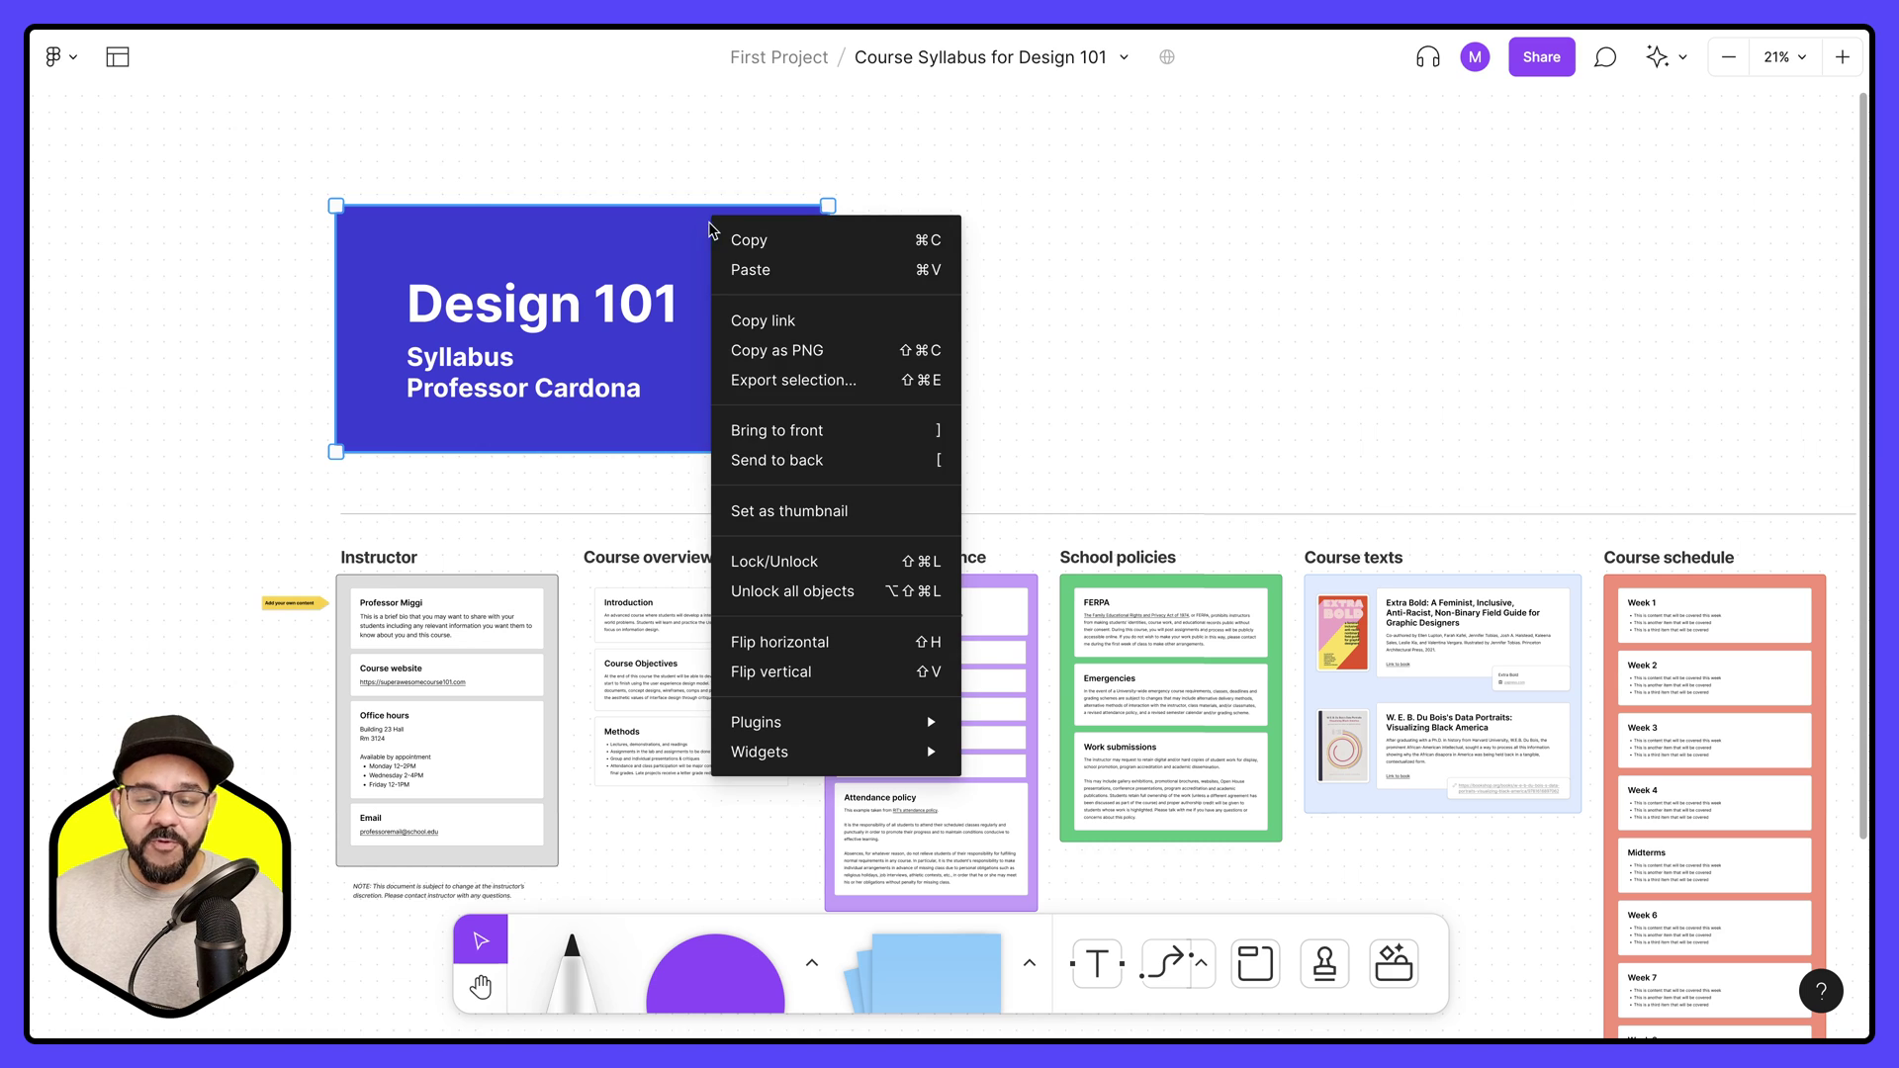
click(826, 519)
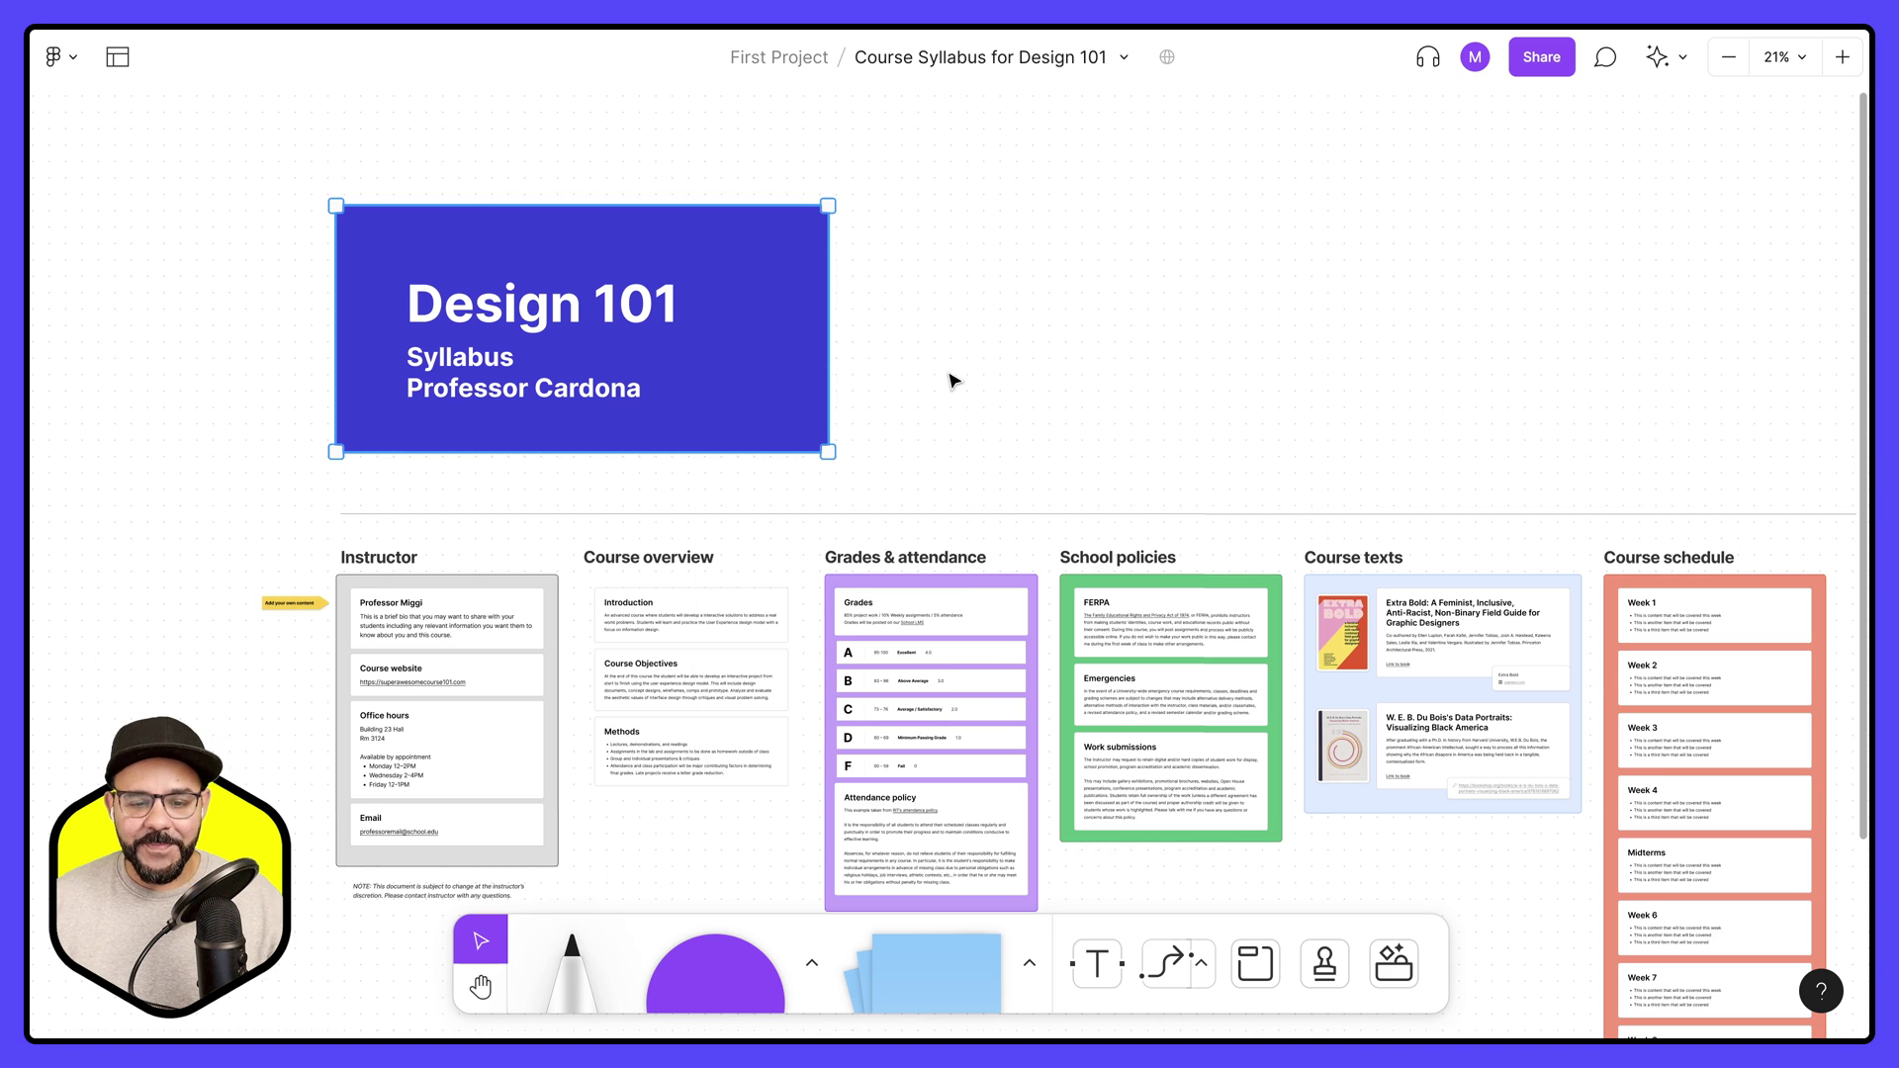
- Publish an update of the syllabus file to the Figma Community
click(1540, 62)
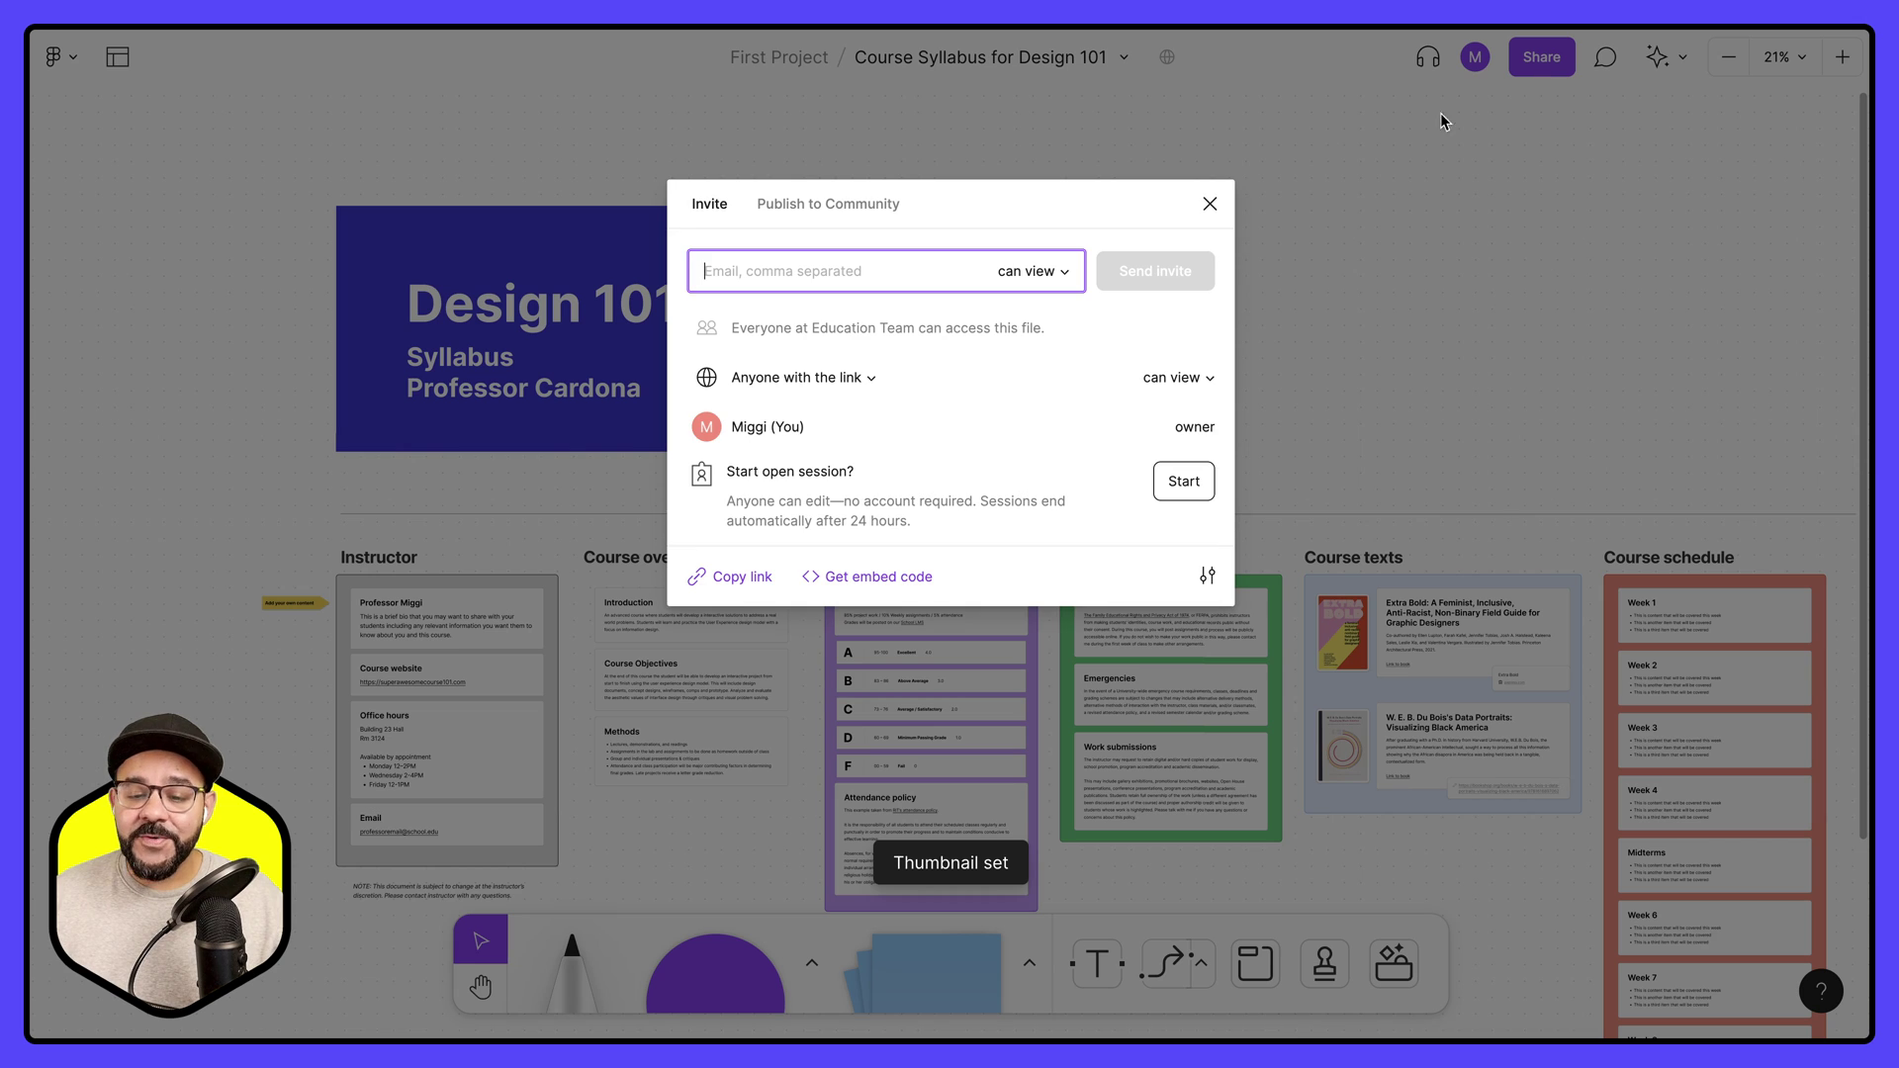
click(834, 205)
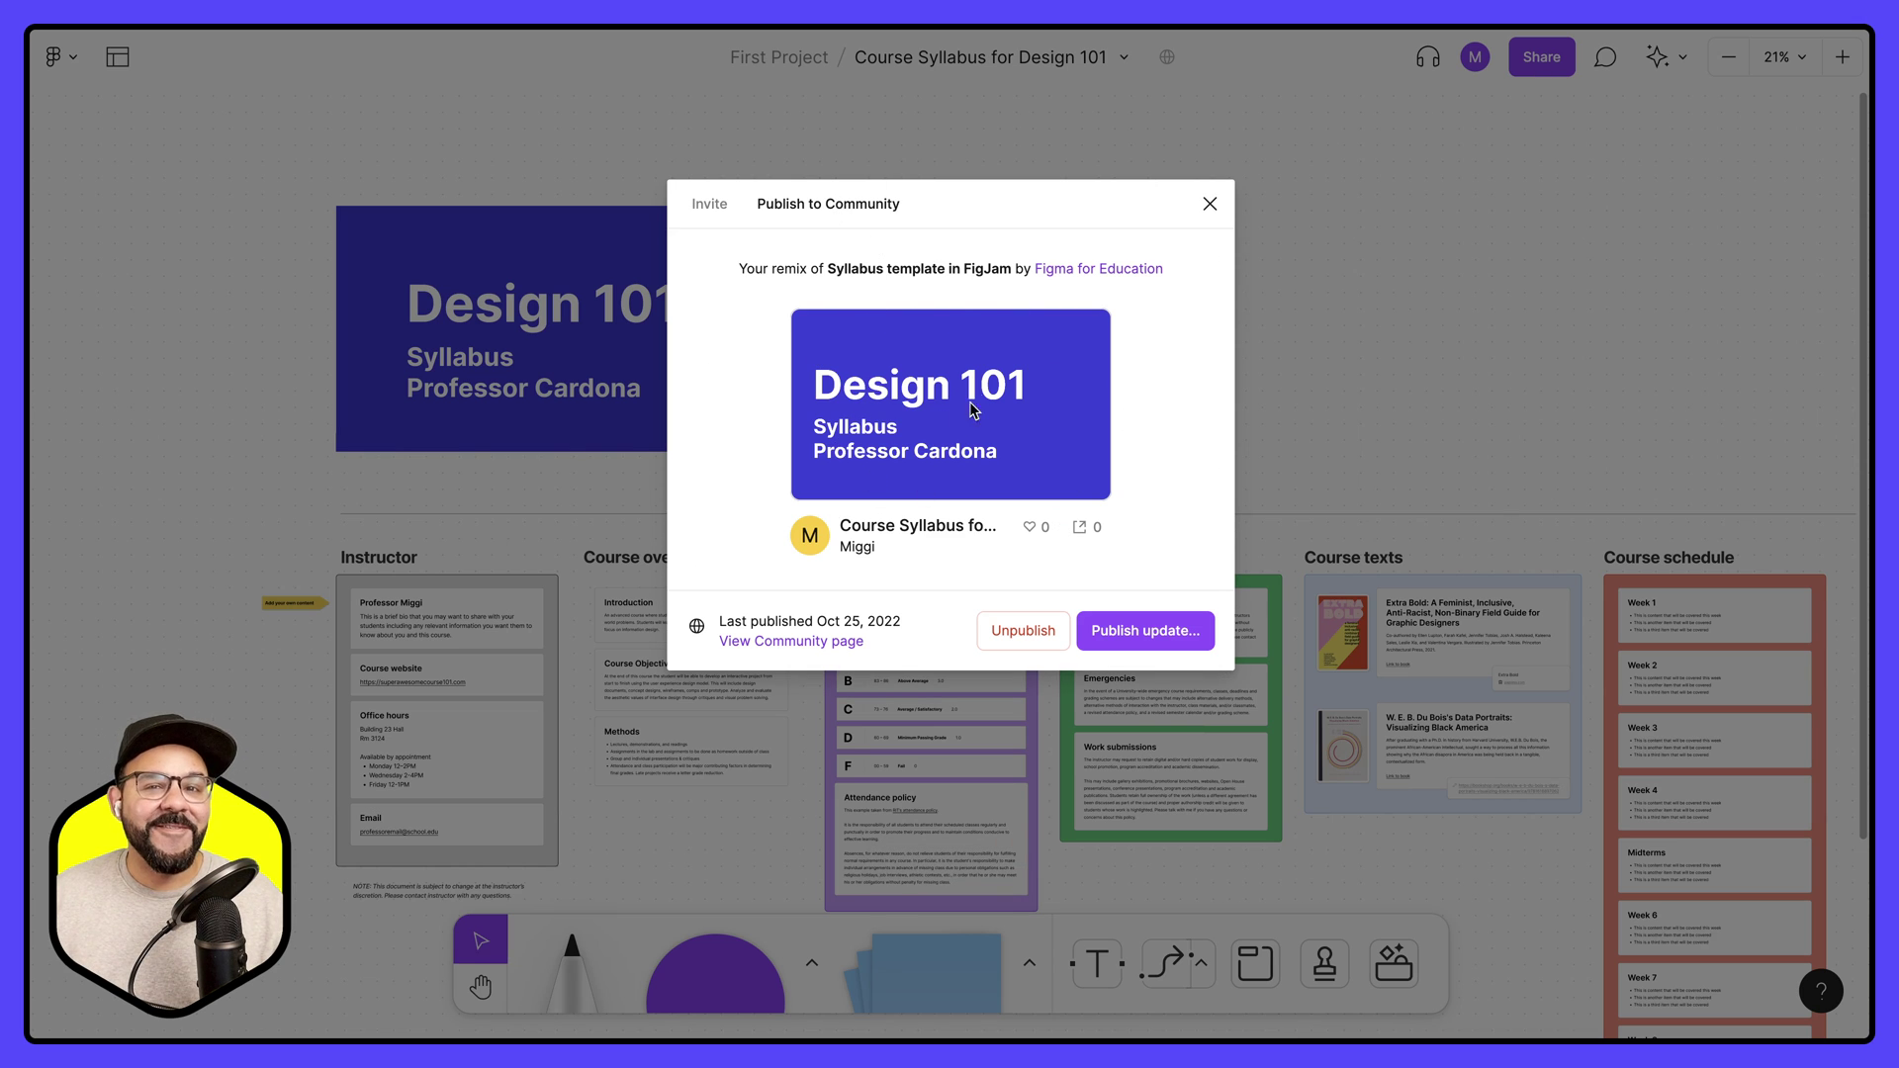
click(1128, 624)
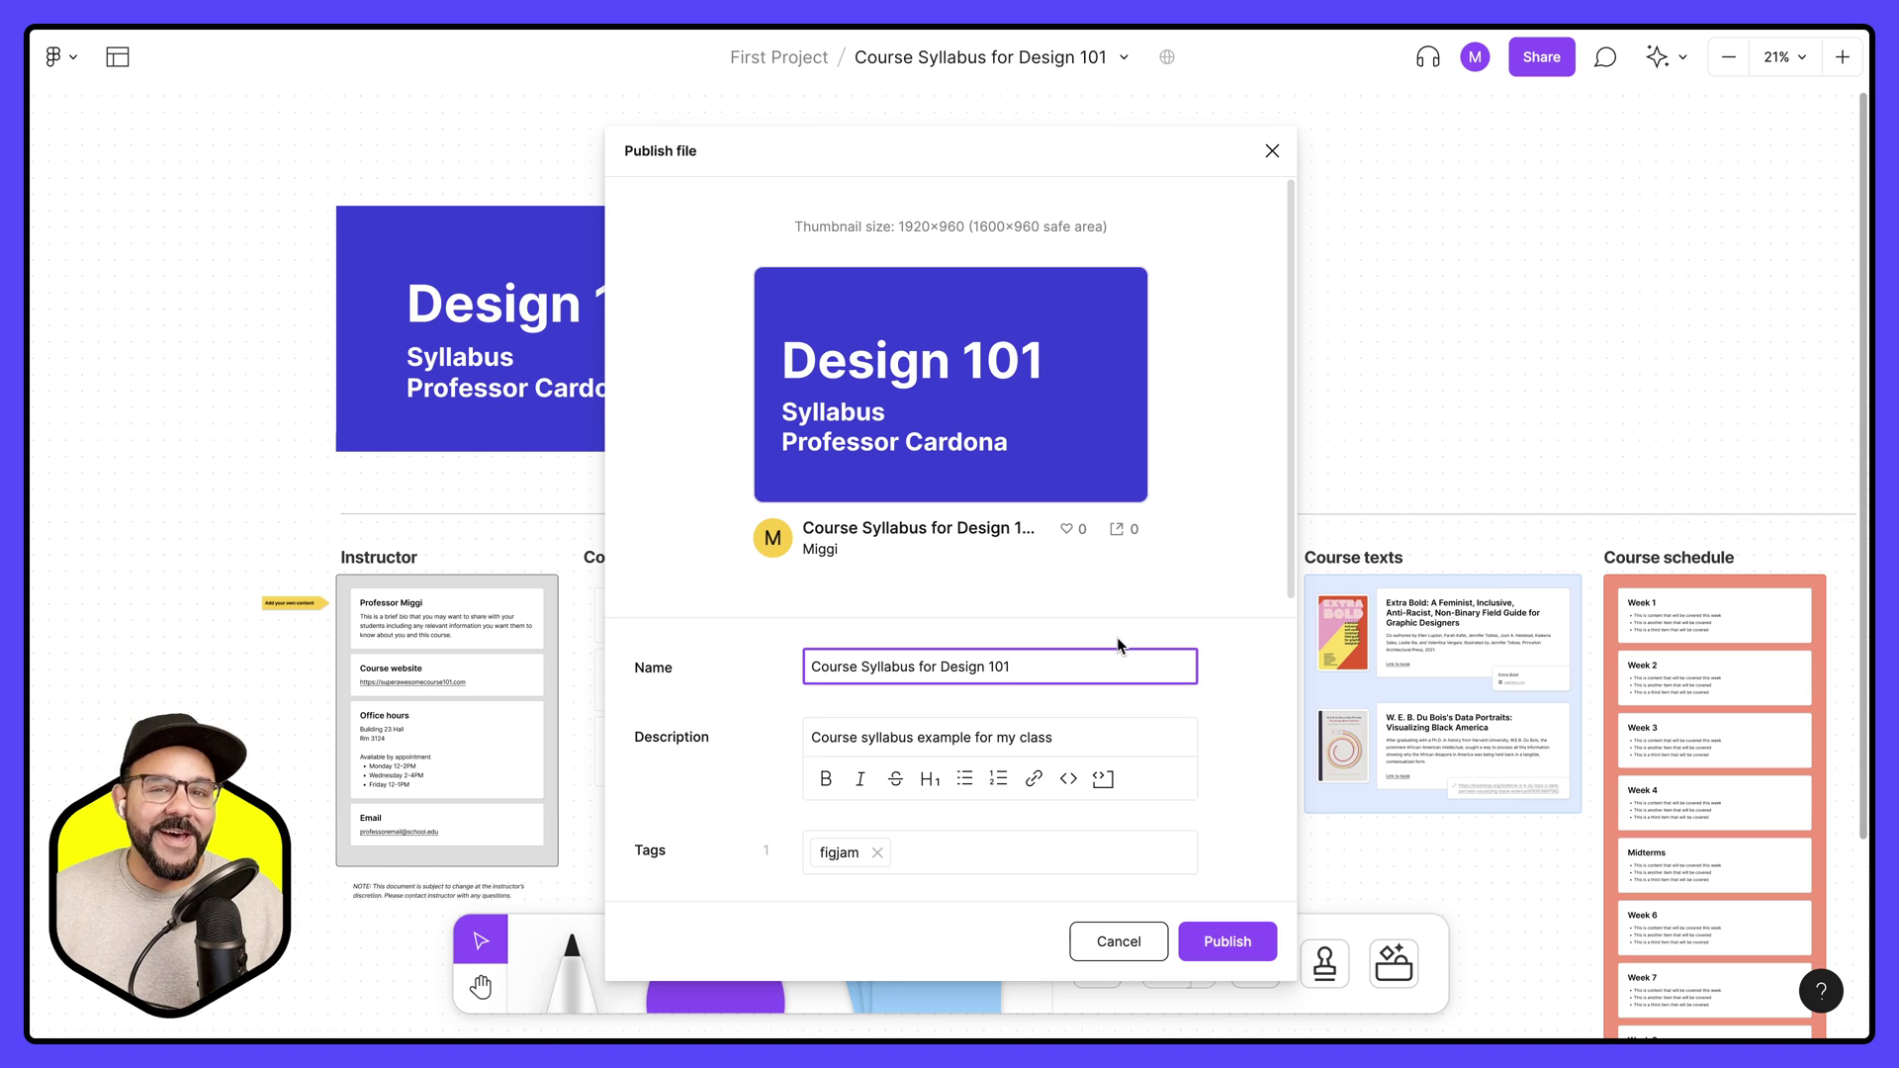
click(1232, 939)
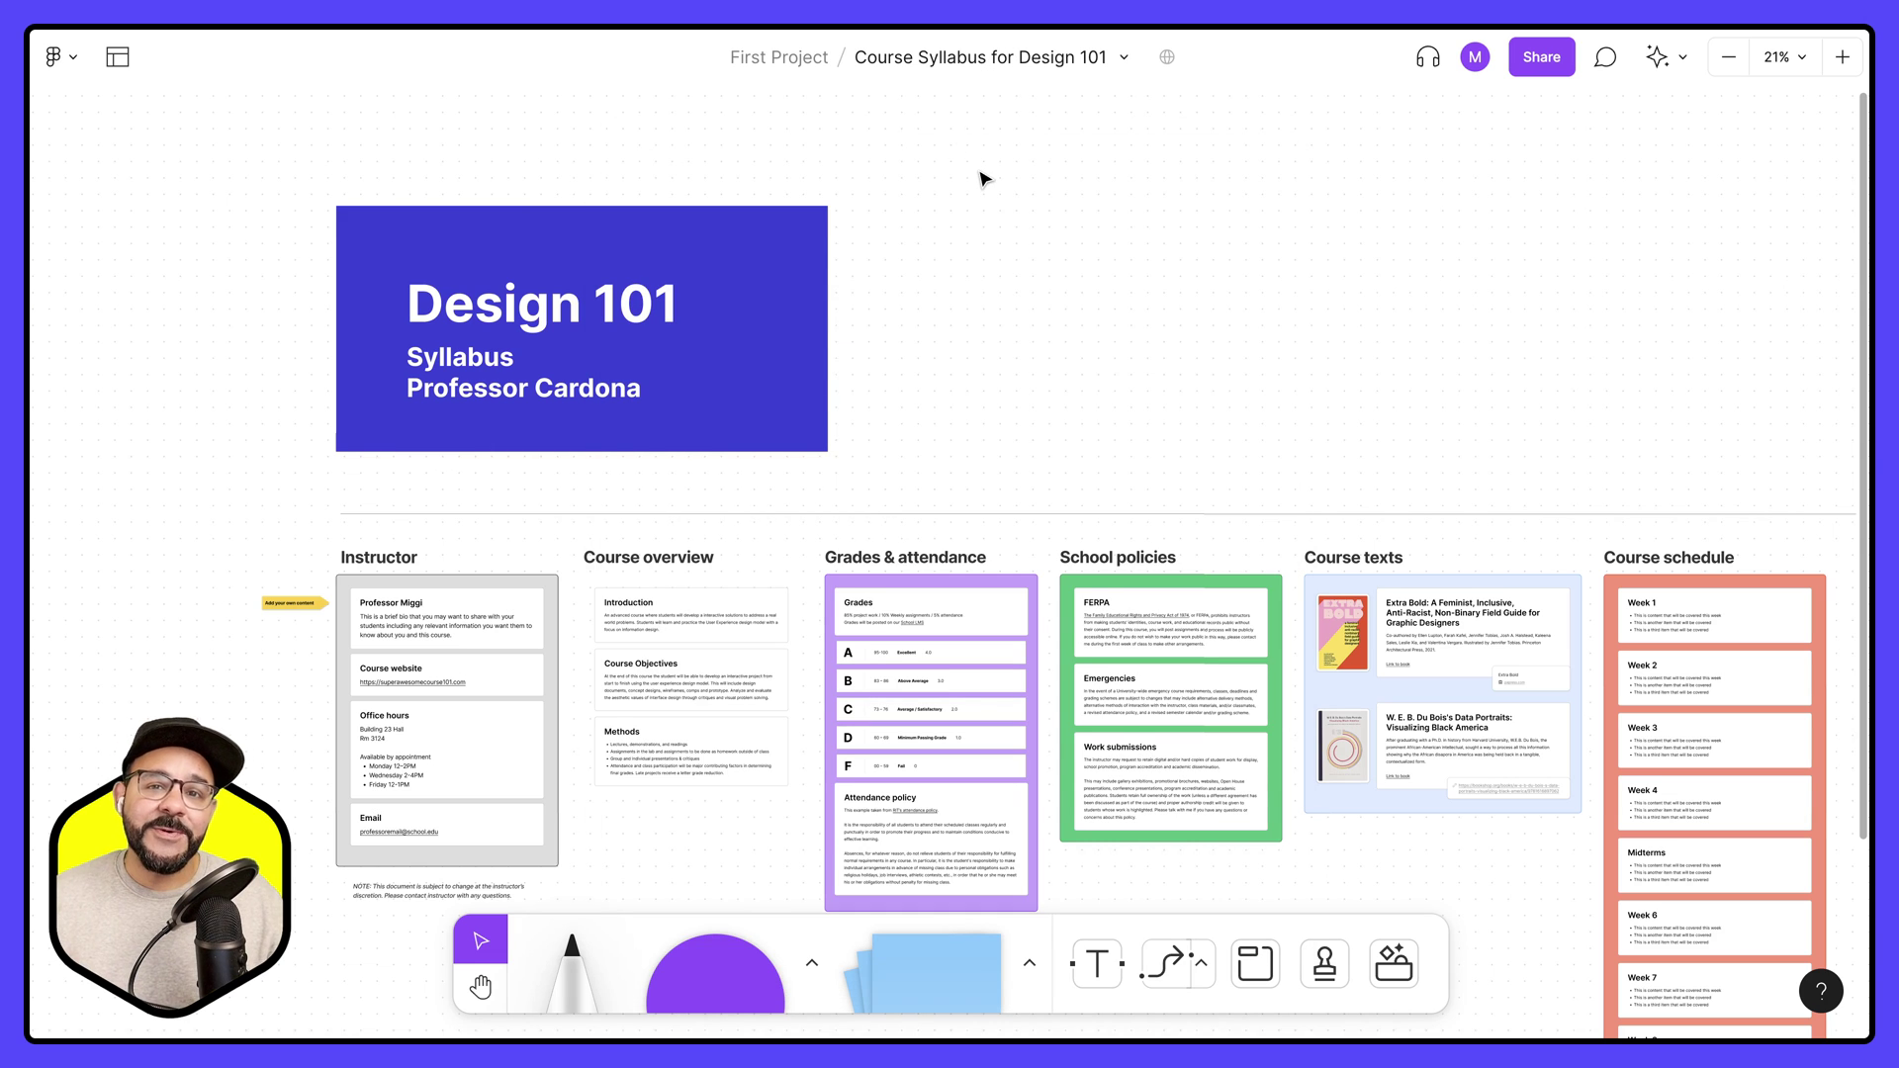
drag(1115, 276, 1009, 271)
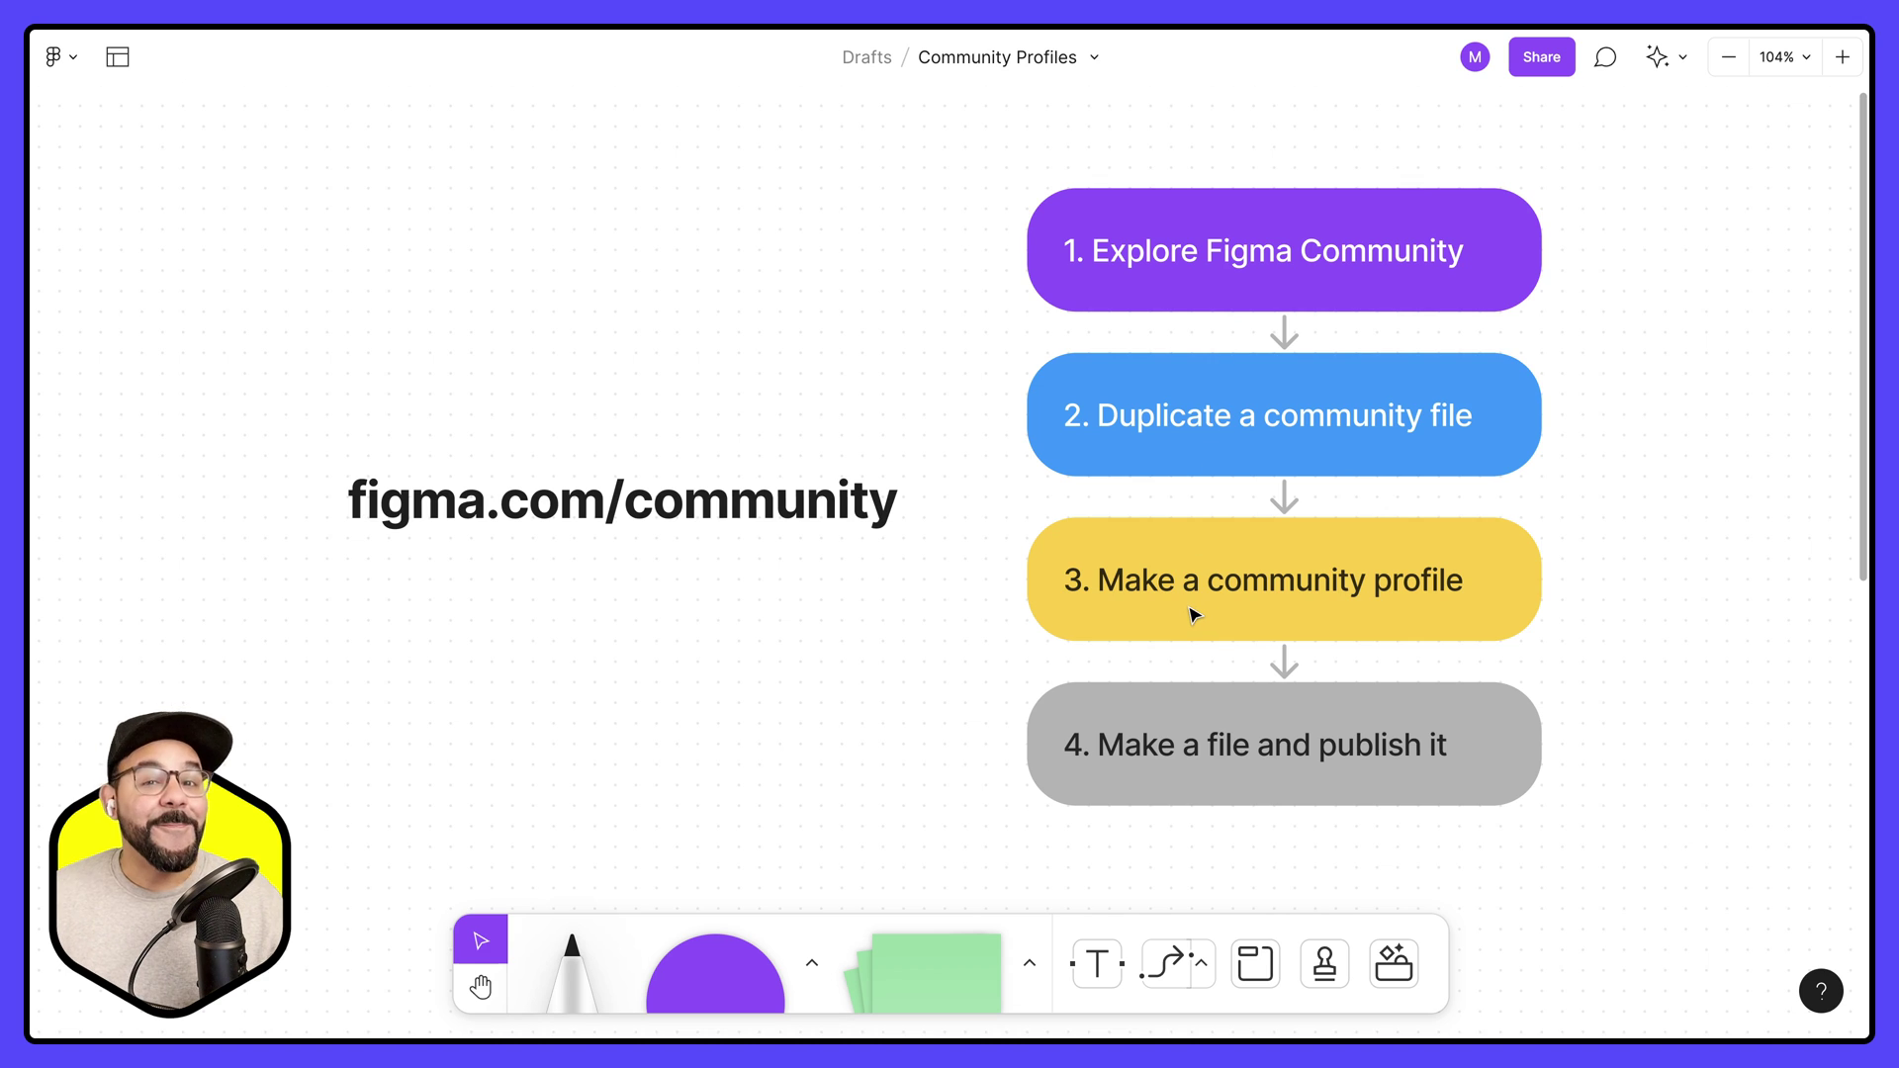
- Scroll the Community Profiles board down to the 'Community profiles to start' list of addresses
scroll(1194, 615, down, 3)
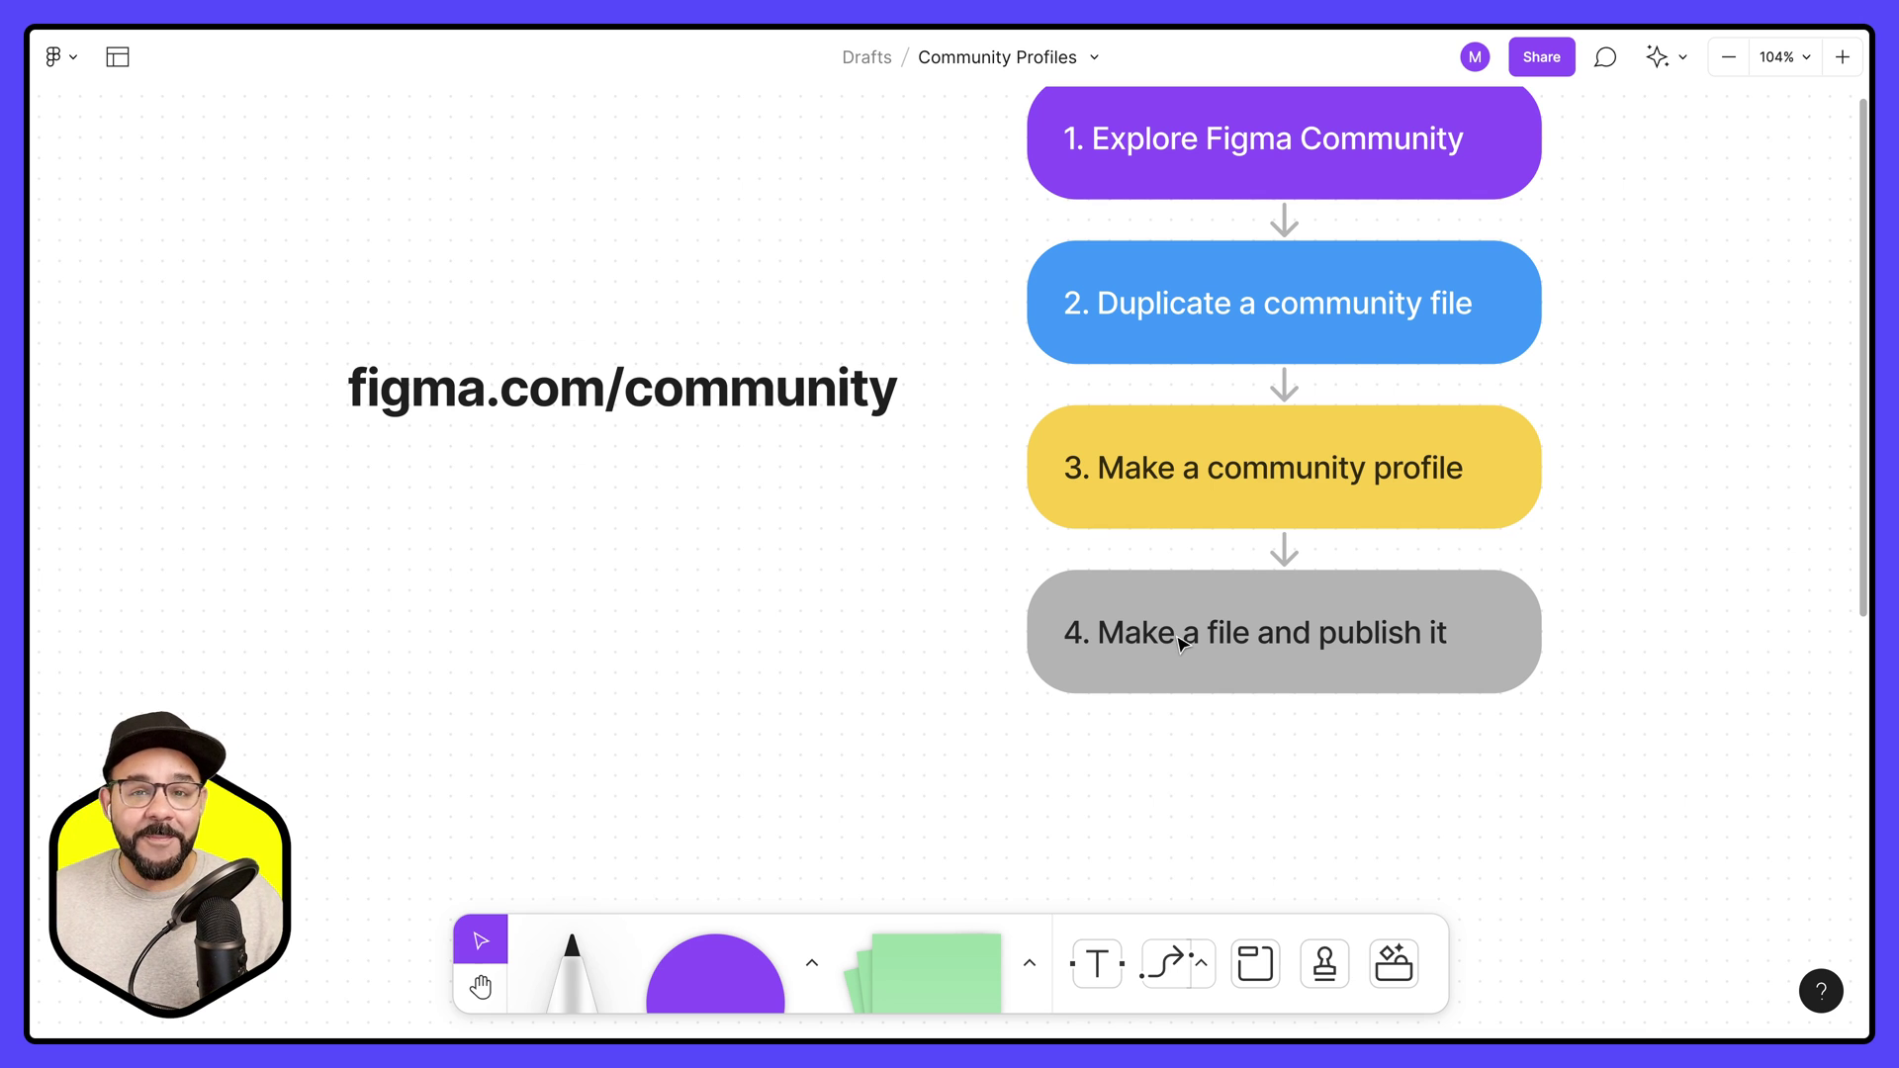
scroll(1180, 641, down, 10)
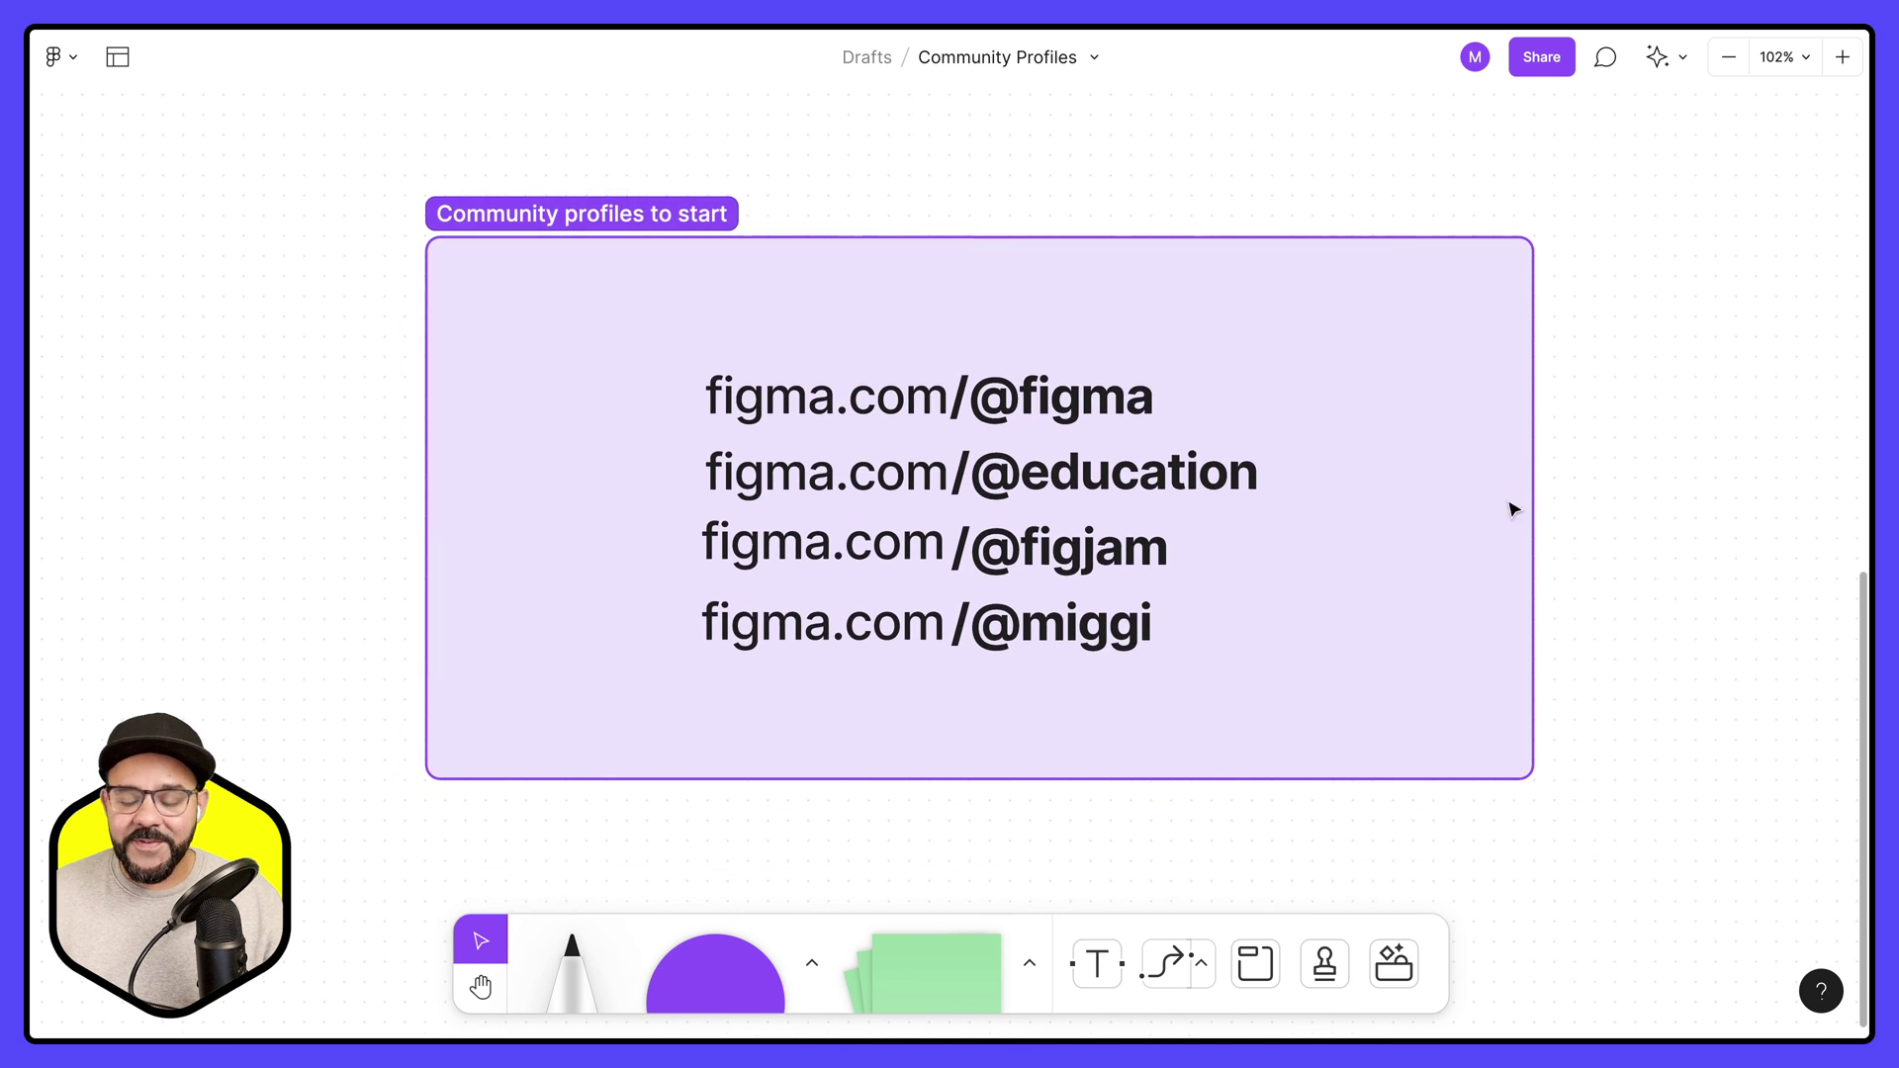
scroll(1598, 442, up, 5)
scroll(1594, 455, down, 2)
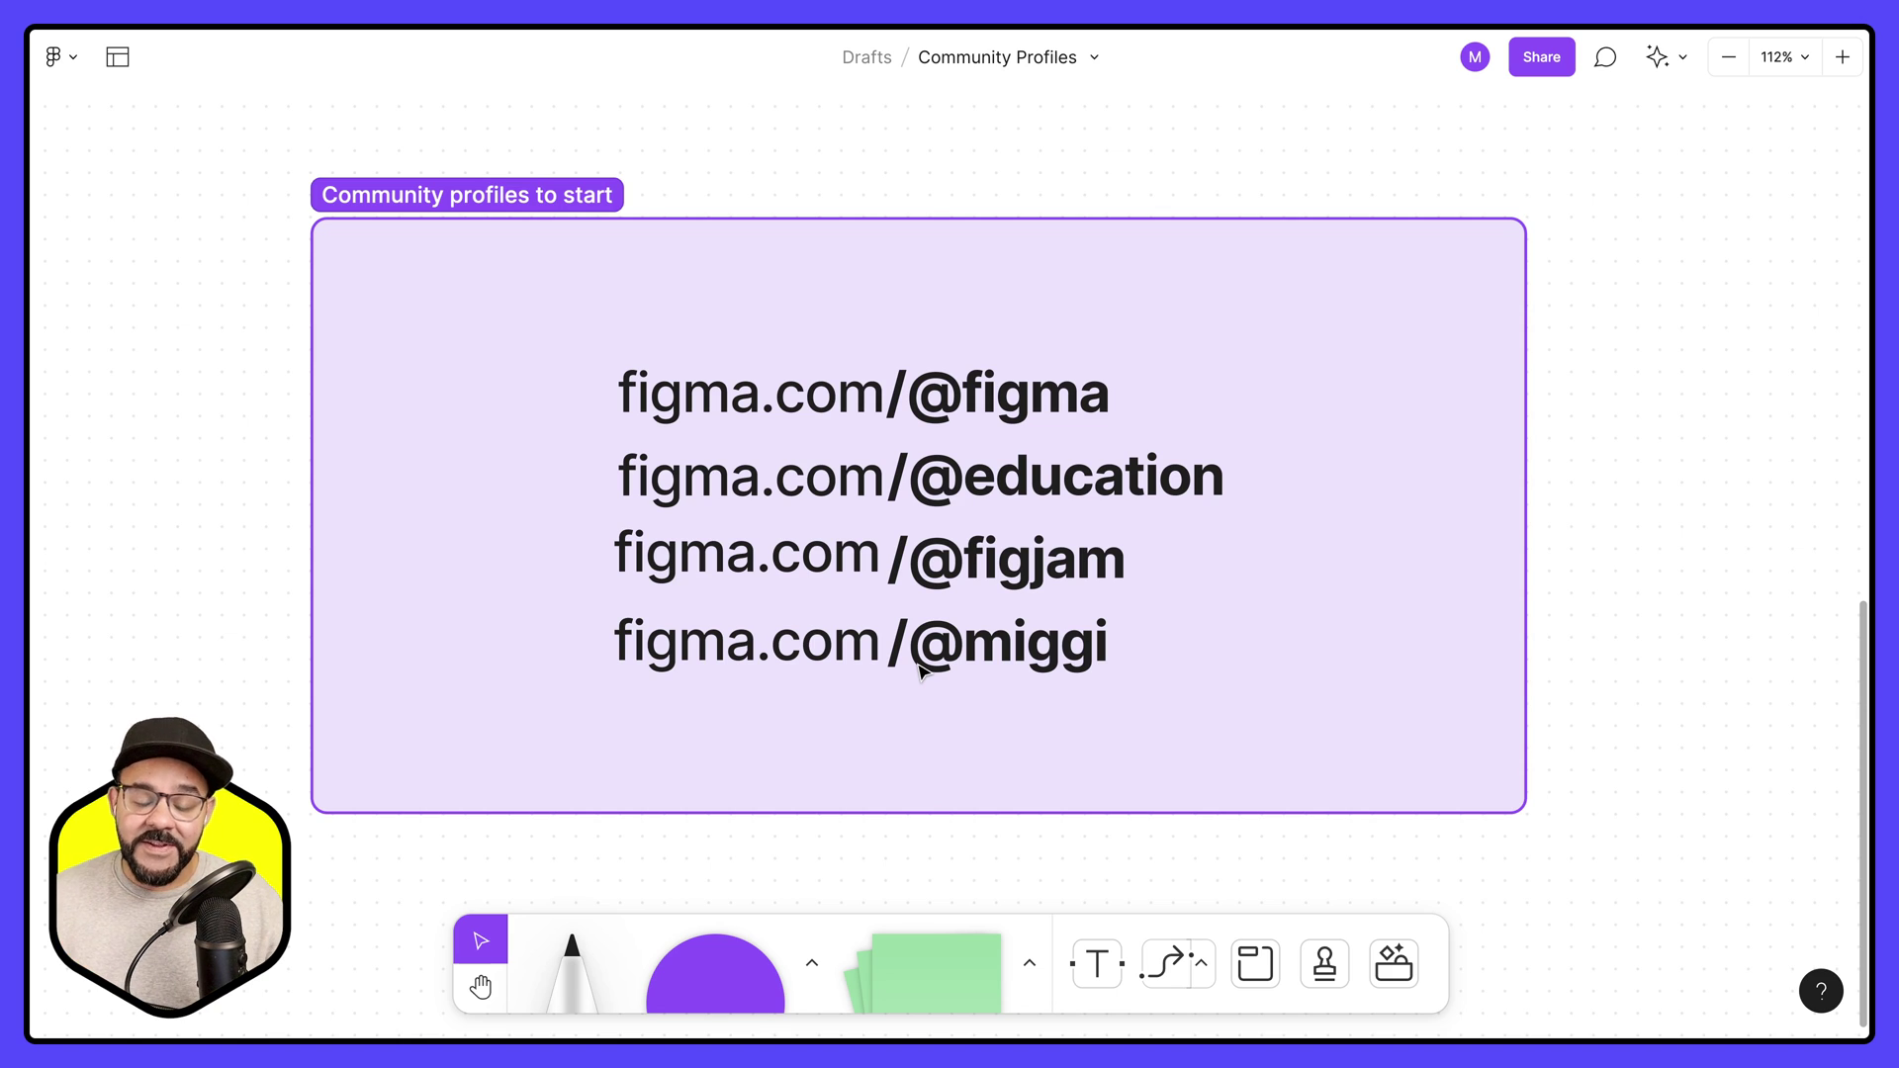
double_click(1006, 577)
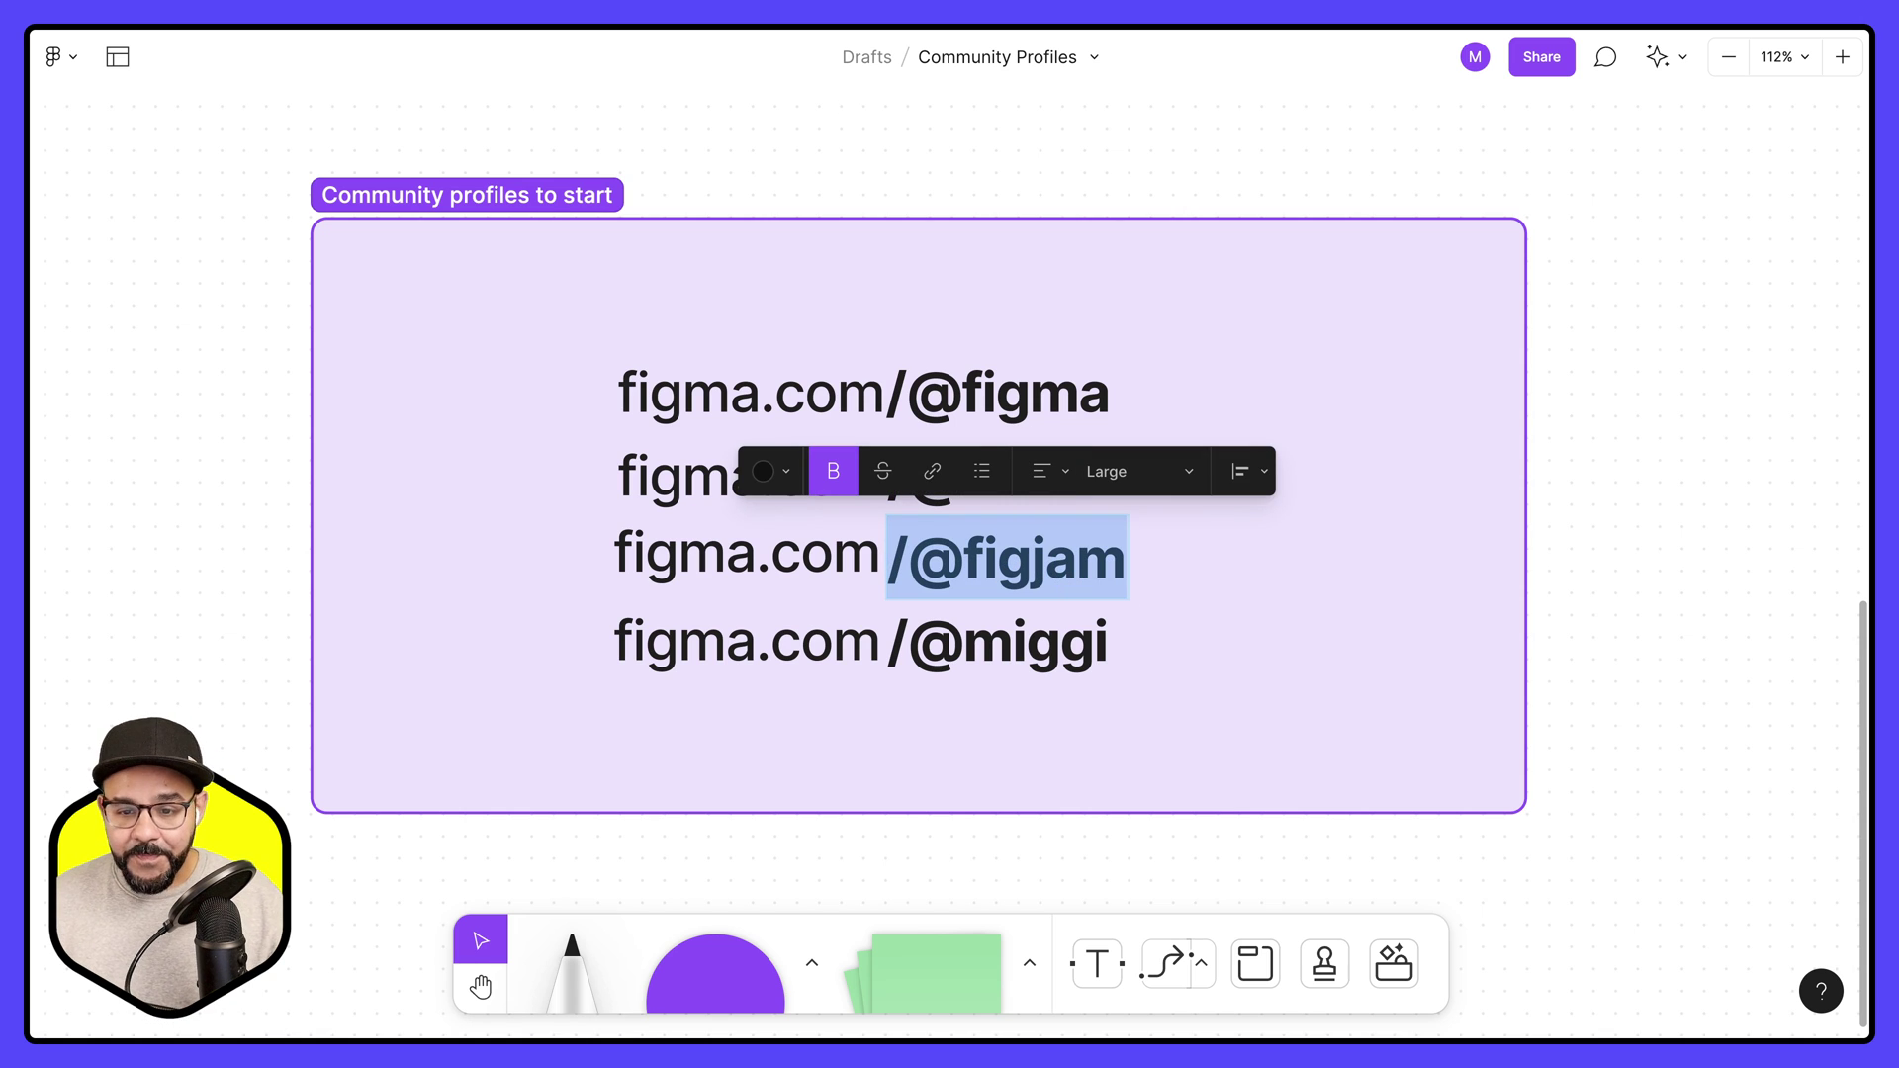
key(super+l)
text(fig)
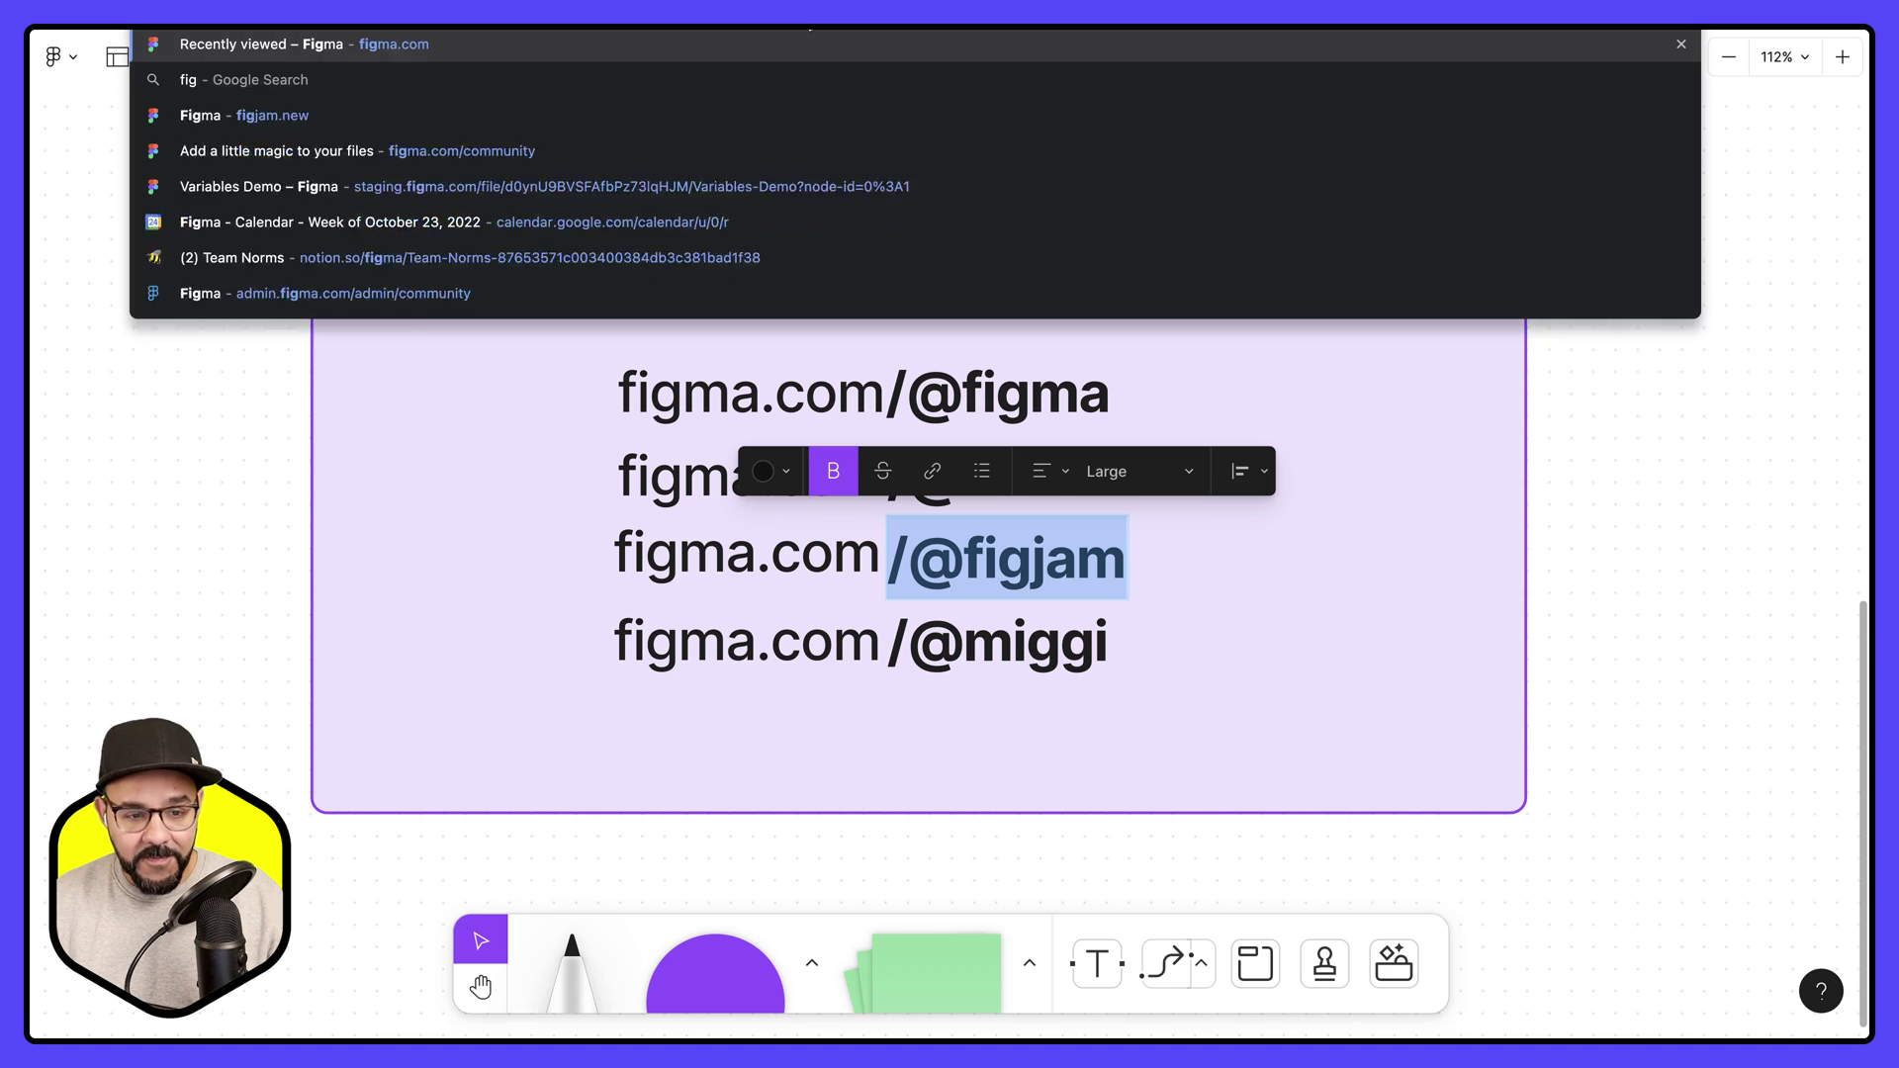
text(ma.com/@figja)
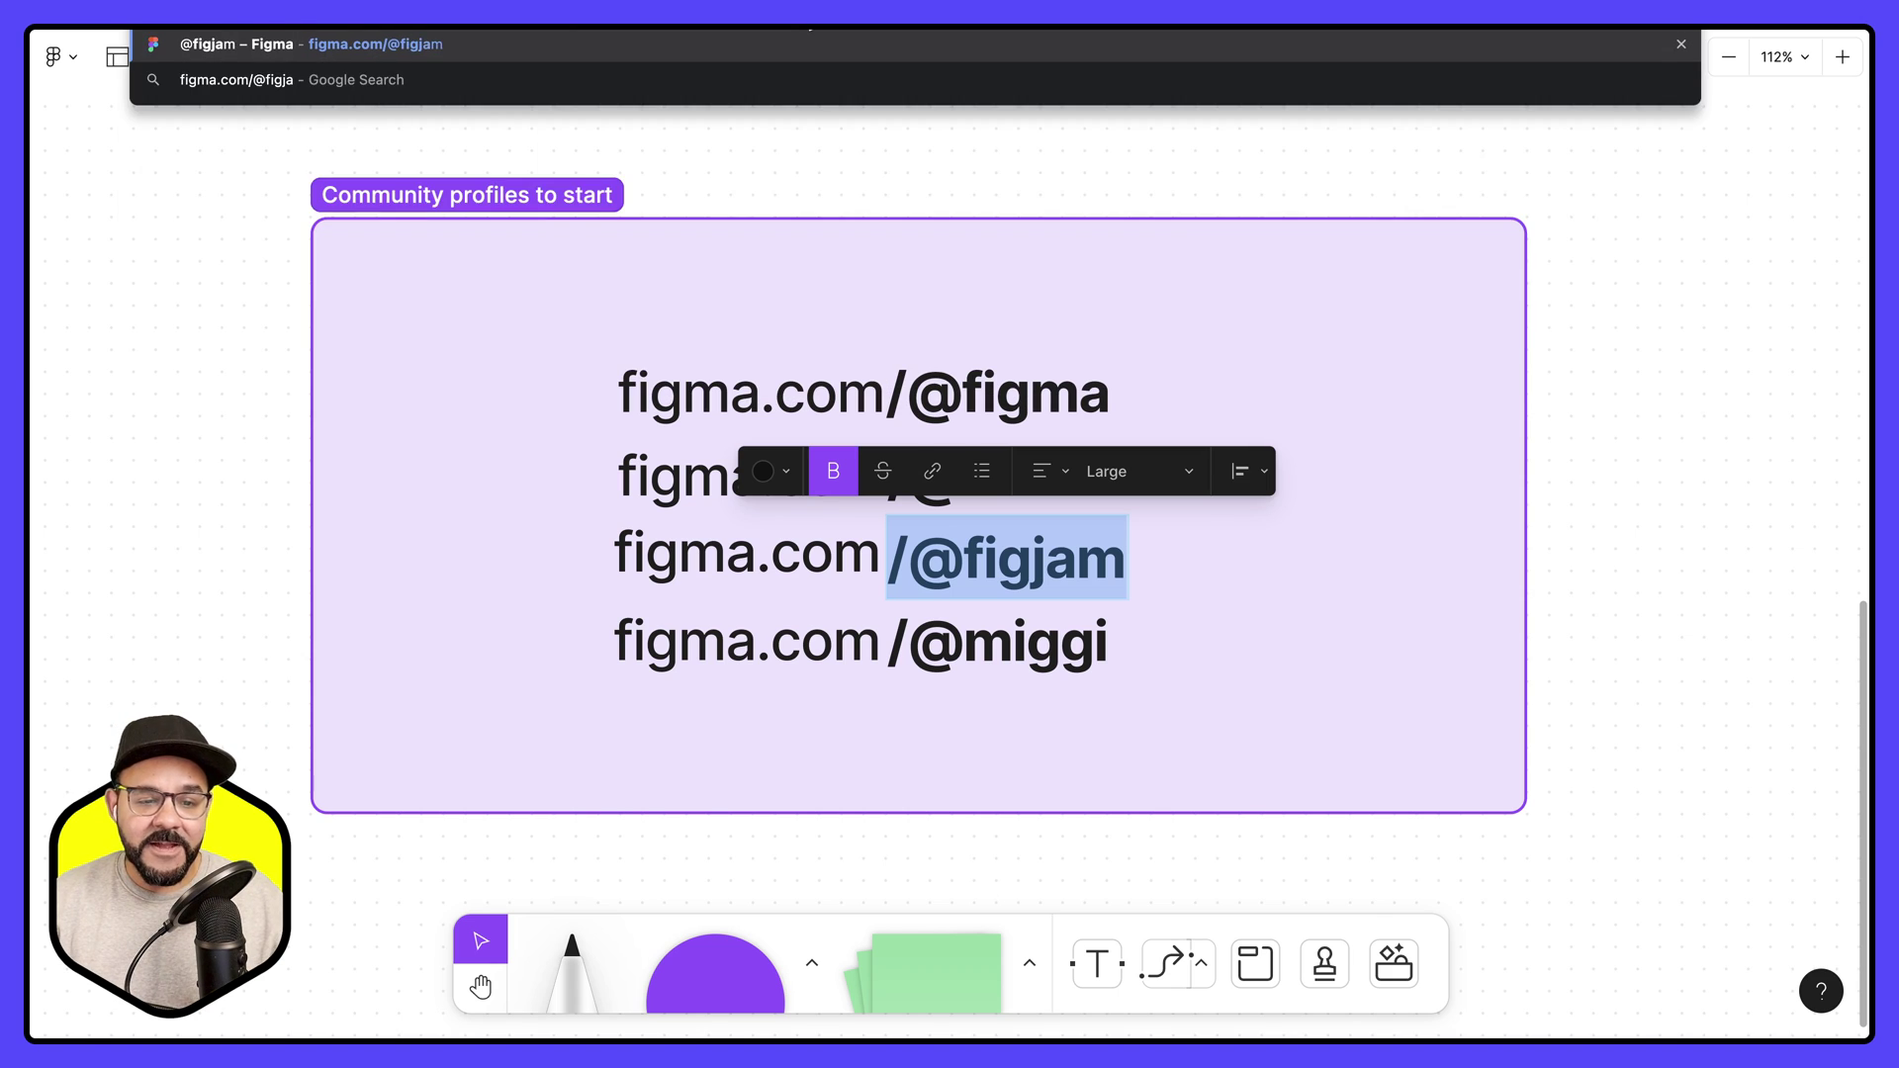
key(Return)
- Scroll through the profile's published templates and resources
scroll(1016, 472, down, 20)
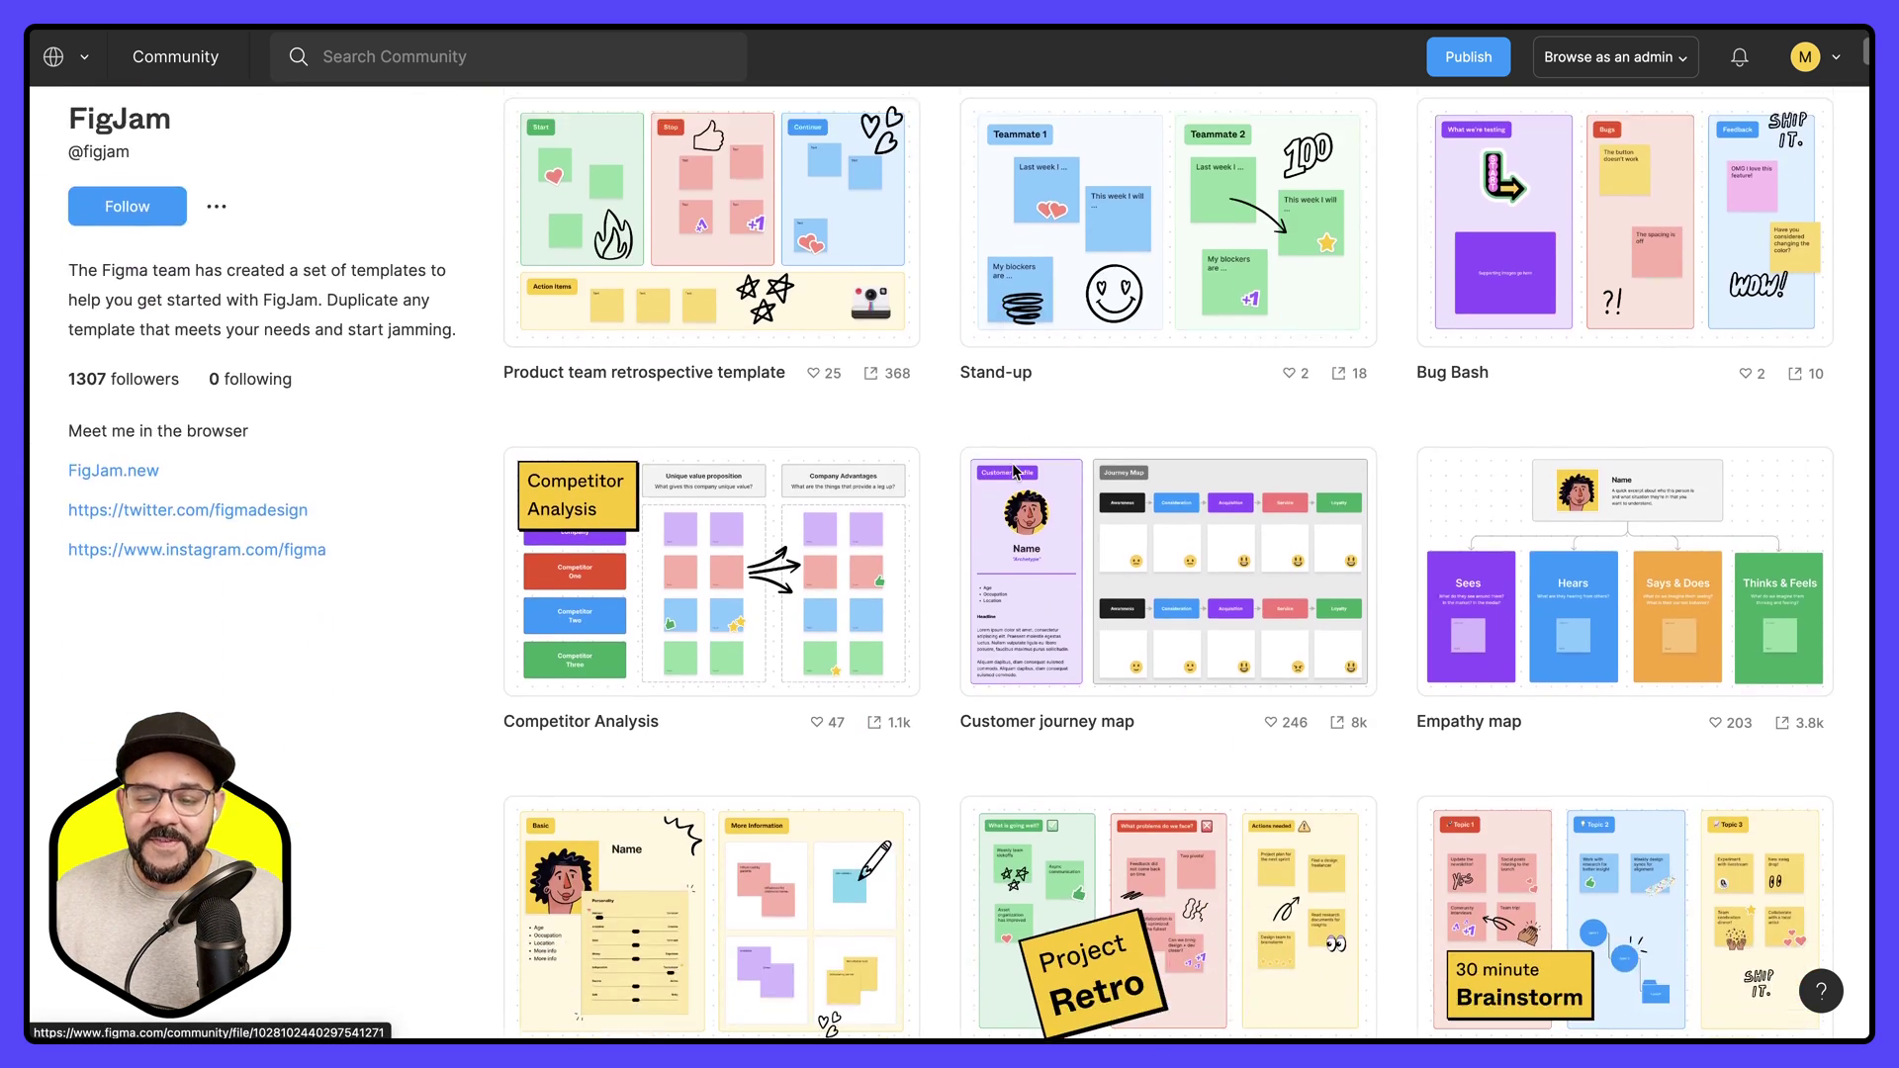
scroll(1012, 465, down, 10)
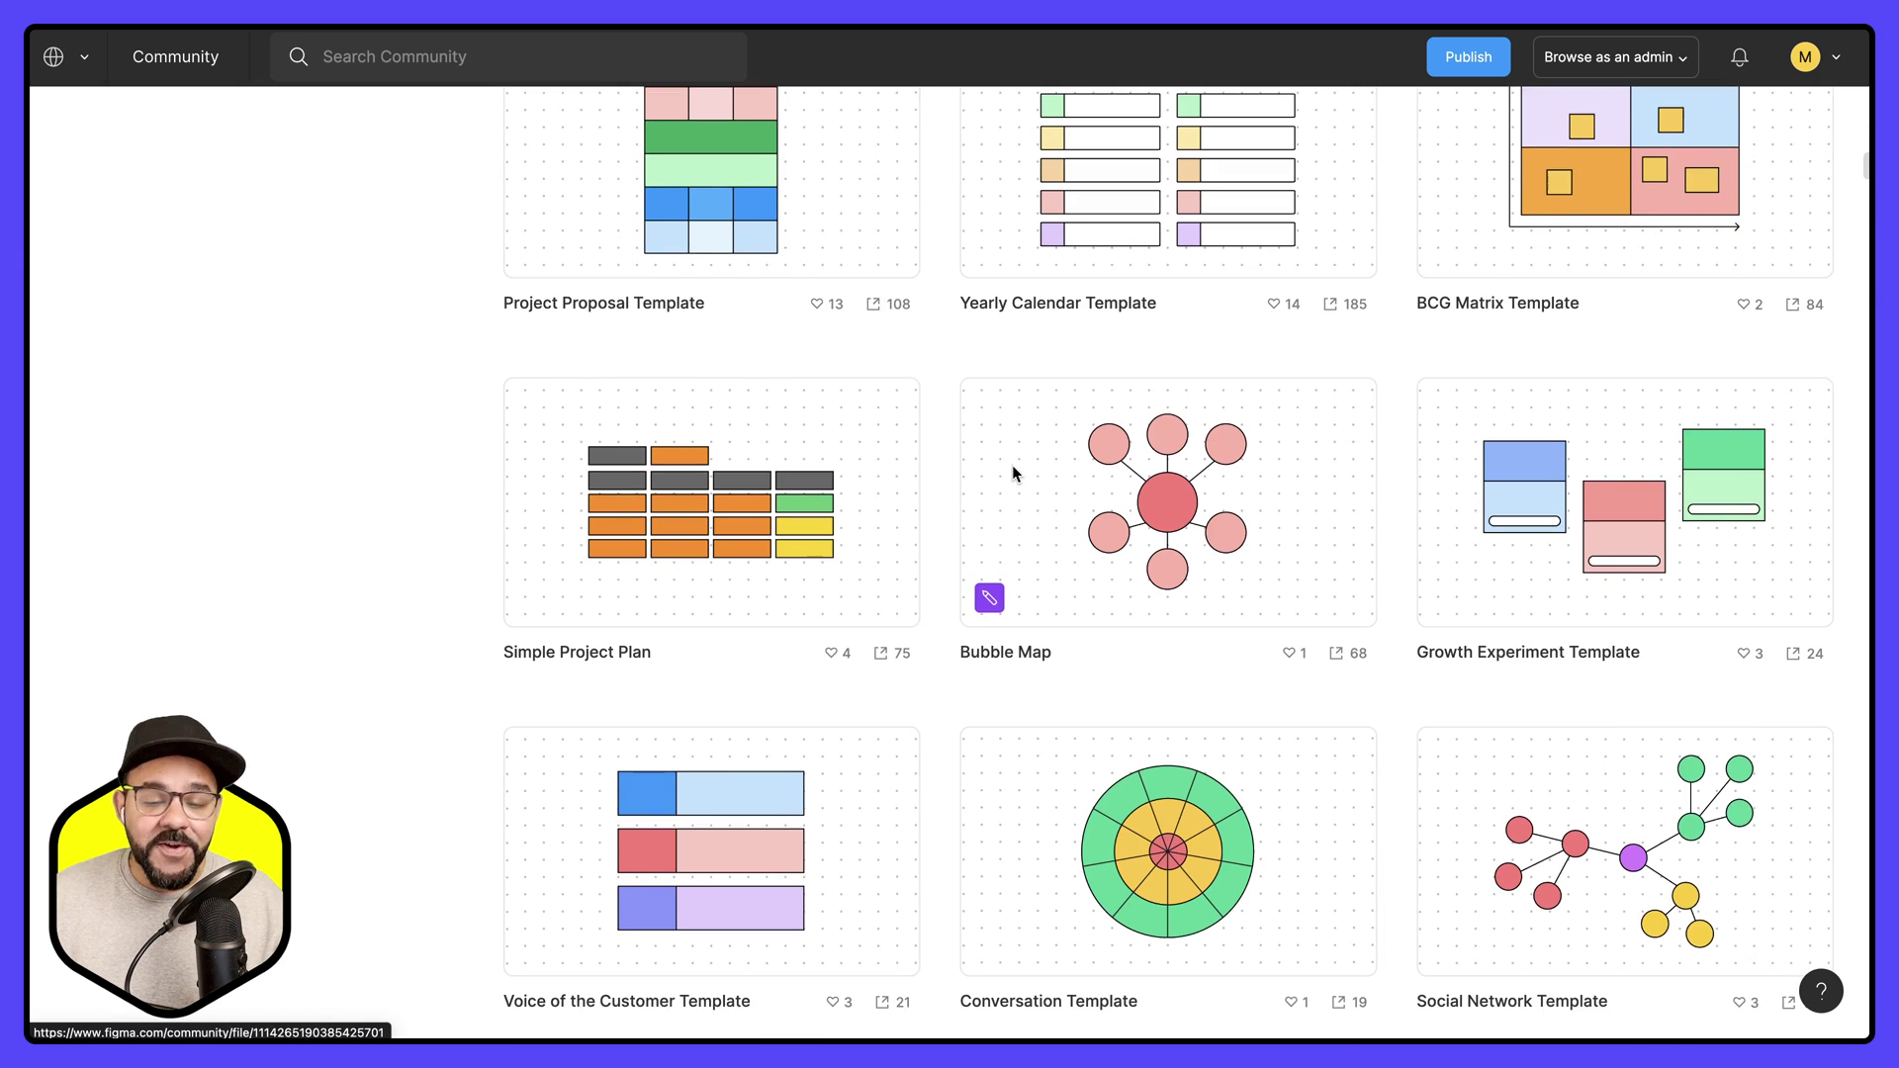
scroll(958, 504, down, 6)
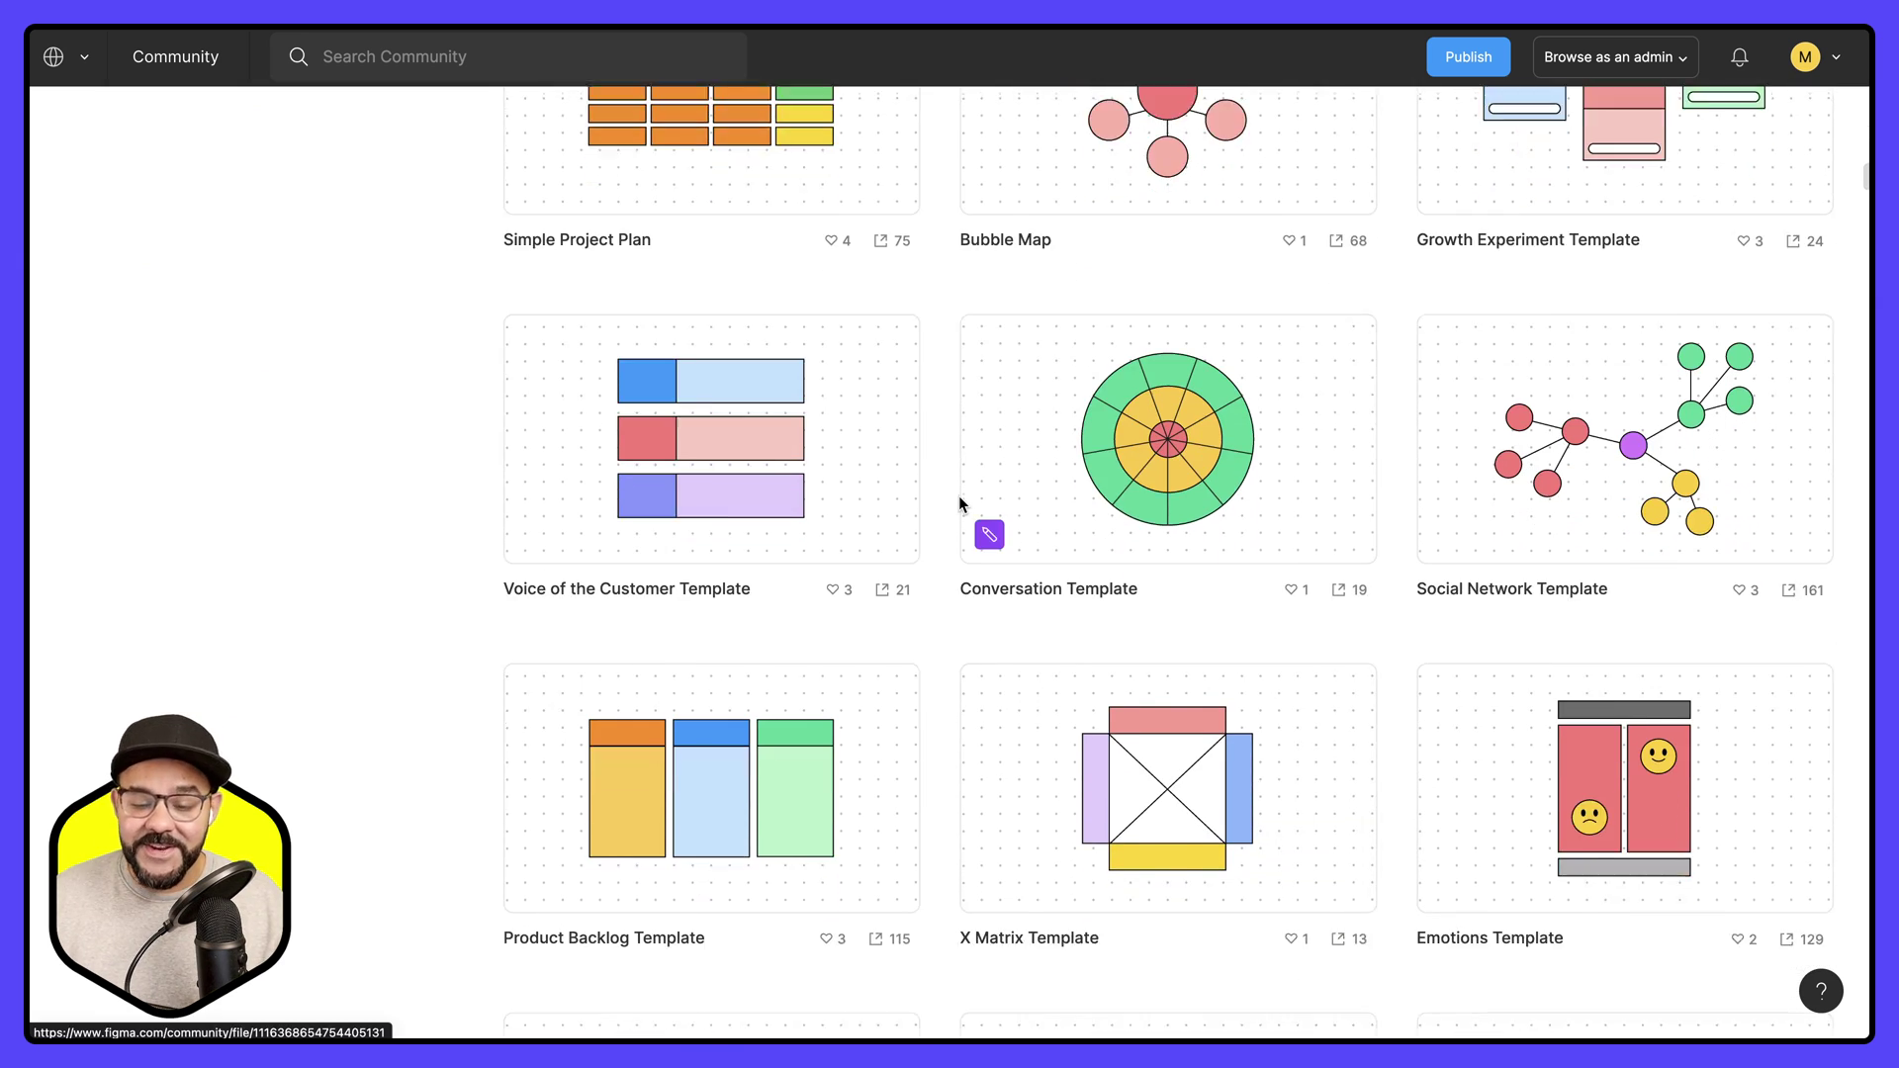
scroll(960, 497, down, 8)
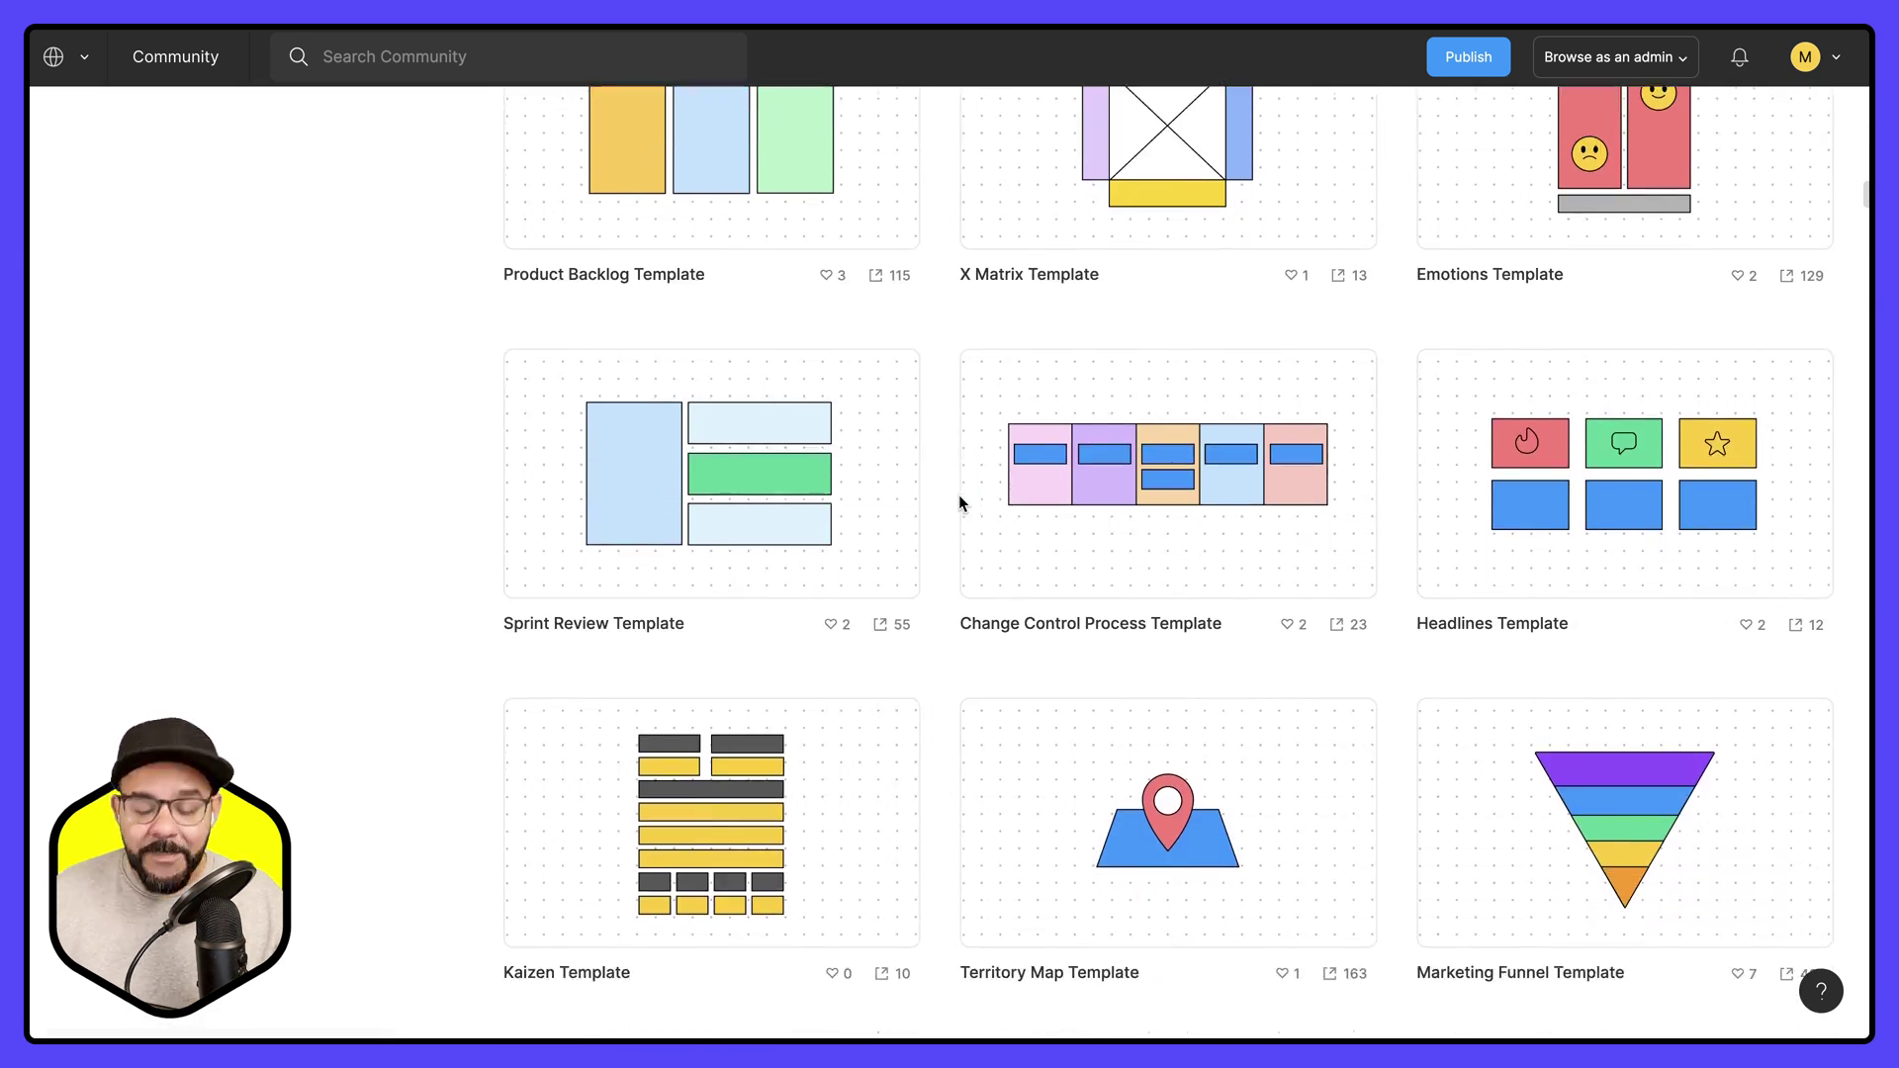
scroll(958, 494, down, 8)
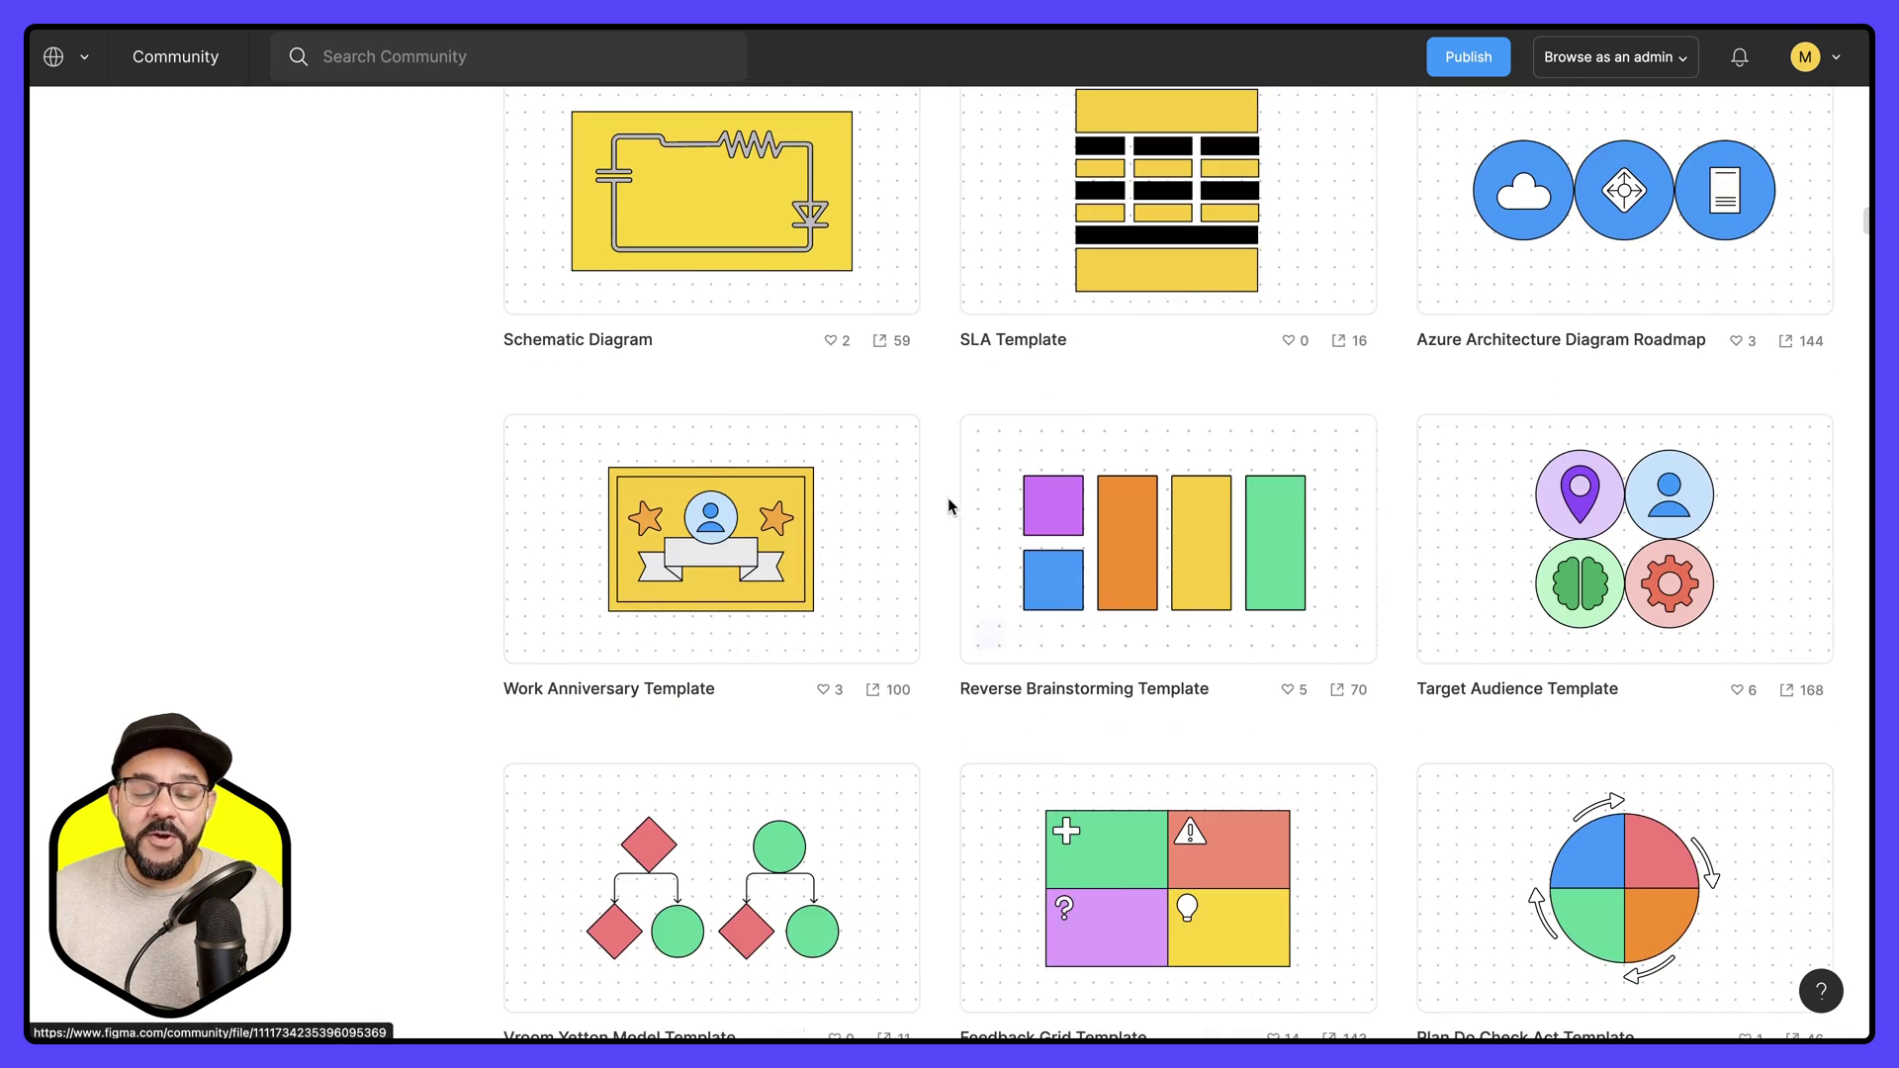
scroll(941, 500, down, 15)
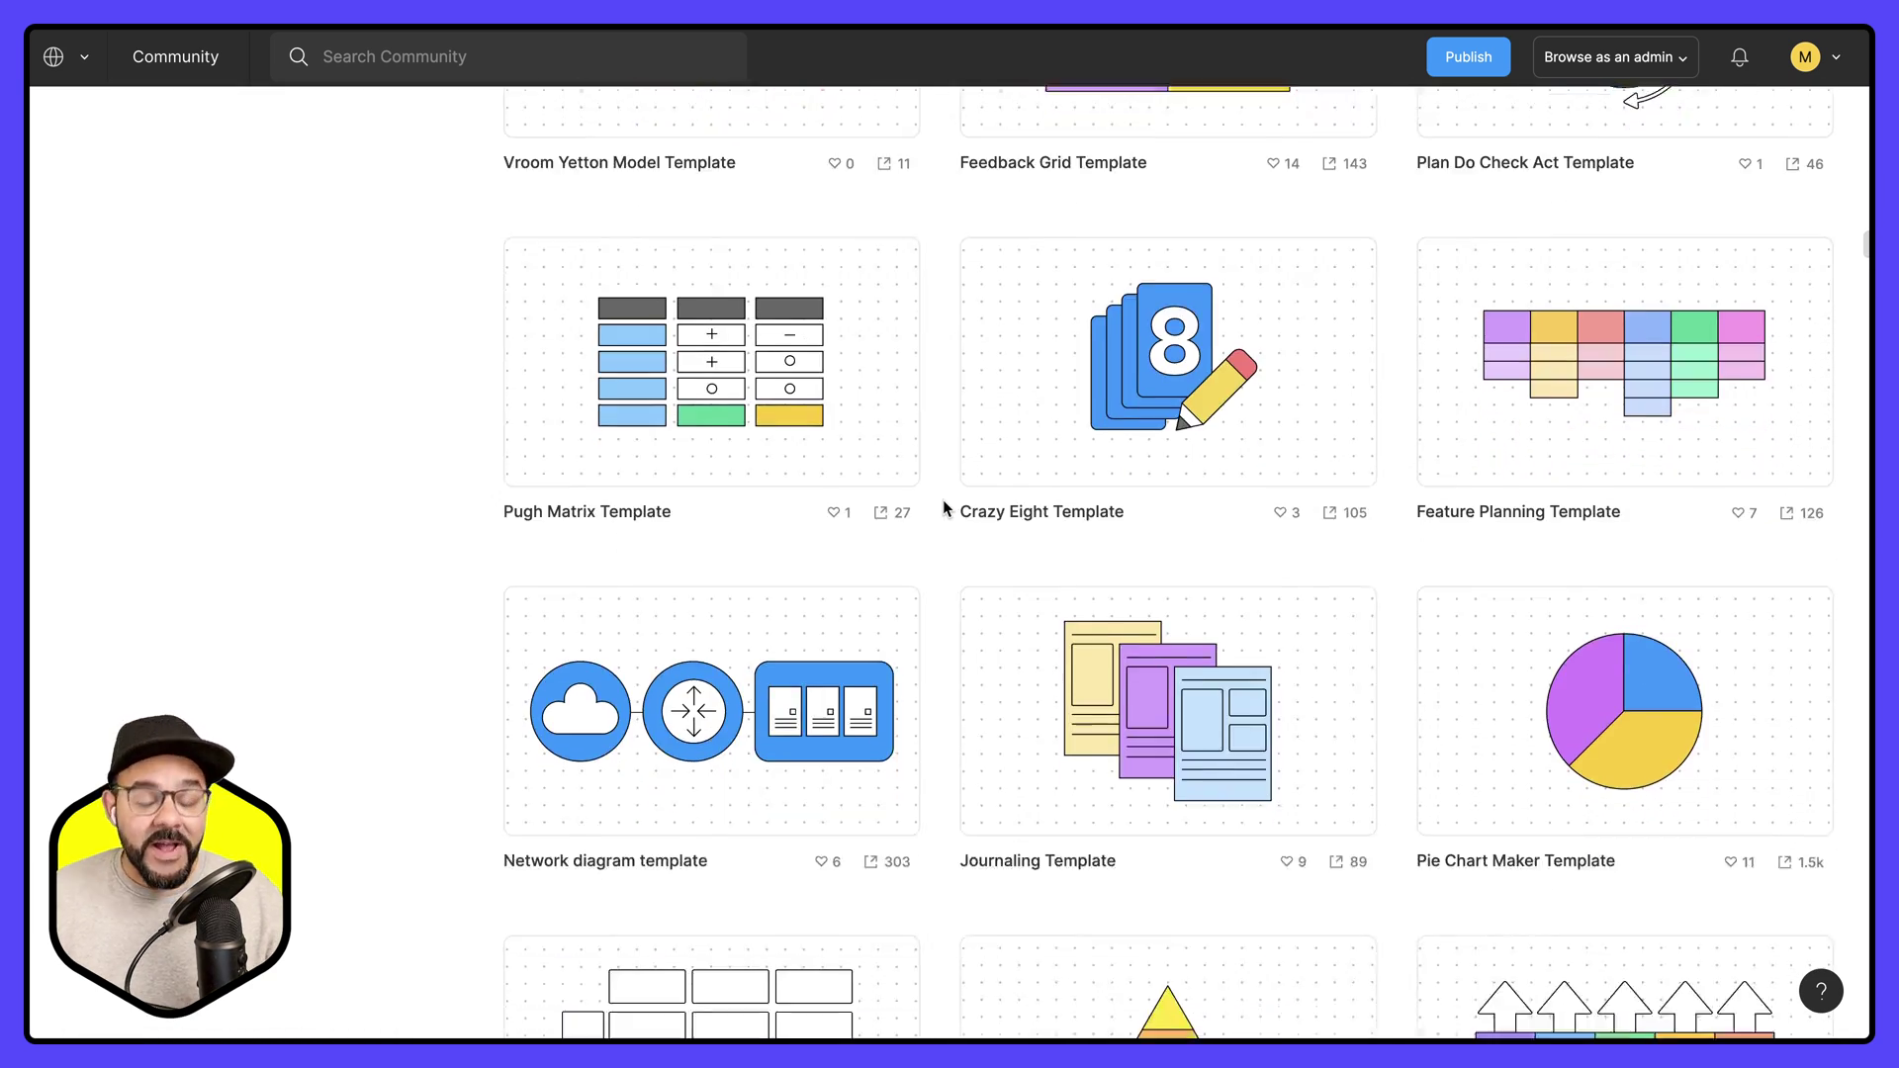
scroll(934, 505, down, 5)
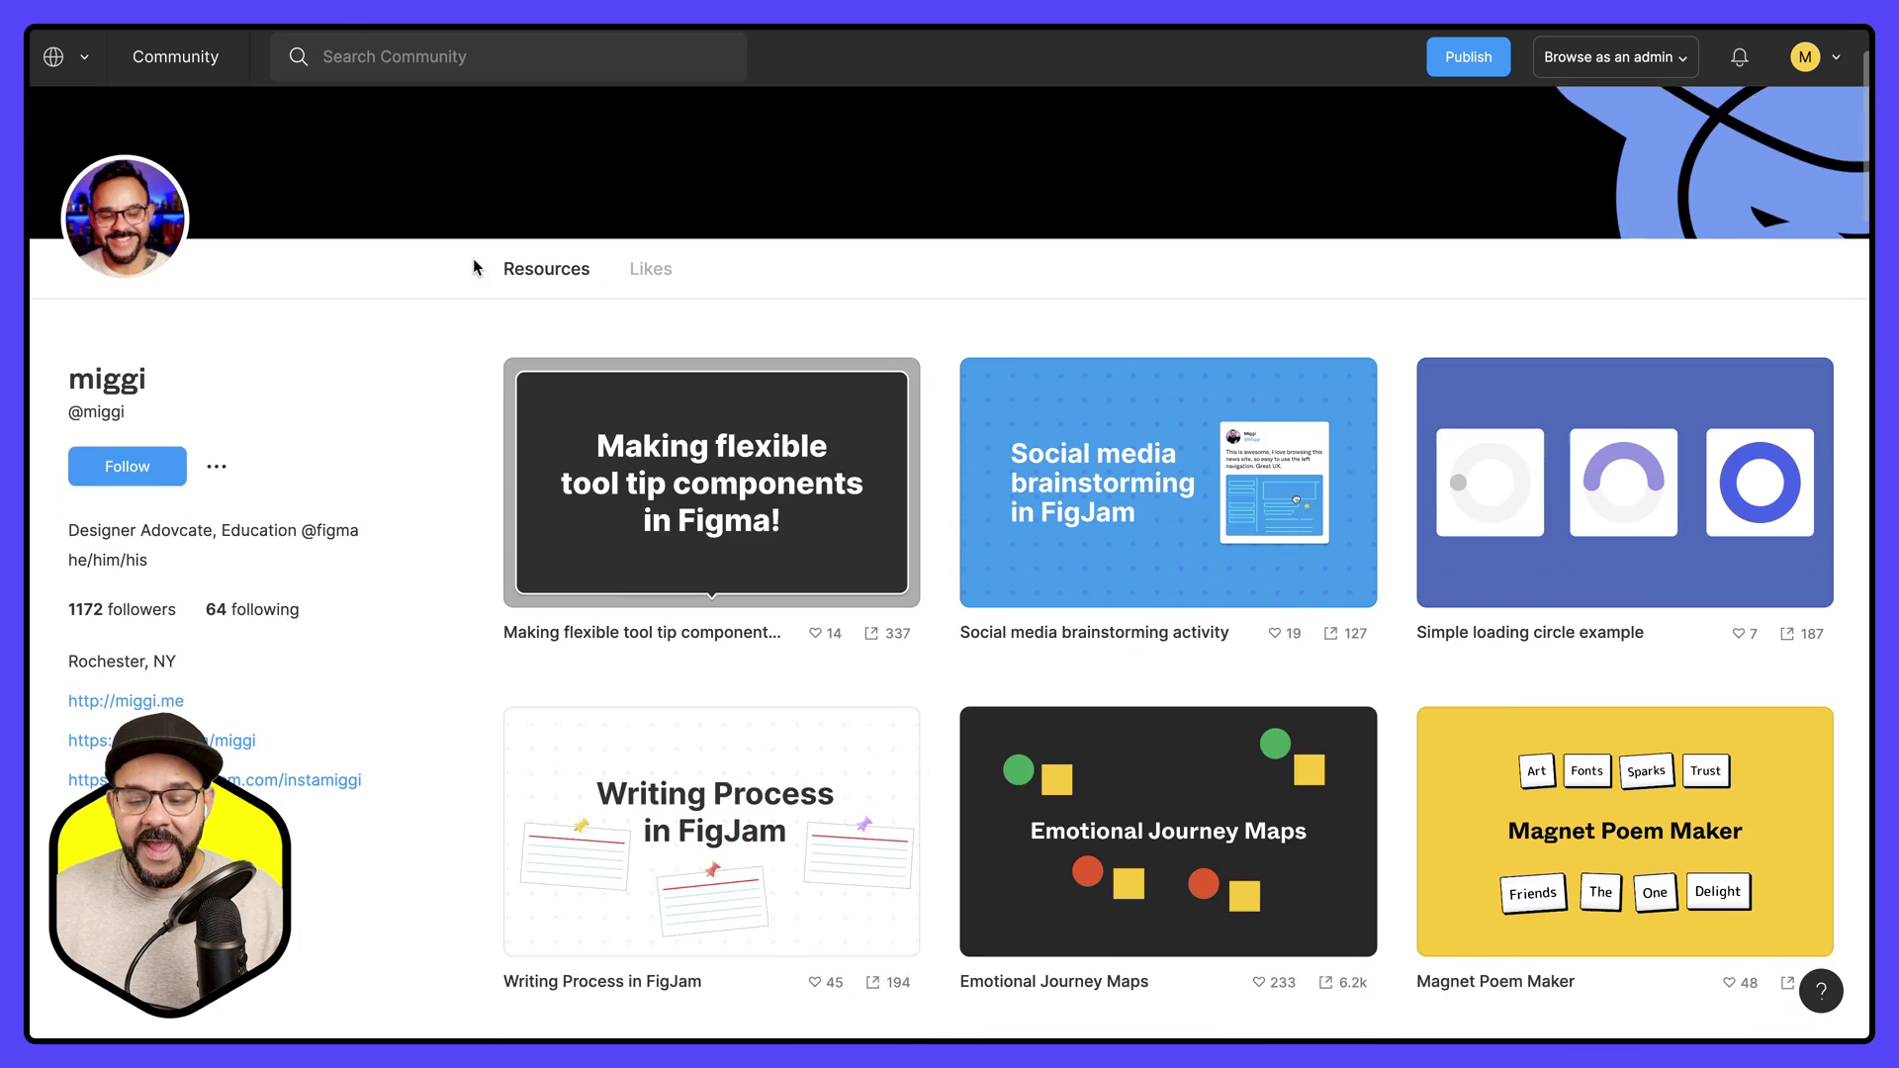
scroll(776, 510, down, 4)
scroll(776, 510, down, 19)
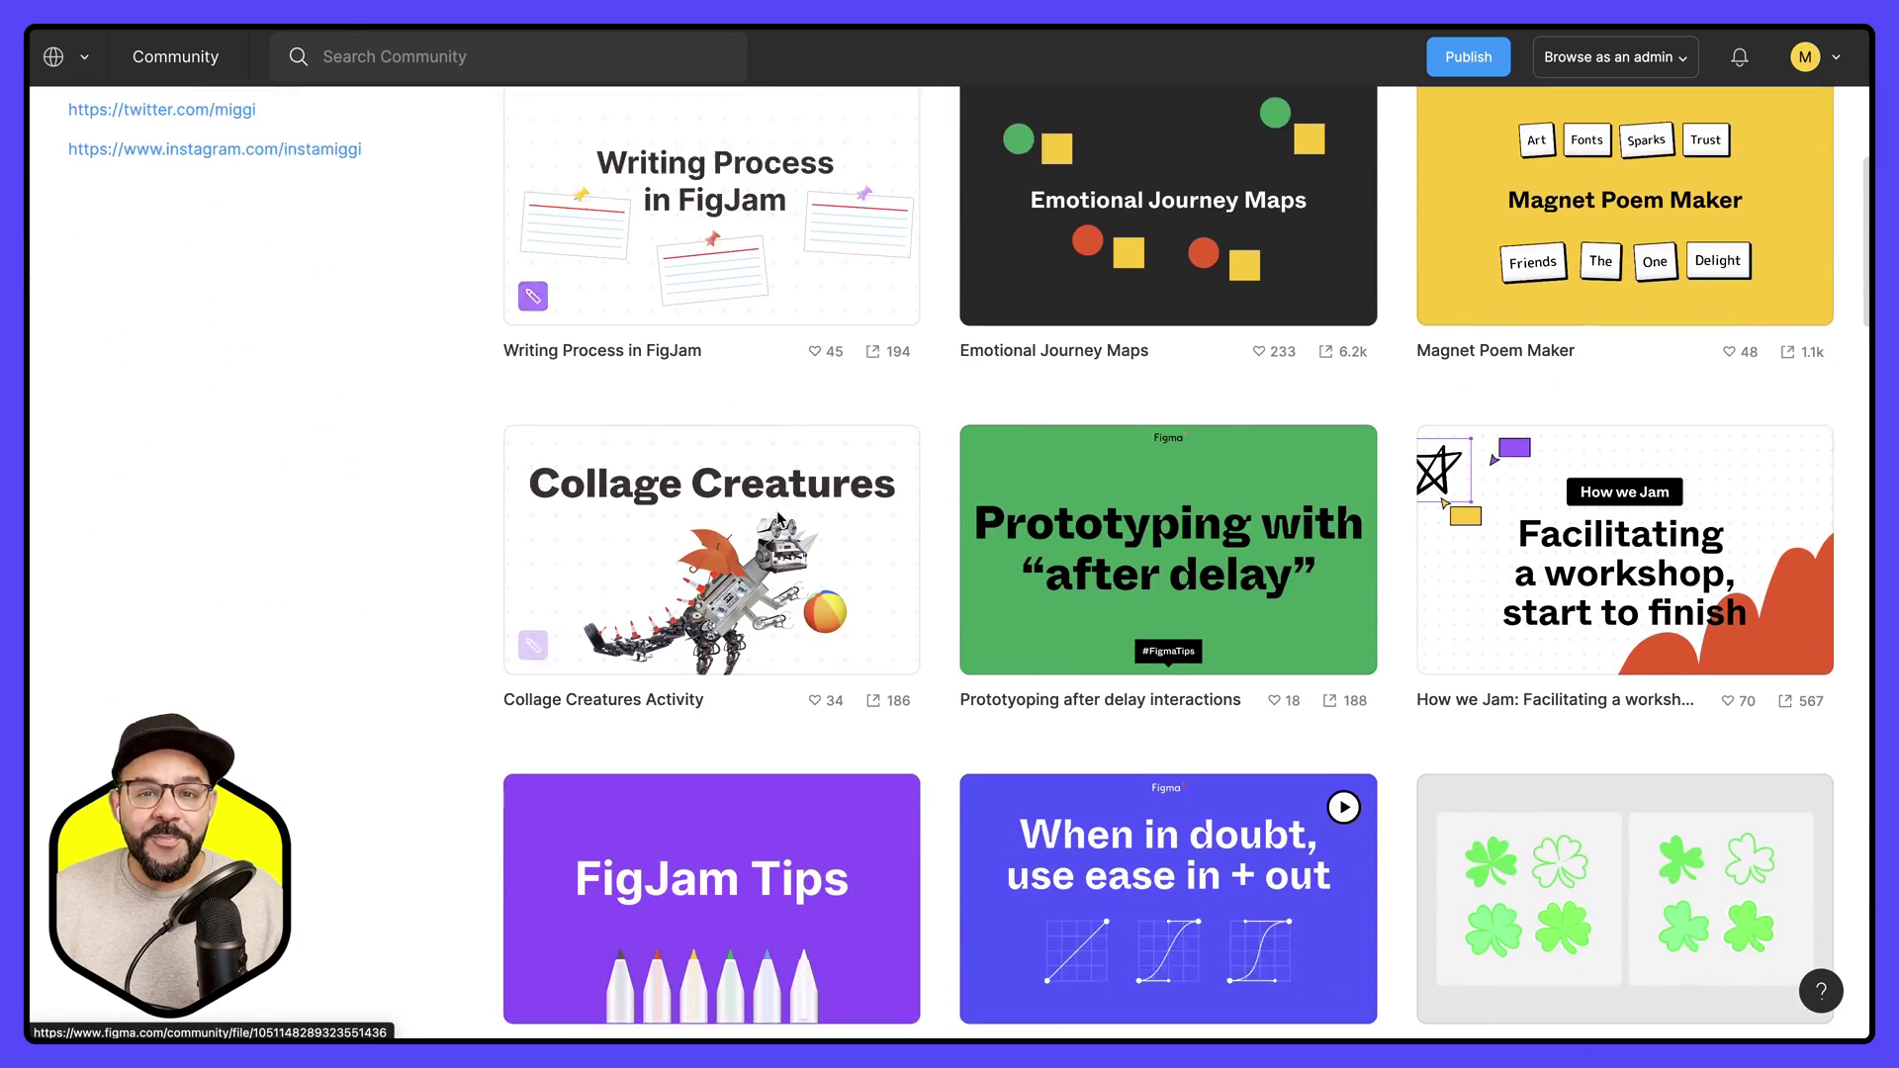
scroll(777, 519, down, 20)
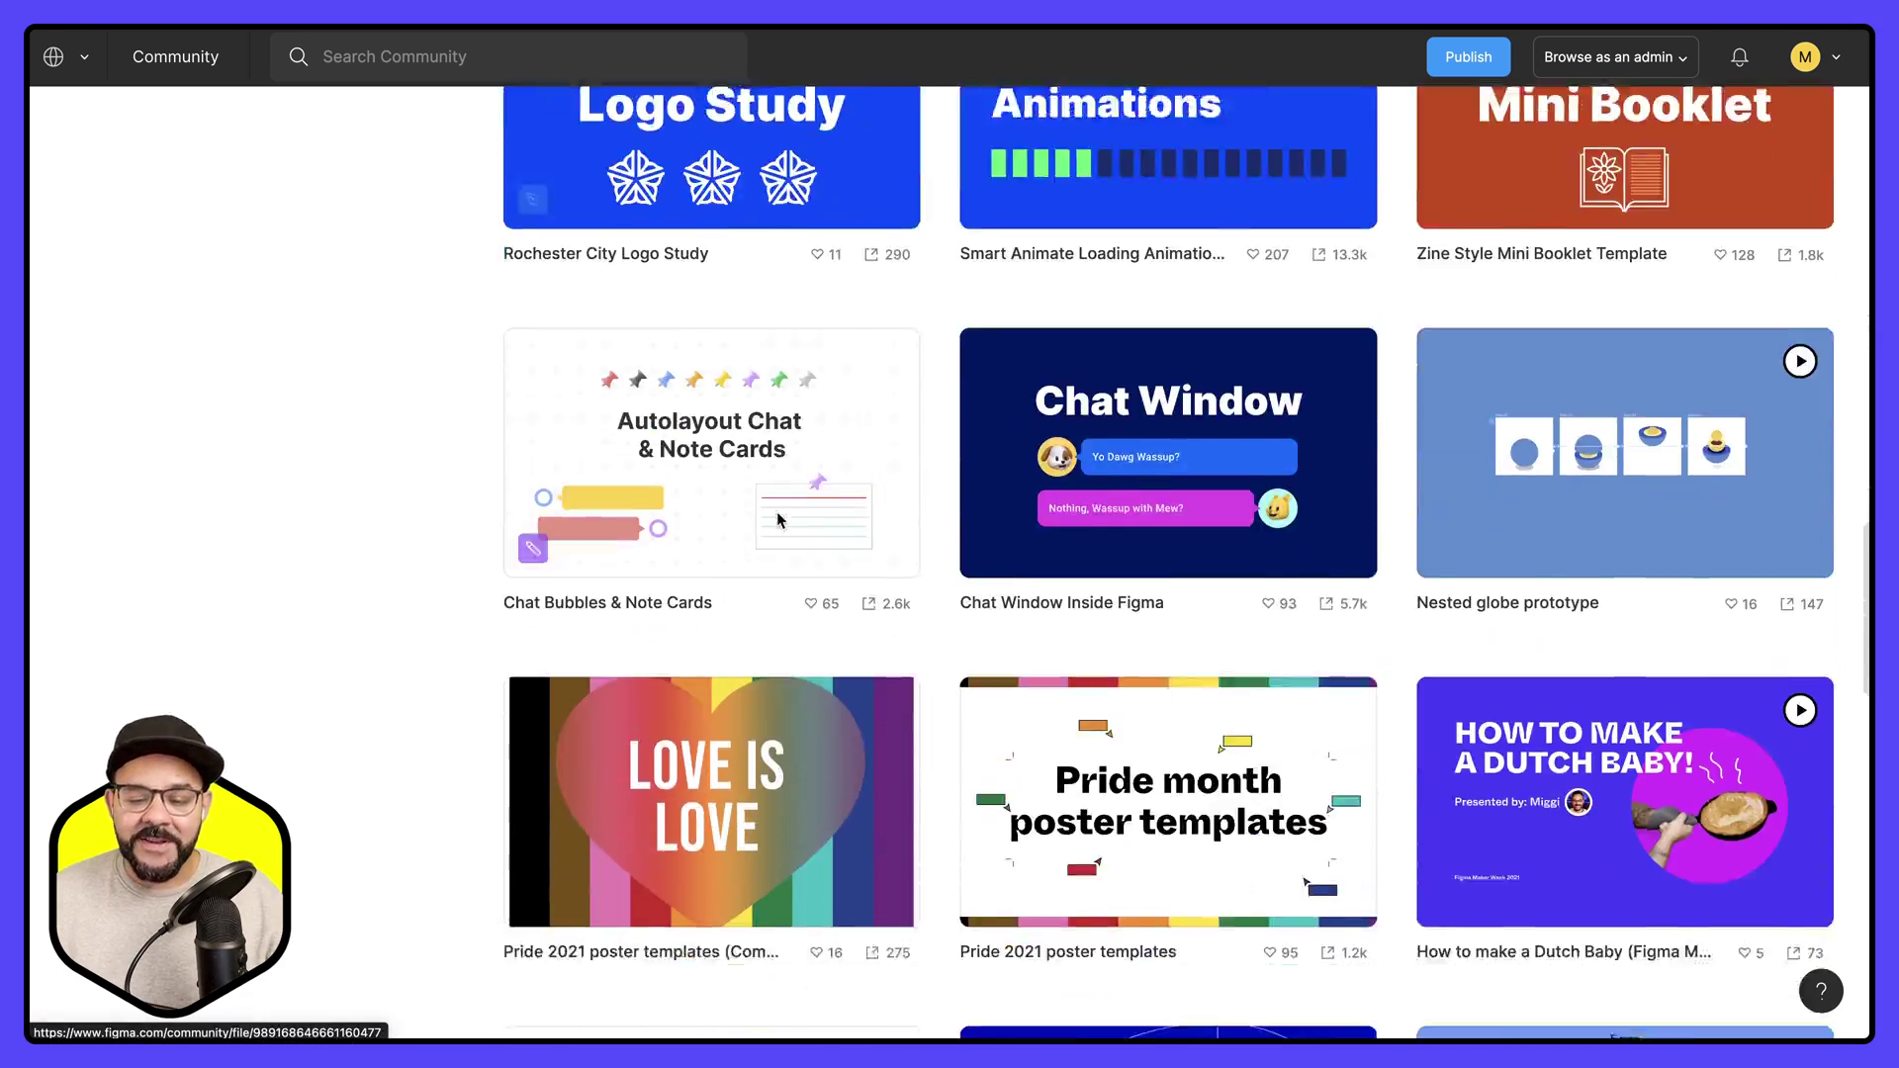
scroll(777, 519, down, 6)
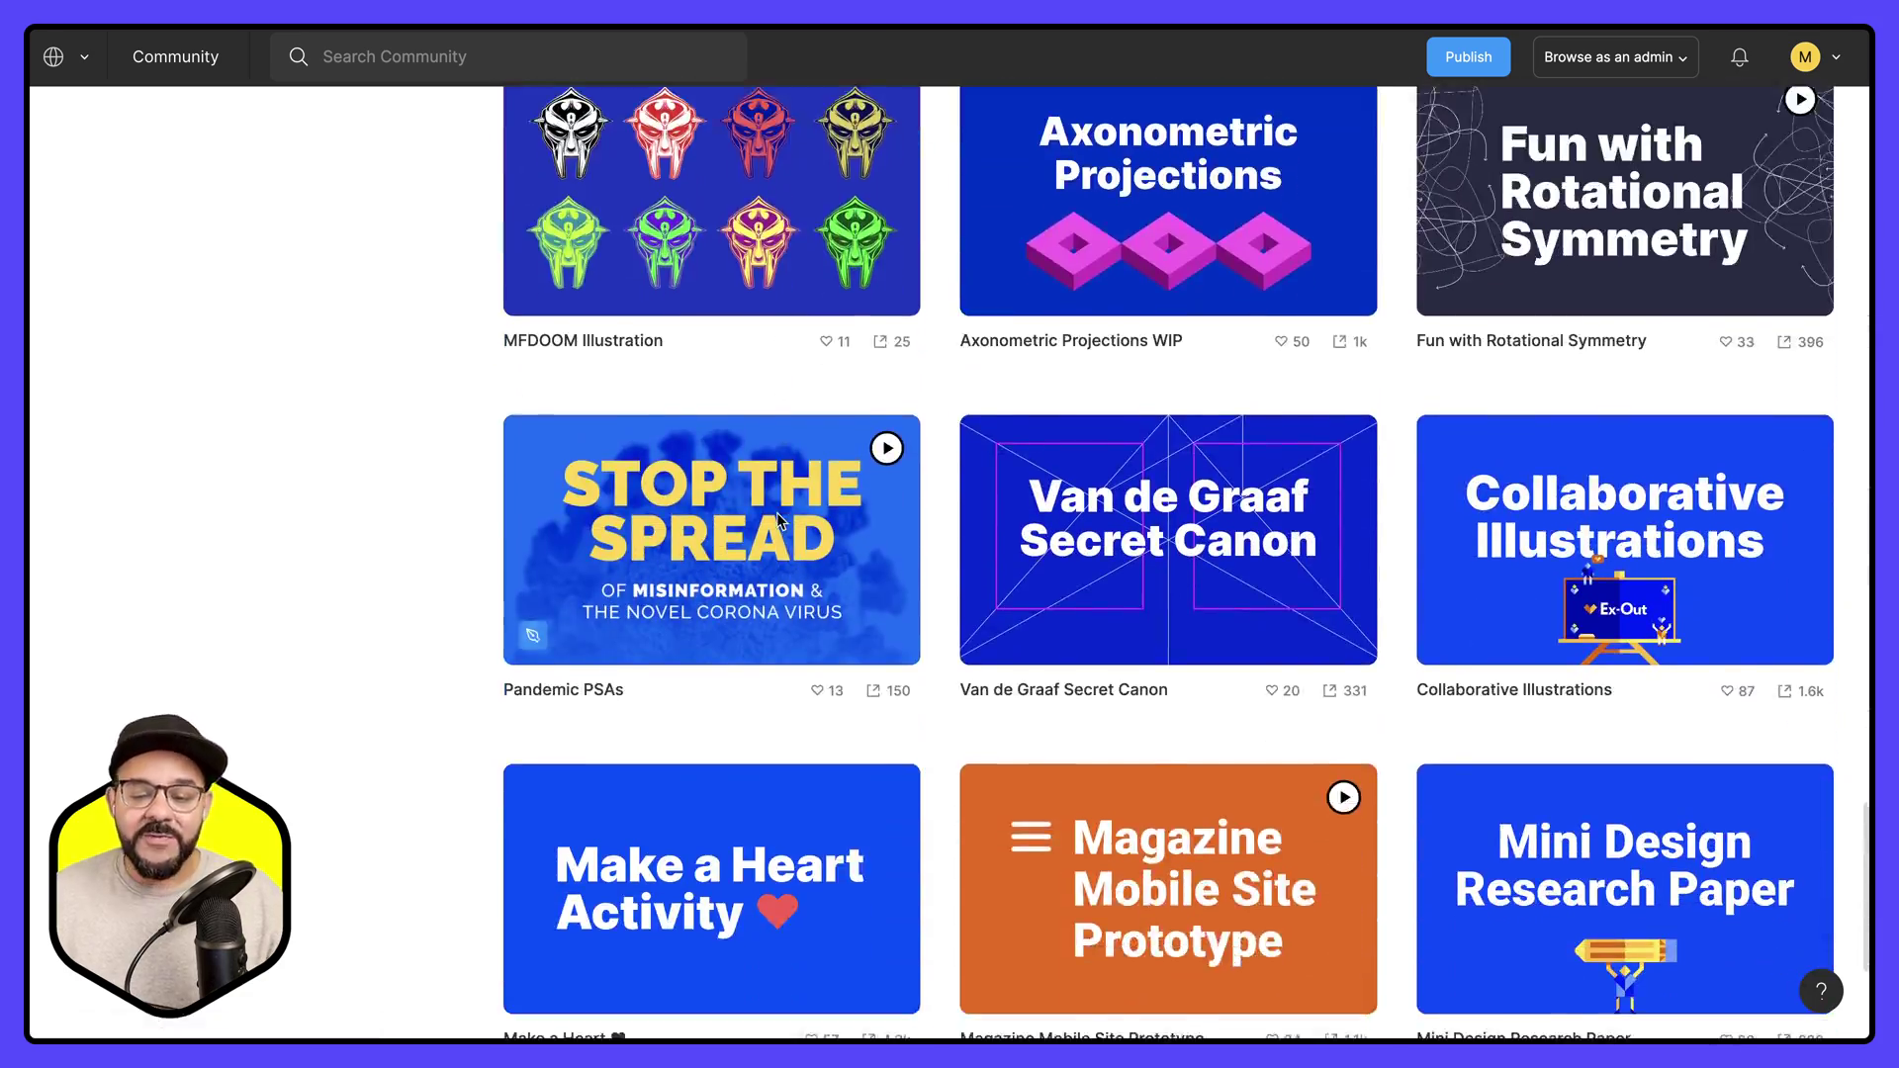
scroll(775, 513, up, 20)
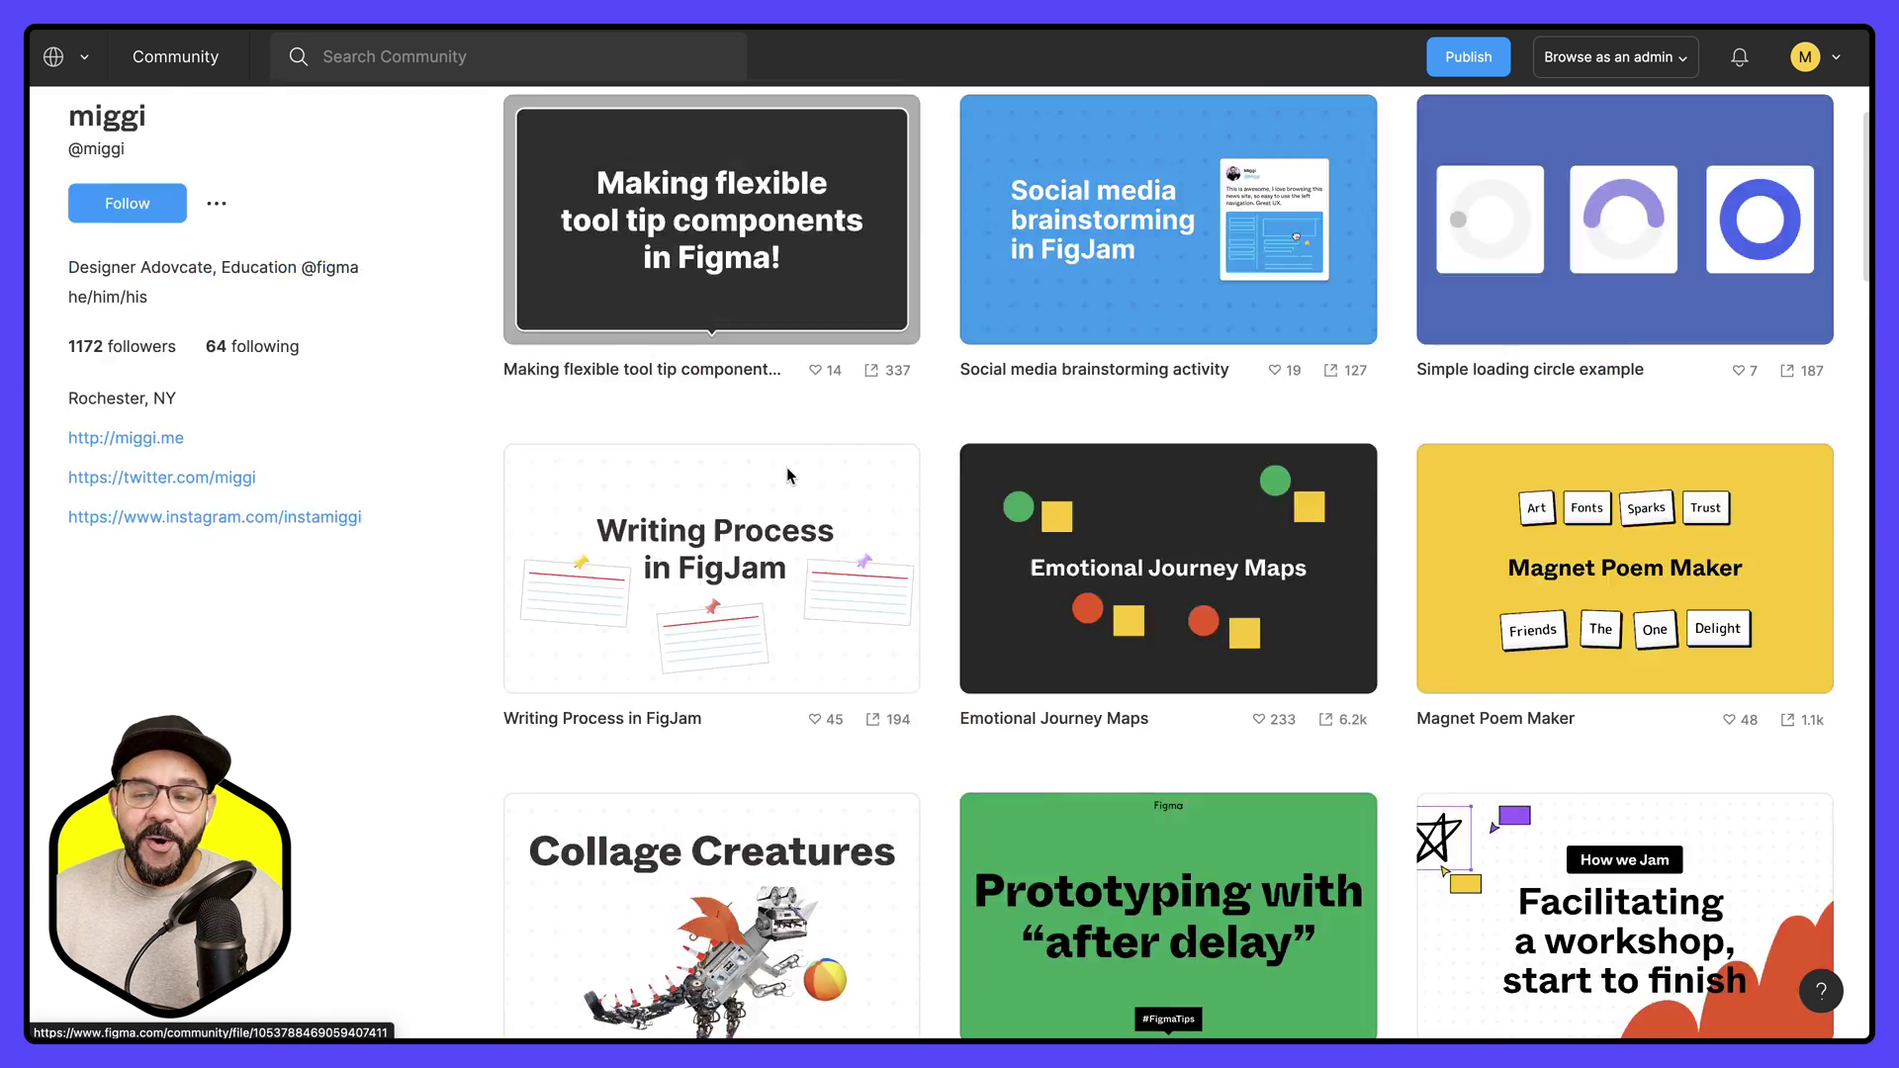